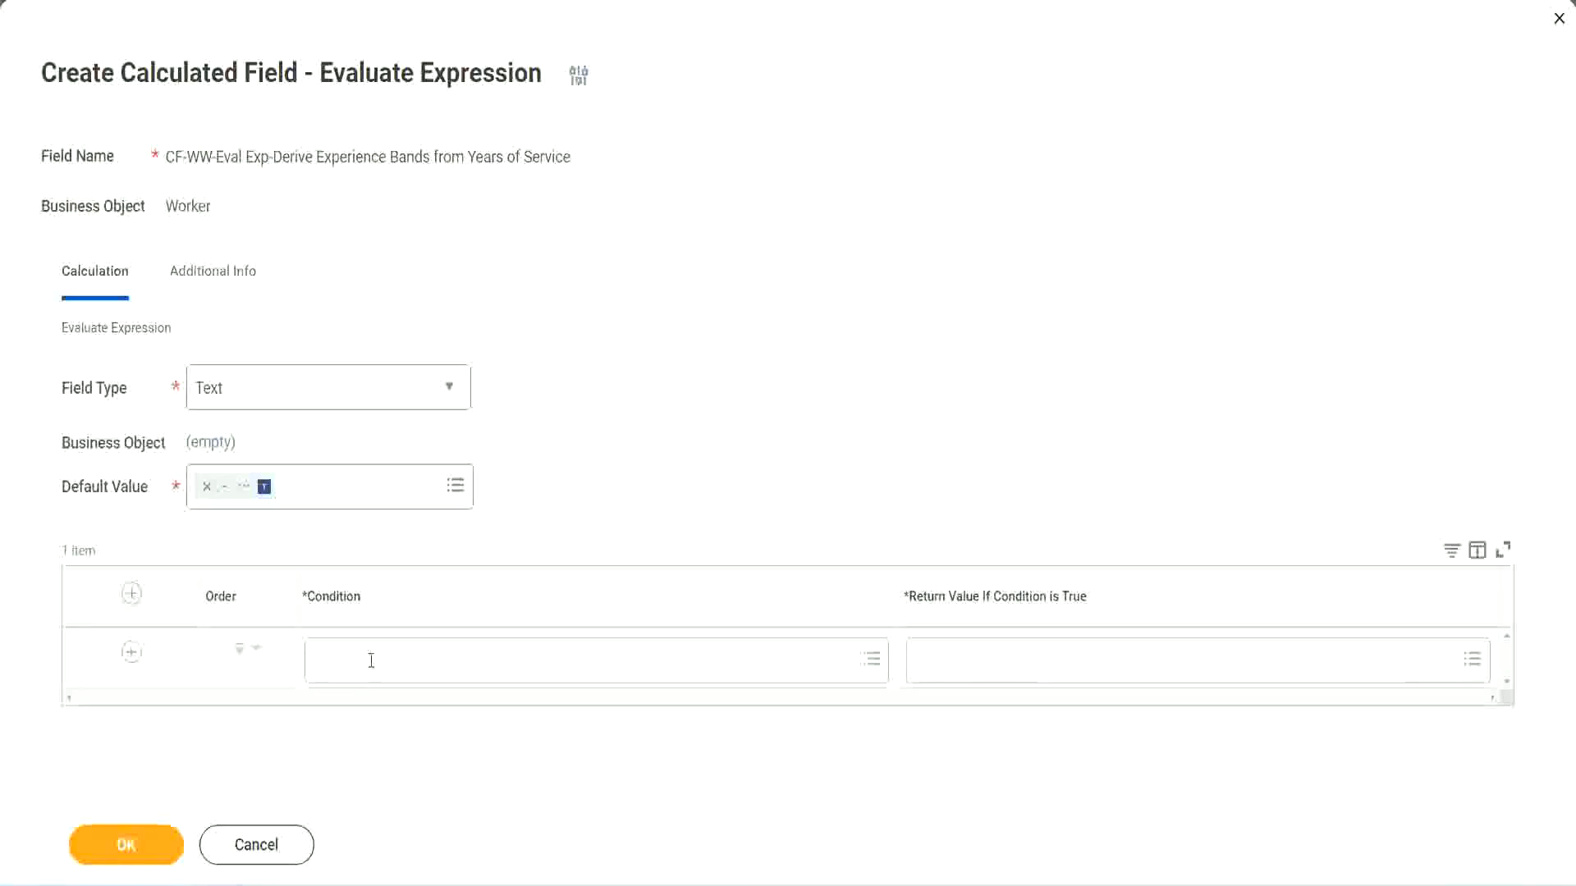
Copy the Field 1 name from the Notepad++ notes and set the first condition to CF-WW-TF-Length of Service between 0 and 7 years.
{"action": "left_click", "coordinate": [370, 661]}
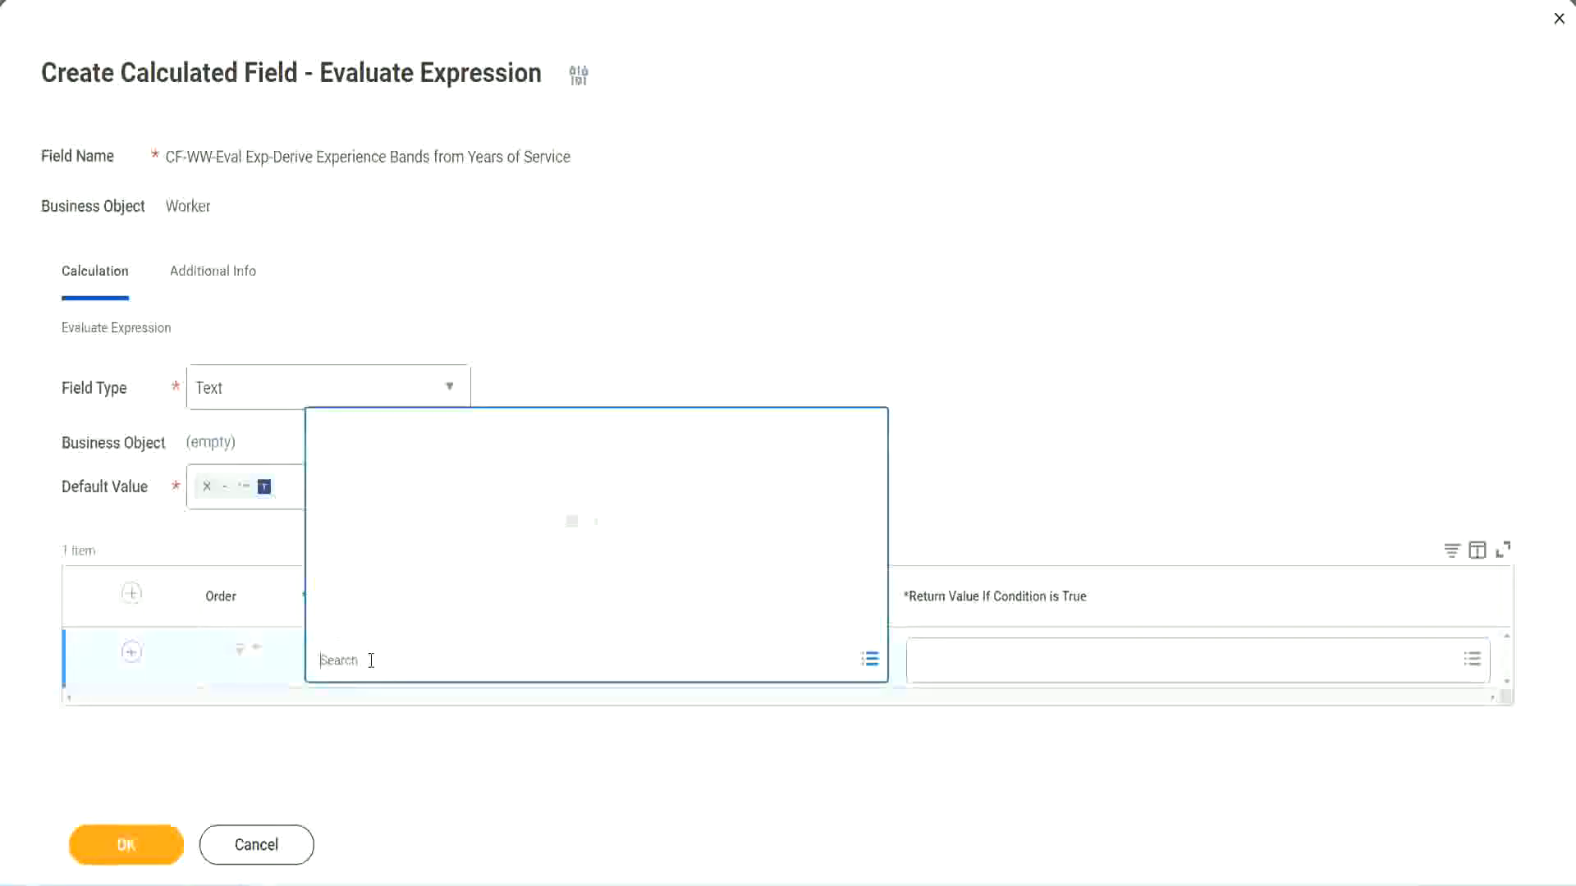
{"action": "left_click", "coordinate": [606, 373]}
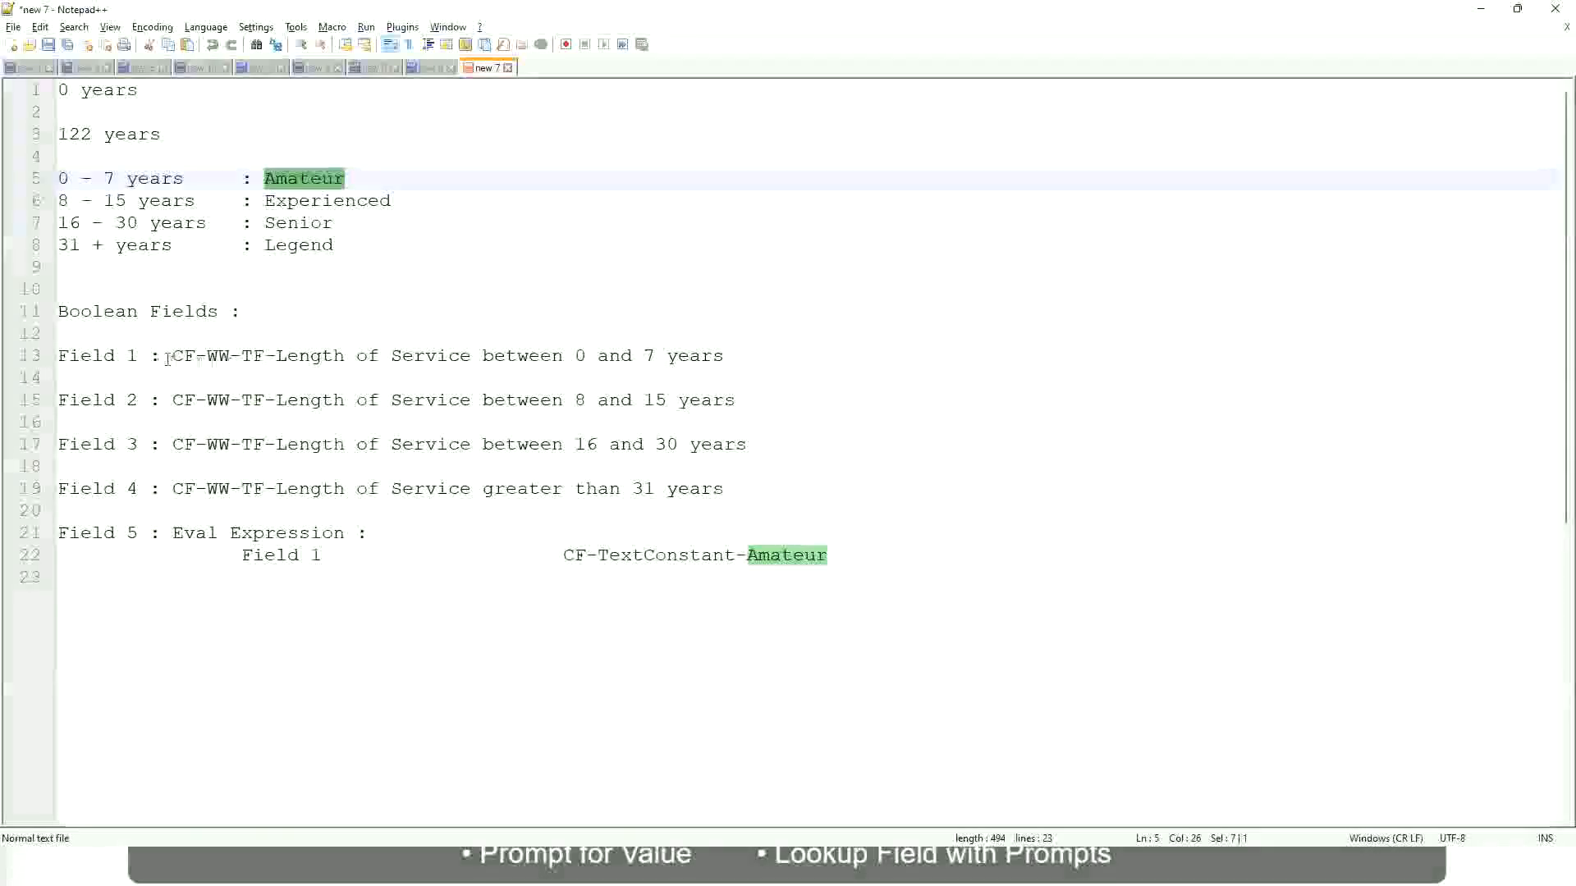
{"action": "left_click_drag", "start_coordinate": [177, 354], "coordinate": [725, 362]}
{"action": "key", "text": "ctrl+c"}
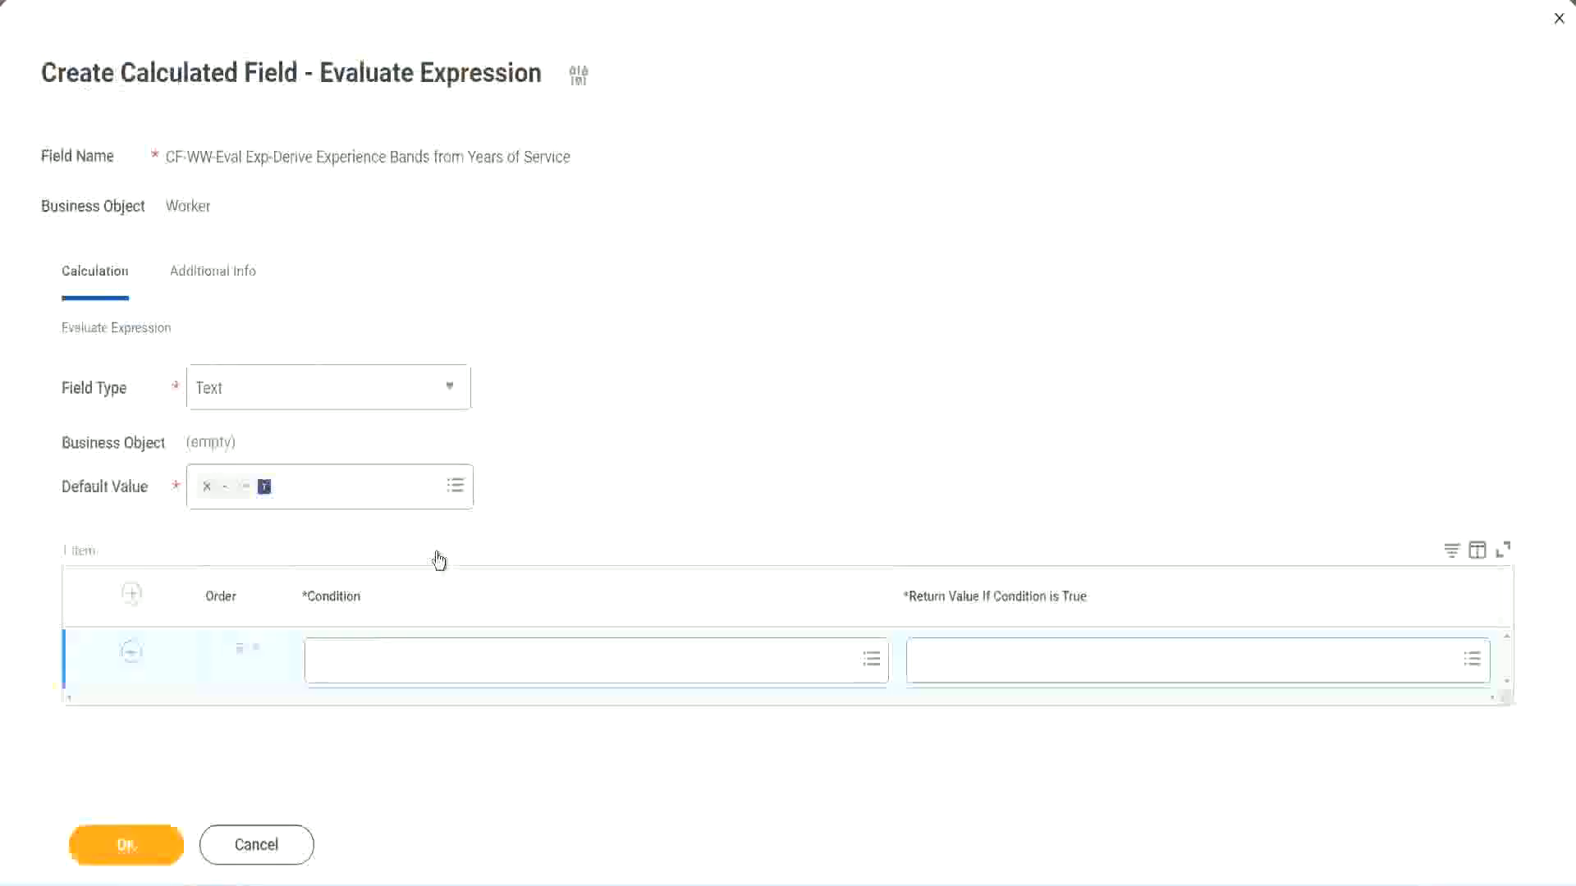
{"action": "left_click", "coordinate": [401, 666]}
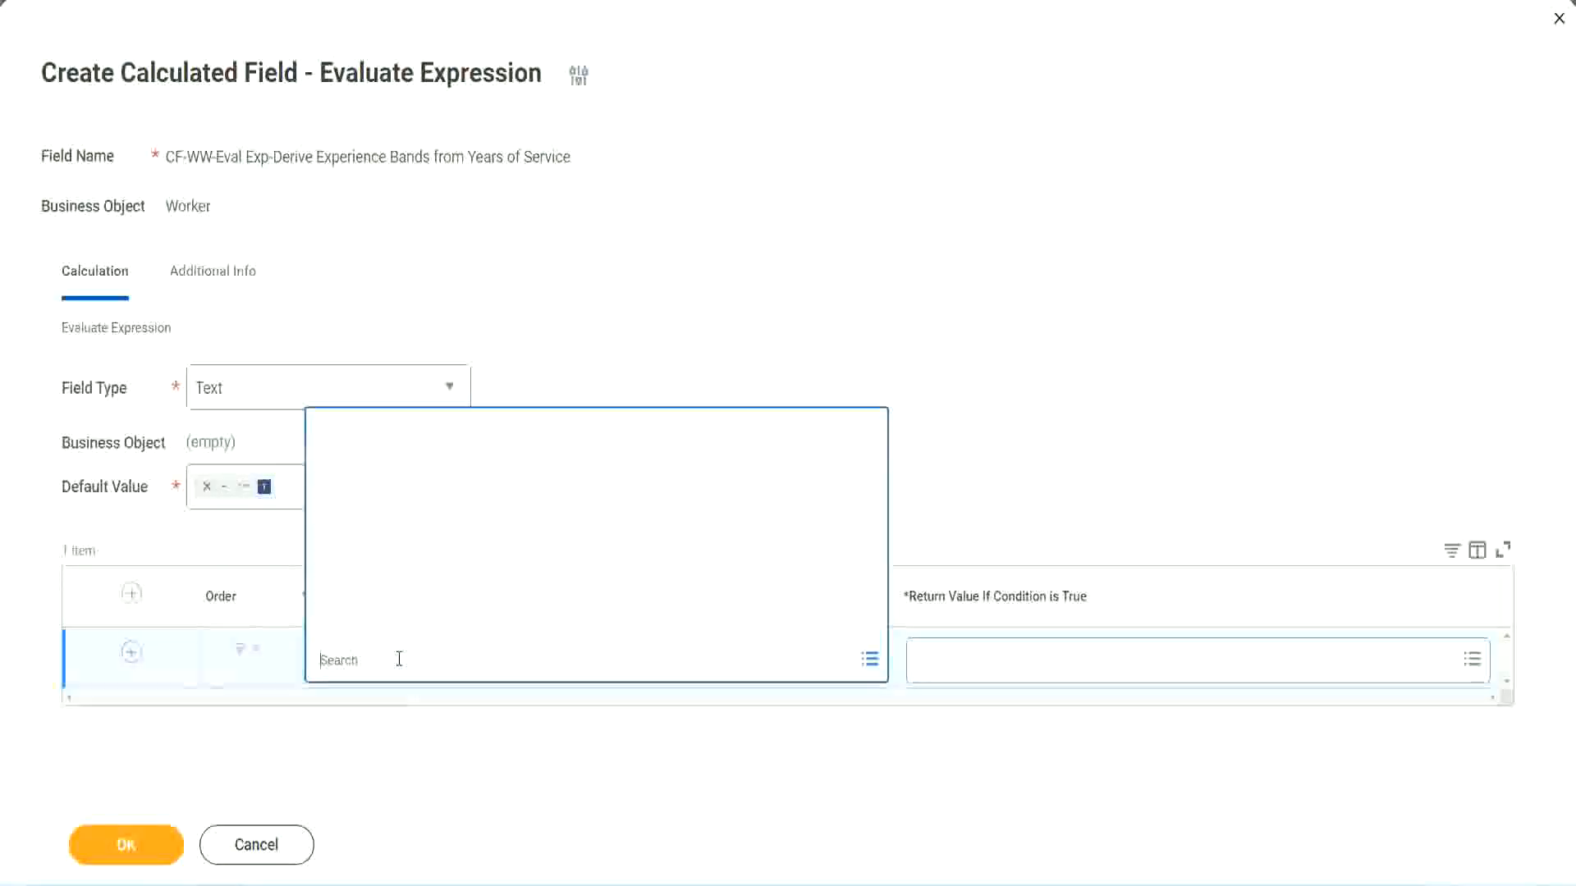
{"action": "key", "text": "ctrl+v"}
{"action": "key", "text": "Return"}
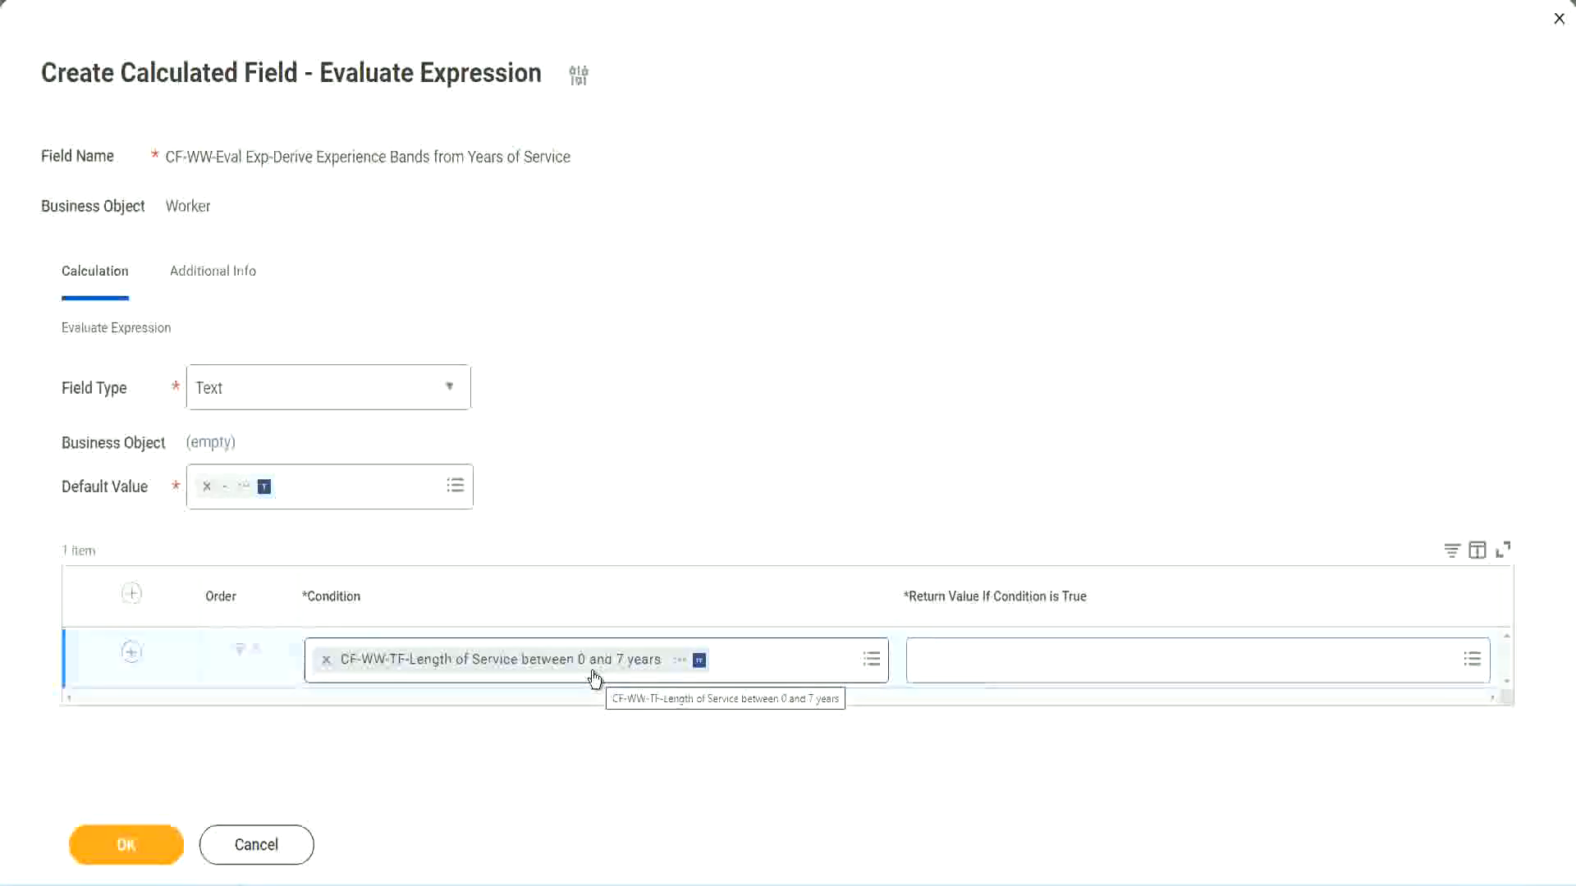
{"action": "left_click", "coordinate": [1025, 673]}
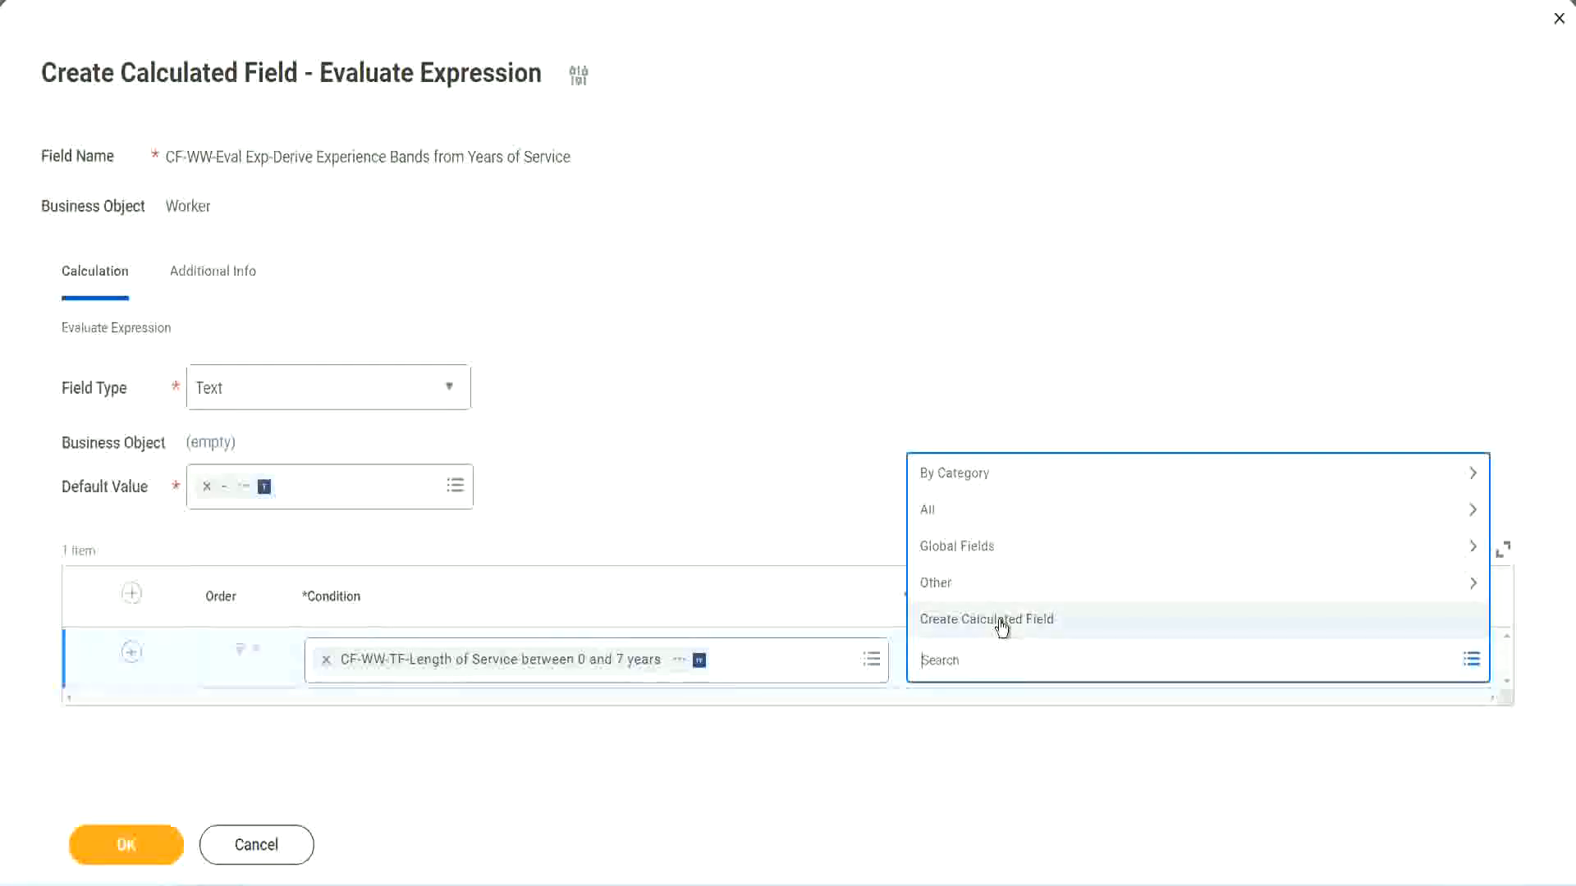
{"action": "left_click", "coordinate": [915, 409]}
{"action": "left_click", "coordinate": [949, 668]}
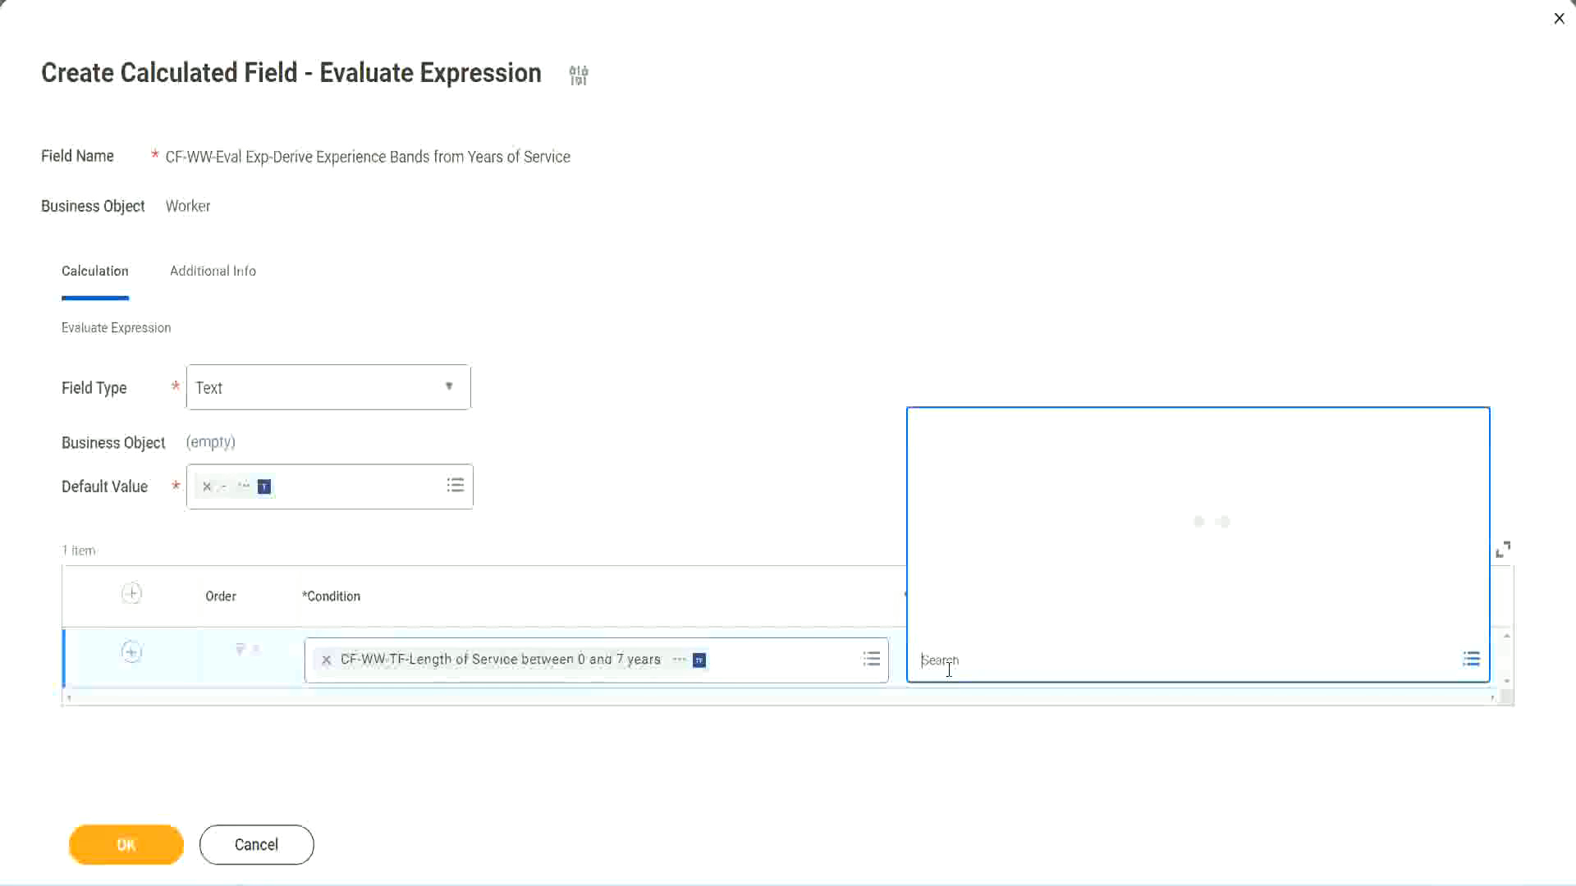
{"action": "type", "text": "Amaterue"}
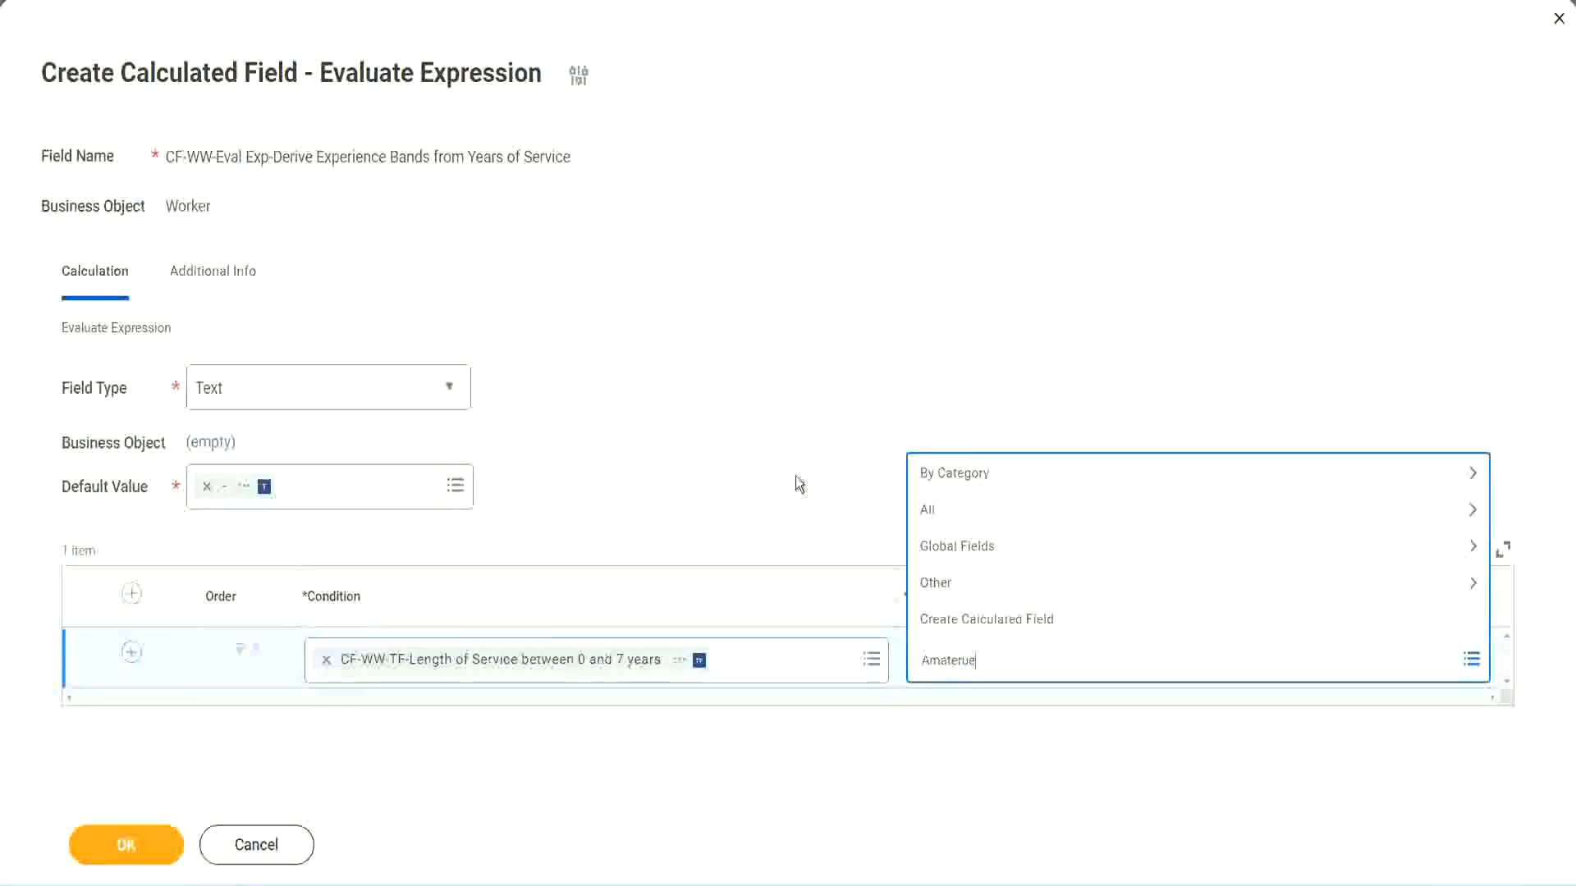
{"action": "left_click", "coordinate": [796, 476]}
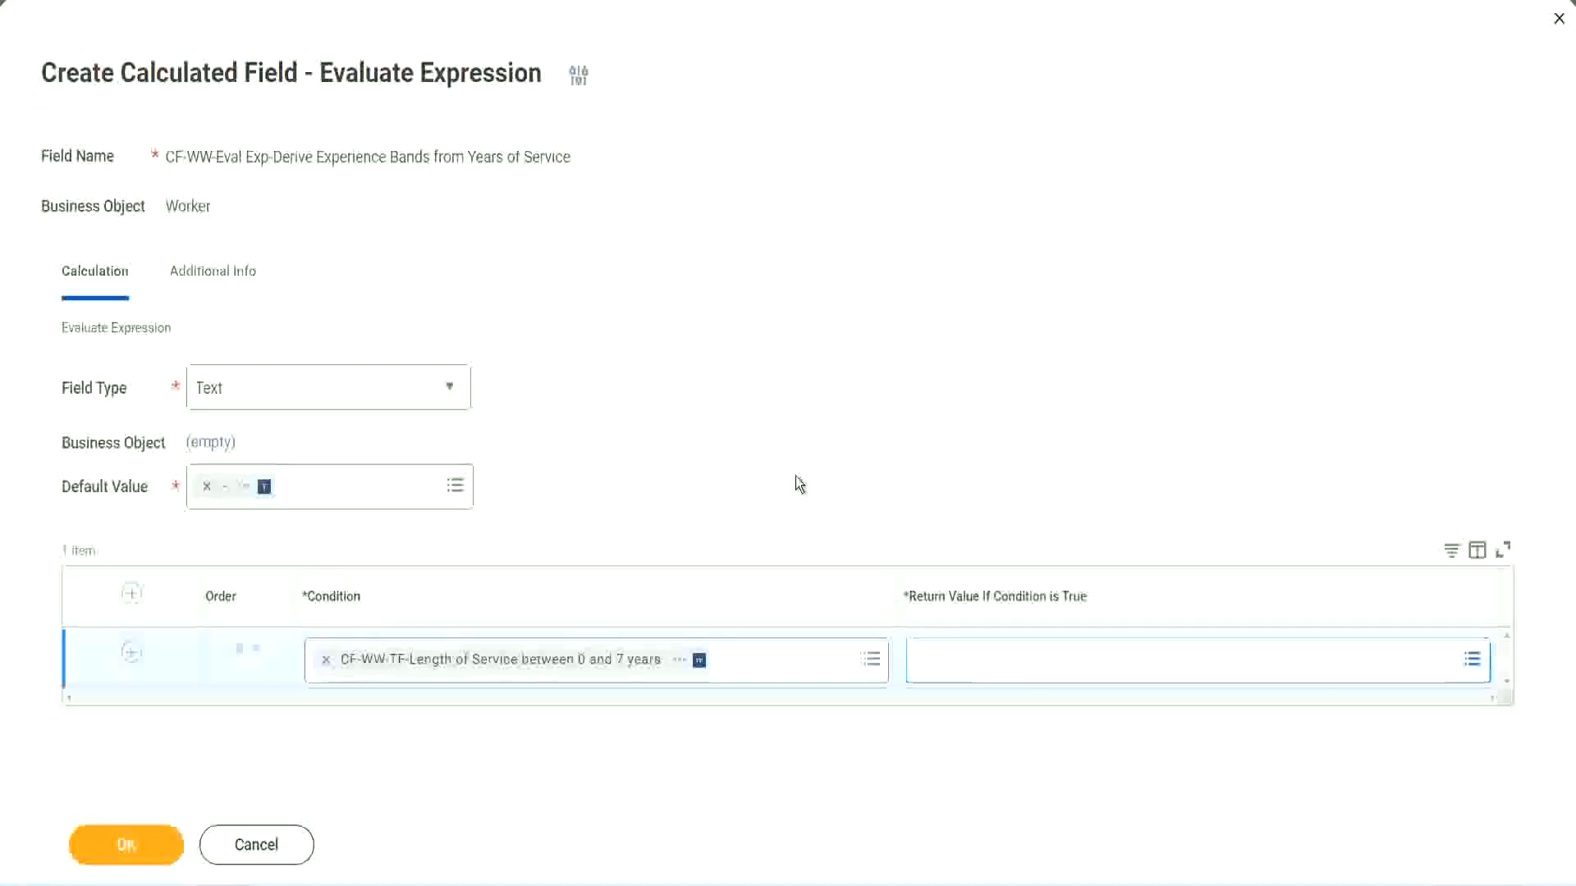
{"action": "left_click", "coordinate": [993, 675]}
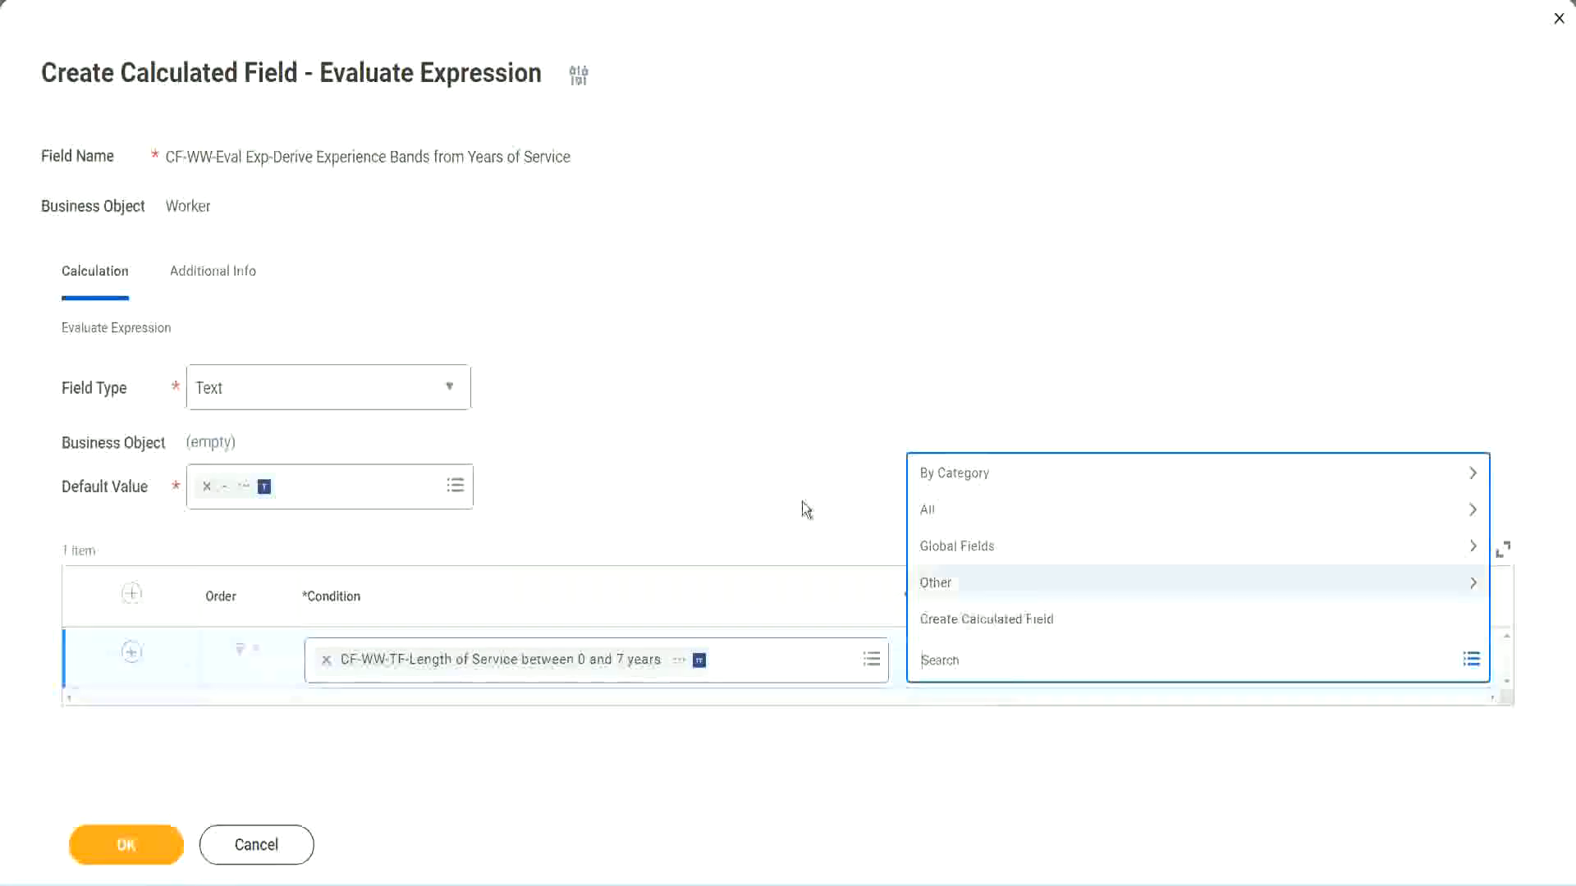
{"action": "left_click", "coordinate": [795, 478]}
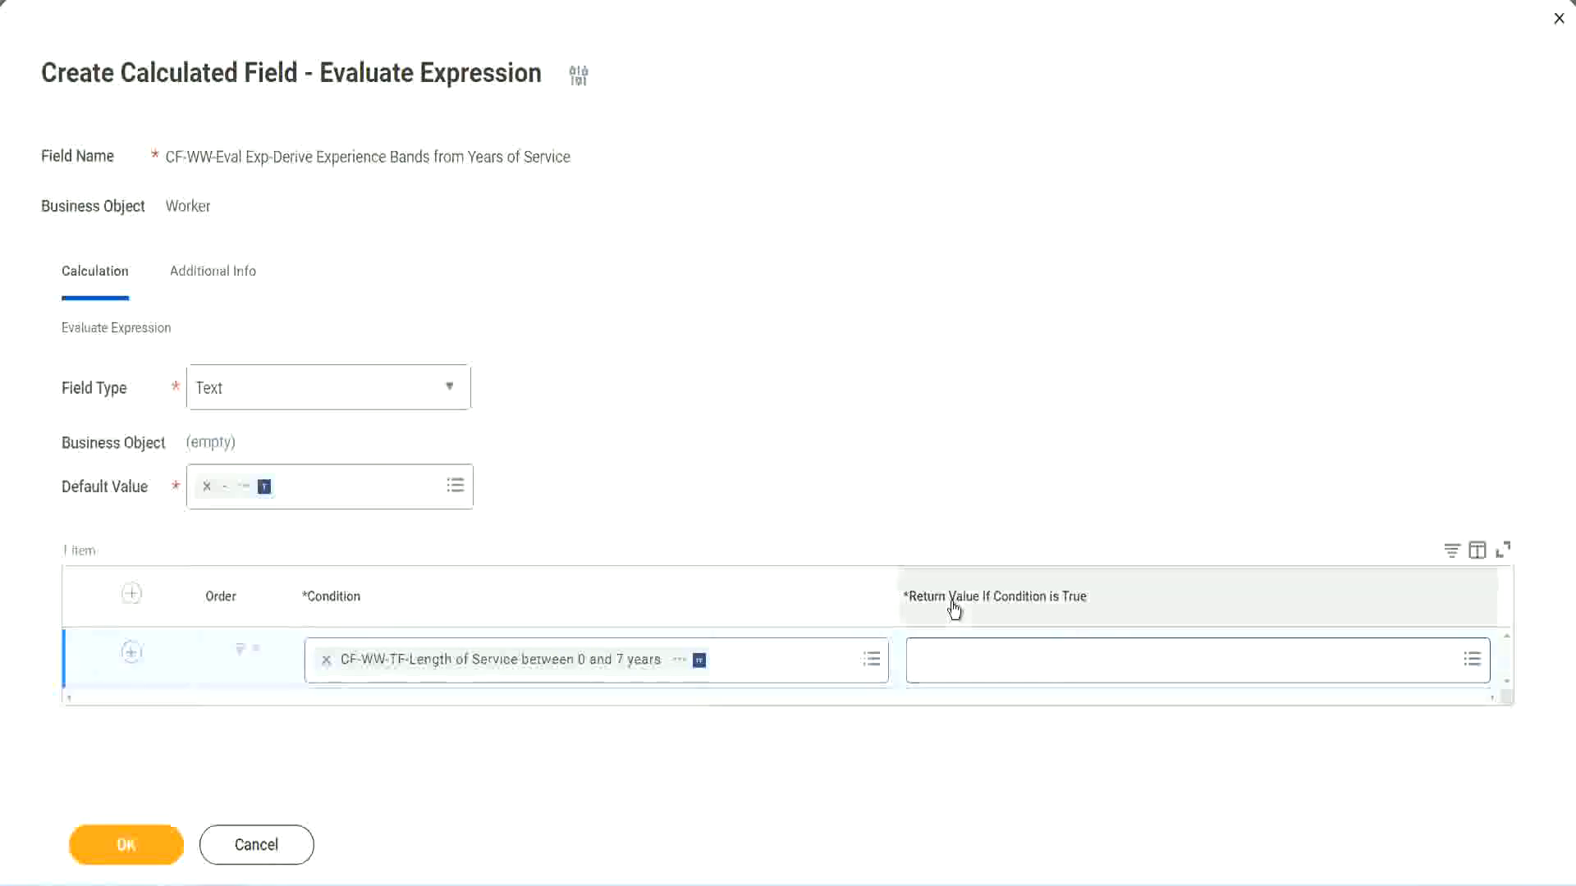
Start a new calculated field for the first condition's return value and name it CF-WW-TC-Amateur.
{"action": "left_click", "coordinate": [1022, 665]}
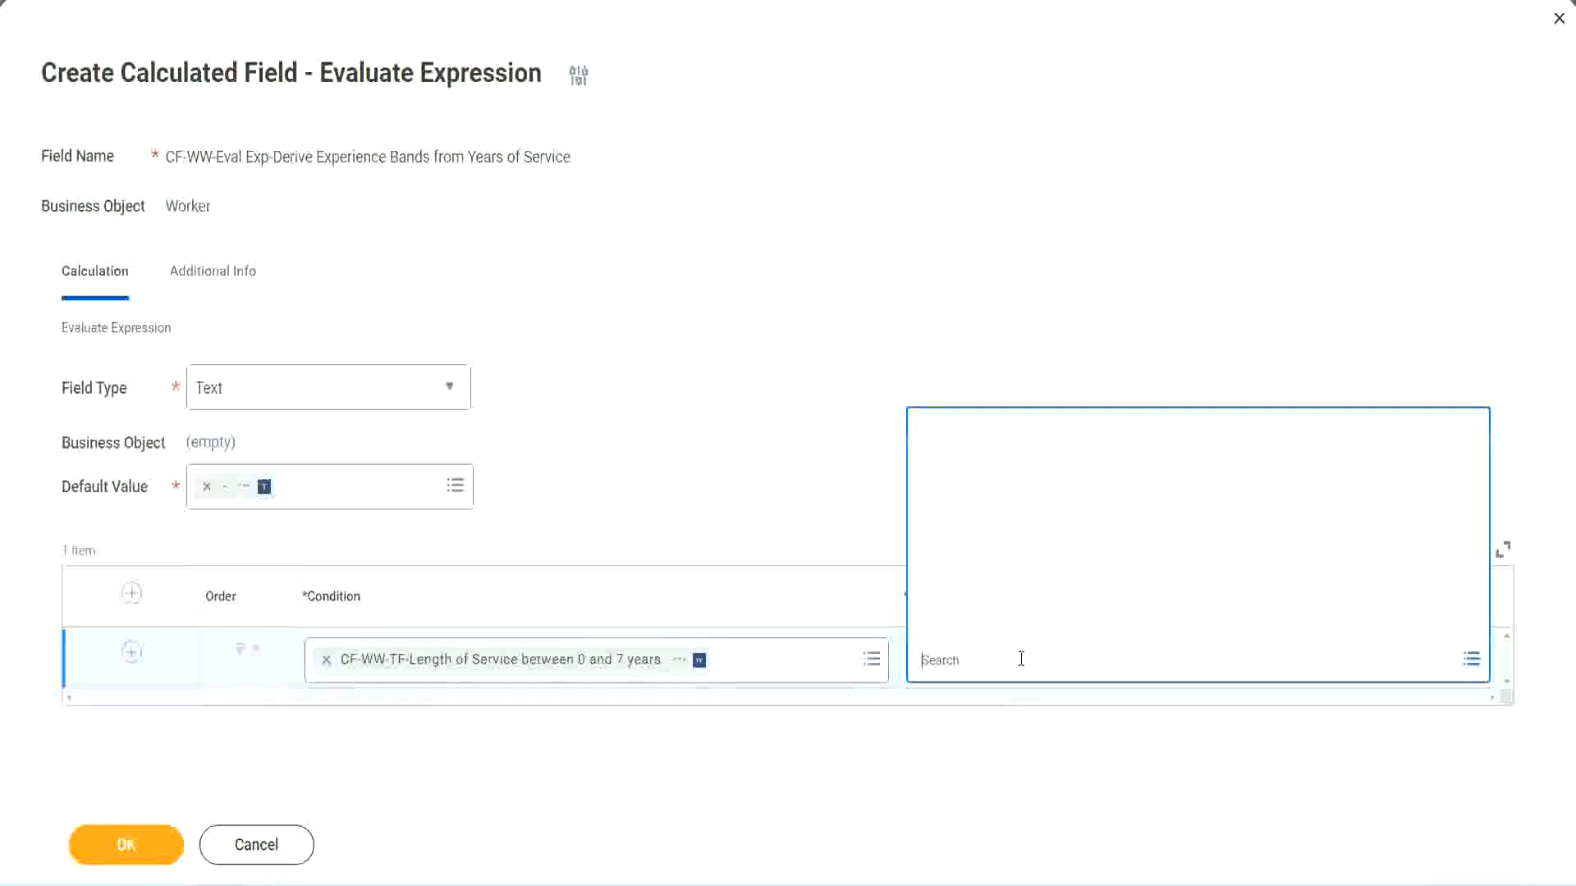
{"action": "left_click", "coordinate": [1010, 624]}
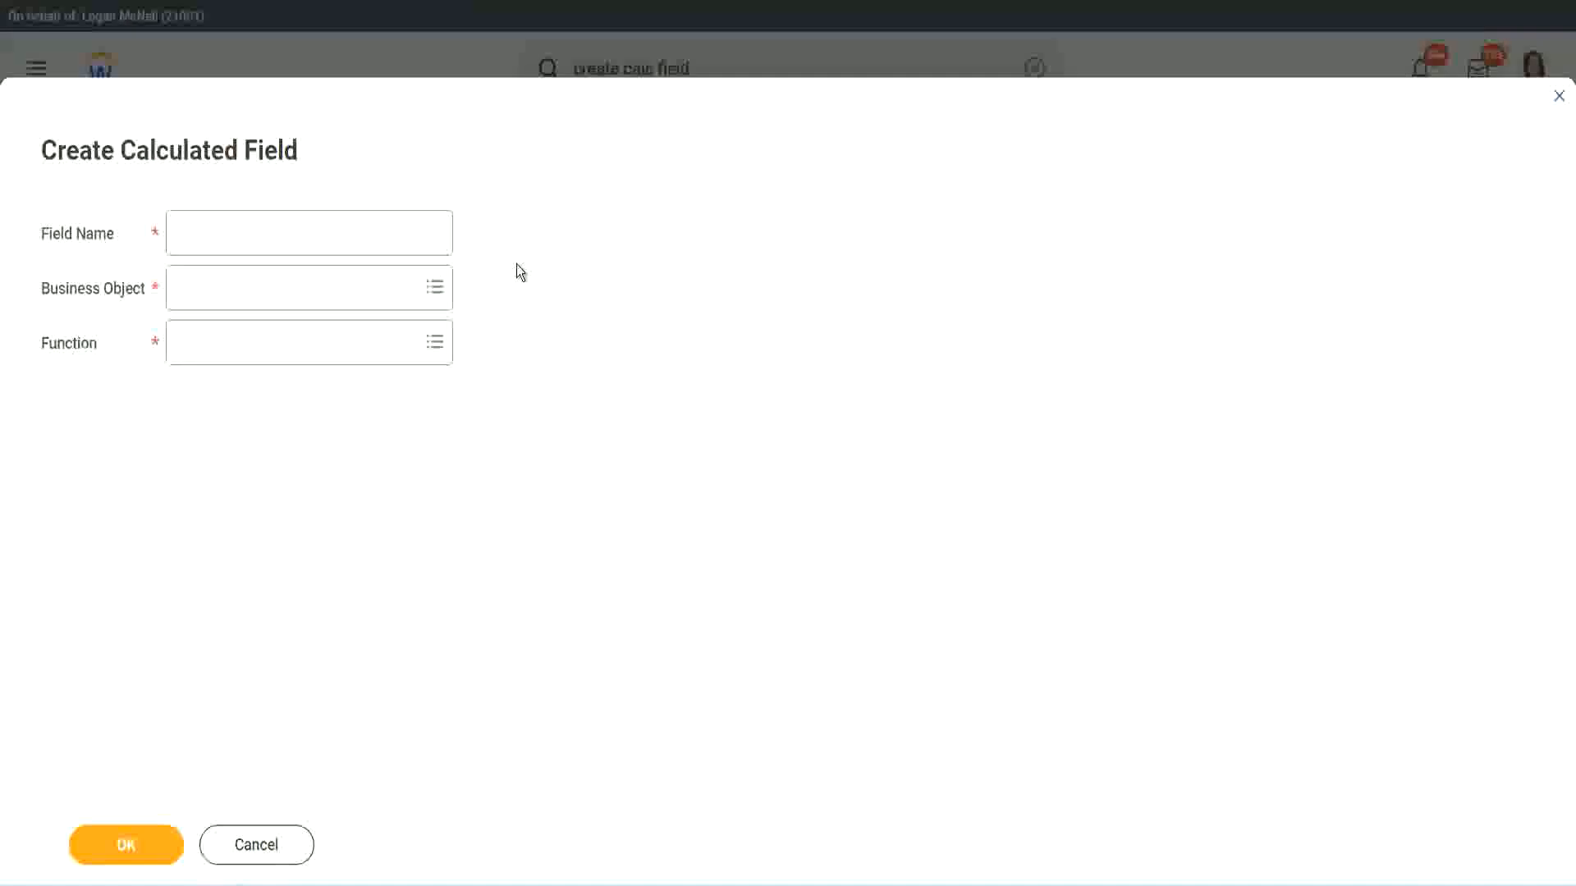
{"action": "left_click", "coordinate": [194, 235]}
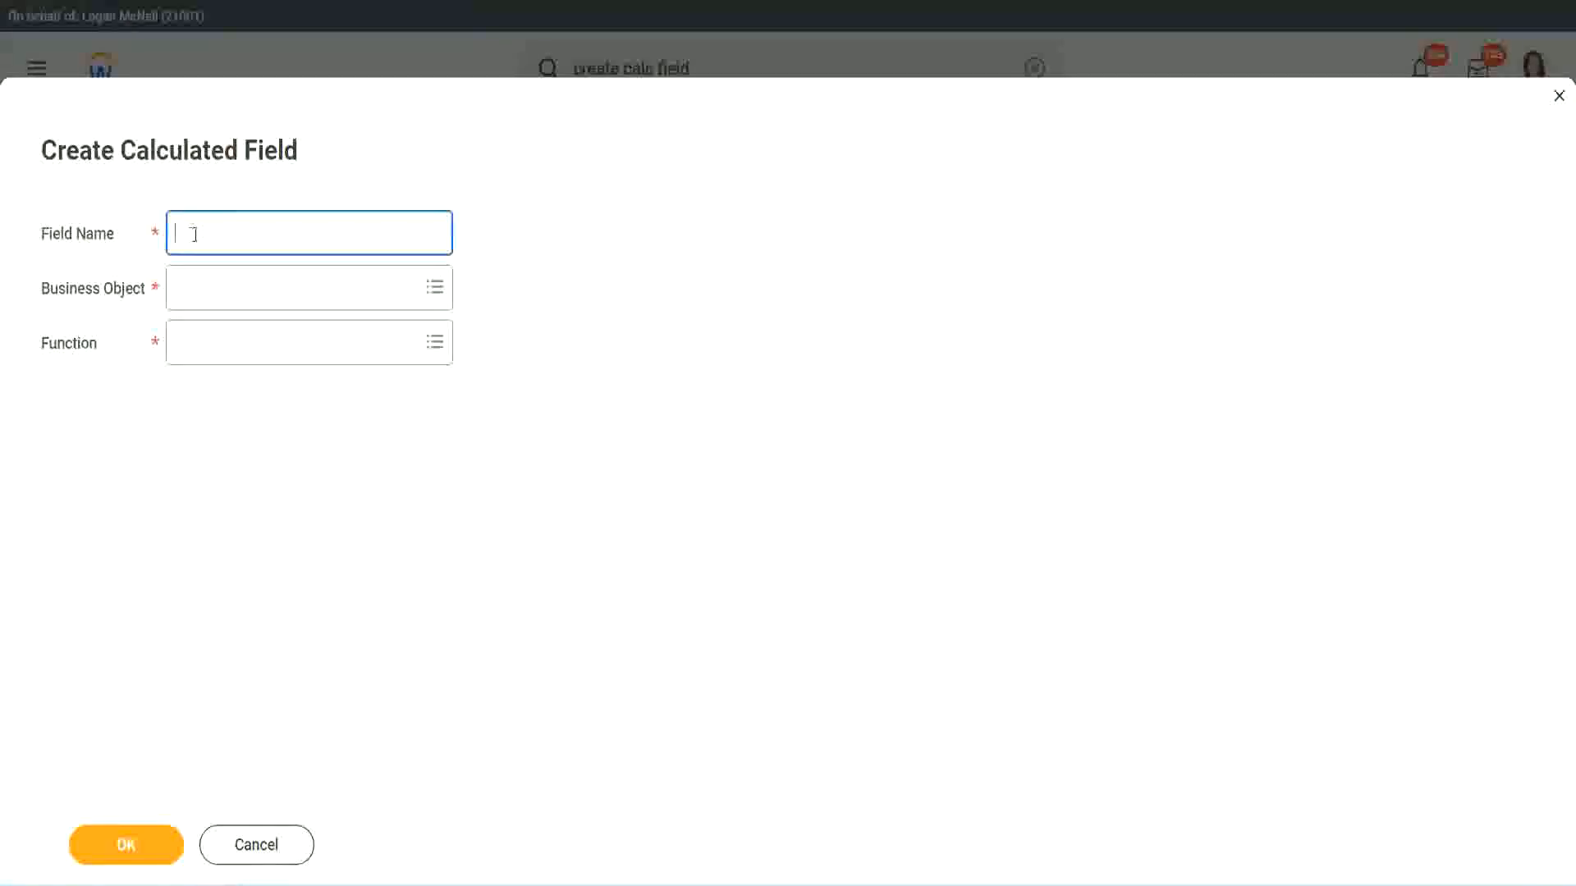
{"action": "type", "text": "CF_TC-Amateur"}
{"action": "left_click", "coordinate": [195, 233]}
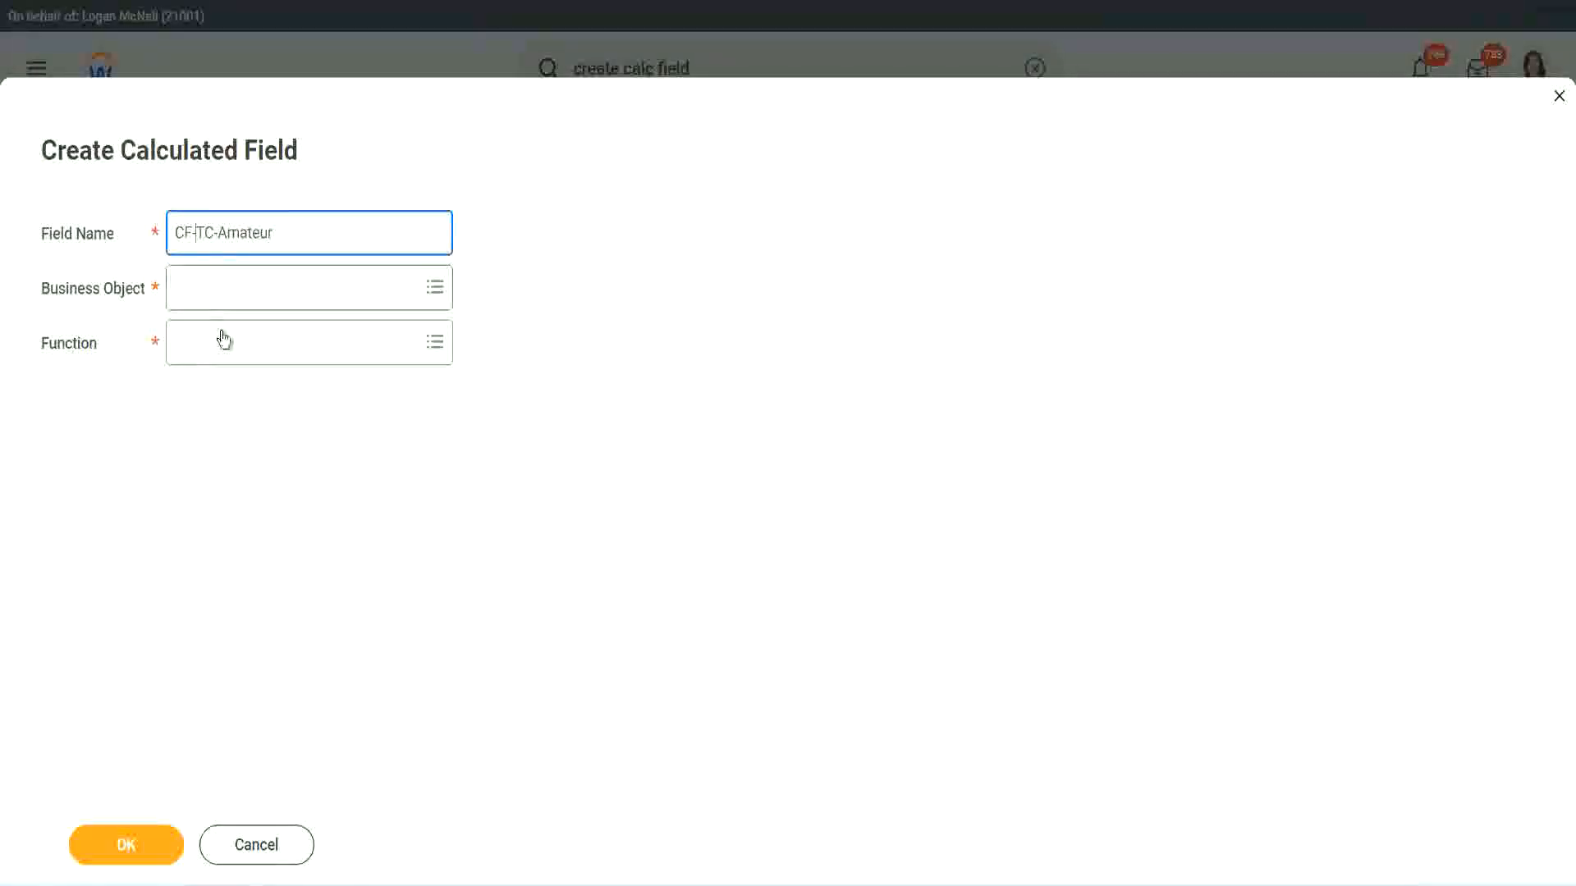
{"action": "type", "text": "WW-"}
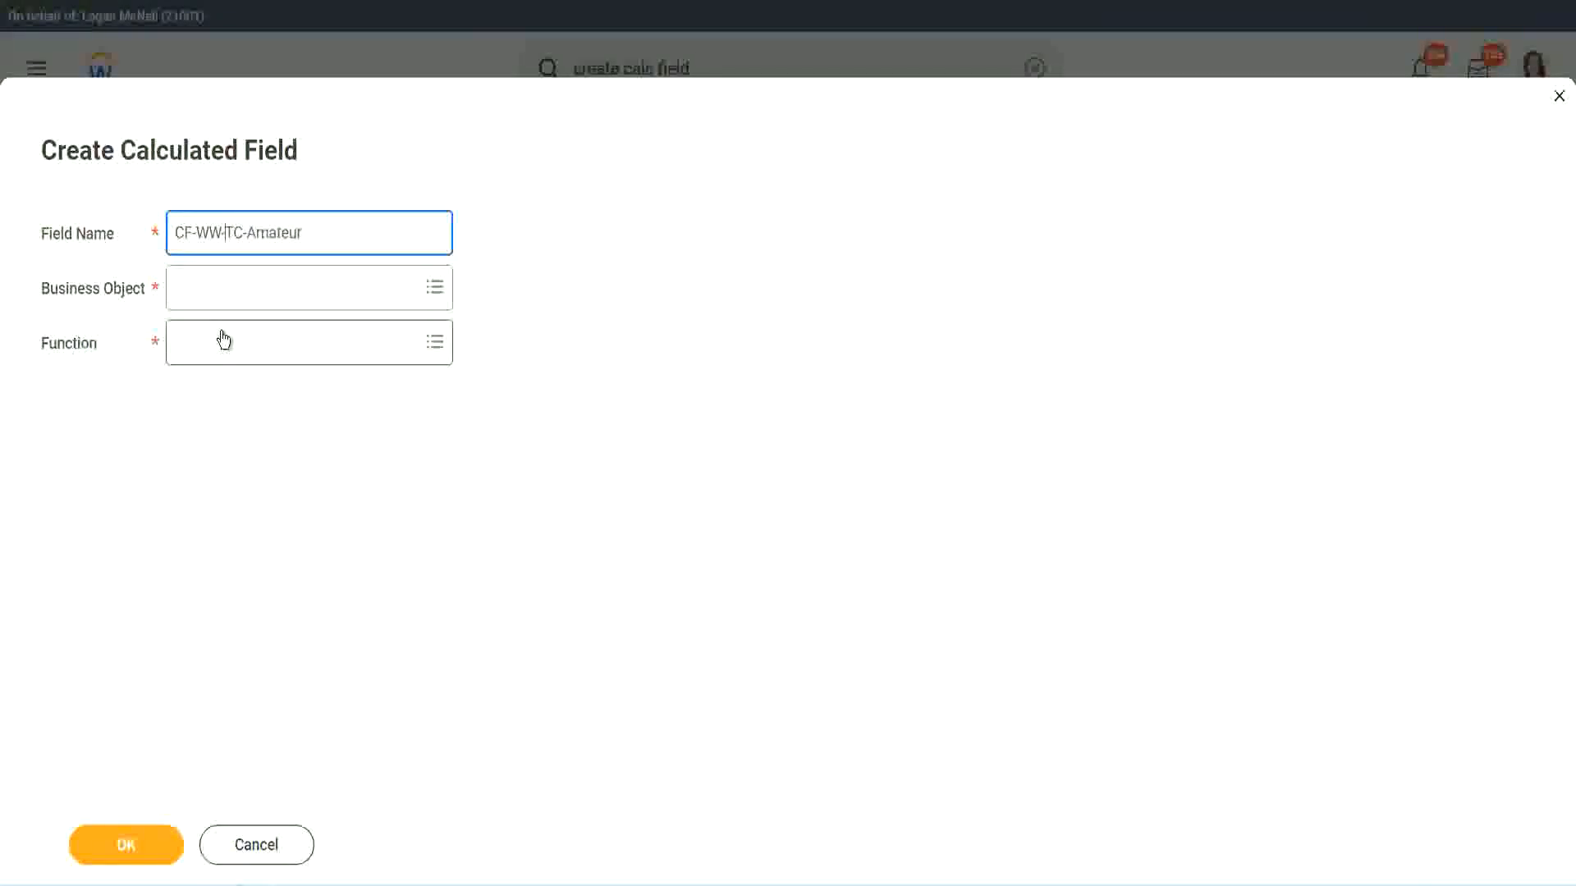
Set the new calculated field's business object to Global.
{"action": "left_click", "coordinate": [223, 289]}
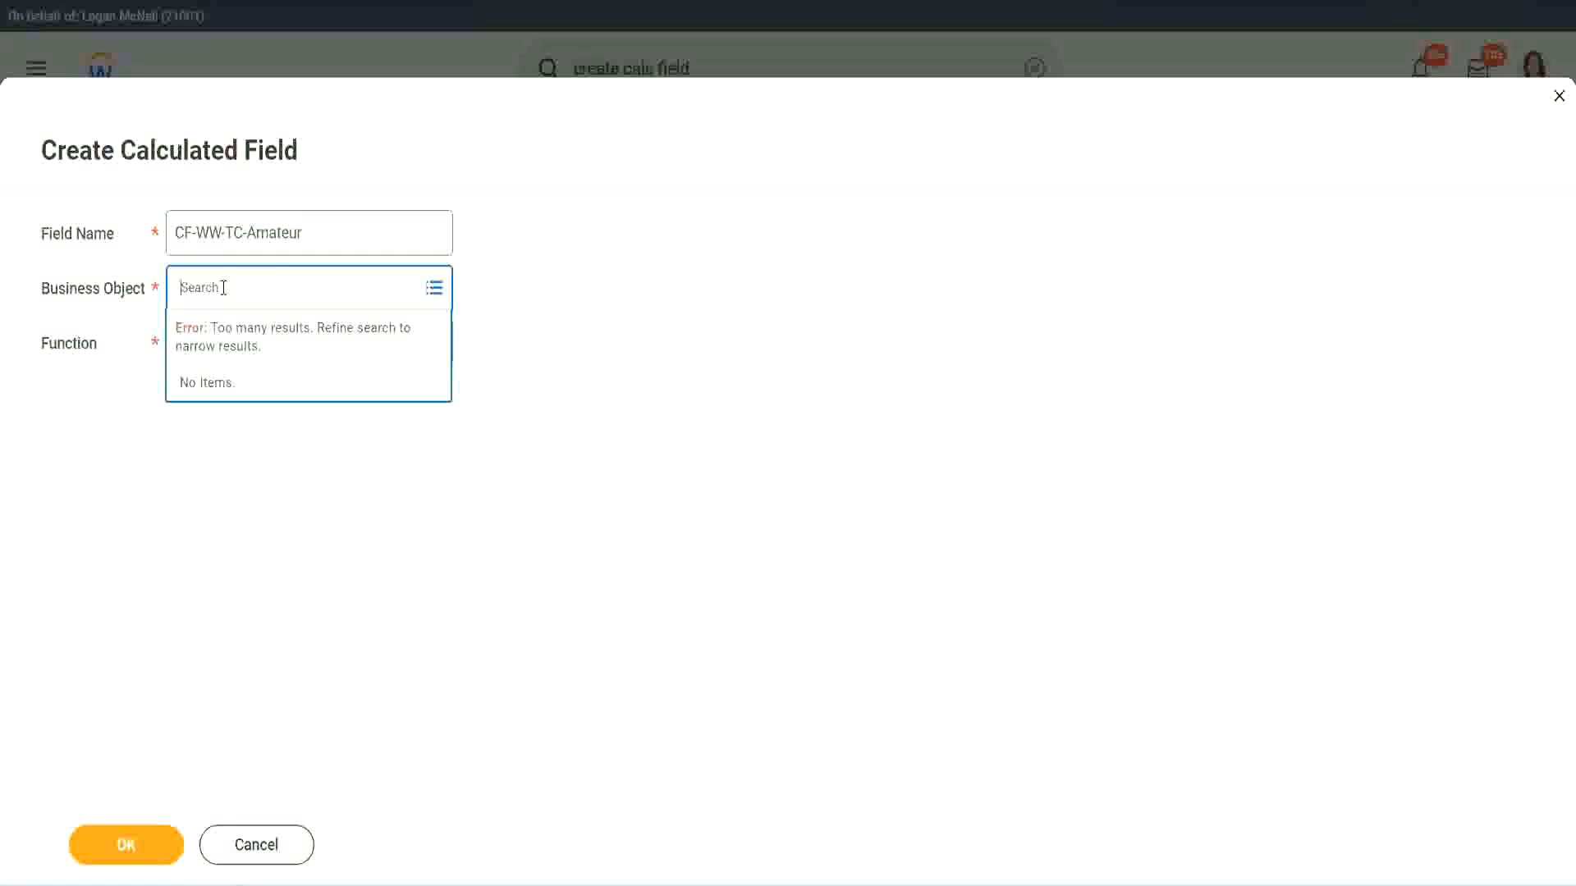
{"action": "type", "text": "worker"}
{"action": "key", "text": "BackSpace"}
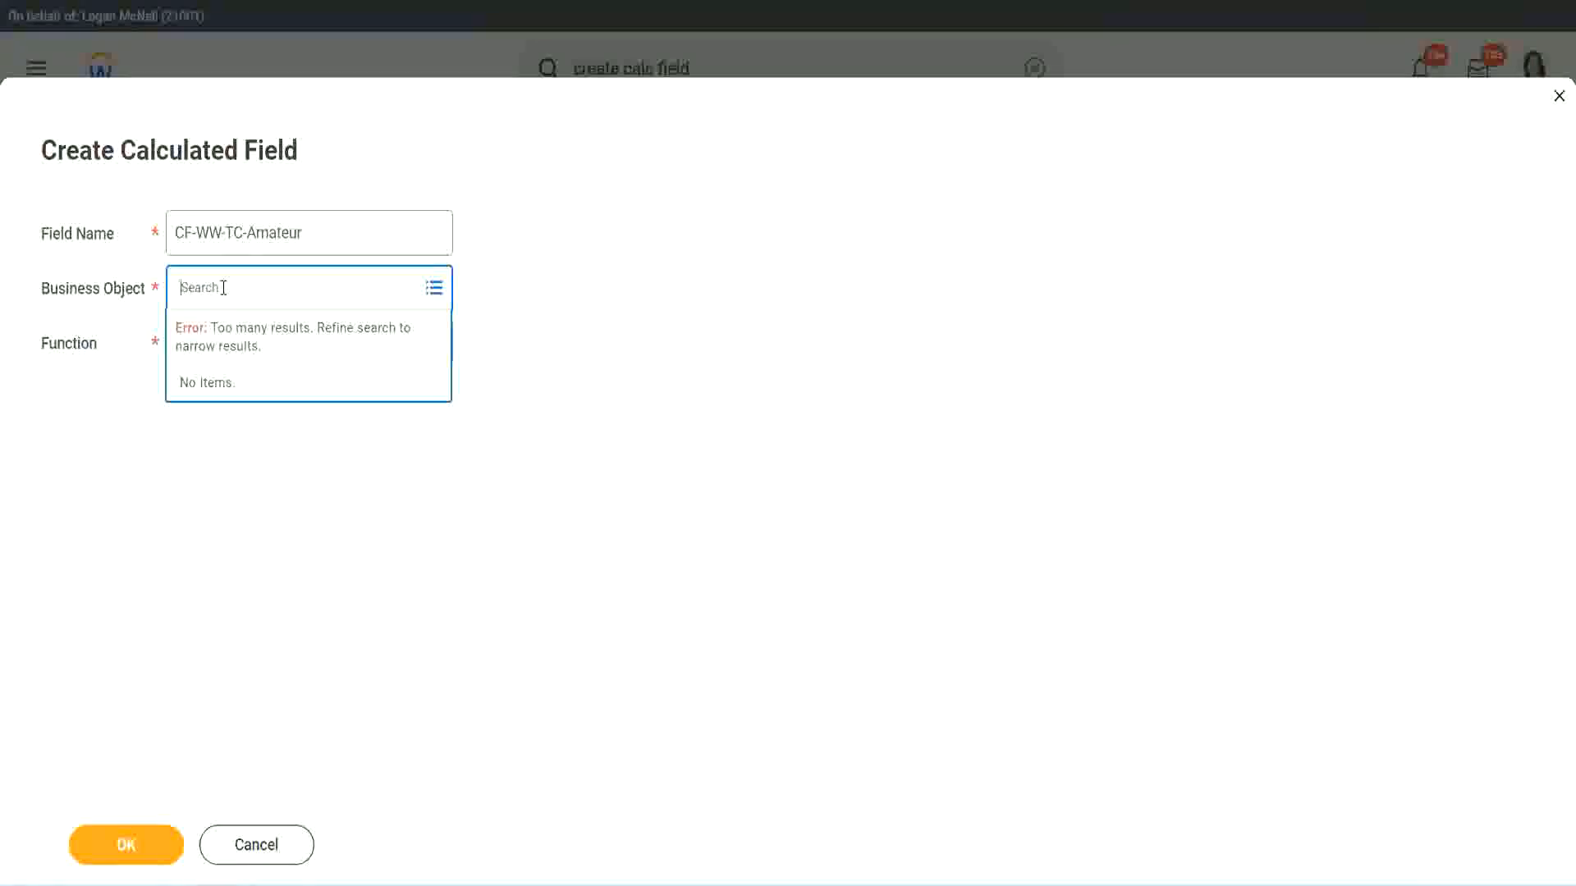
{"action": "type", "text": "global"}
{"action": "key", "text": "Return"}
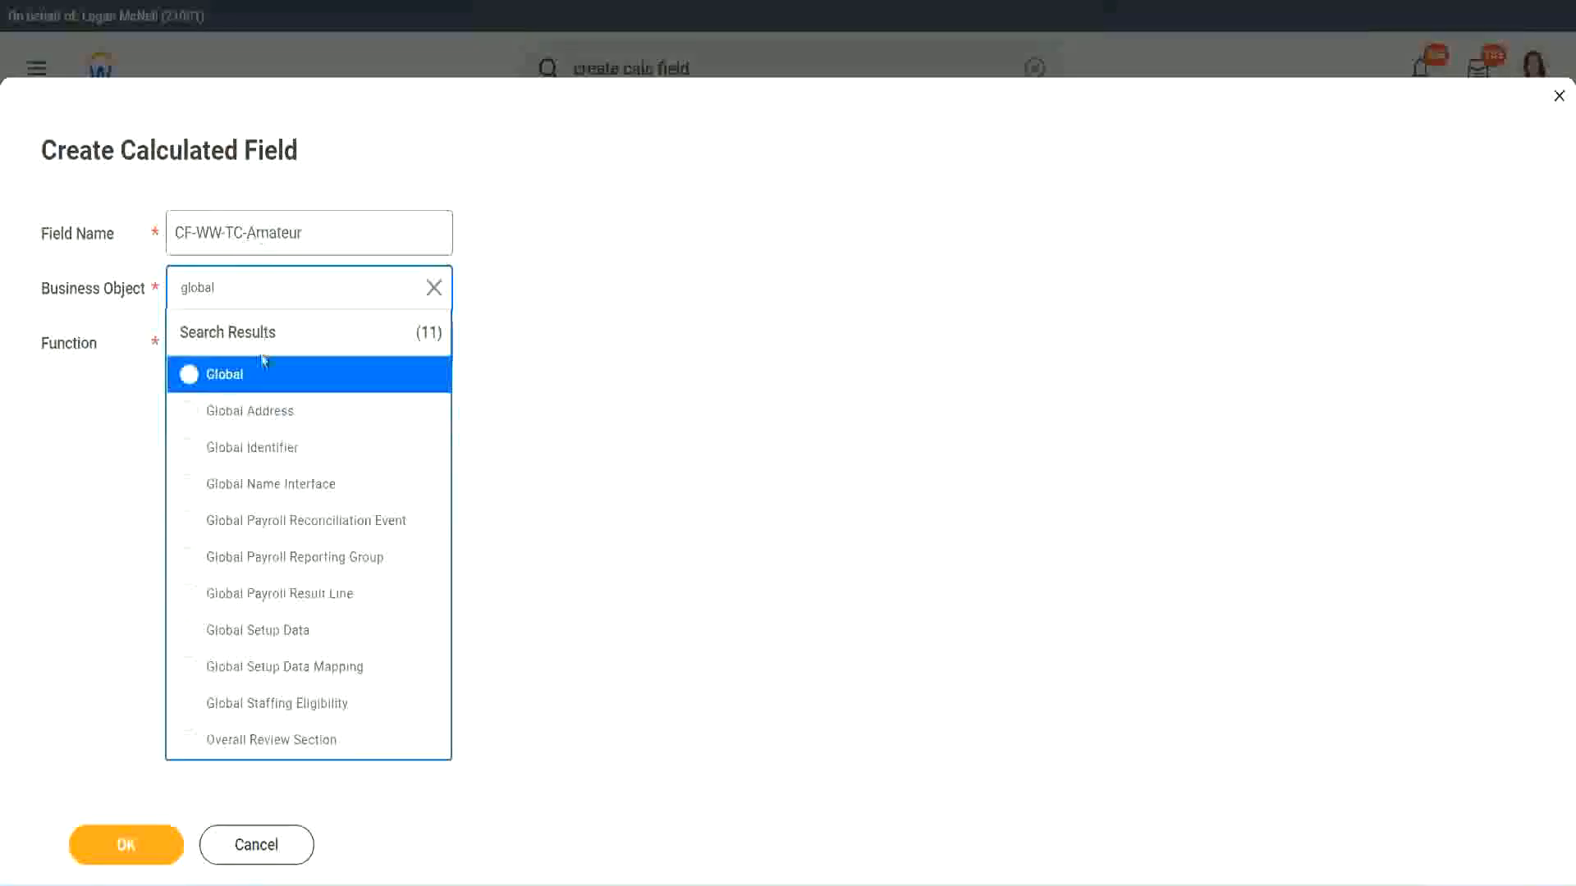
{"action": "left_click", "coordinate": [244, 387]}
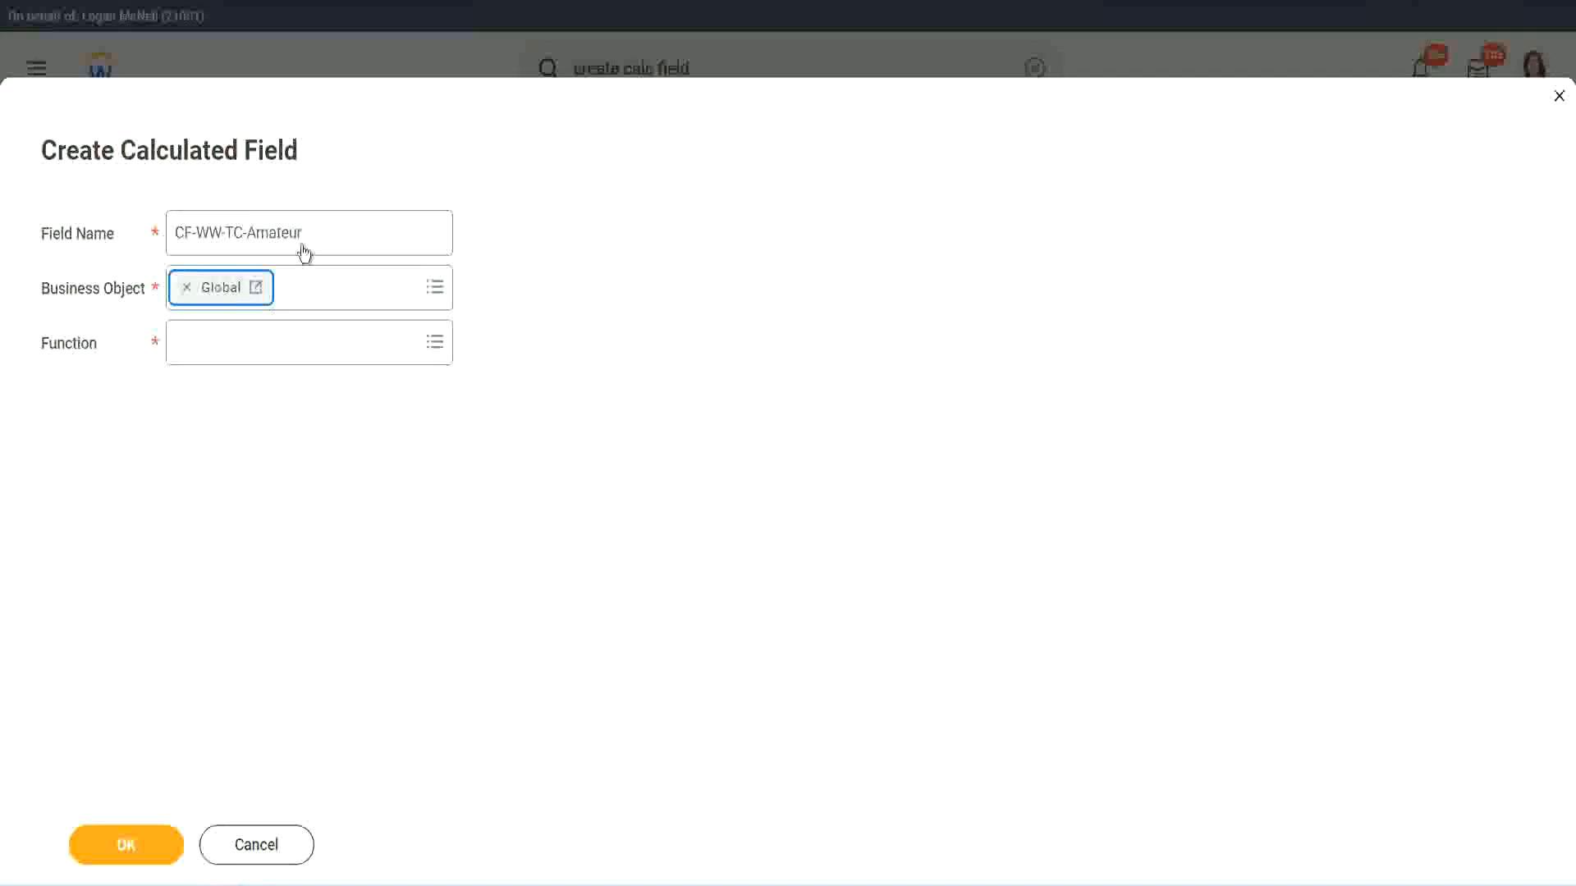
{"action": "triple_click", "coordinate": [408, 222]}
{"action": "left_click", "coordinate": [351, 232]}
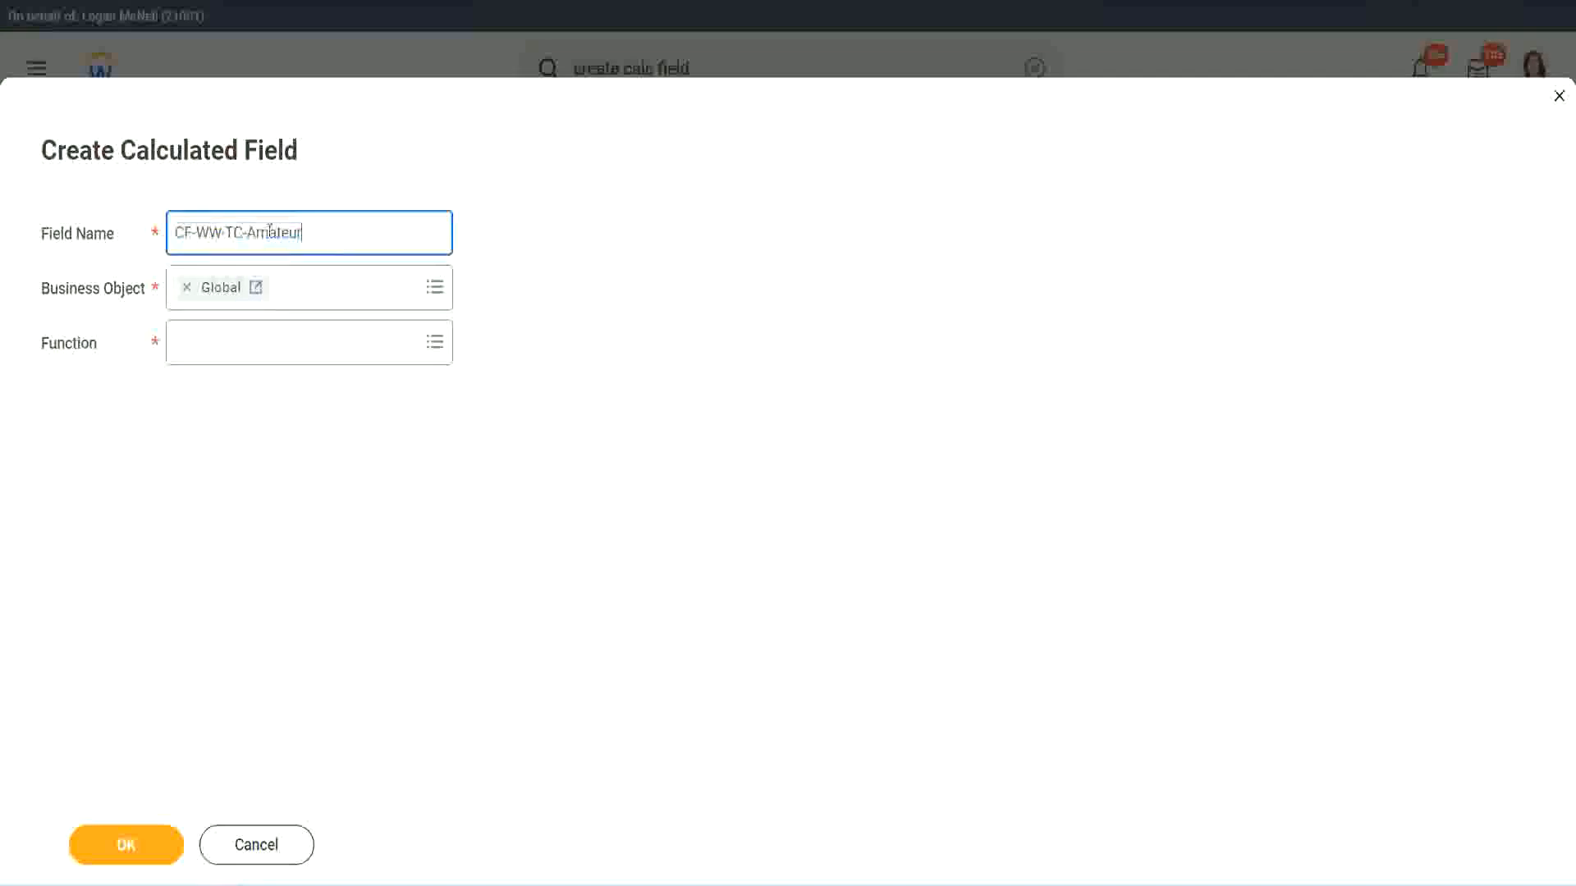
{"action": "double_click", "coordinate": [311, 230]}
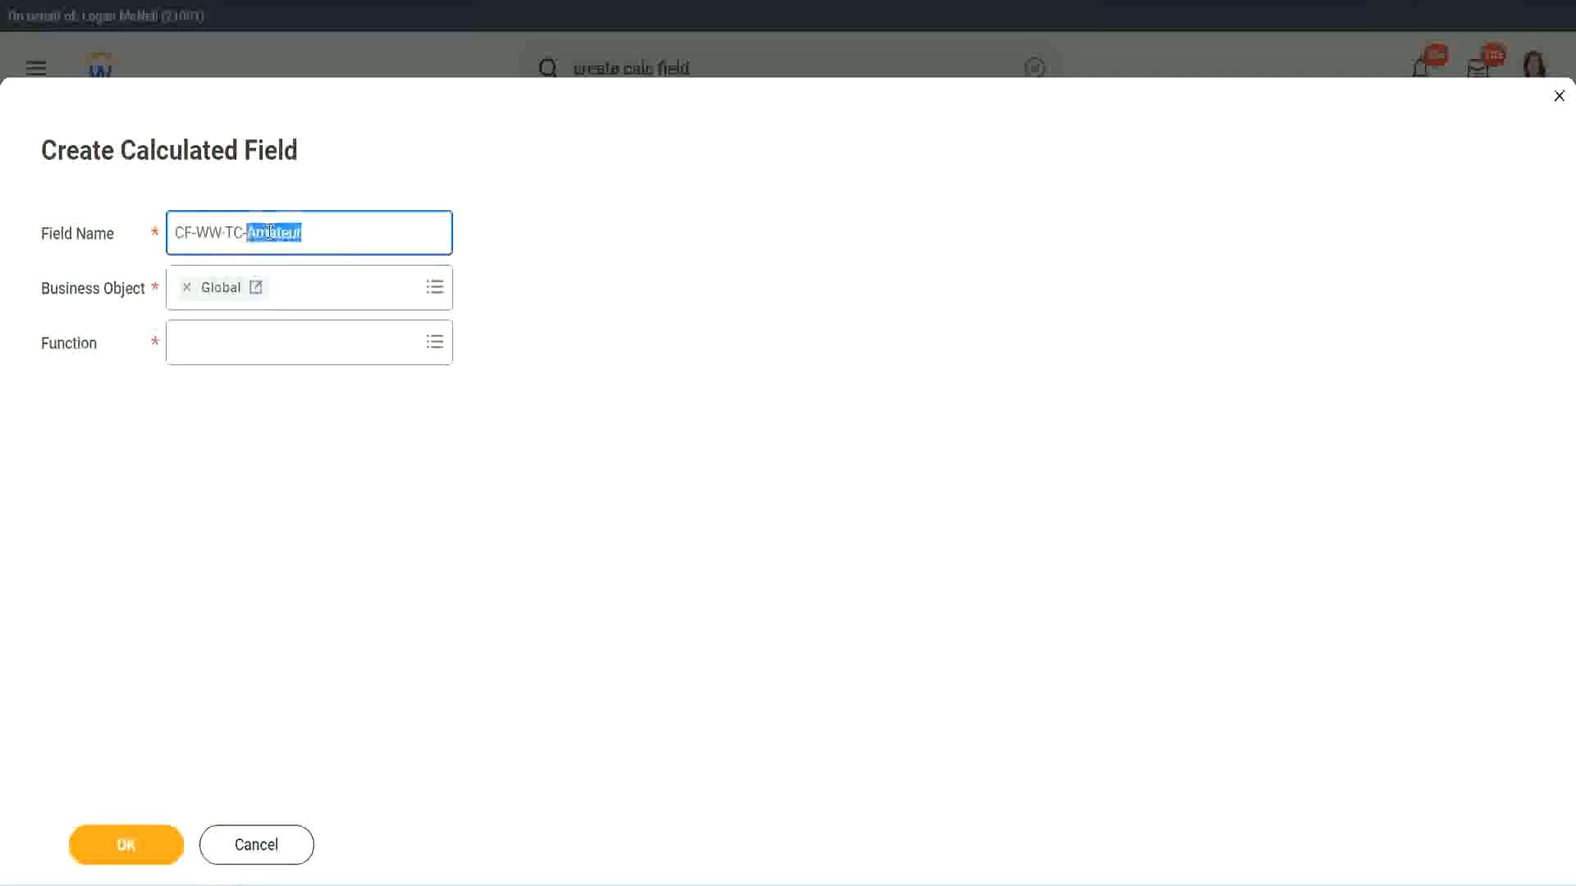
{"action": "left_click", "coordinate": [326, 229]}
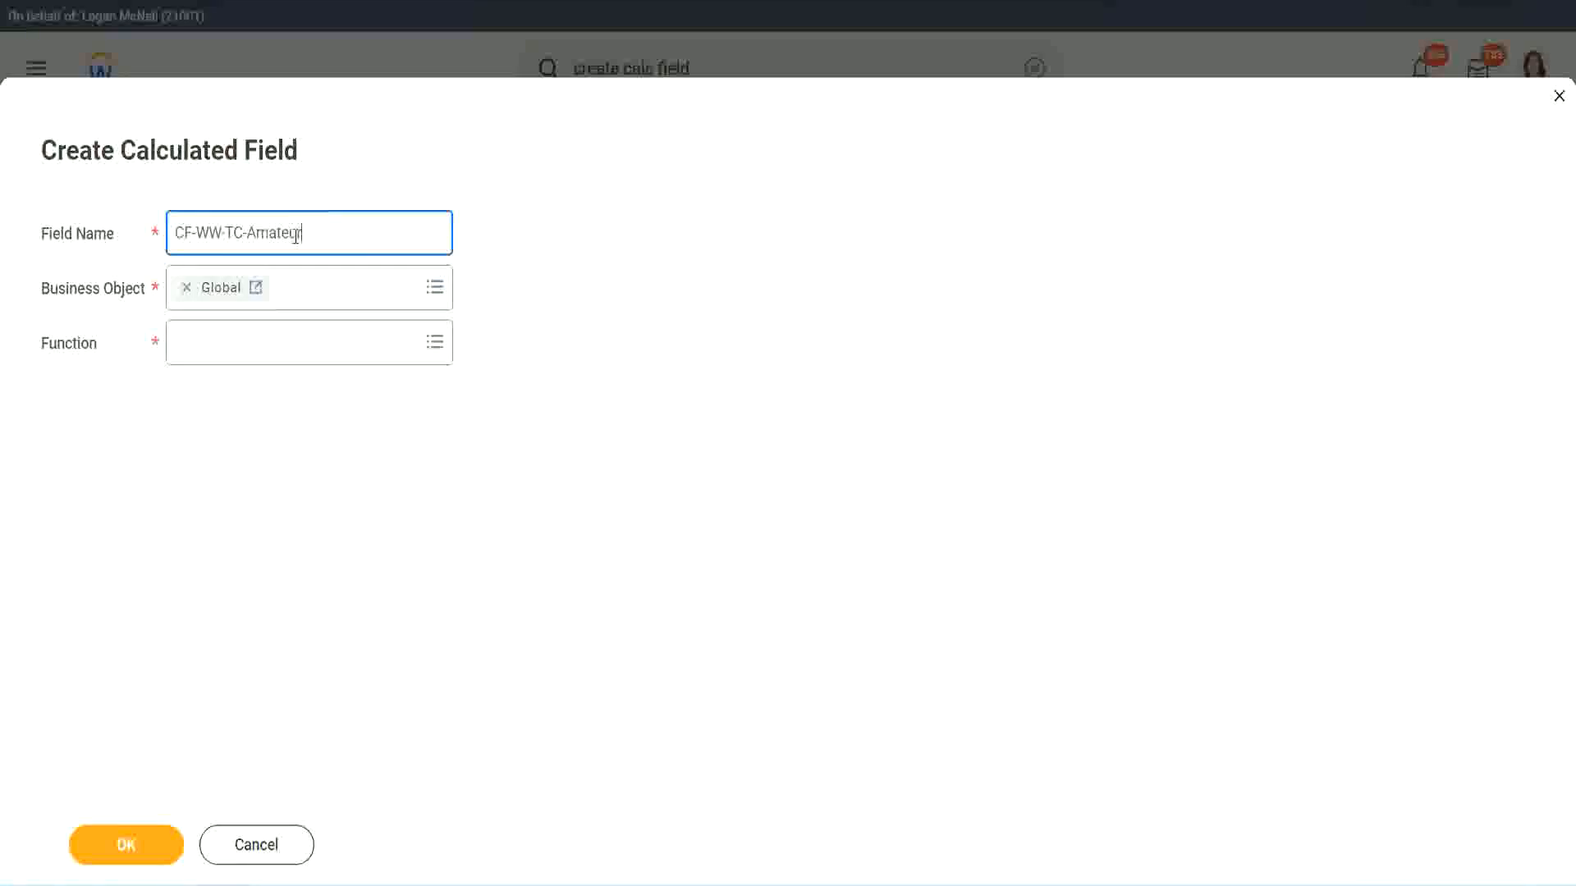
{"action": "double_click", "coordinate": [295, 235]}
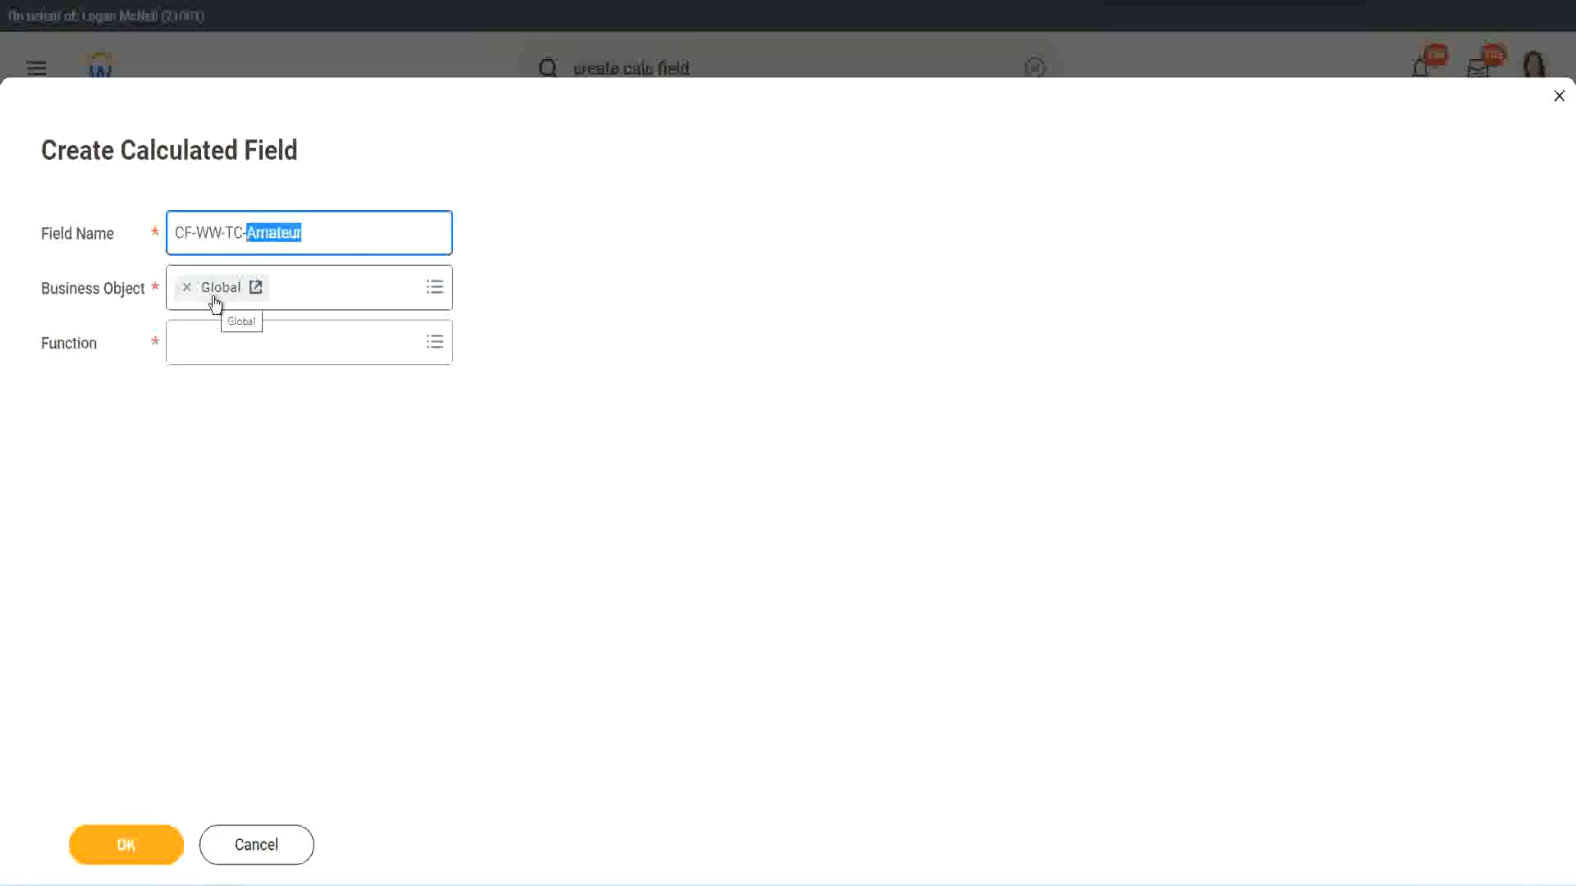
Choose Text Constant as the calculated field's function and continue to its definition.
{"action": "left_click", "coordinate": [219, 343]}
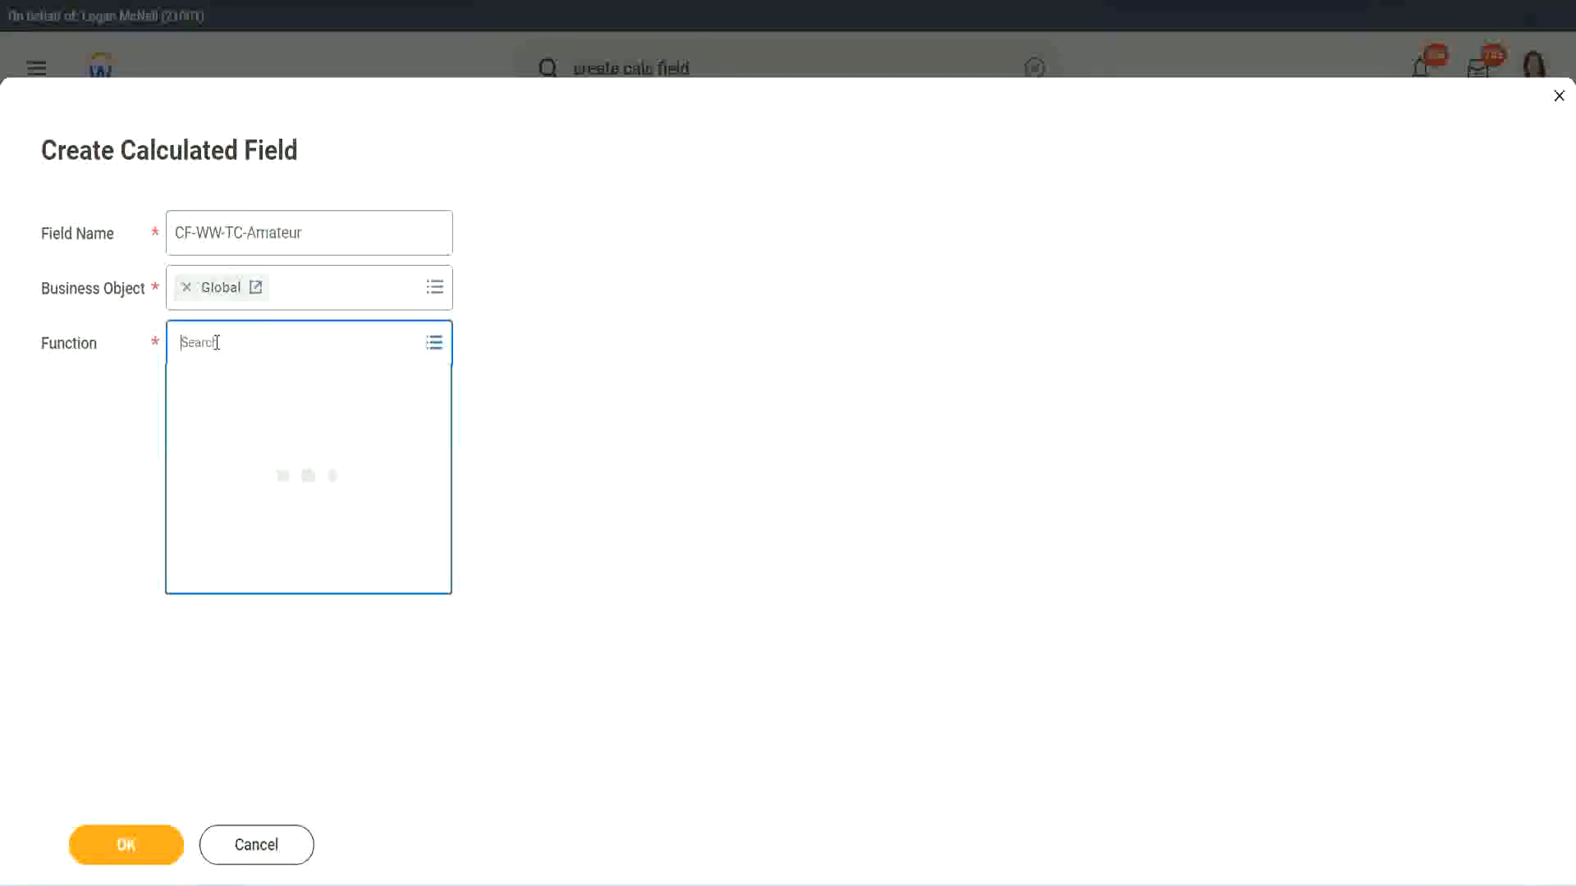
{"action": "type", "text": "text const"}
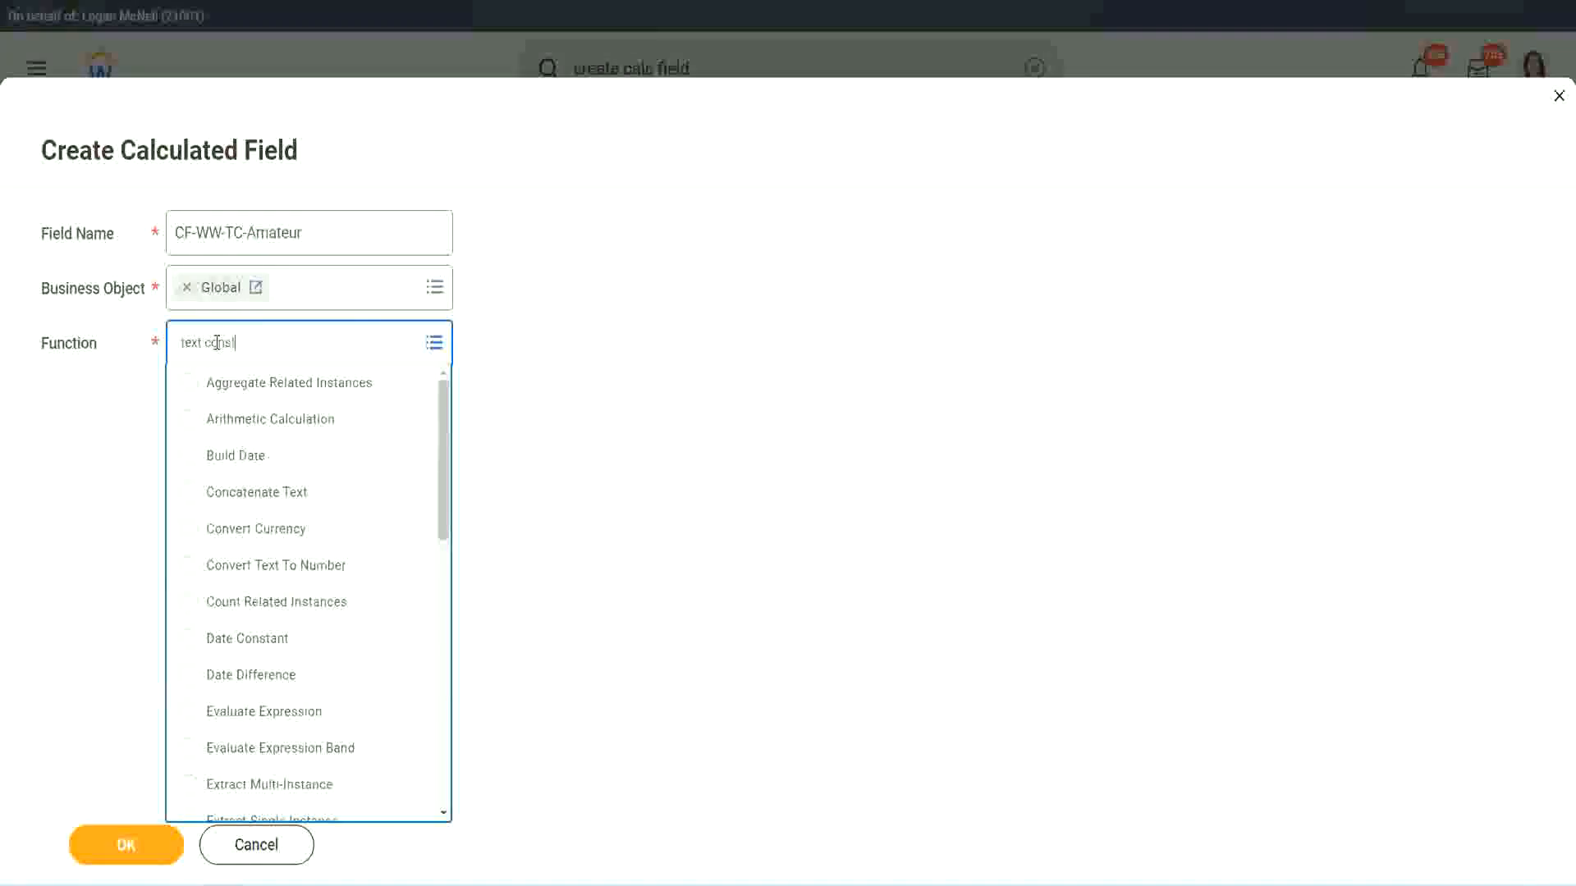
{"action": "key", "text": "Return"}
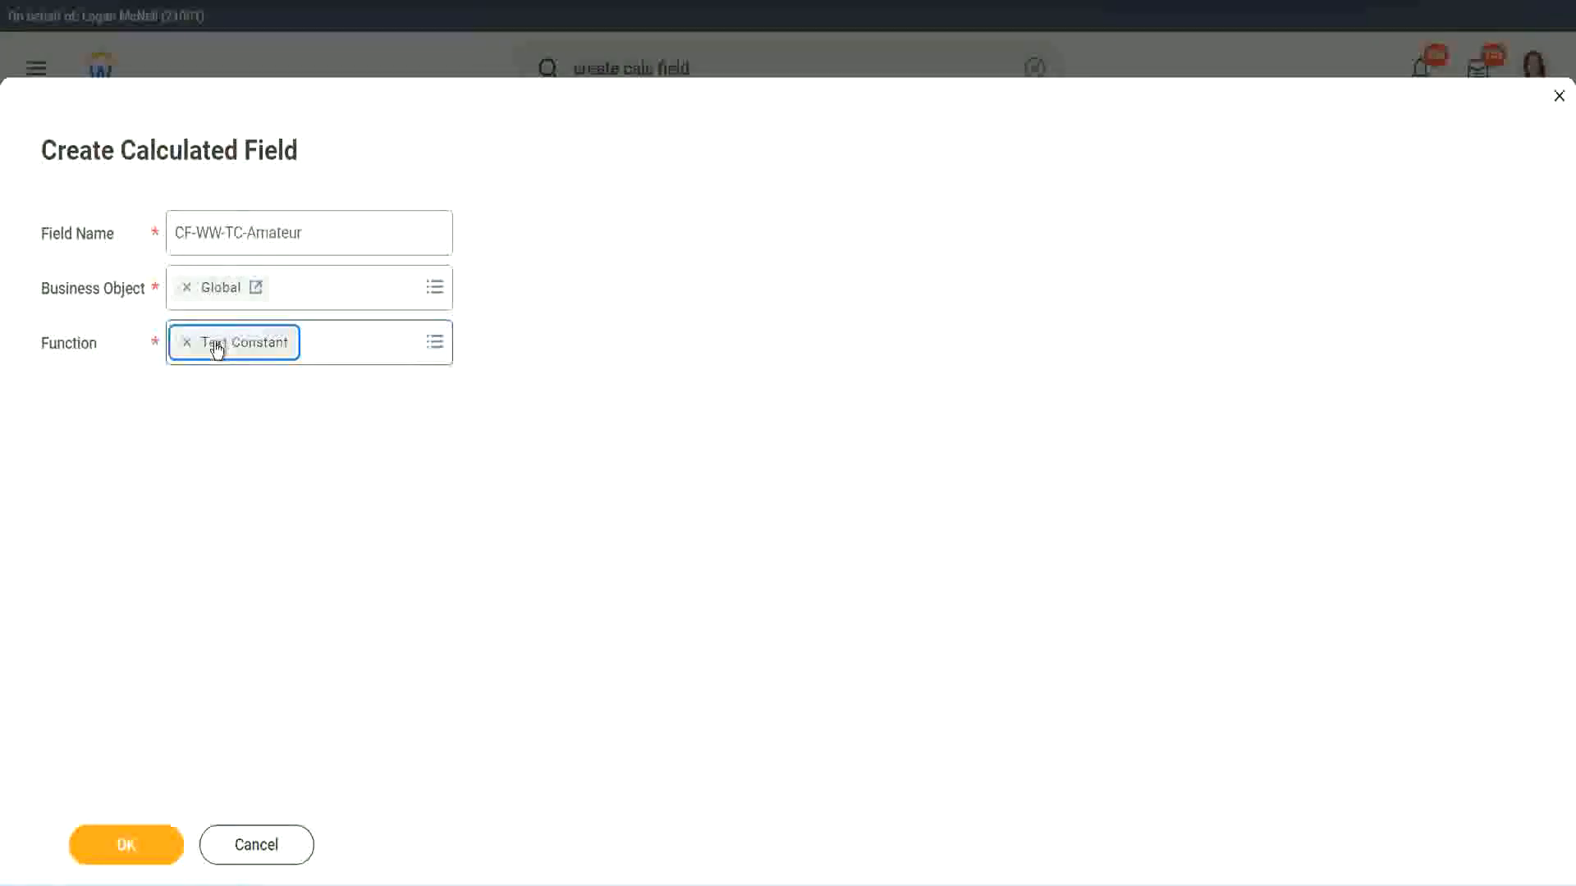
{"action": "left_click", "coordinate": [132, 855]}
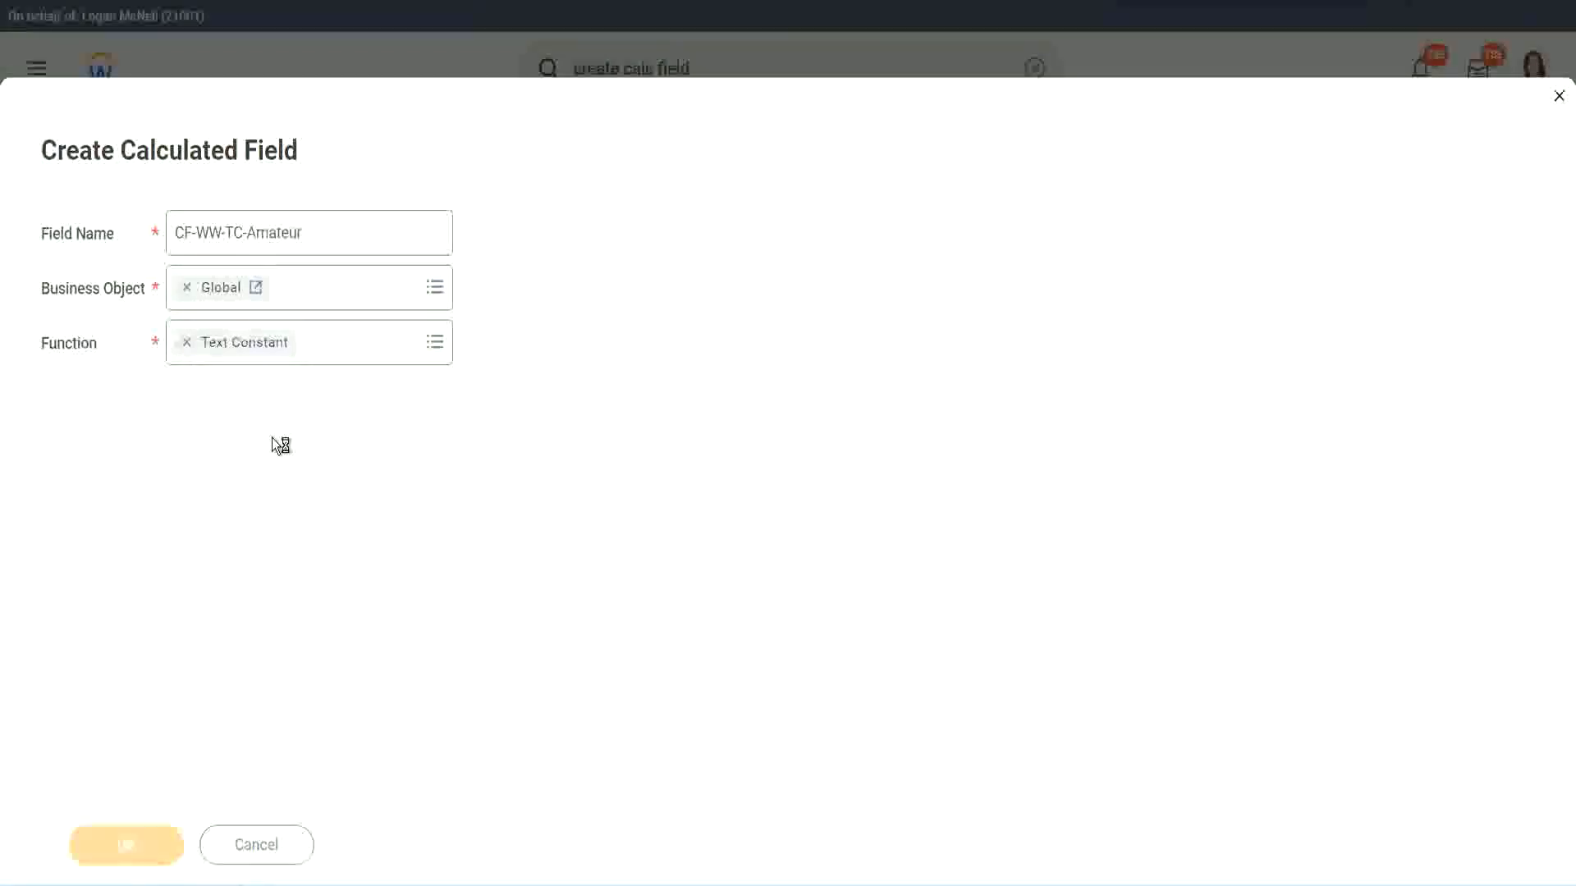
Enter Amateur as the text constant and save the calculated field as the return value.
{"action": "left_click", "coordinate": [263, 465]}
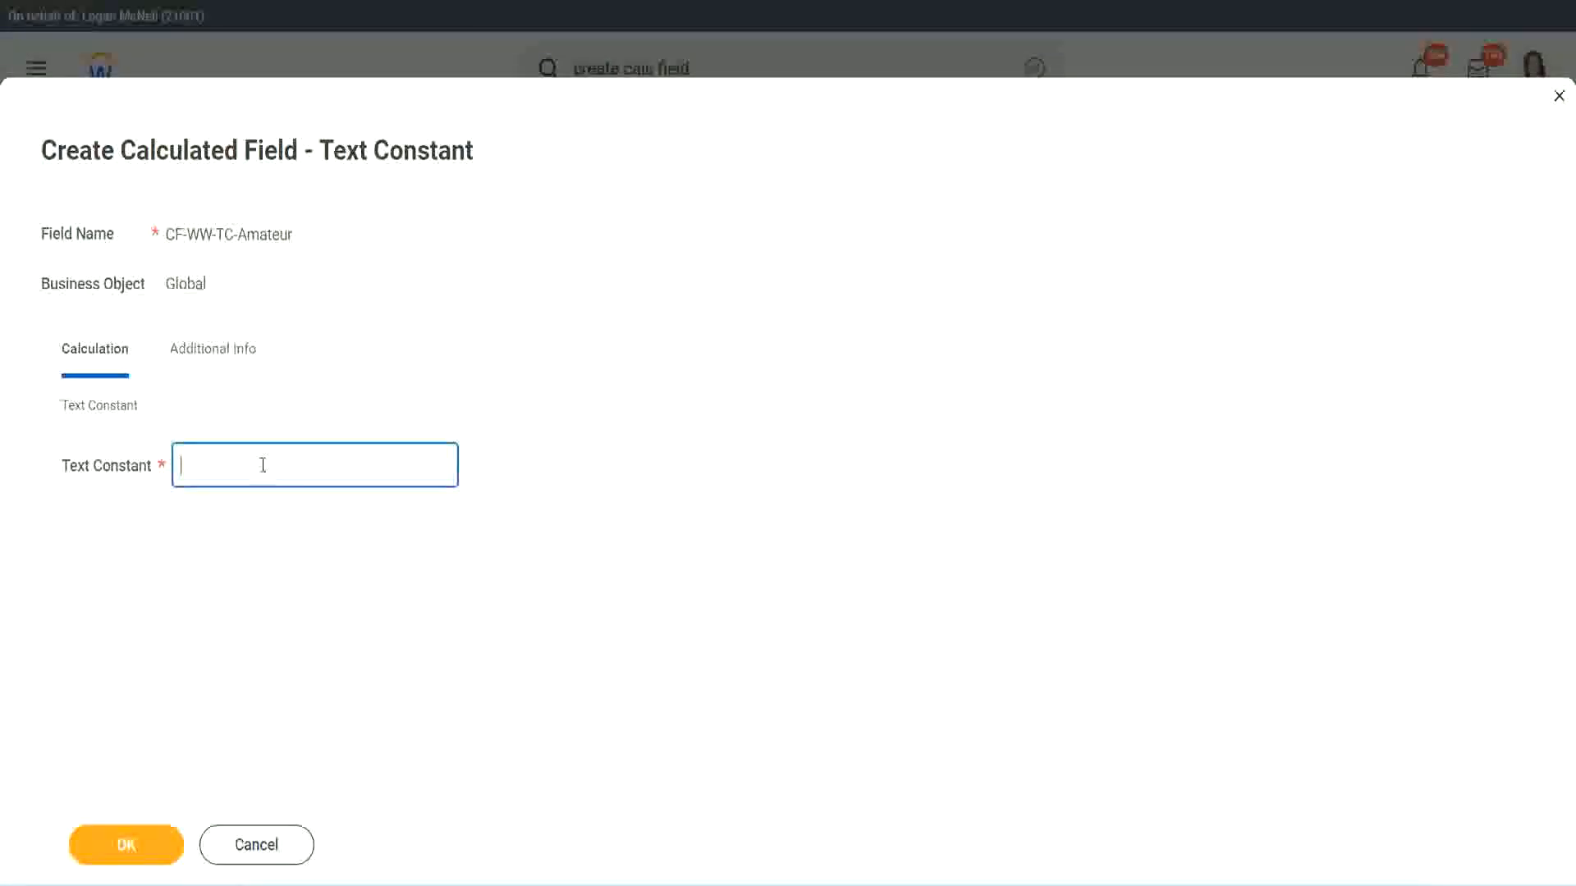
{"action": "type", "text": "Amateur"}
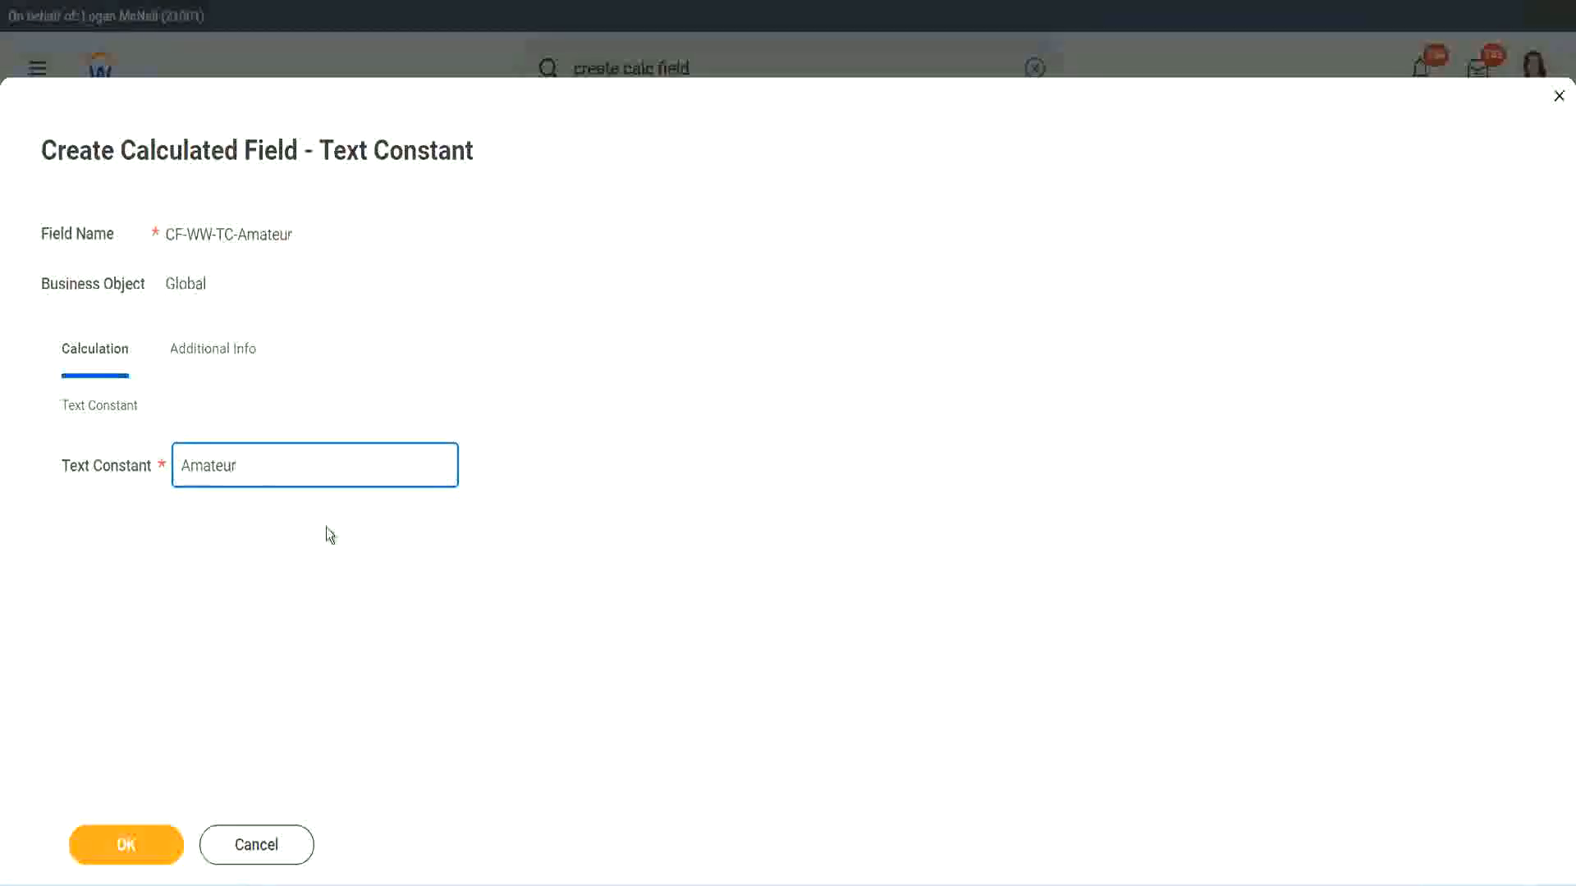
{"action": "left_click", "coordinate": [123, 846]}
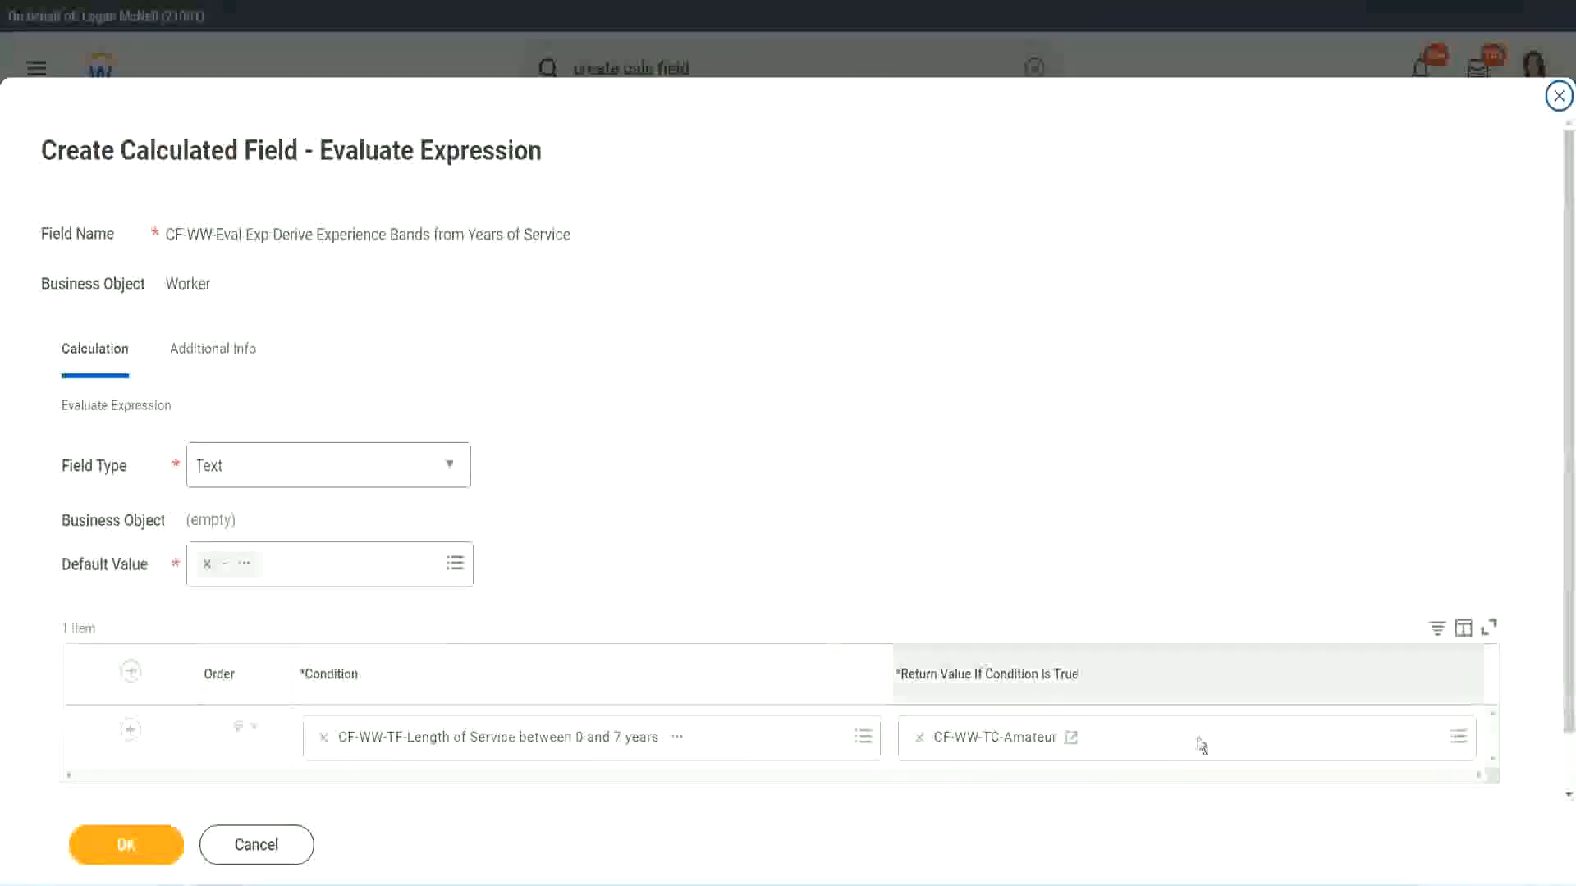
Copy the text of the CF-WW-TC-Amateur return value and add a second condition row below the first.
{"action": "right_click", "coordinate": [978, 744]}
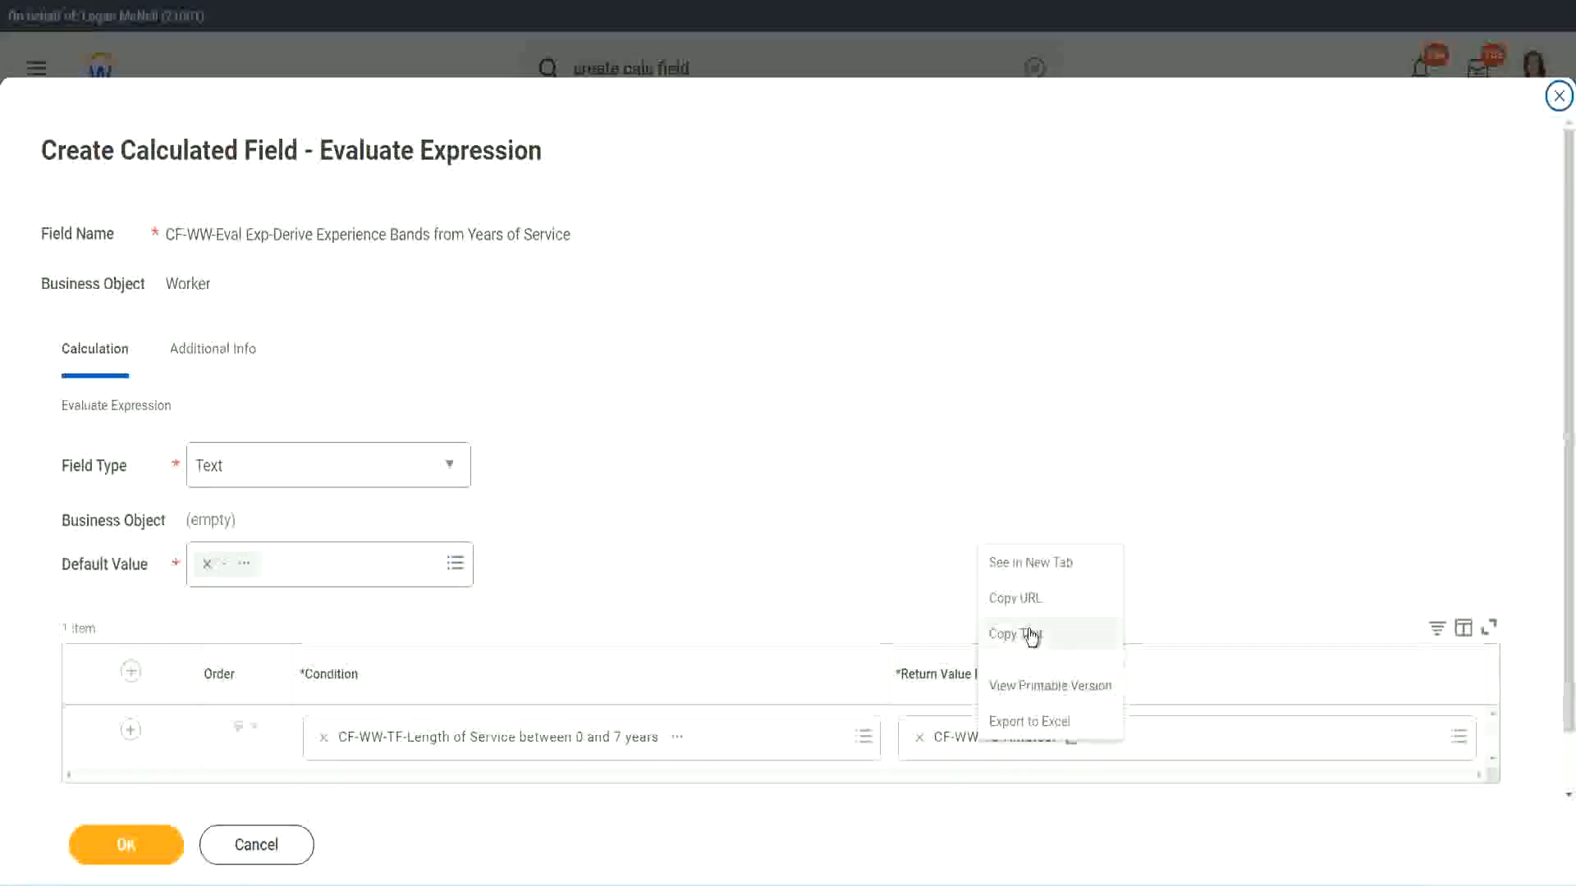
{"action": "left_click", "coordinate": [1031, 636]}
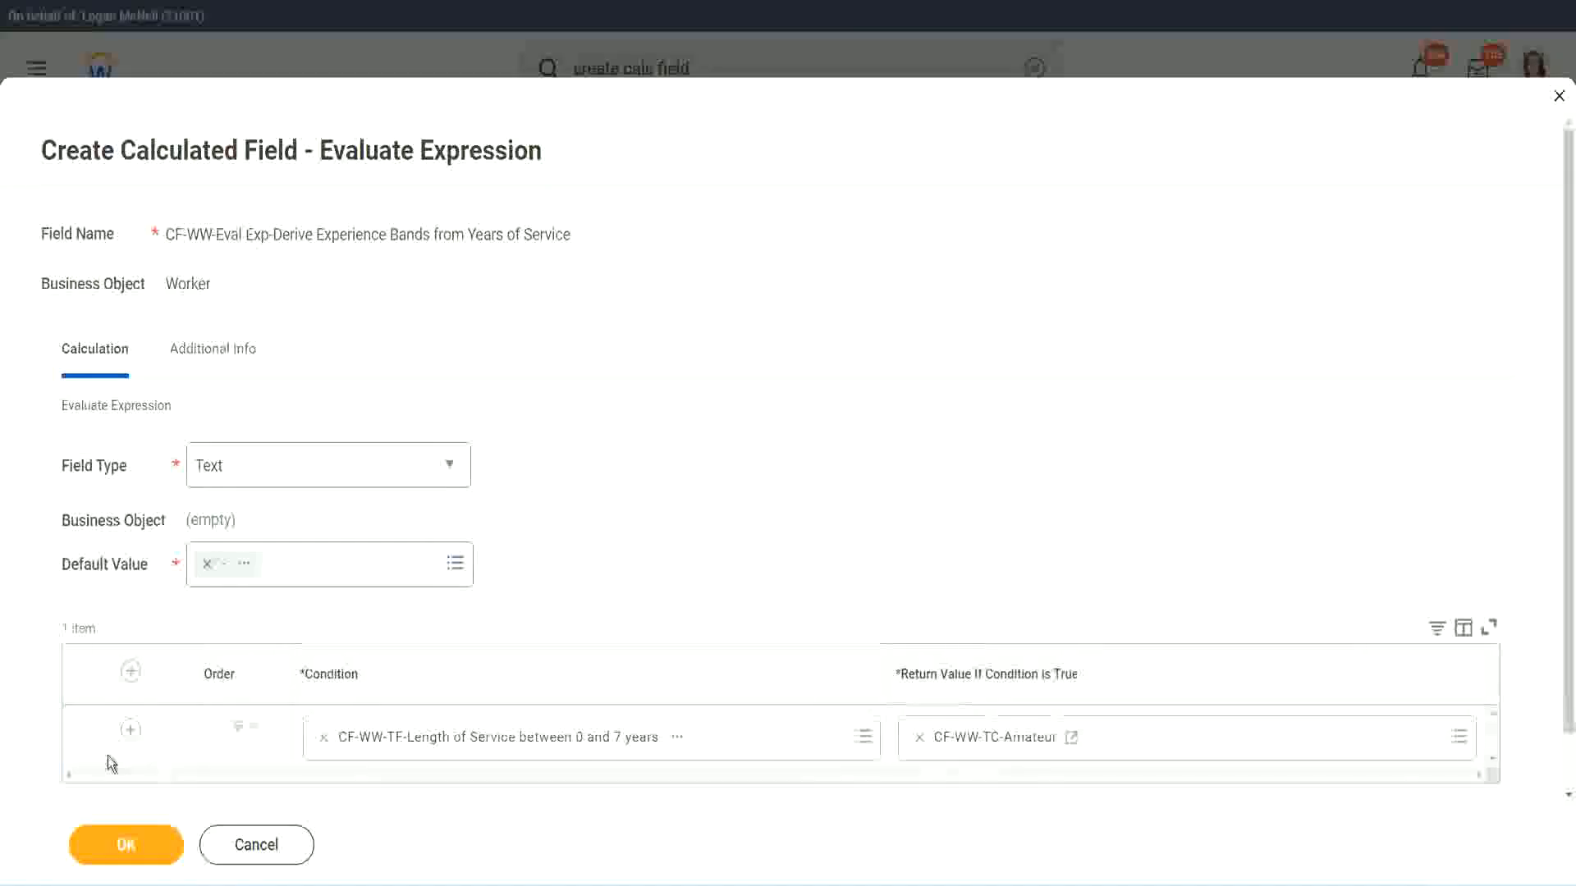
{"action": "left_click", "coordinate": [129, 738]}
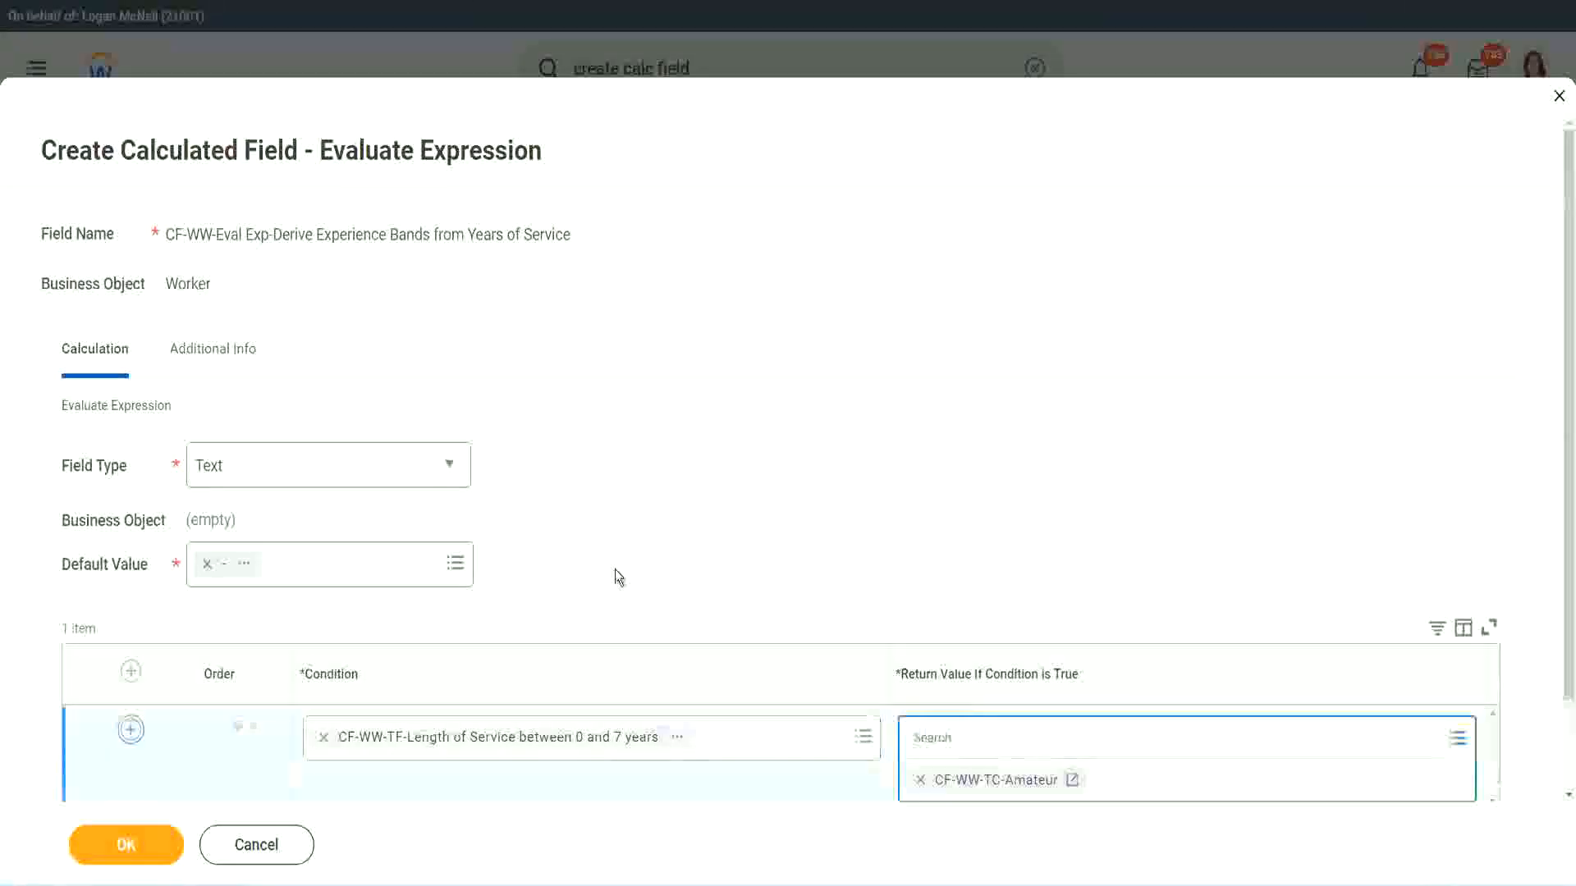
{"action": "left_click", "coordinate": [130, 730]}
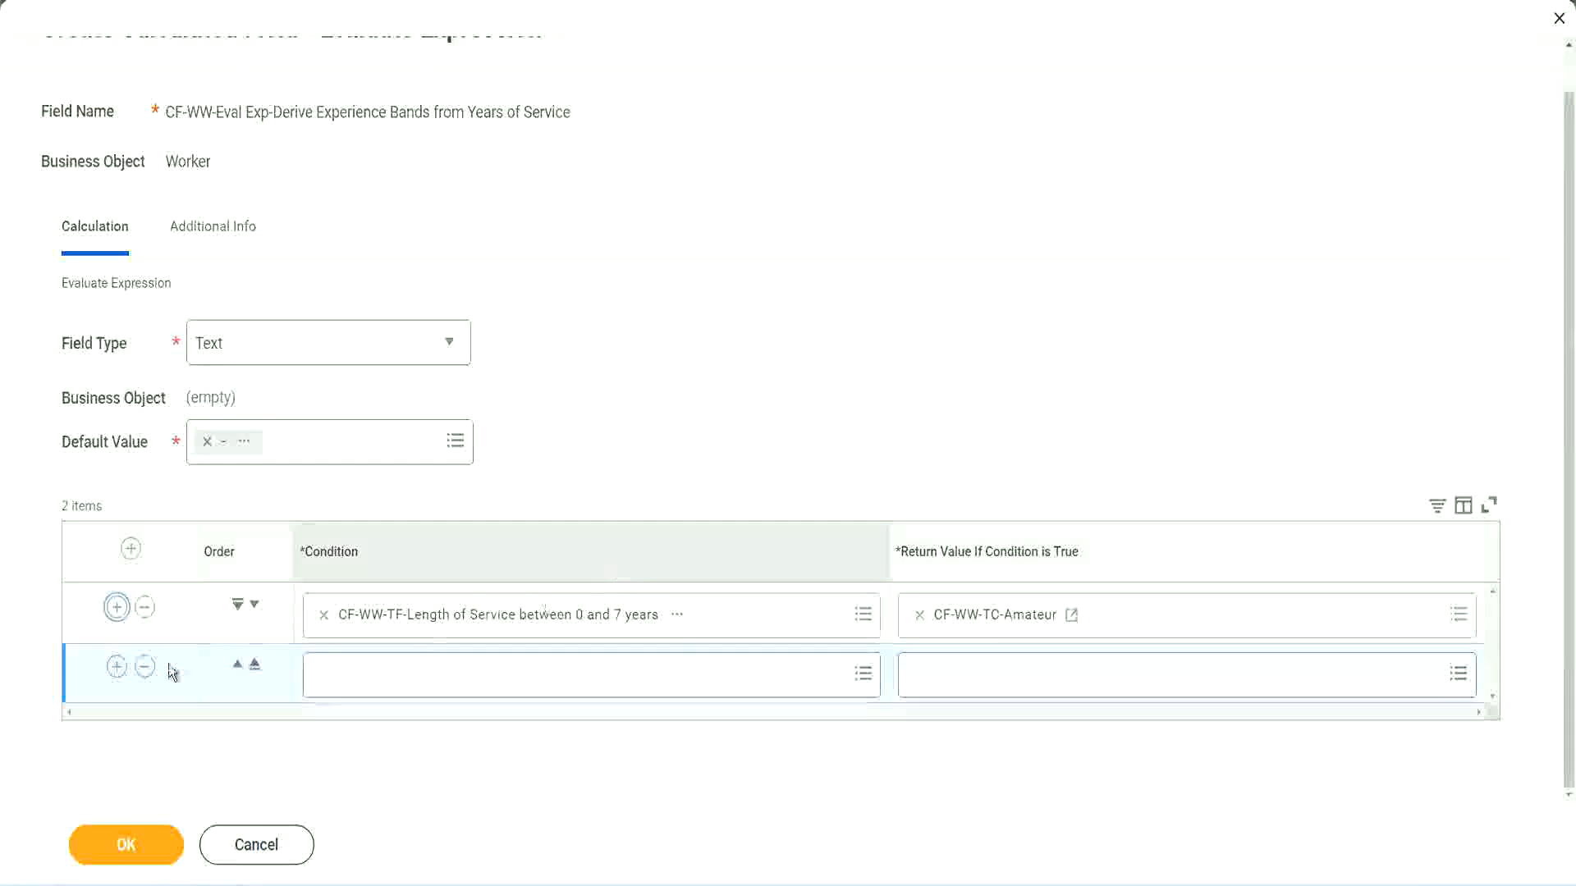
Add two more condition rows and set the second row's condition to CF-WW-TF-Length of Service between 8 and 15 years.
{"action": "left_click", "coordinate": [116, 666]}
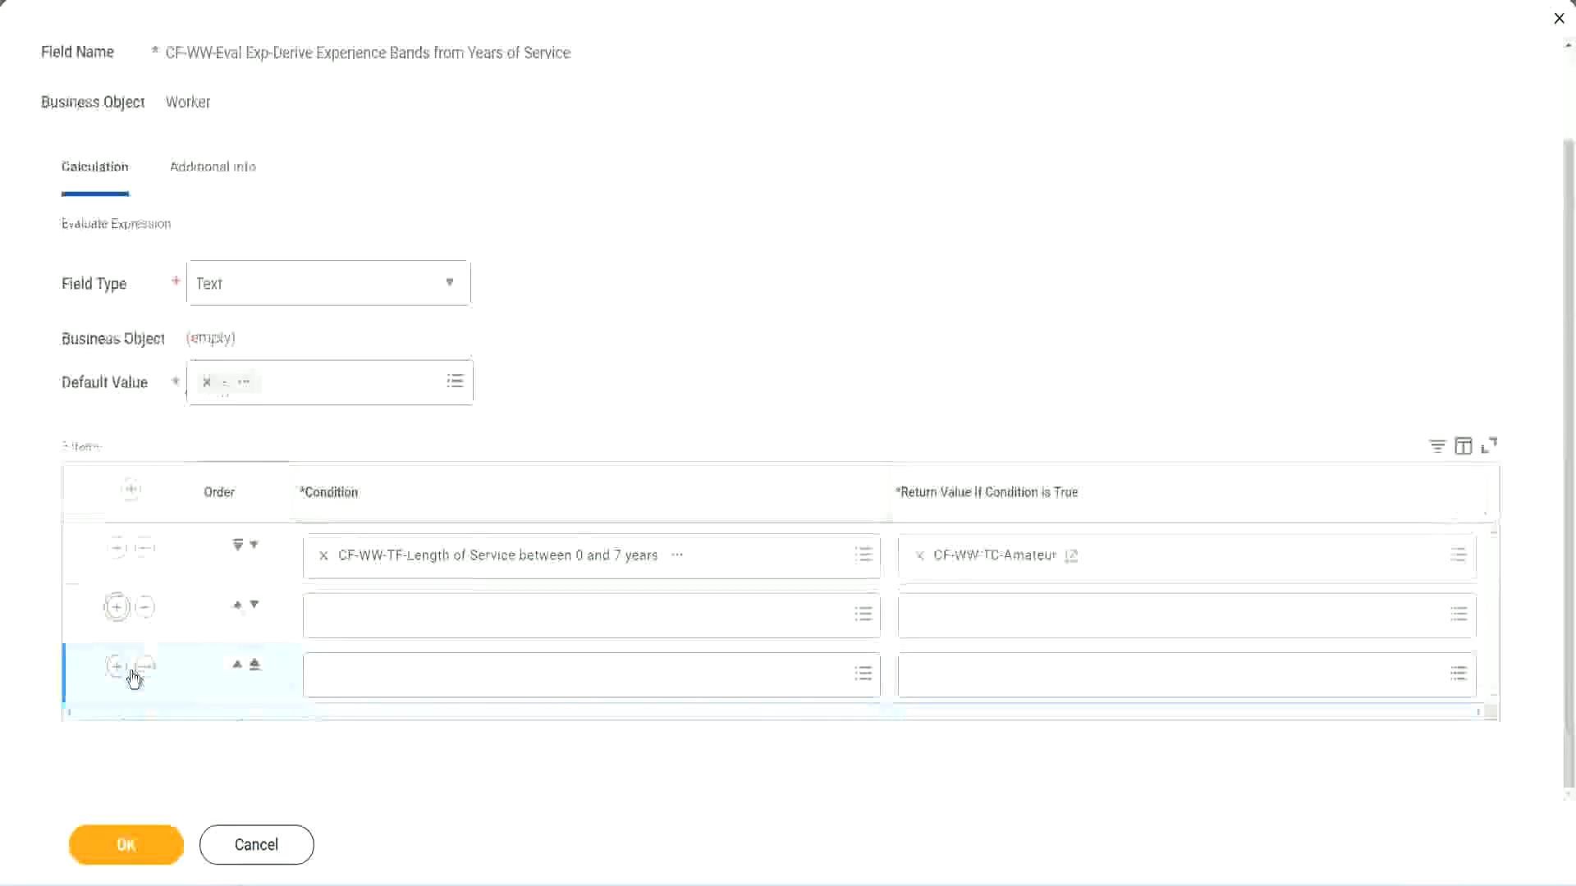
{"action": "left_click", "coordinate": [388, 615]}
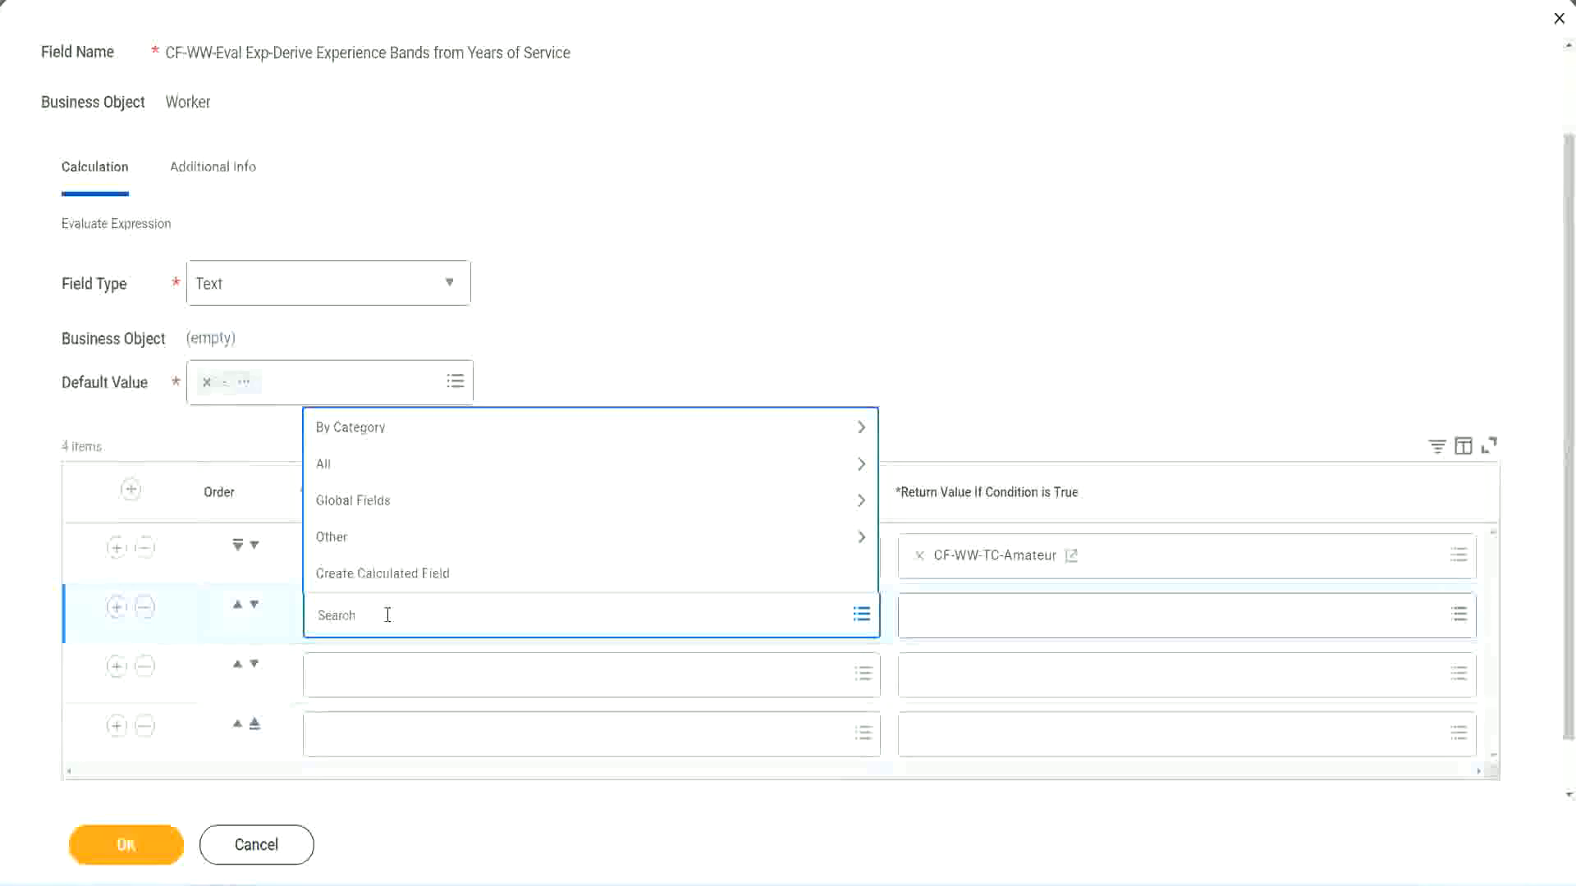
{"action": "type", "text": "cf-ww"}
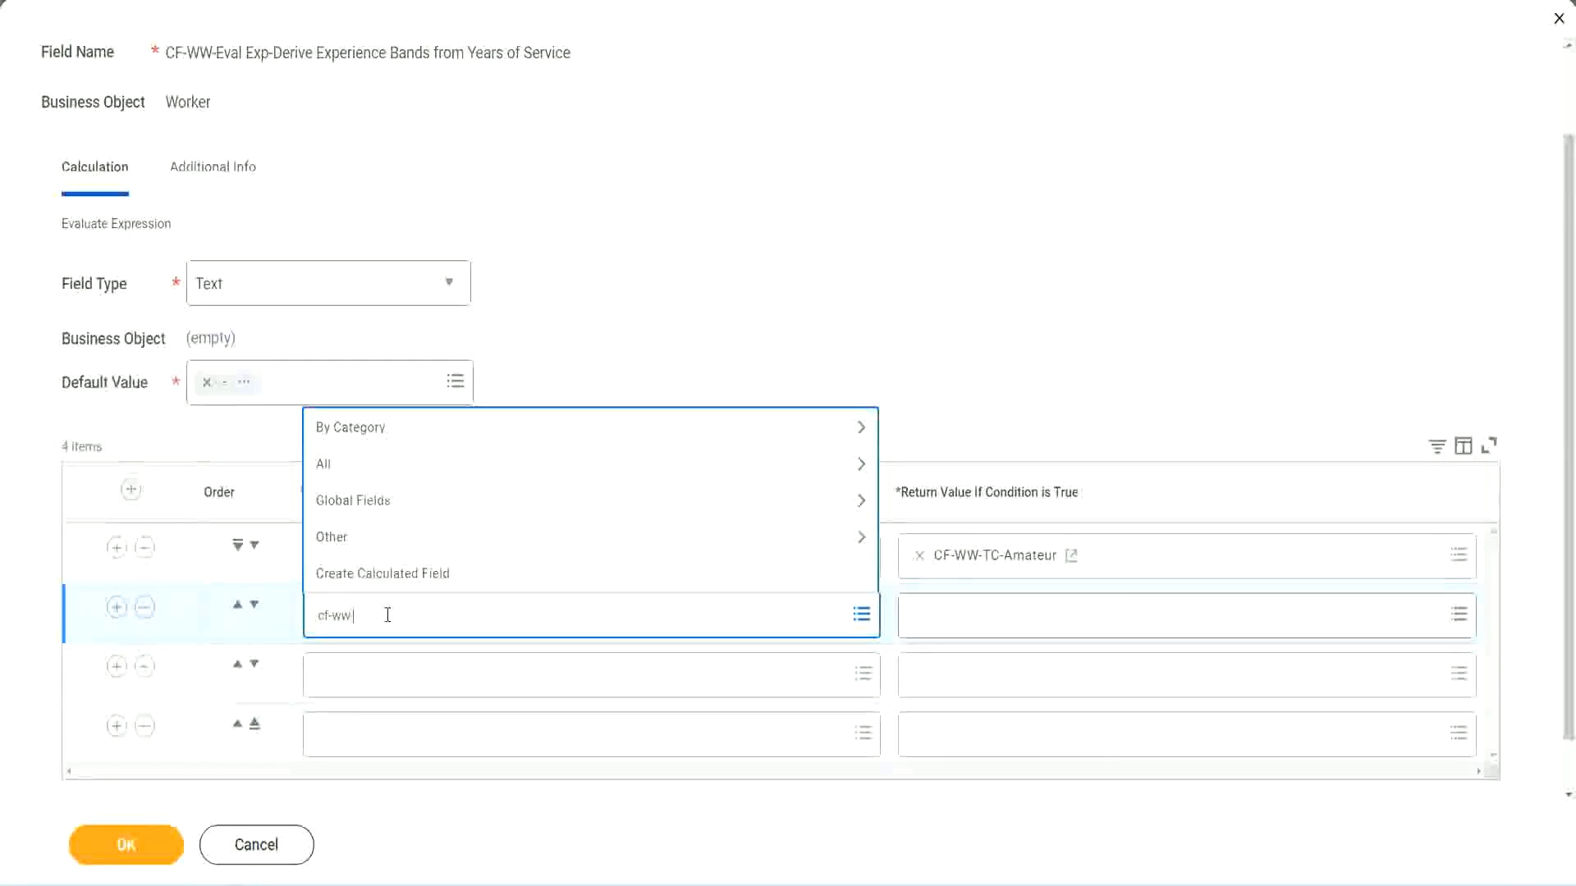
{"action": "type", "text": "-tc"}
{"action": "key", "text": "Return"}
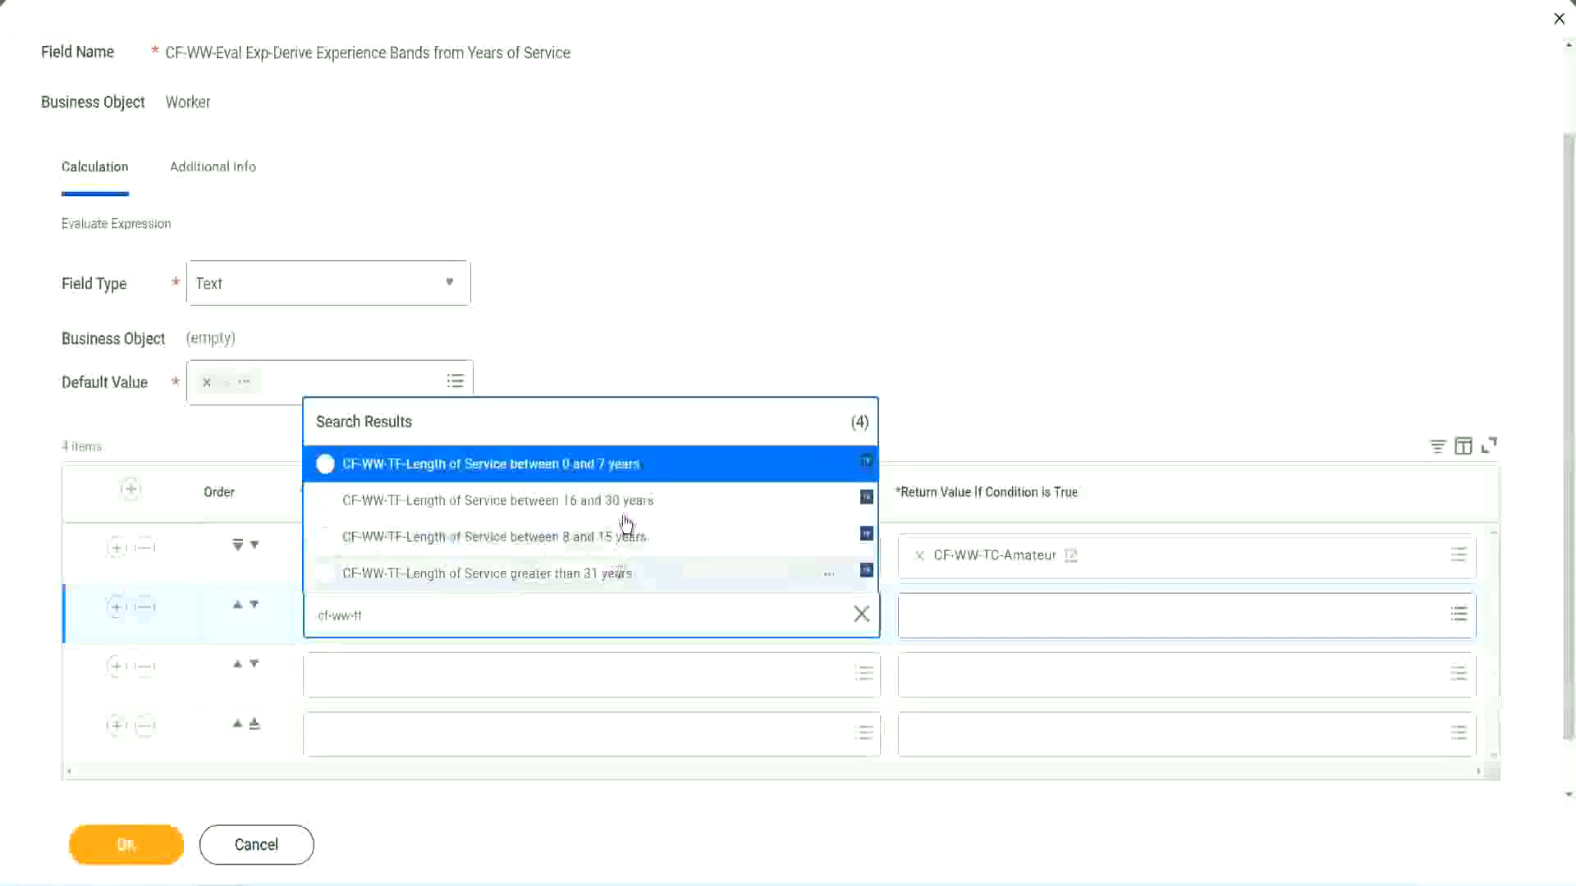
{"action": "left_click", "coordinate": [632, 483]}
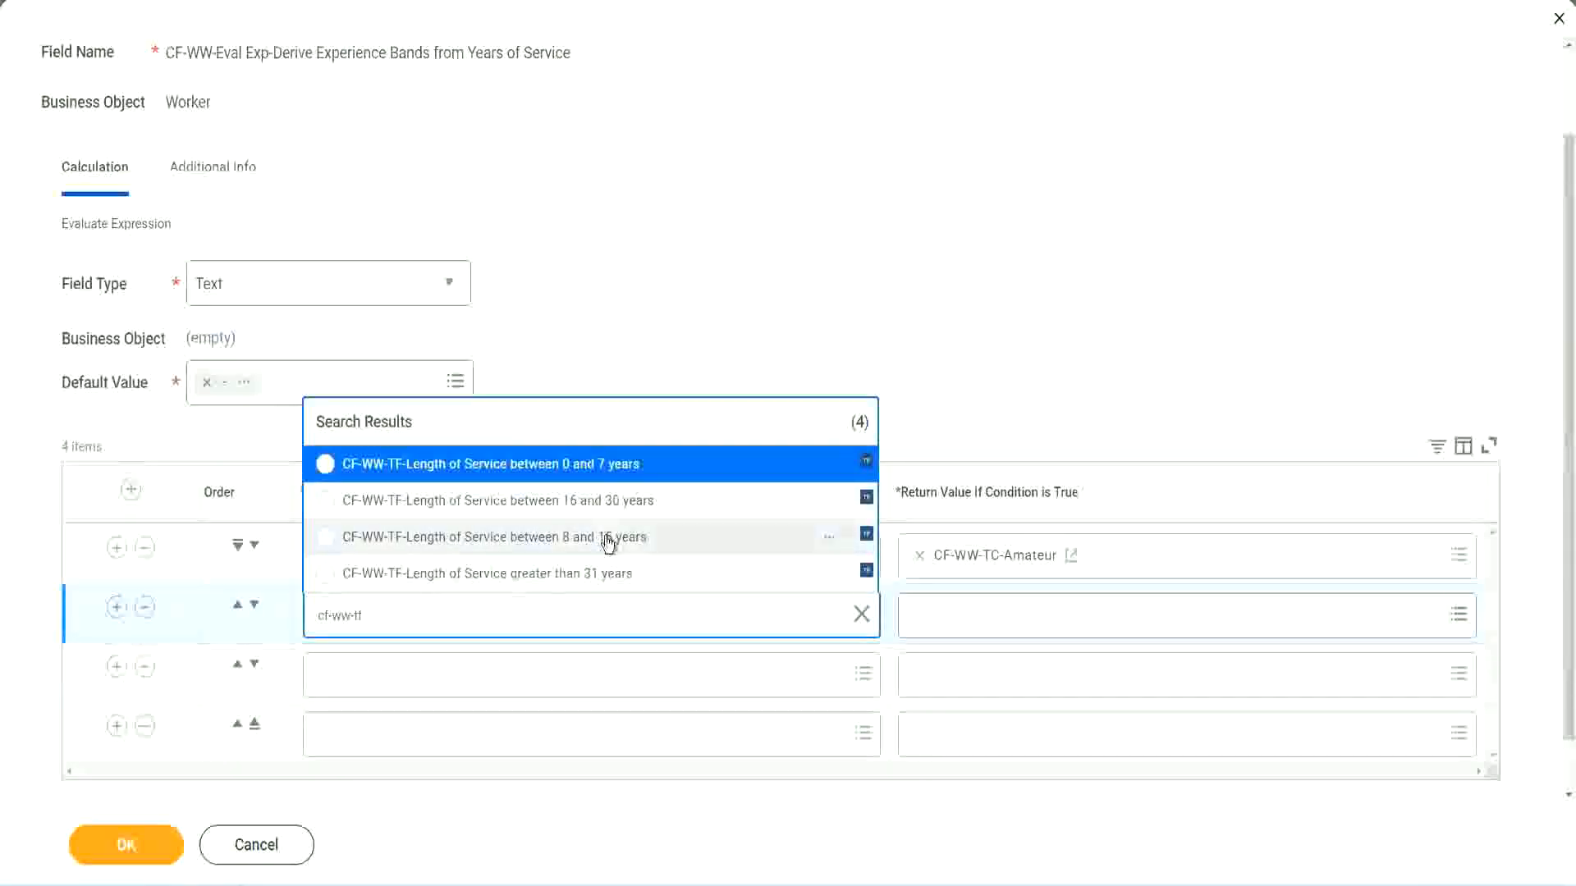
{"action": "left_click", "coordinate": [608, 539]}
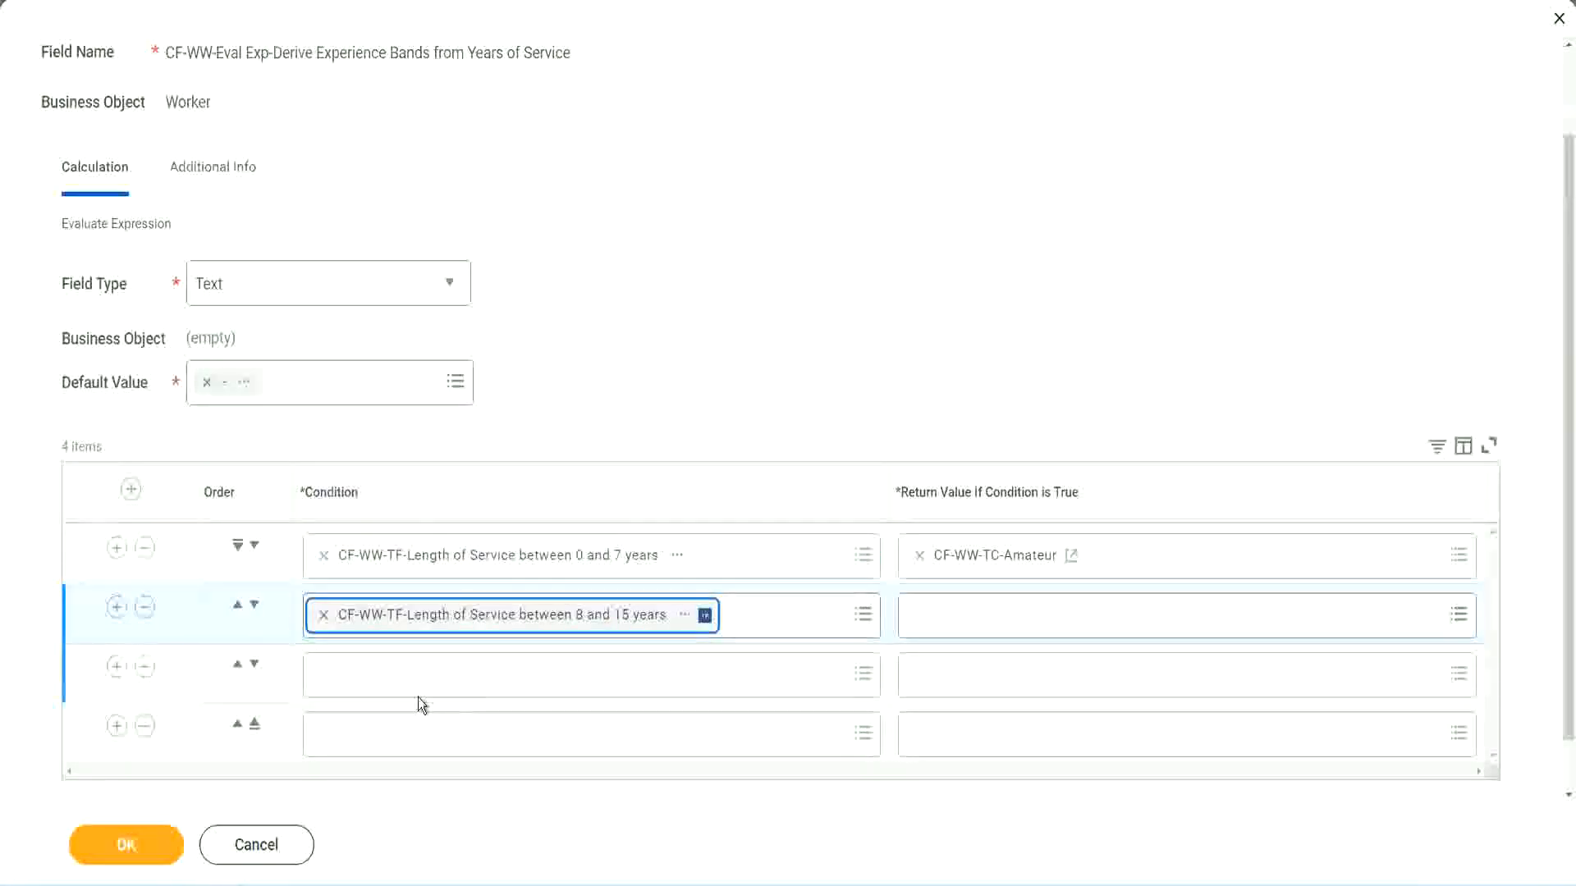
Set the third row's condition to CF-WW-TF-Length of Service between 16 and 30 years.
{"action": "left_click", "coordinate": [398, 673]}
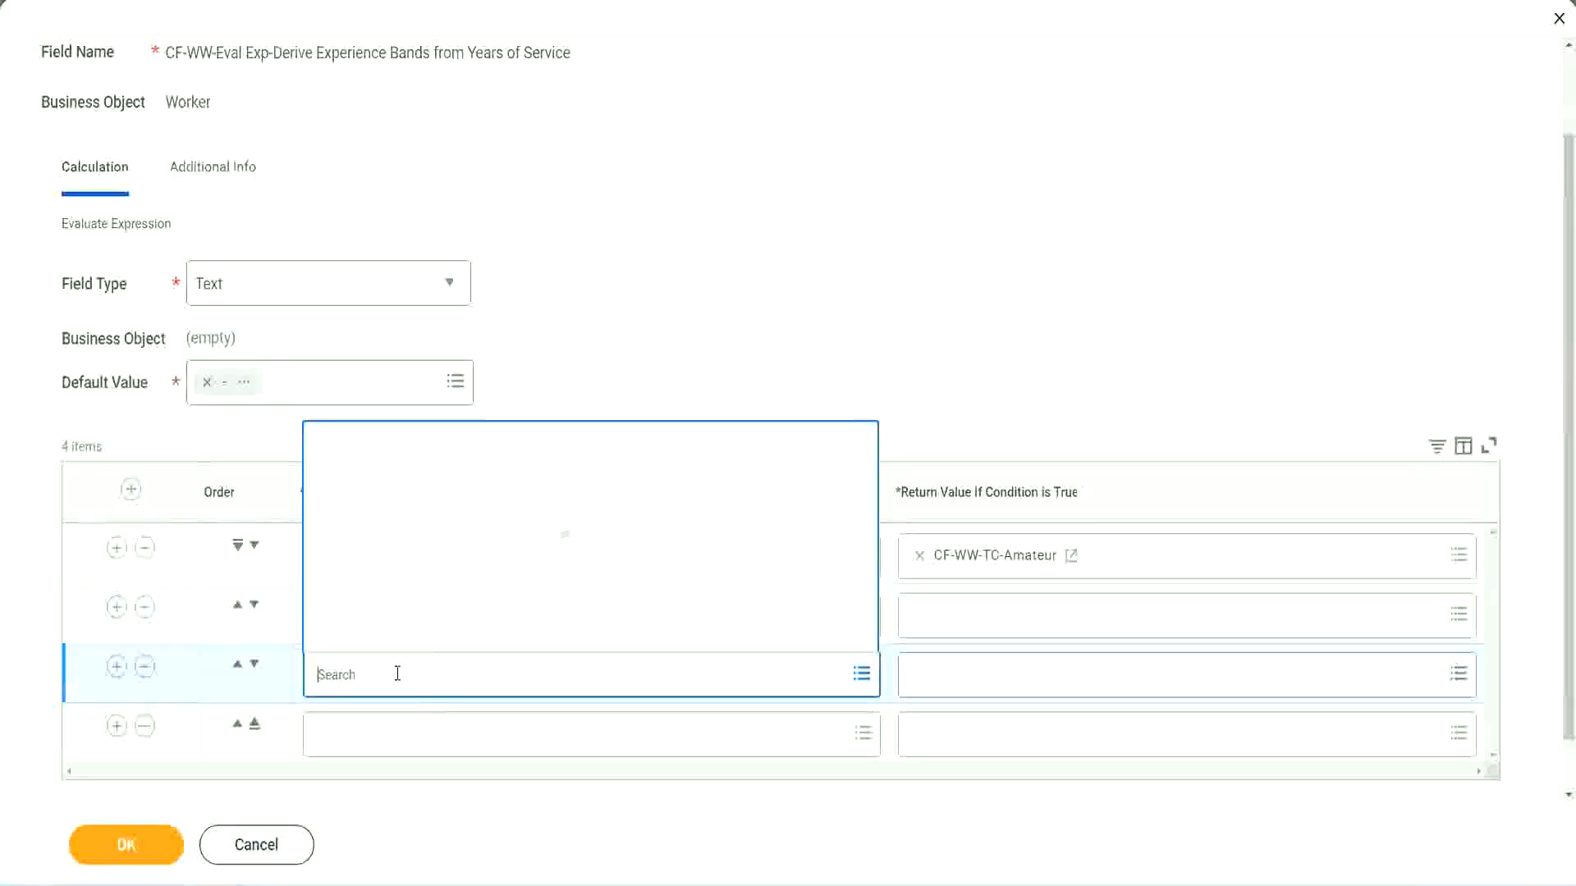
{"action": "type", "text": "cf-ww-tf"}
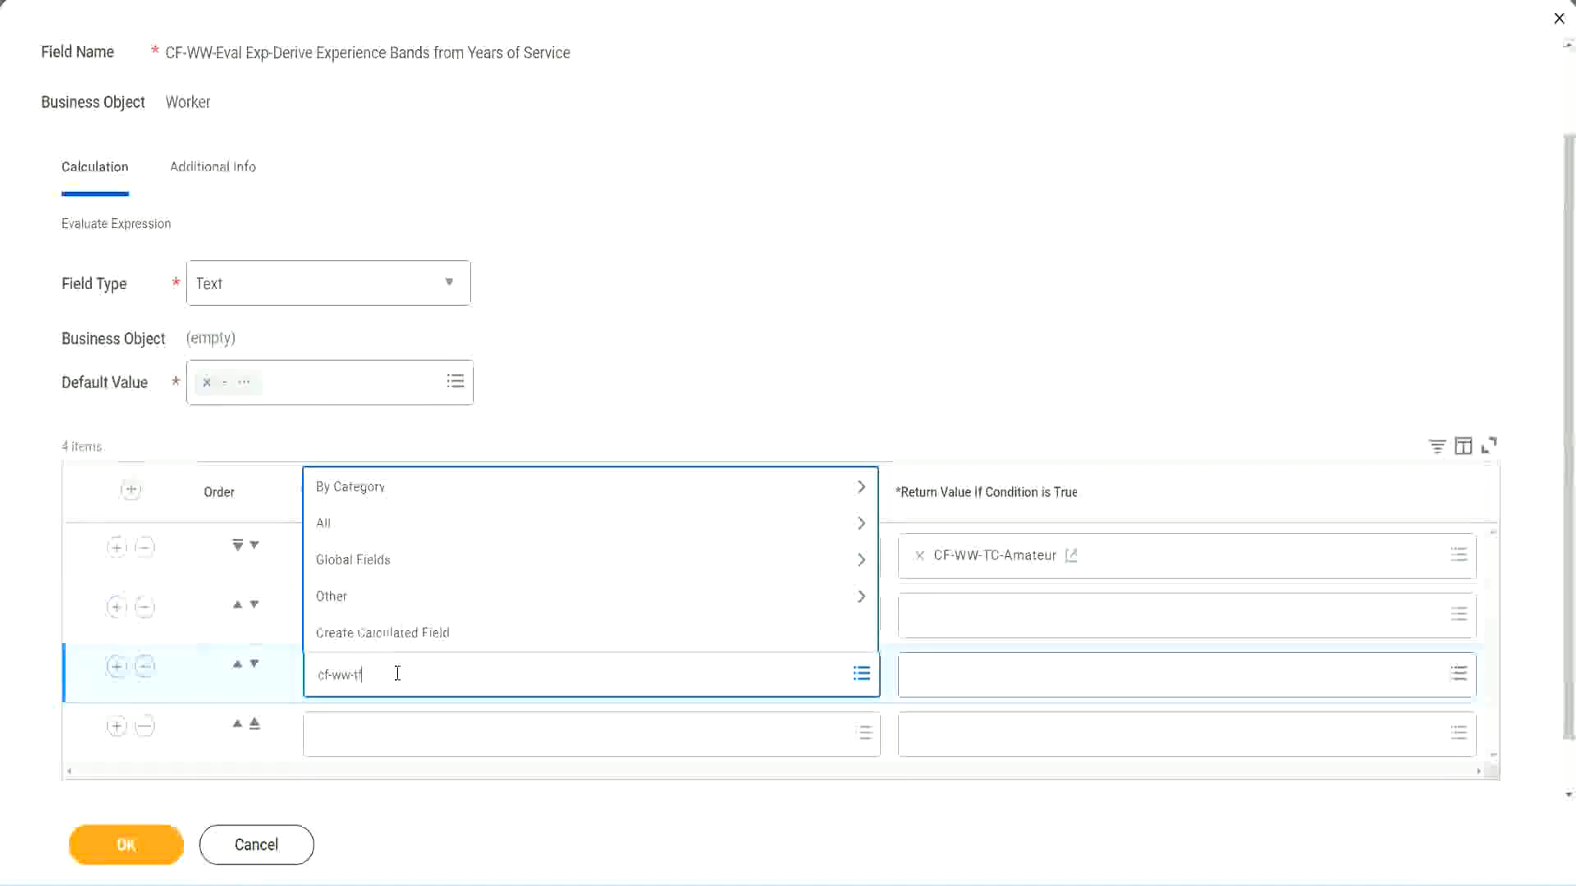
{"action": "key", "text": "Return"}
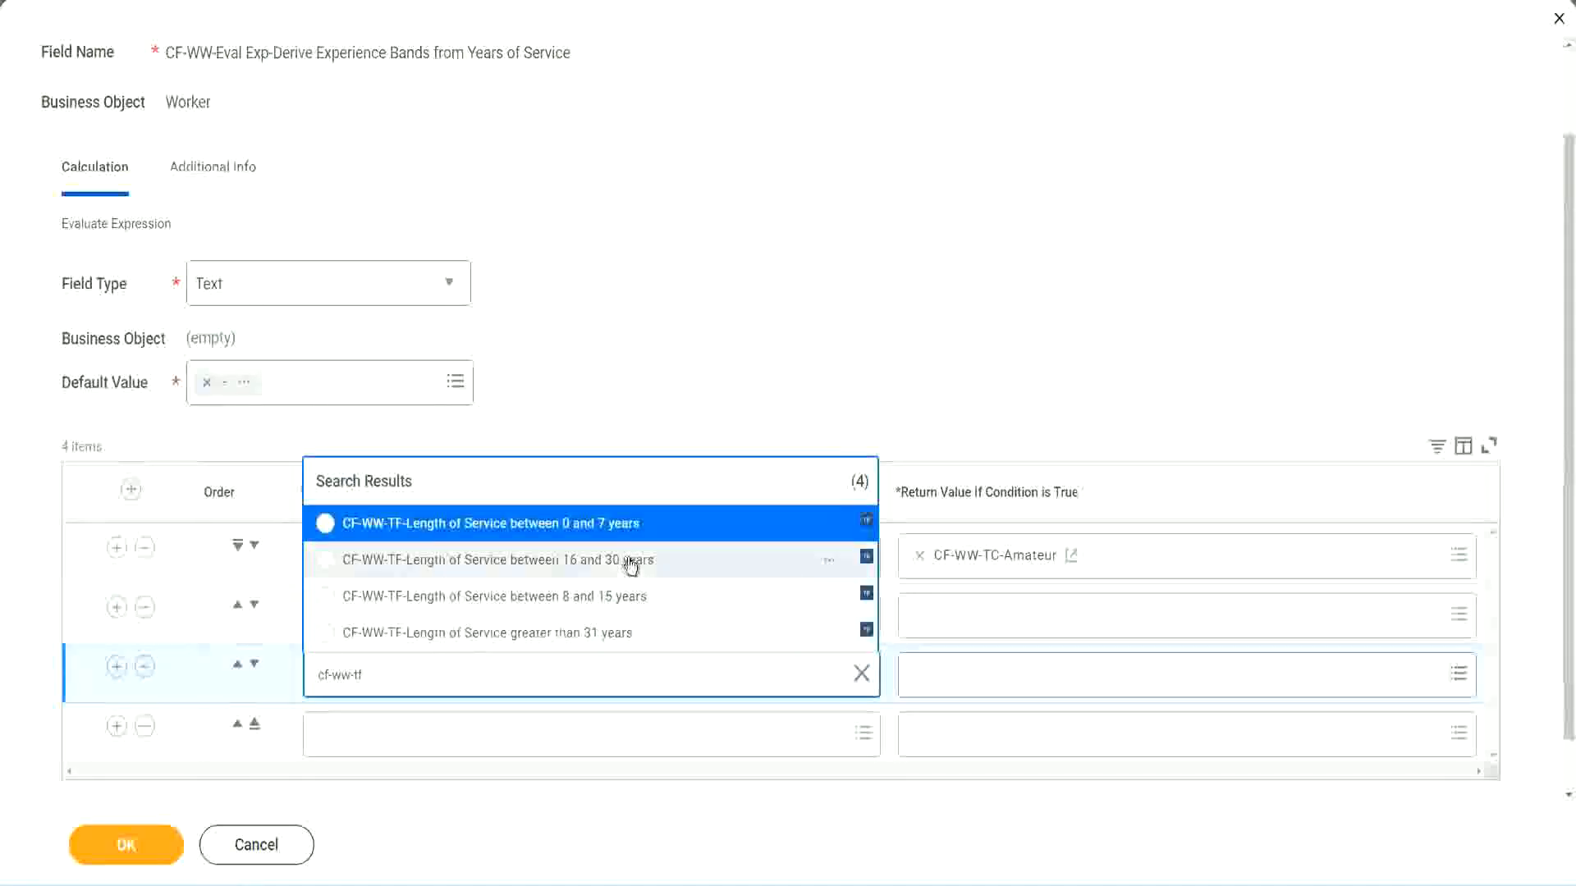
{"action": "left_click", "coordinate": [632, 566]}
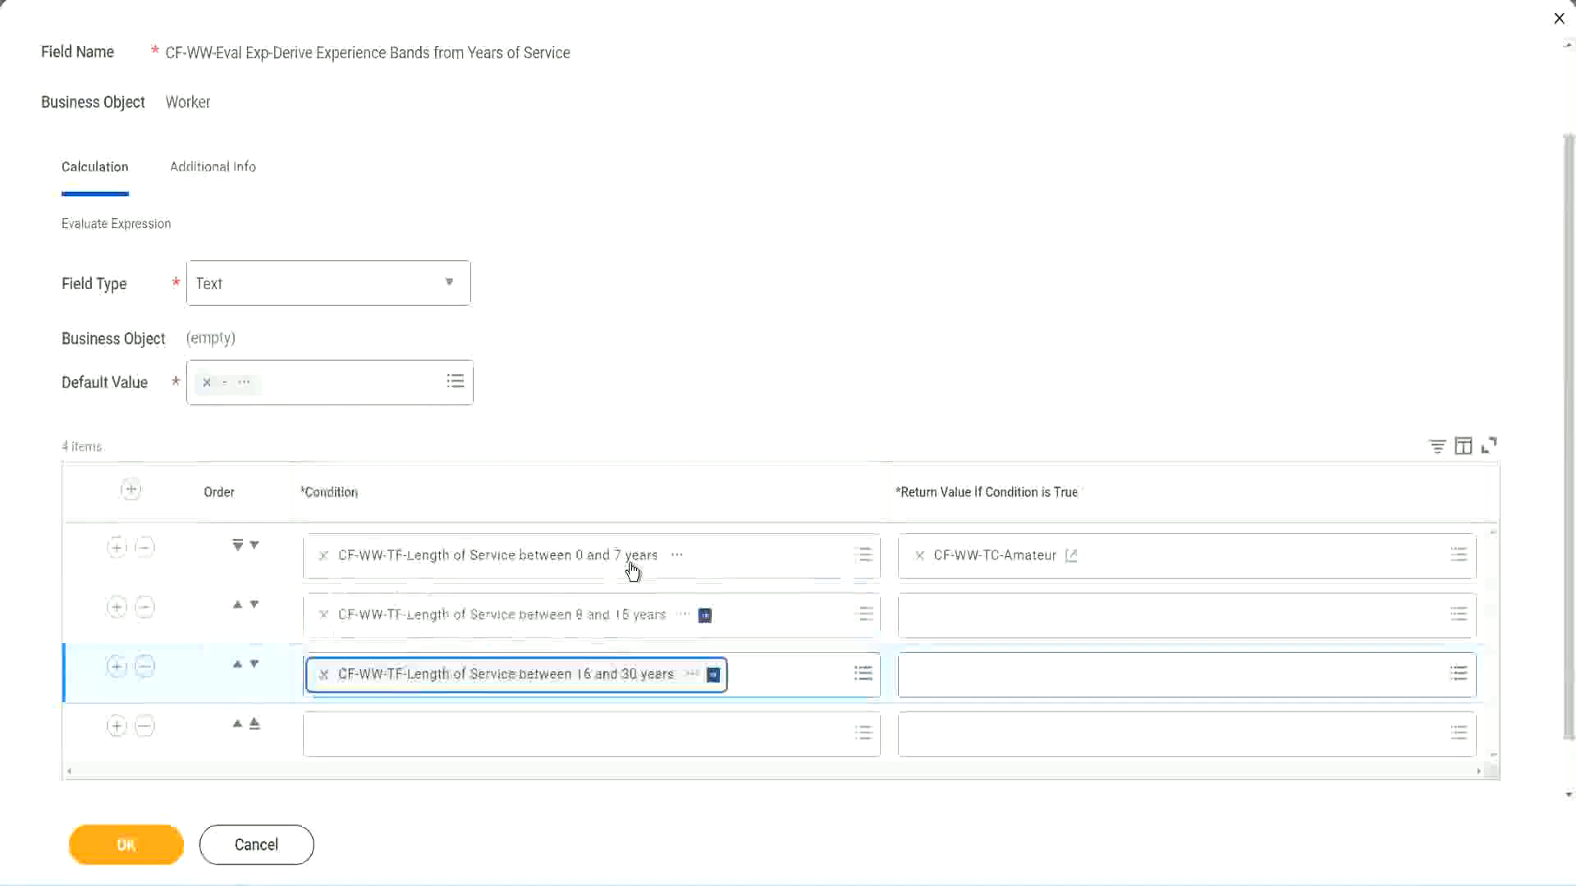
Set the fourth row's condition to CF-WW-TF-Length of Service greater than 31 years.
{"action": "left_click", "coordinate": [371, 737]}
{"action": "type", "text": "c"}
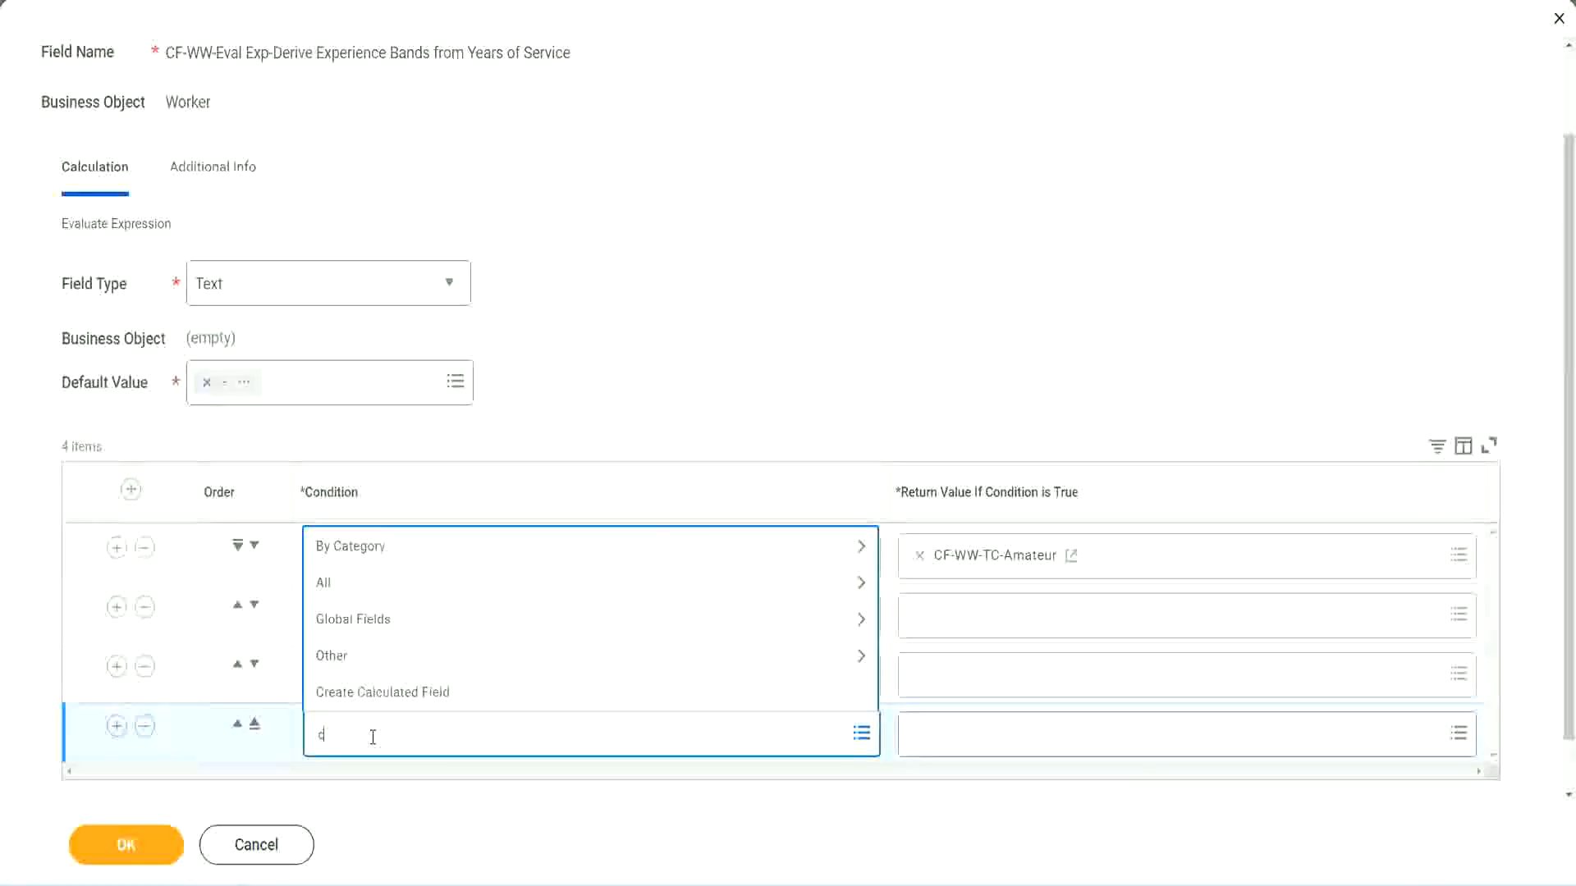
{"action": "type", "text": "f-ww"}
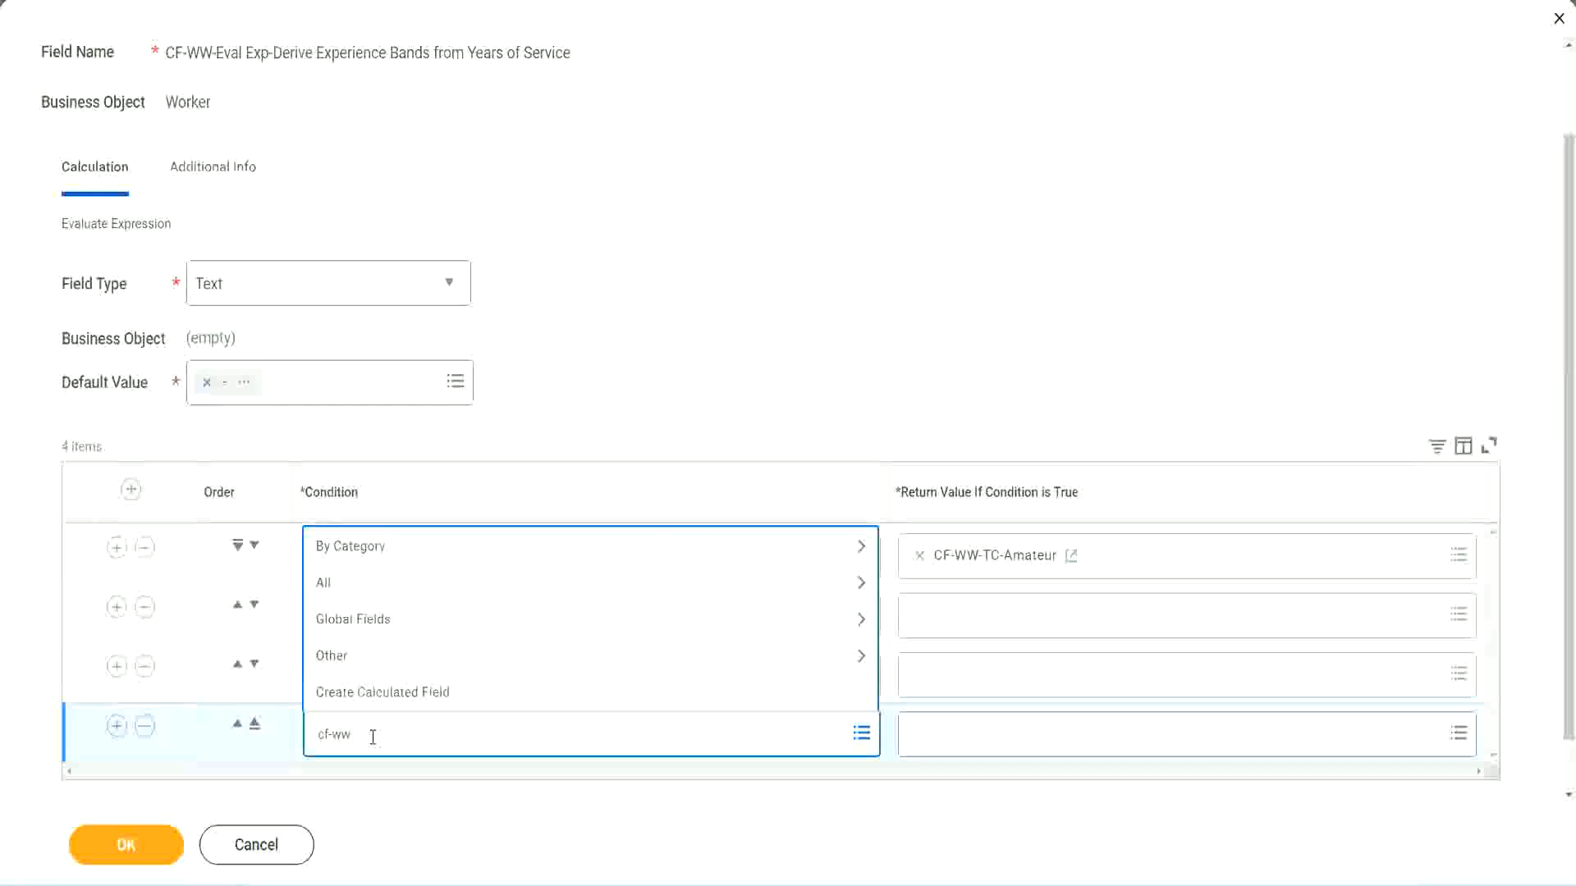
{"action": "type", "text": " tf 31"}
{"action": "key", "text": "Return"}
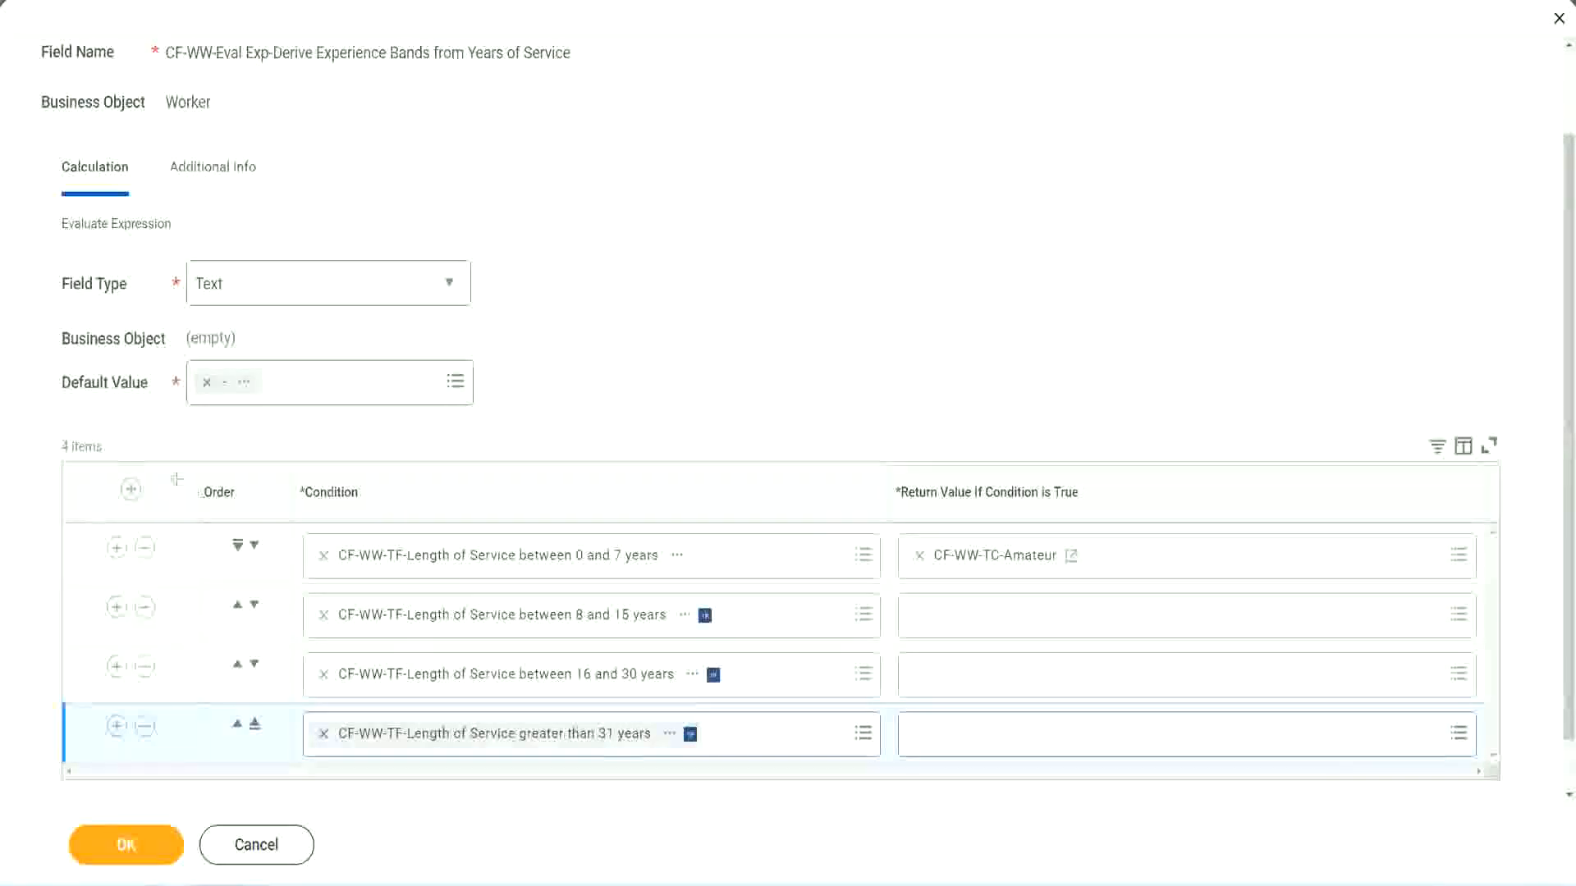
Move the 8 to 15 years condition above the 0 to 7 years condition and restore the original order.
{"action": "left_click_drag", "start_coordinate": [176, 480], "coordinate": [176, 648]}
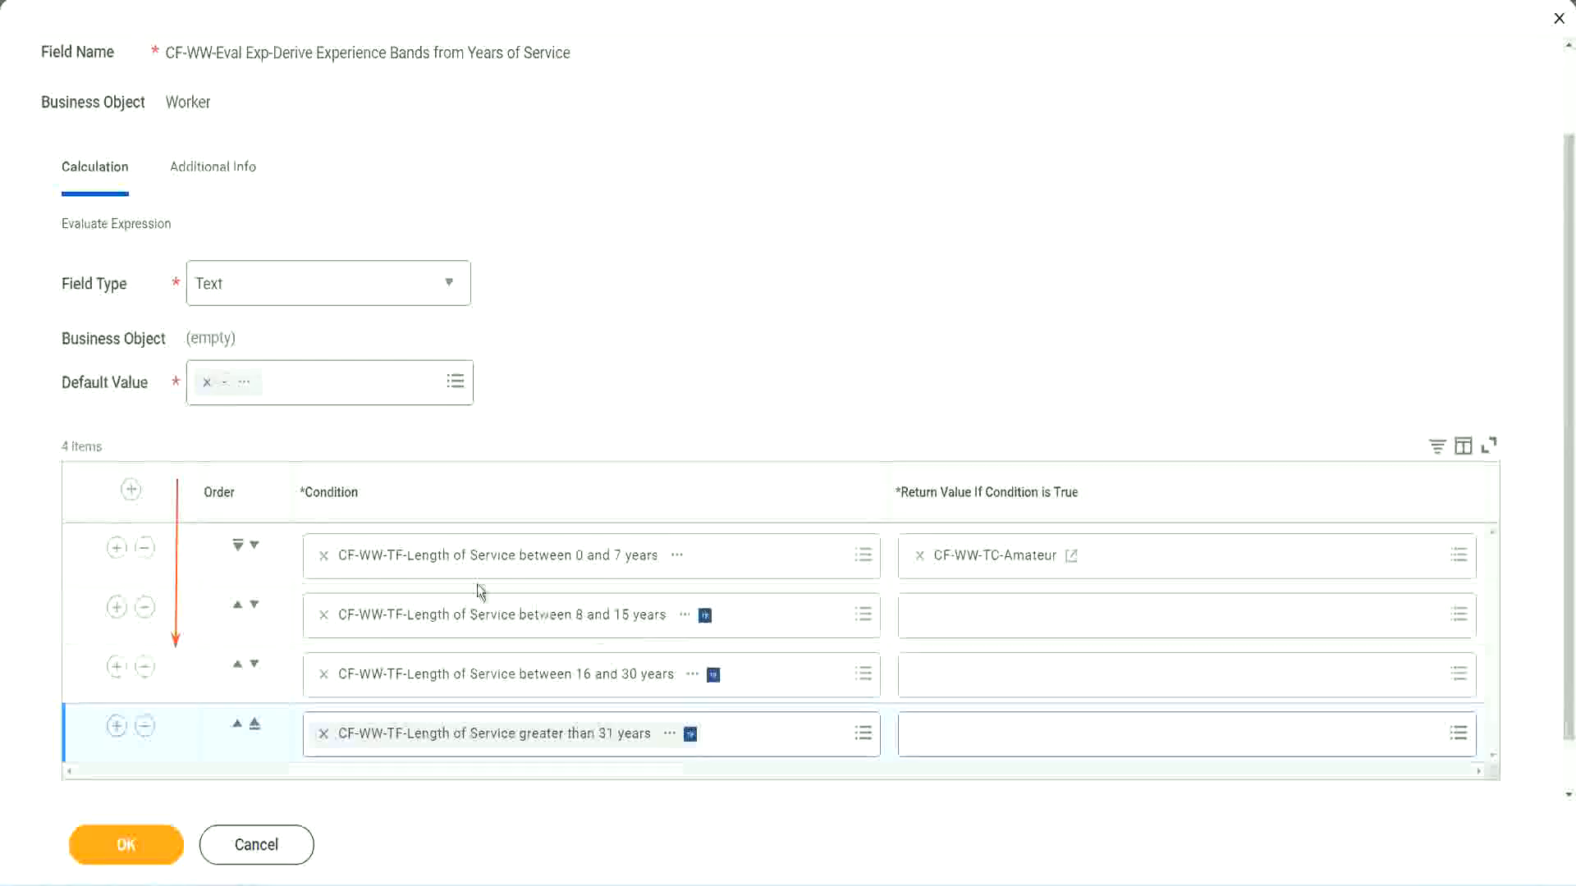
{"action": "left_click", "coordinate": [238, 609]}
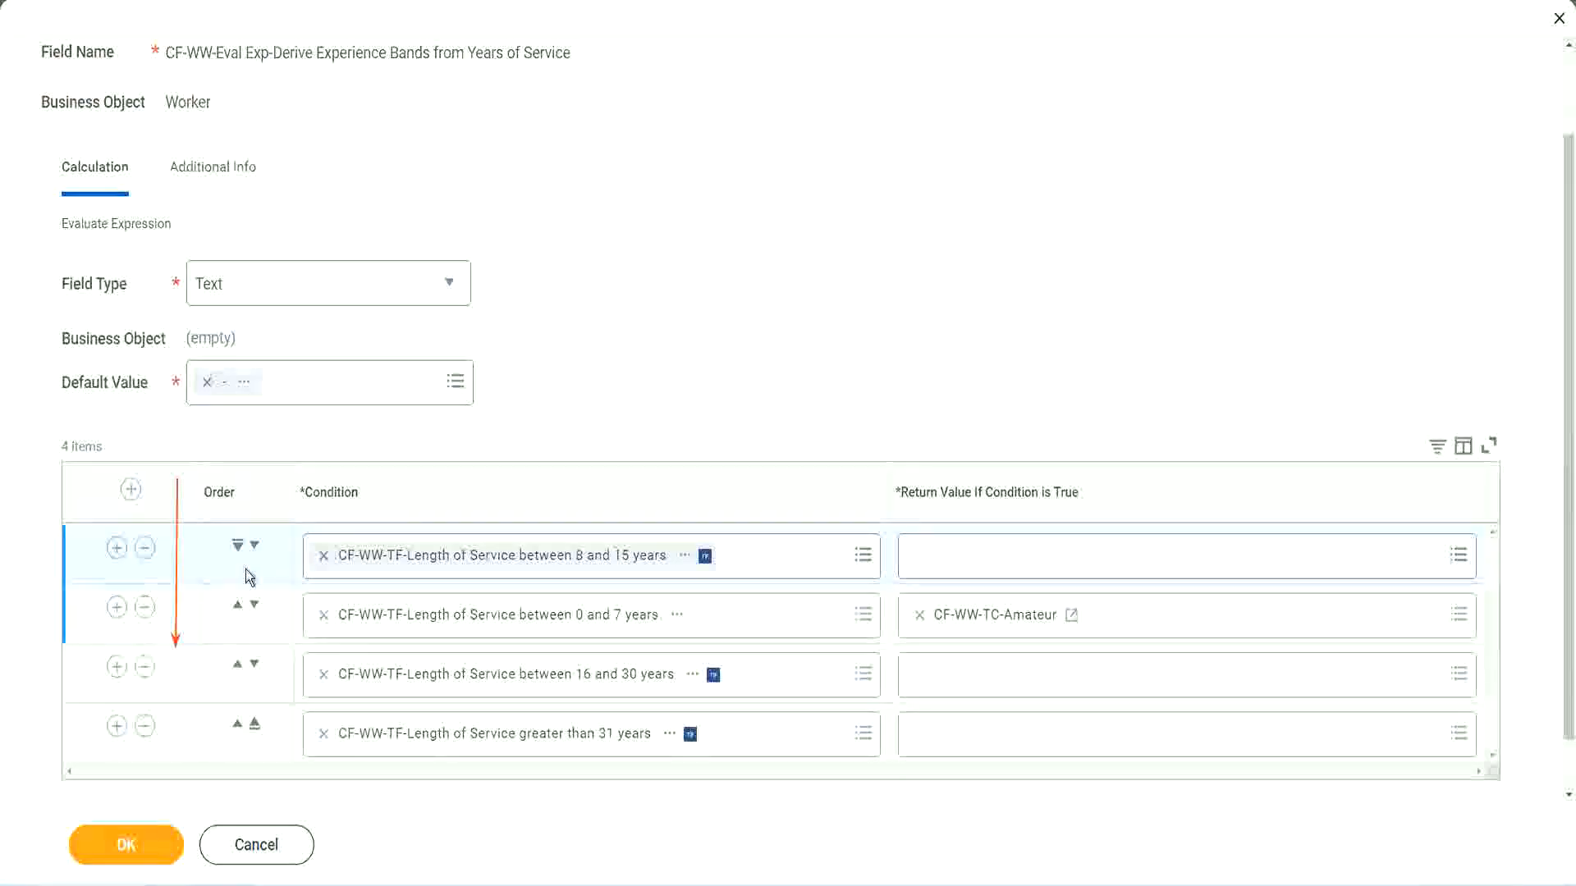
{"action": "left_click", "coordinate": [254, 545]}
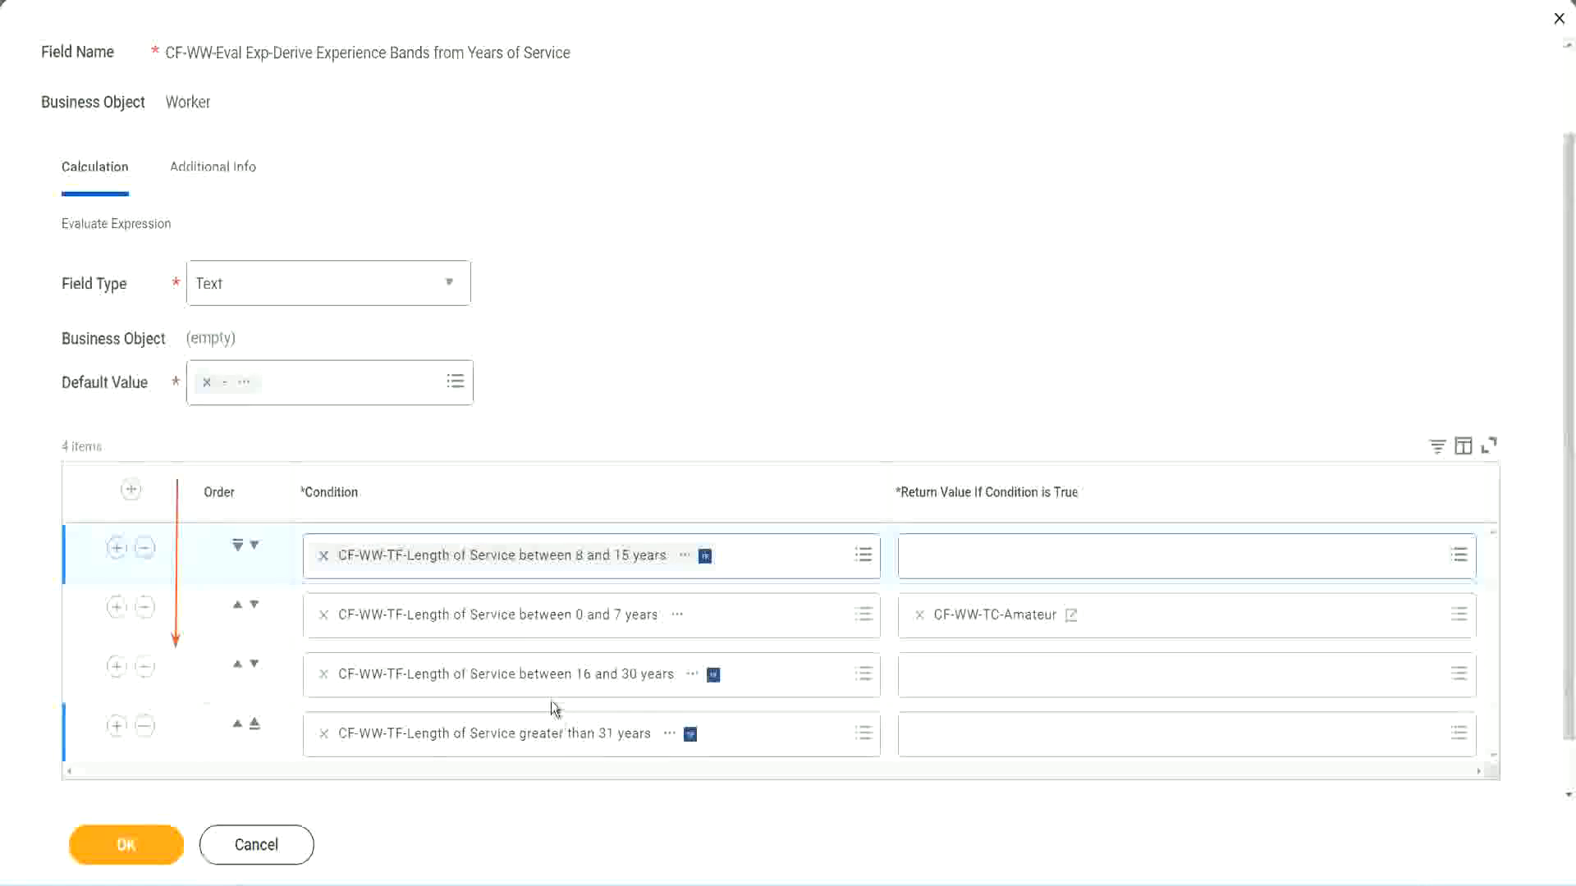
Create a calculated field for the 8 to 15 years return value, adapting the copied CF-WW-TC-Amateur name to CF-WW-TC-Experienced.
{"action": "right_click", "coordinate": [998, 628]}
{"action": "left_click", "coordinate": [1038, 708]}
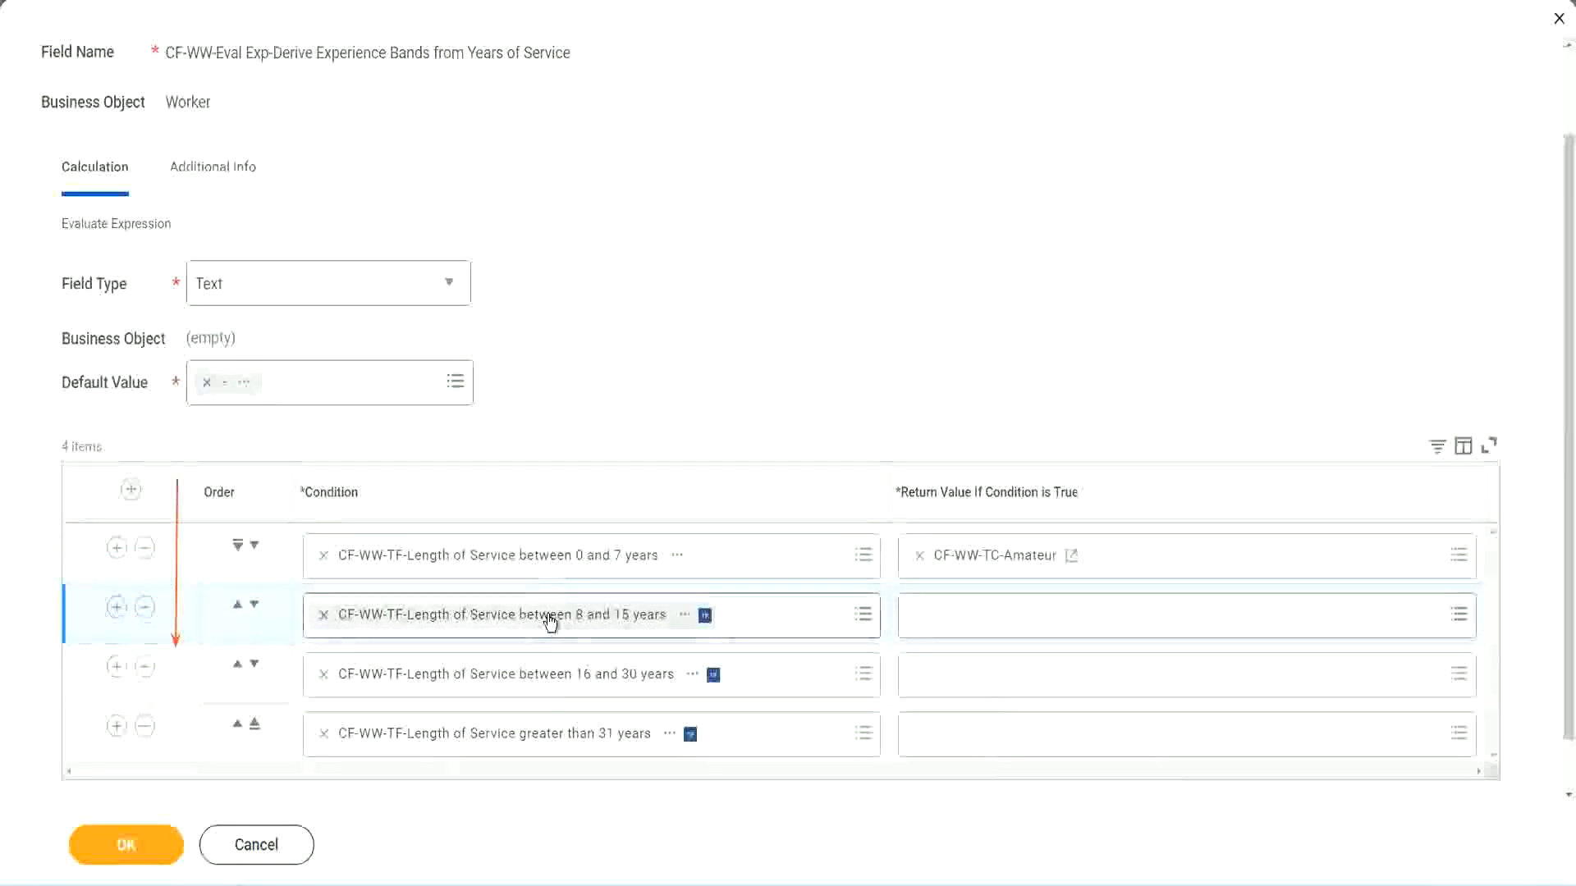
{"action": "left_click", "coordinate": [925, 617]}
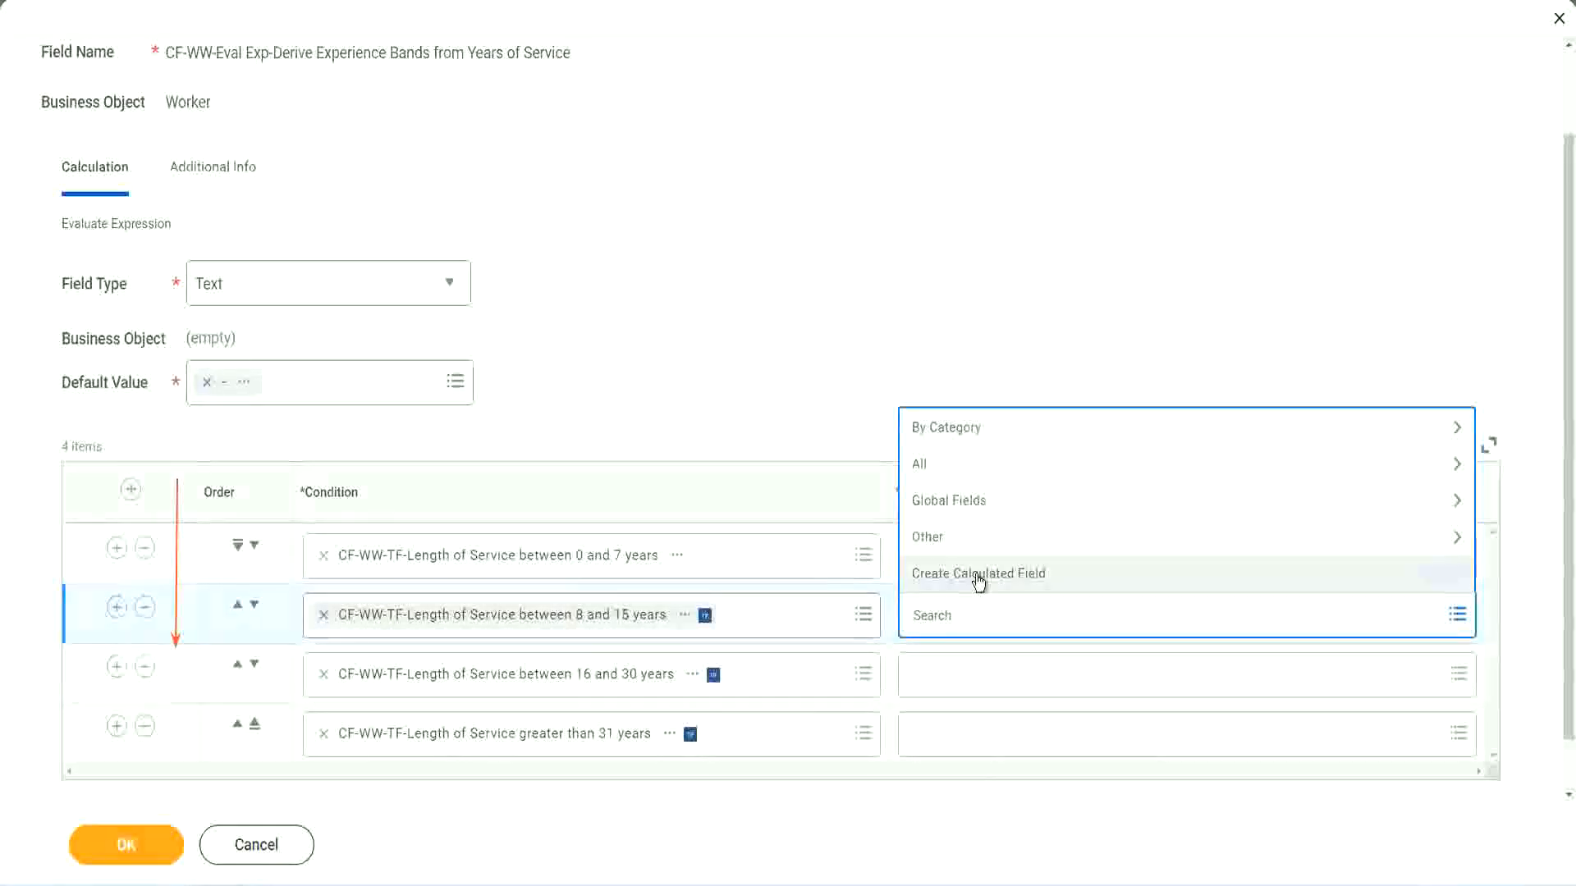
{"action": "left_click", "coordinate": [978, 574]}
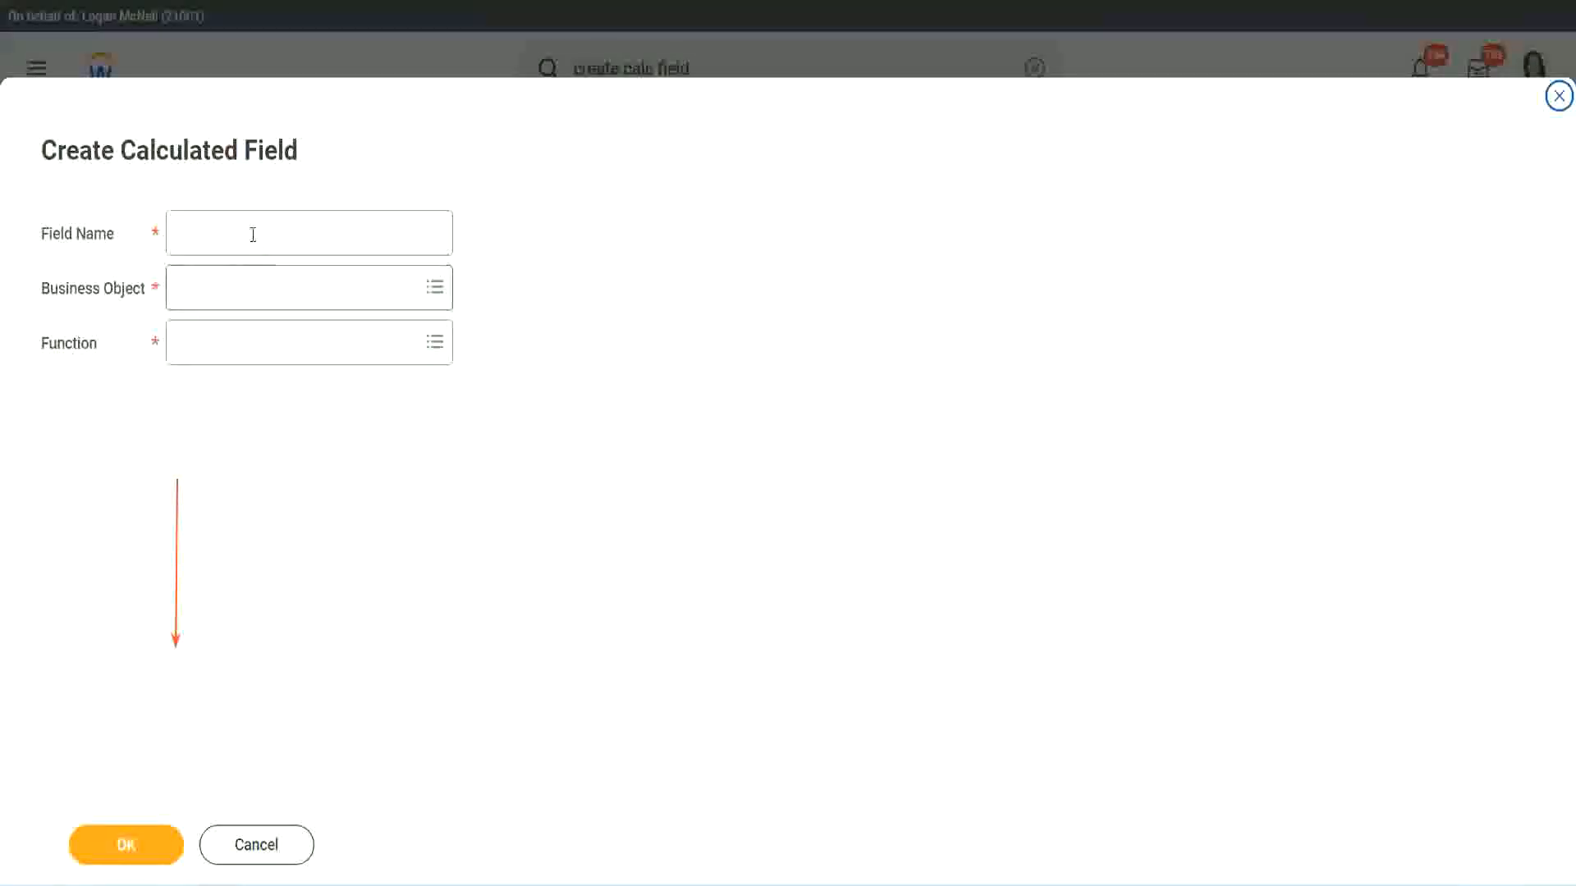
{"action": "left_click", "coordinate": [250, 232]}
{"action": "type", "text": "CF-WW-TC-Amateur"}
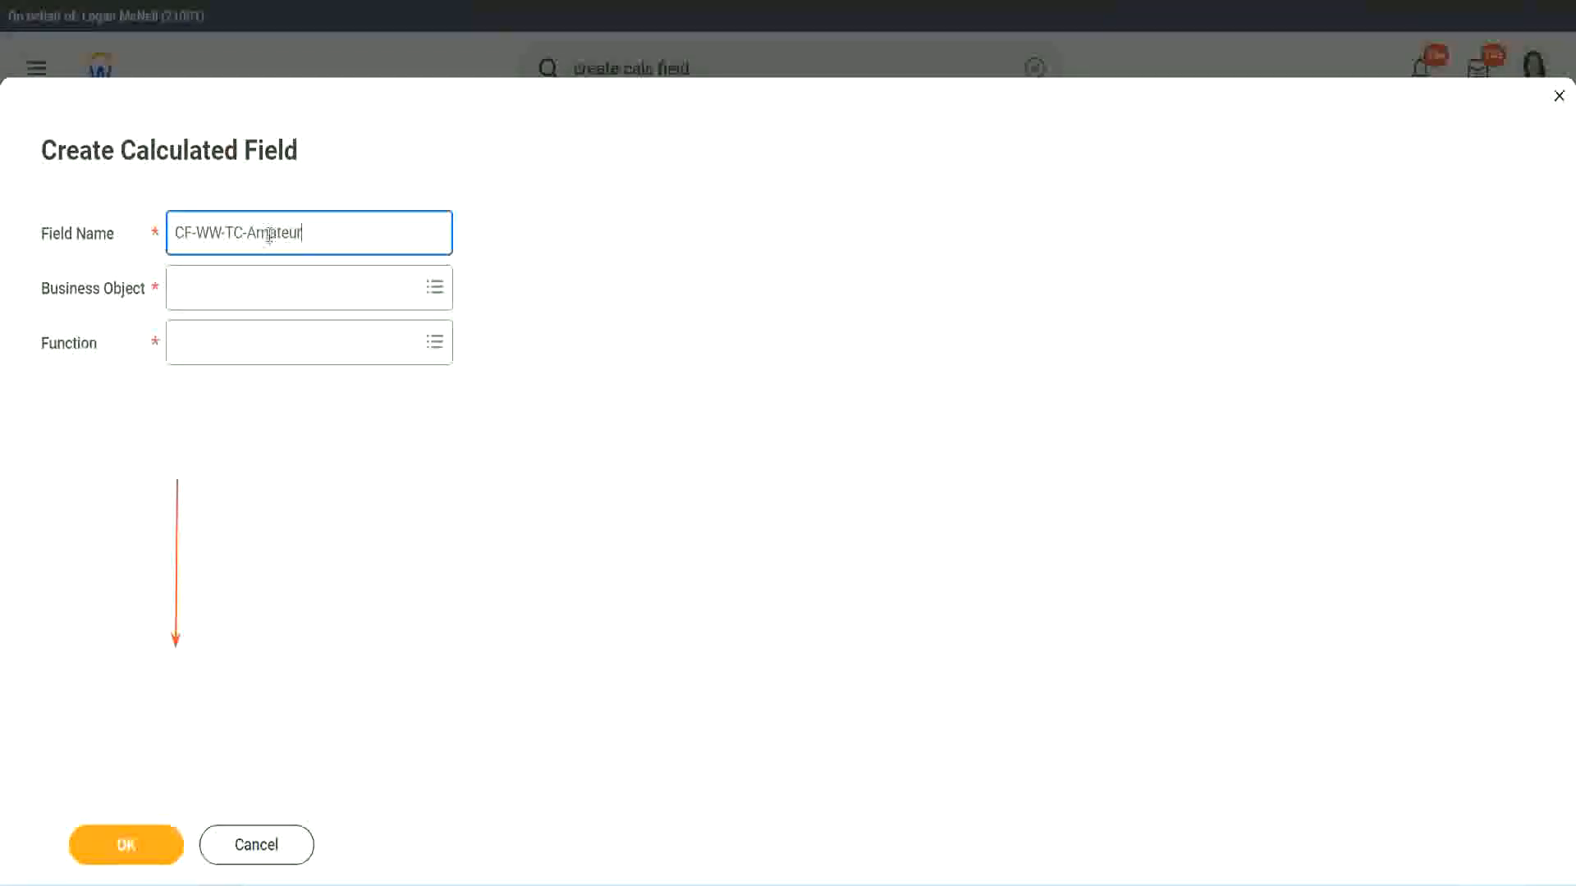
{"action": "double_click", "coordinate": [269, 234]}
{"action": "type", "text": "Expe"}
{"action": "type", "text": "rienced"}
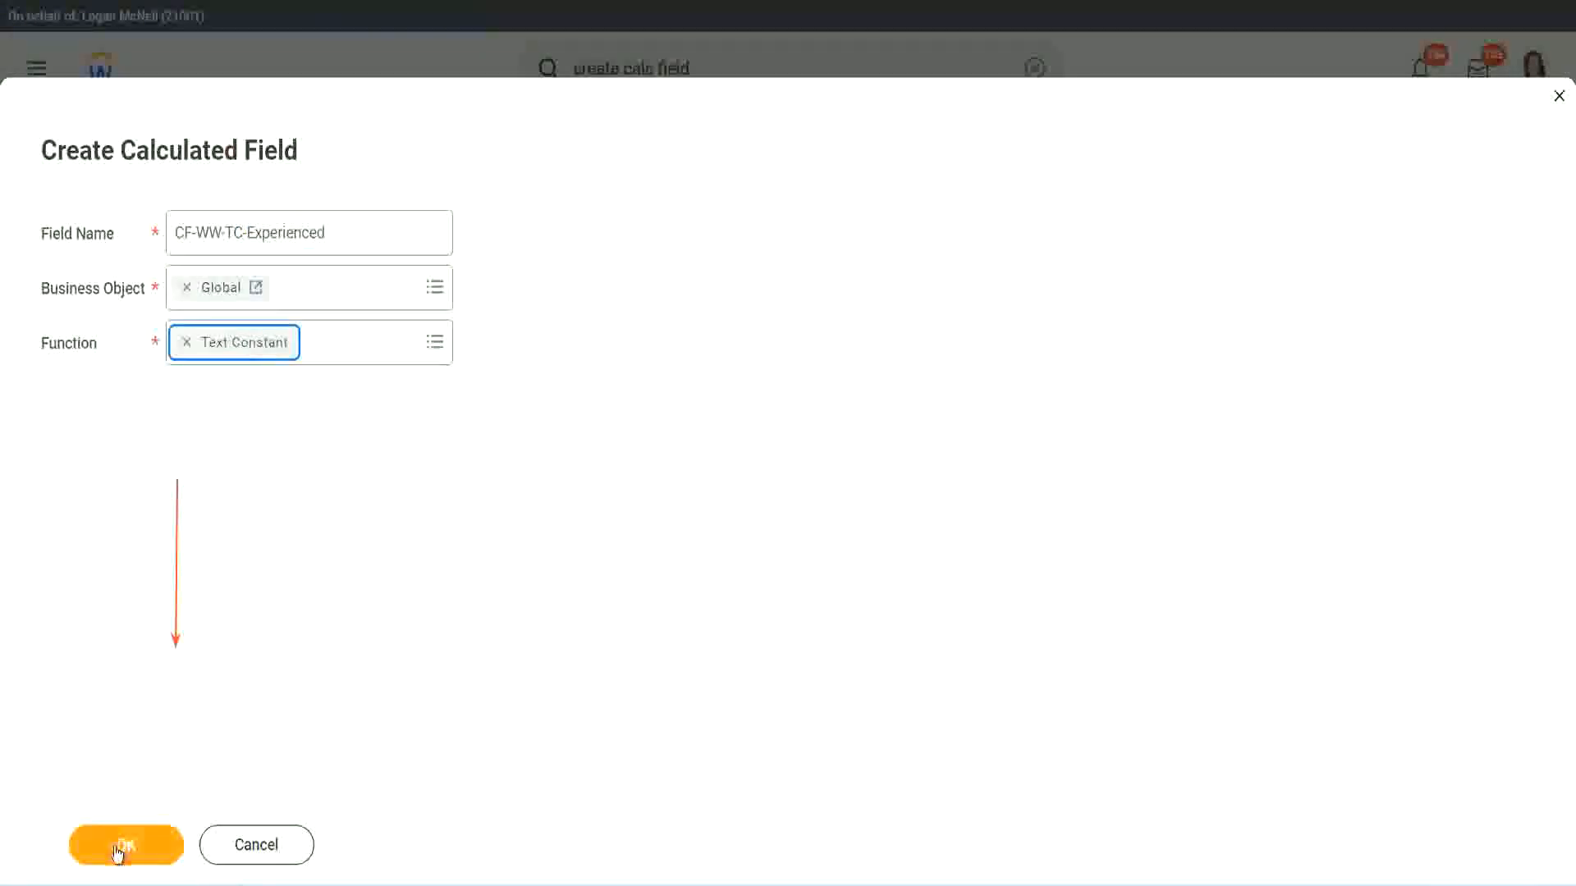
Define CF-WW-TC-Experienced as a Global Text Constant with the value Experienced and save it as the return value.
{"action": "left_click", "coordinate": [116, 847]}
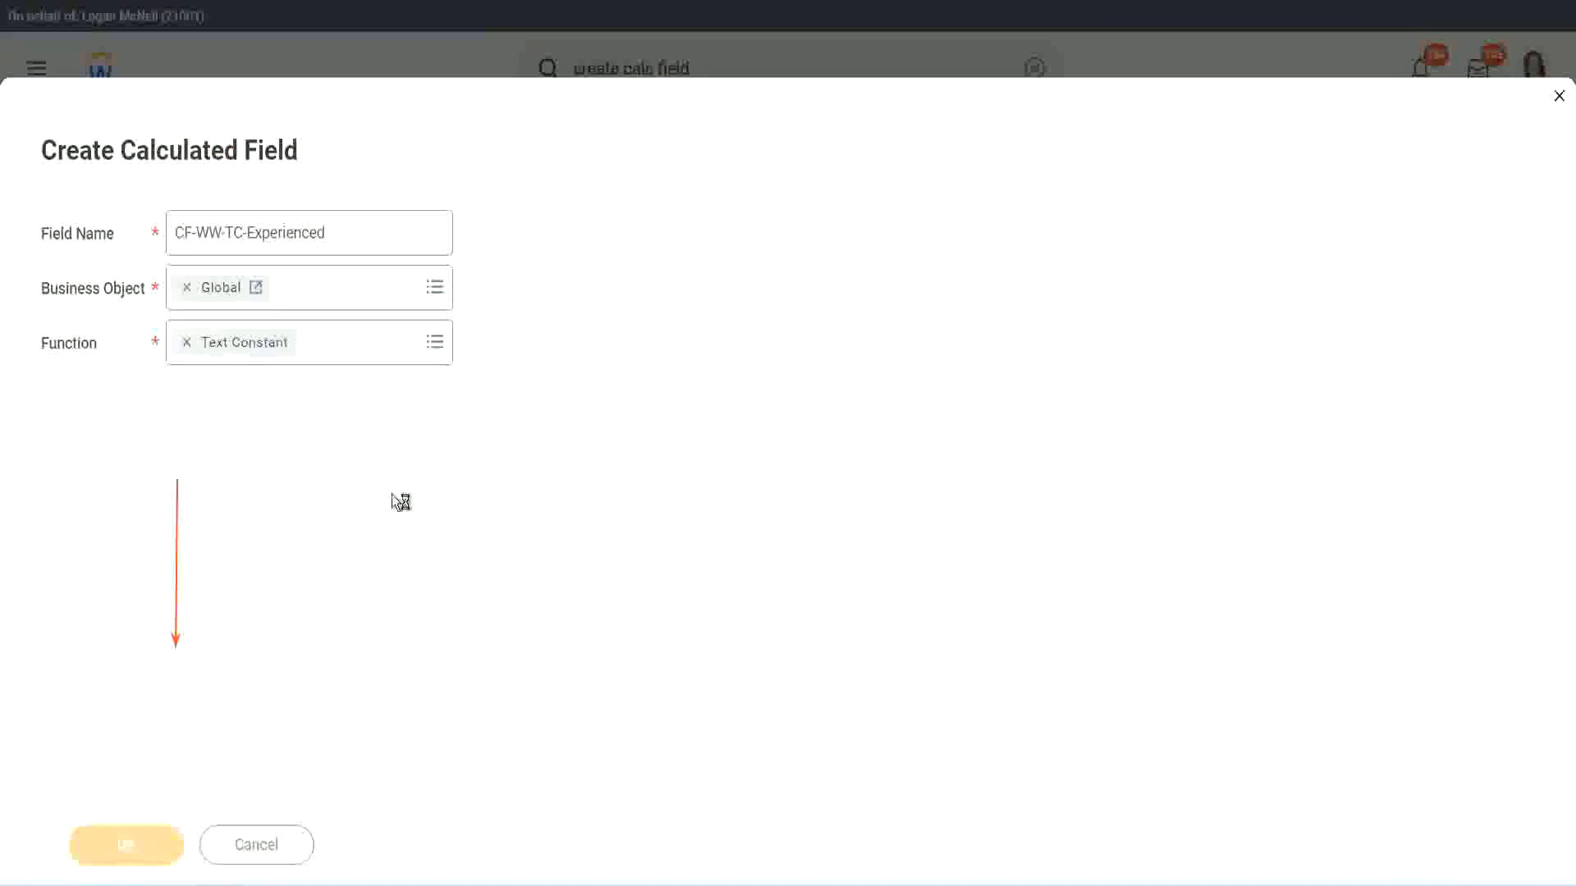
{"action": "left_click", "coordinate": [243, 464]}
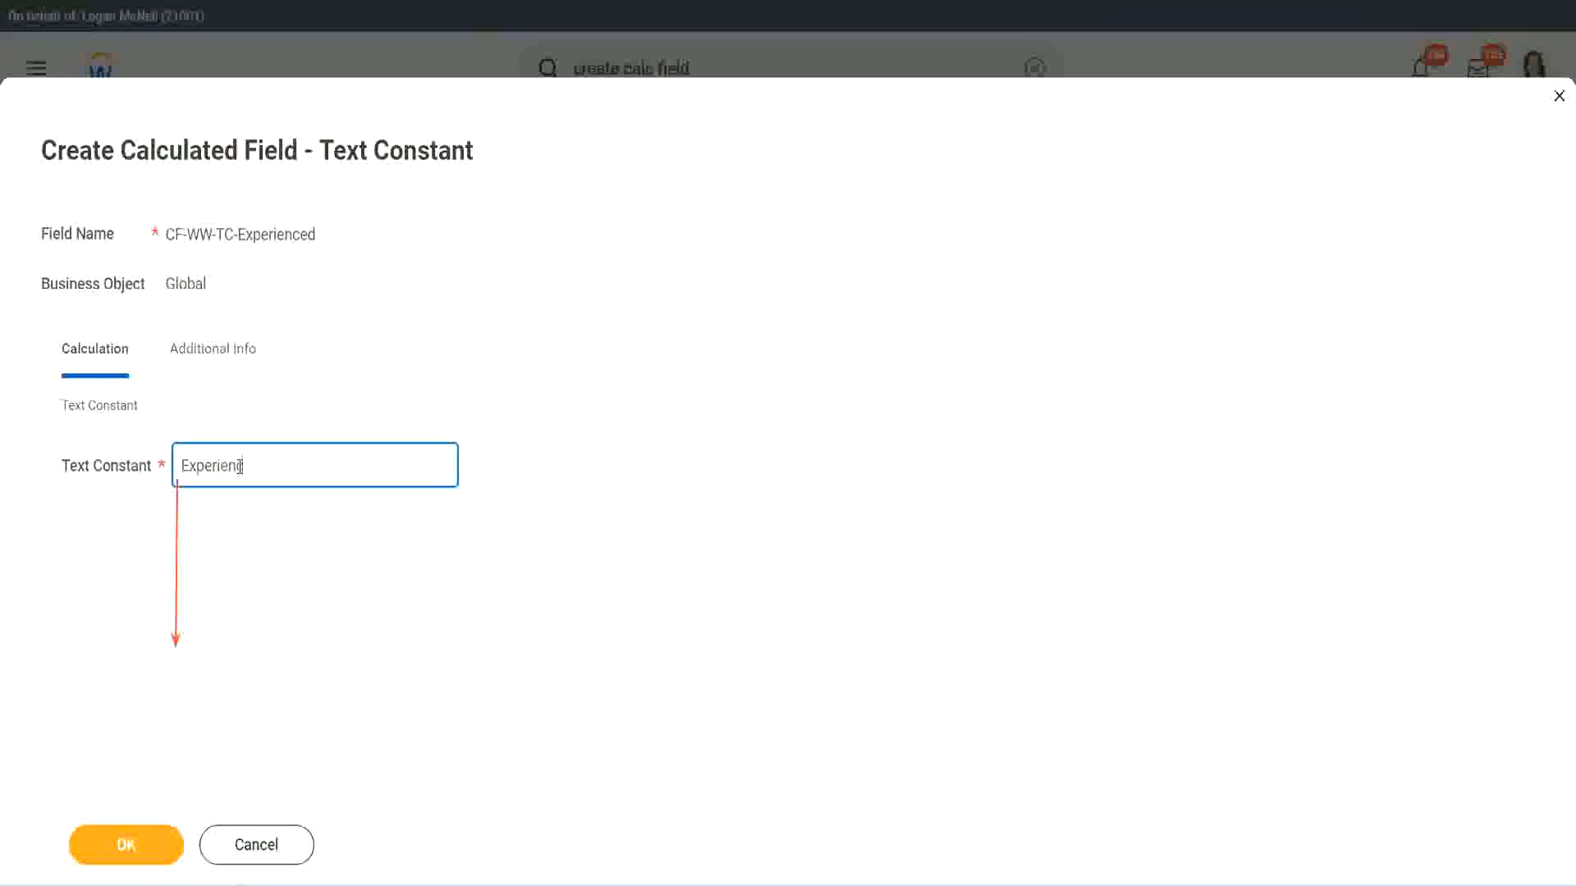
{"action": "left_click", "coordinate": [130, 842]}
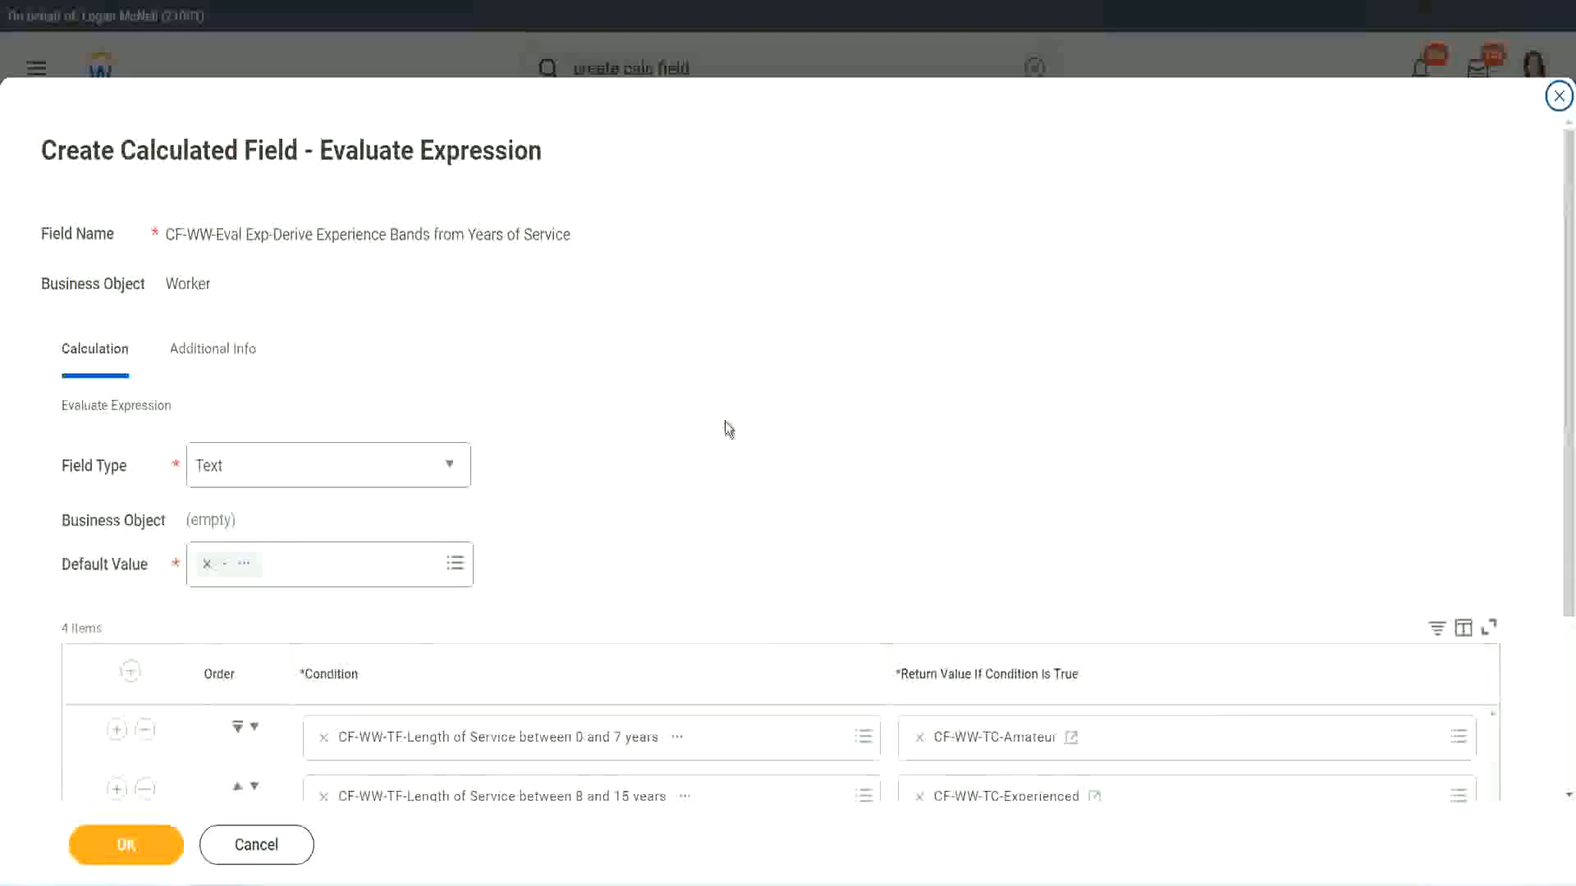
Start a calculated field for the 16 to 30 years return value and fill its name with the copied CF-WW-TC-Amateur.
{"action": "scroll", "coordinate": [726, 423], "scroll_direction": "down", "scroll_amount": 2}
{"action": "left_click", "coordinate": [980, 617]}
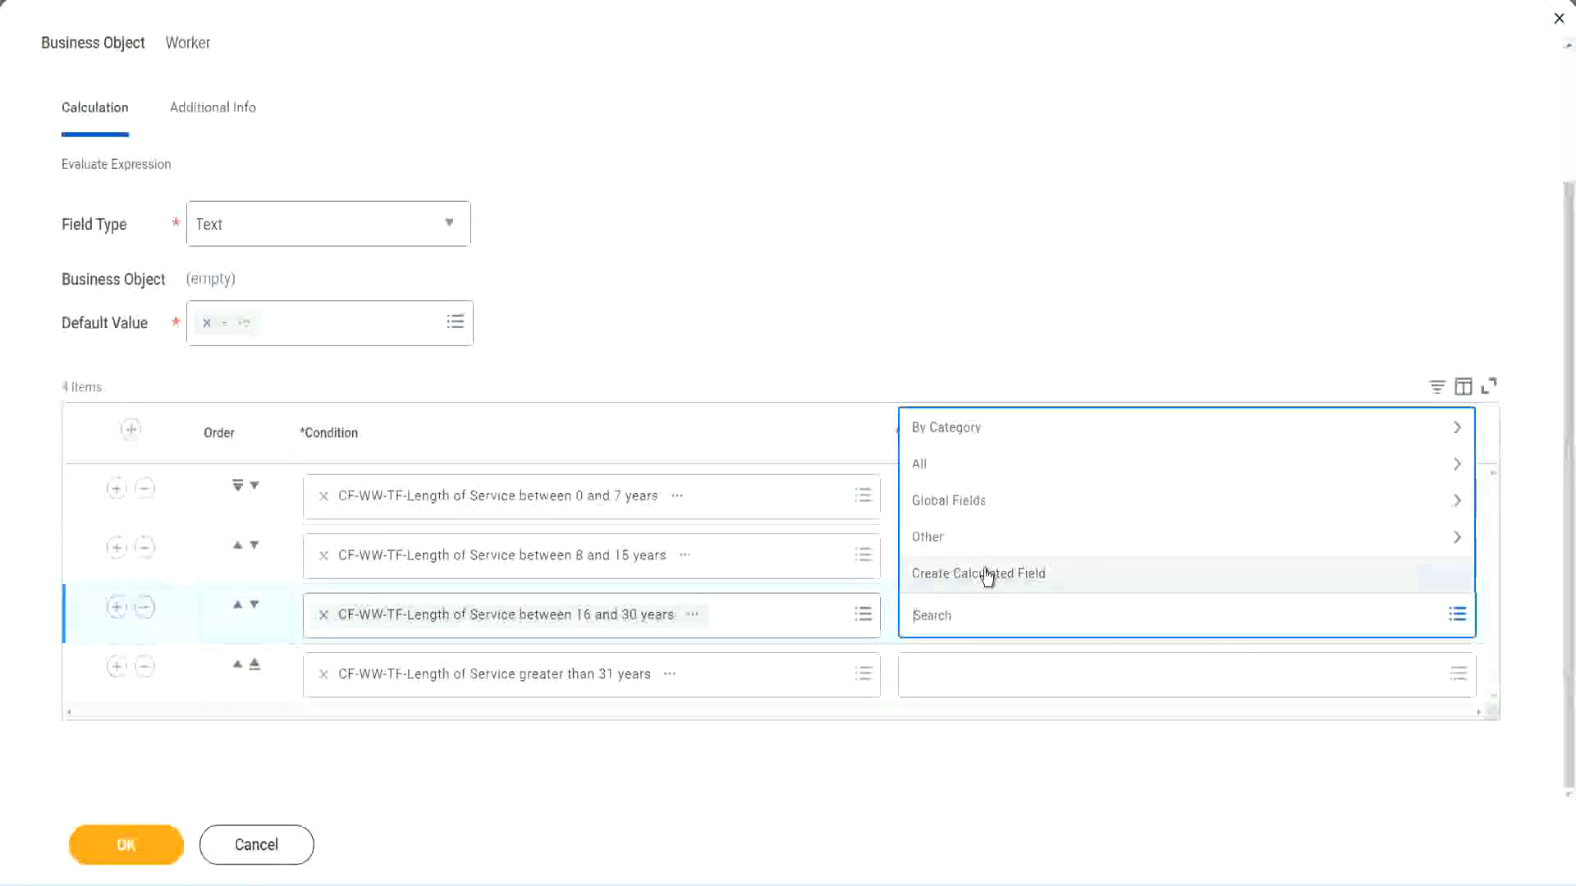
{"action": "left_click", "coordinate": [989, 575]}
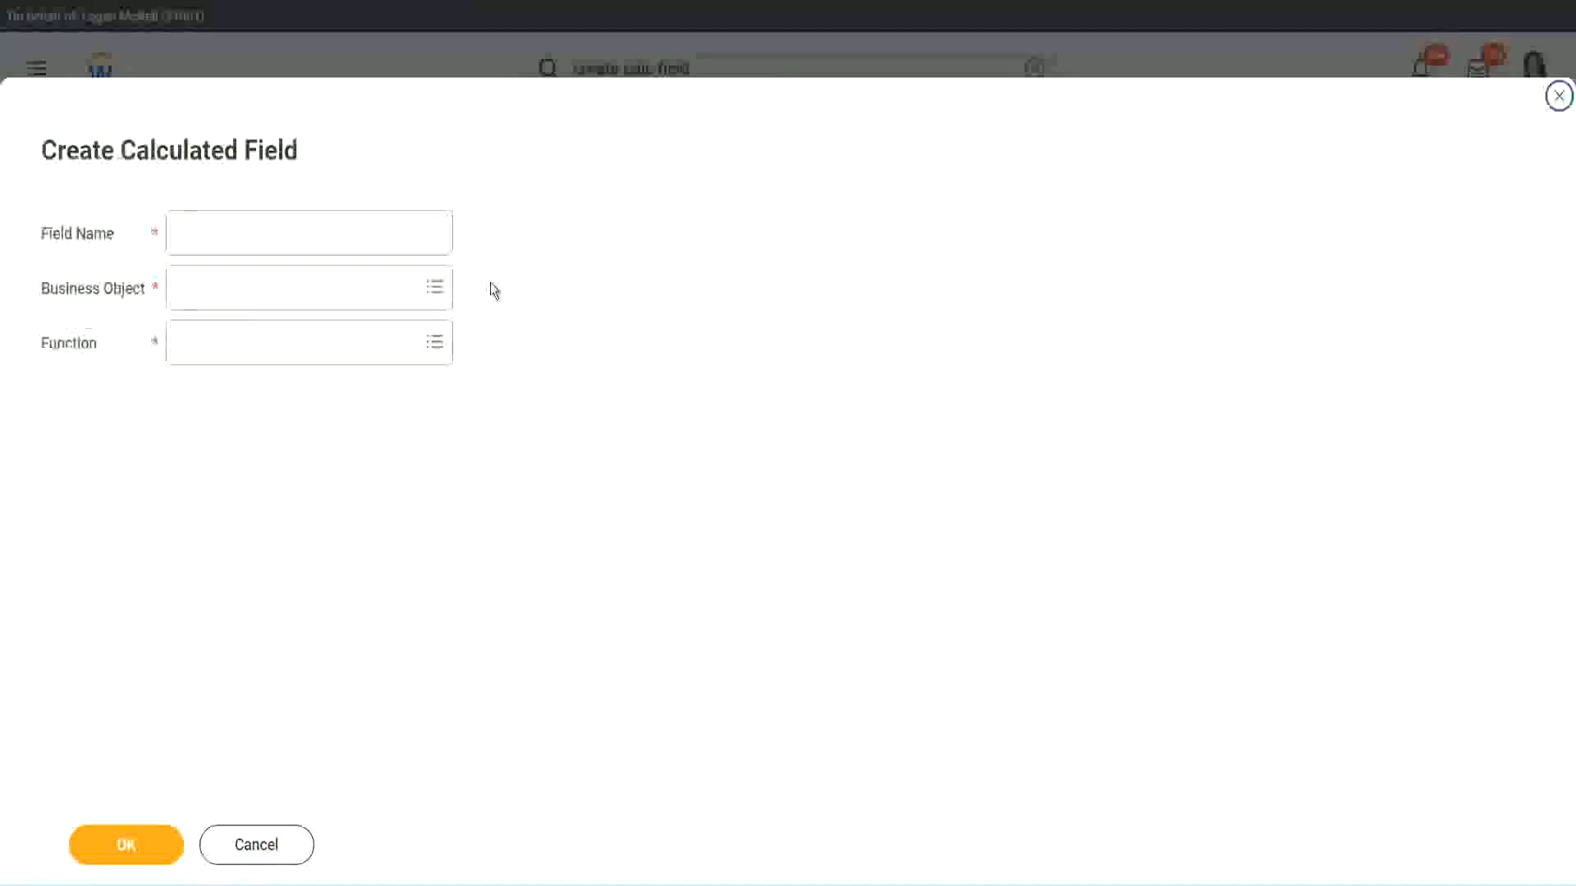
{"action": "left_click", "coordinate": [334, 233]}
{"action": "type", "text": "CF-WW-TC-Annualized"}
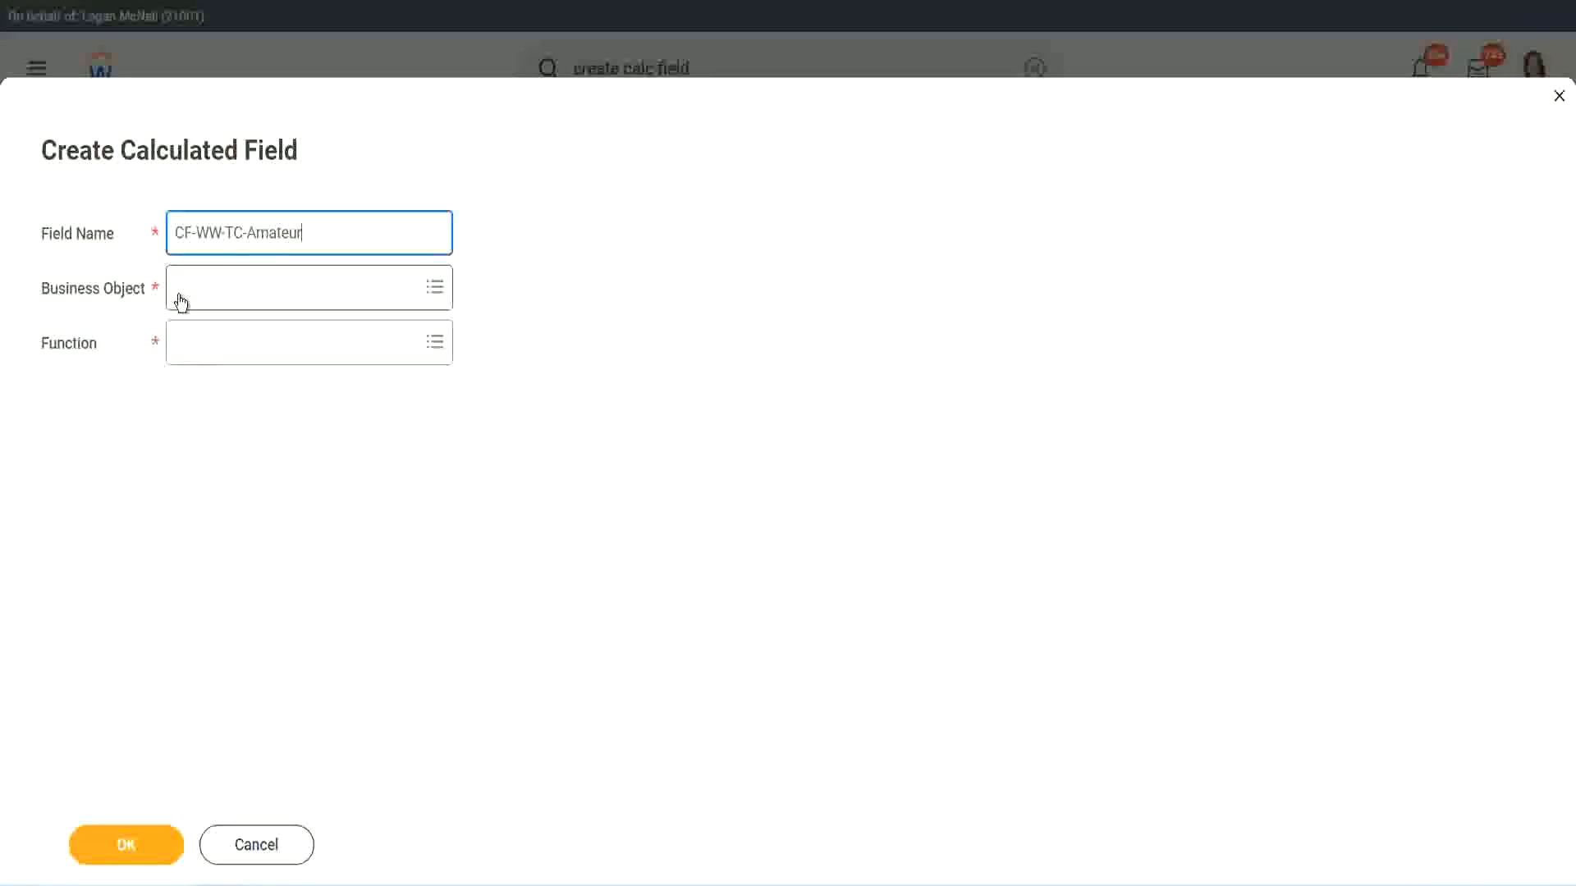
Set the business object of the new return-value field to Global.
{"action": "left_click", "coordinate": [181, 289]}
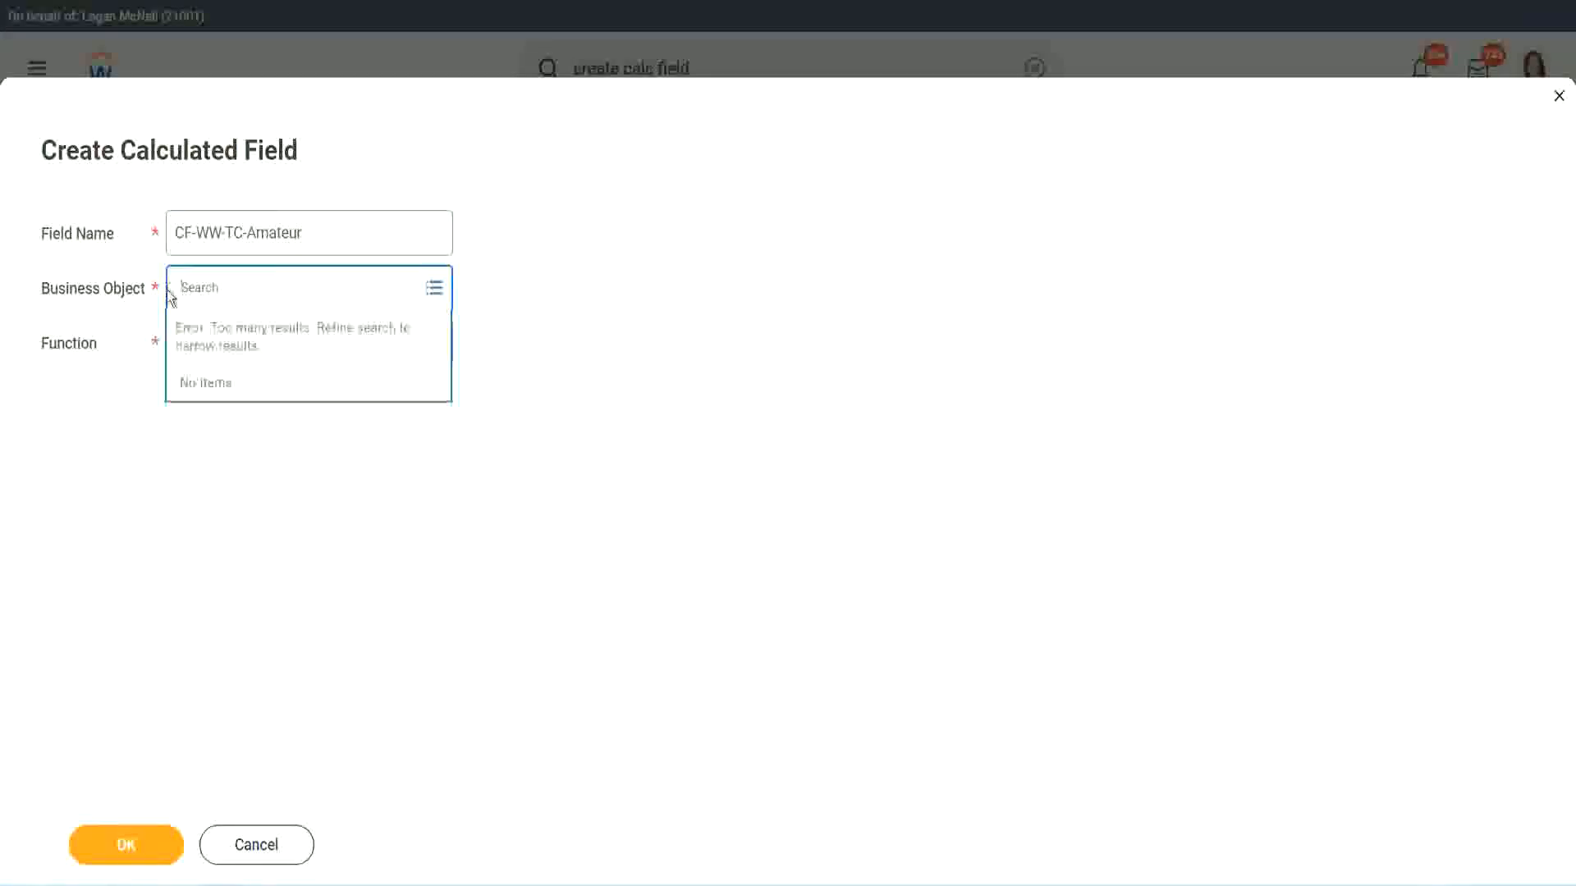
{"action": "type", "text": "global"}
{"action": "key", "text": "Return"}
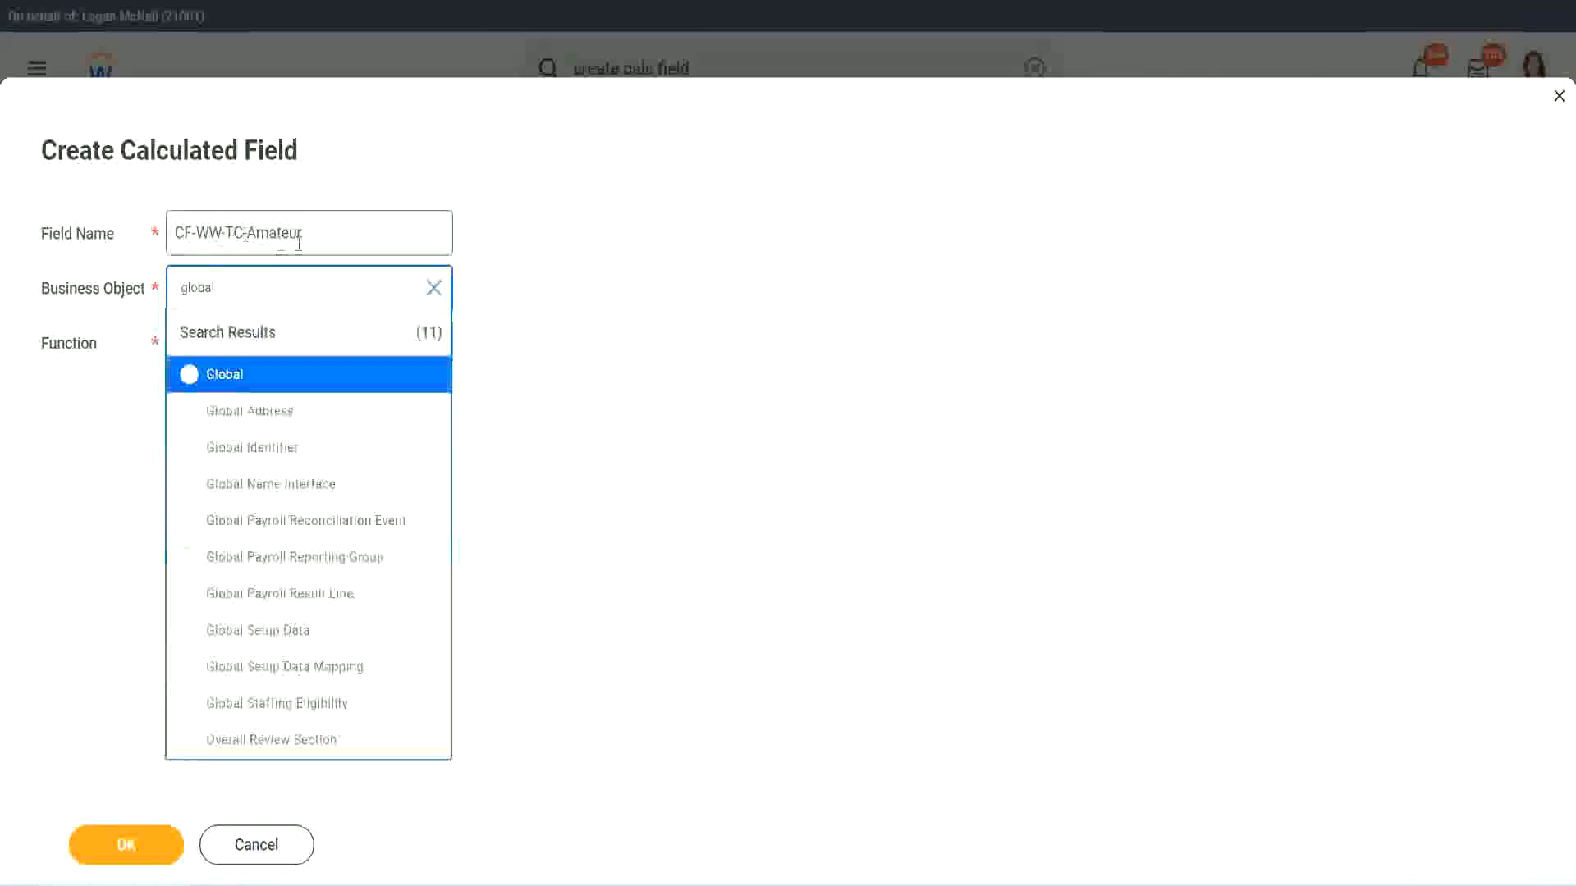
{"action": "left_click", "coordinate": [222, 375]}
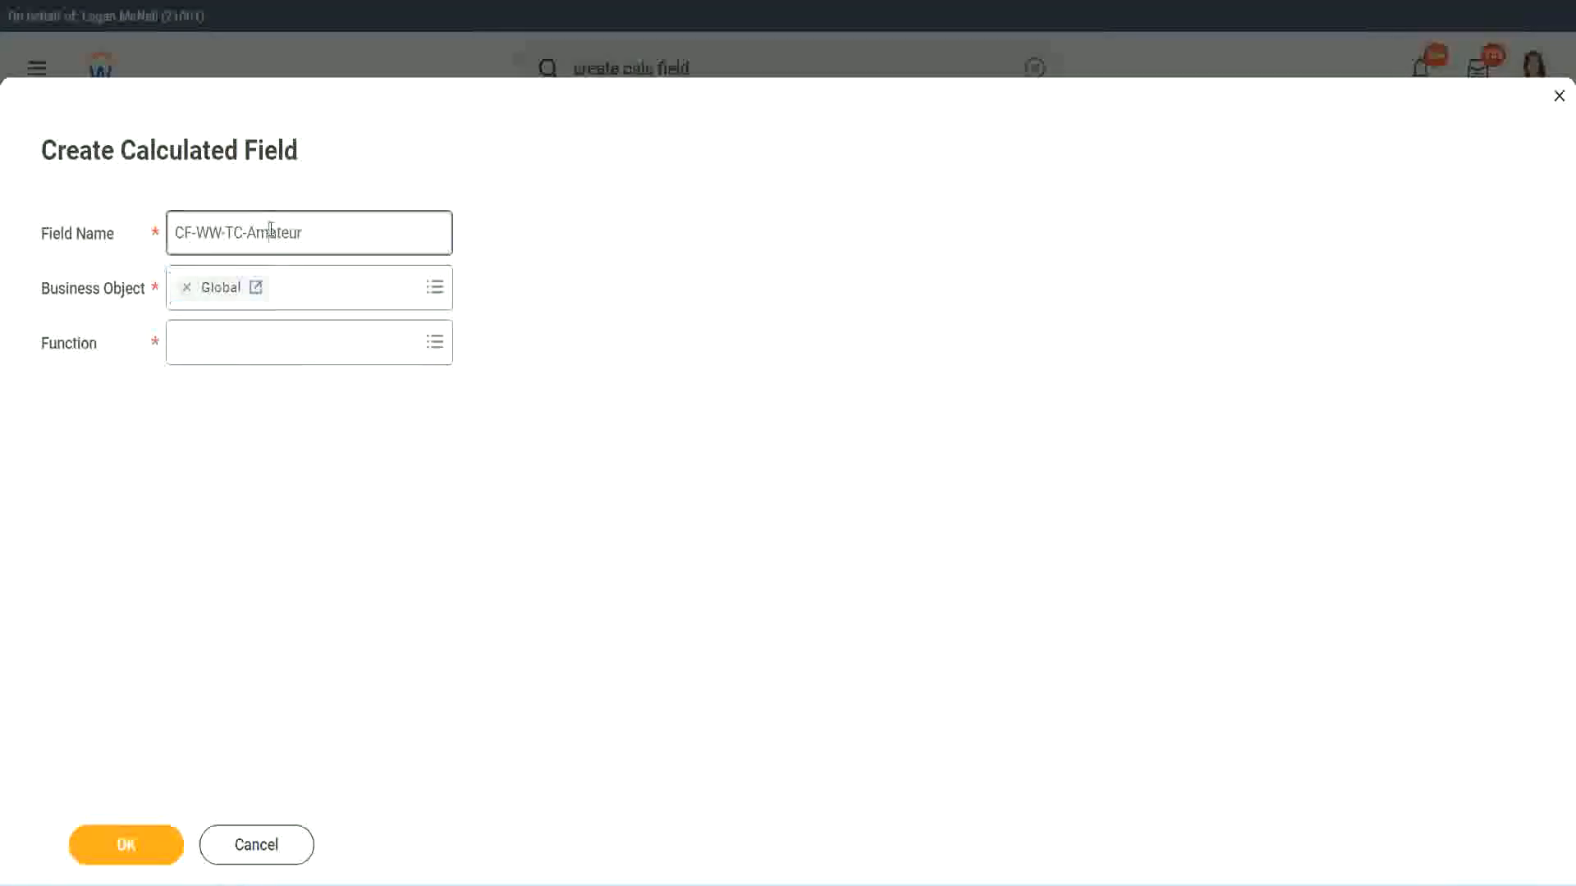
Rename the field as CF-WW-TC-Senior, choose Text Constant as its function and continue to its definition.
{"action": "double_click", "coordinate": [288, 230]}
{"action": "type", "text": "Senior"}
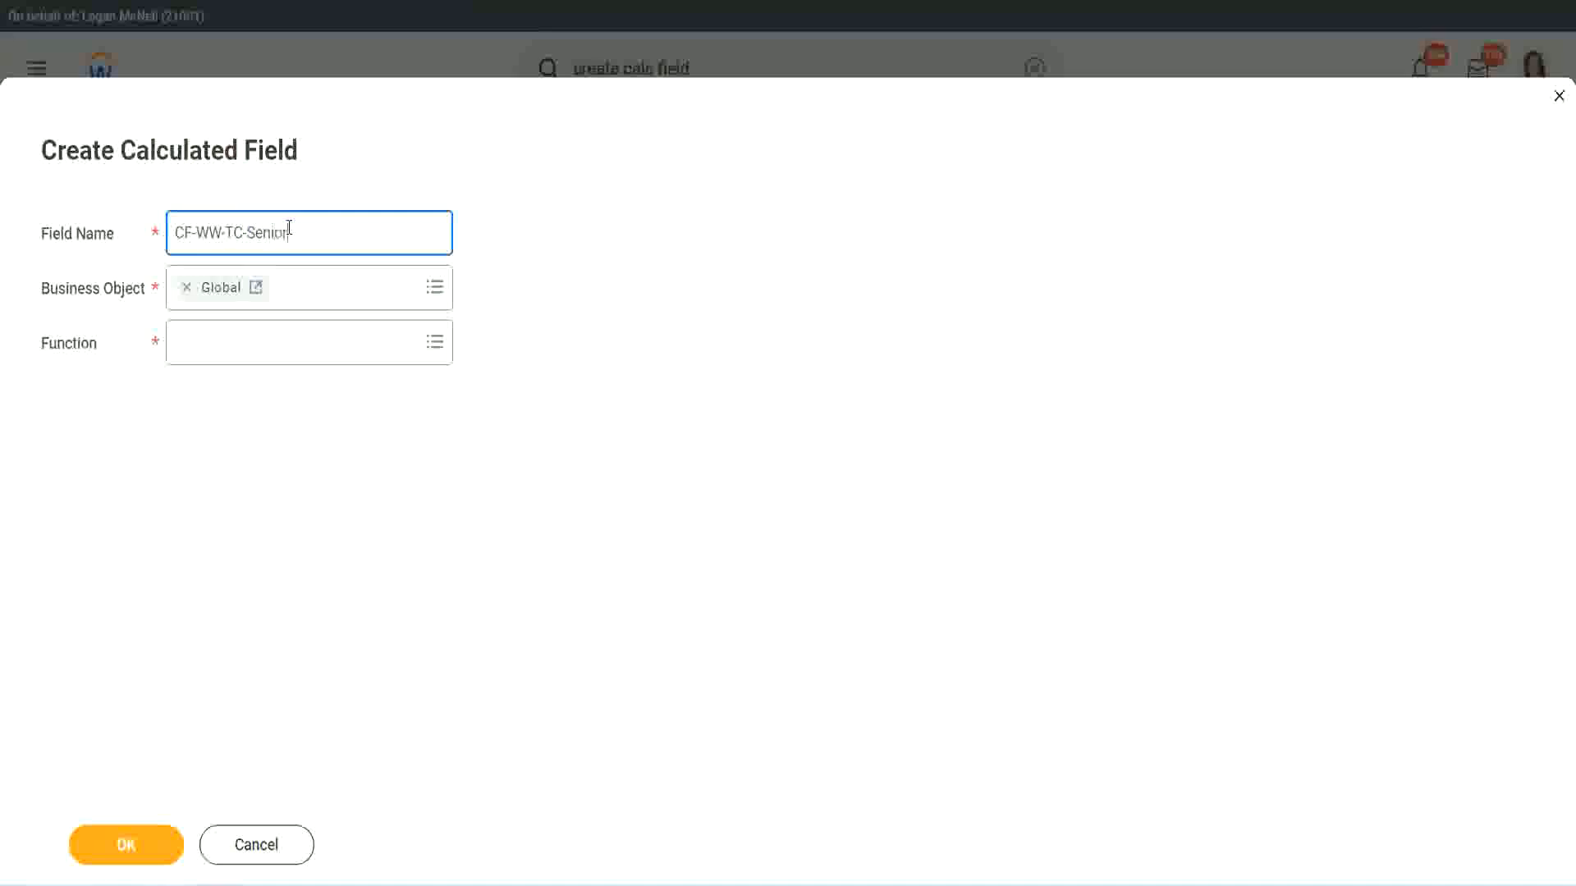
{"action": "left_click", "coordinate": [252, 357]}
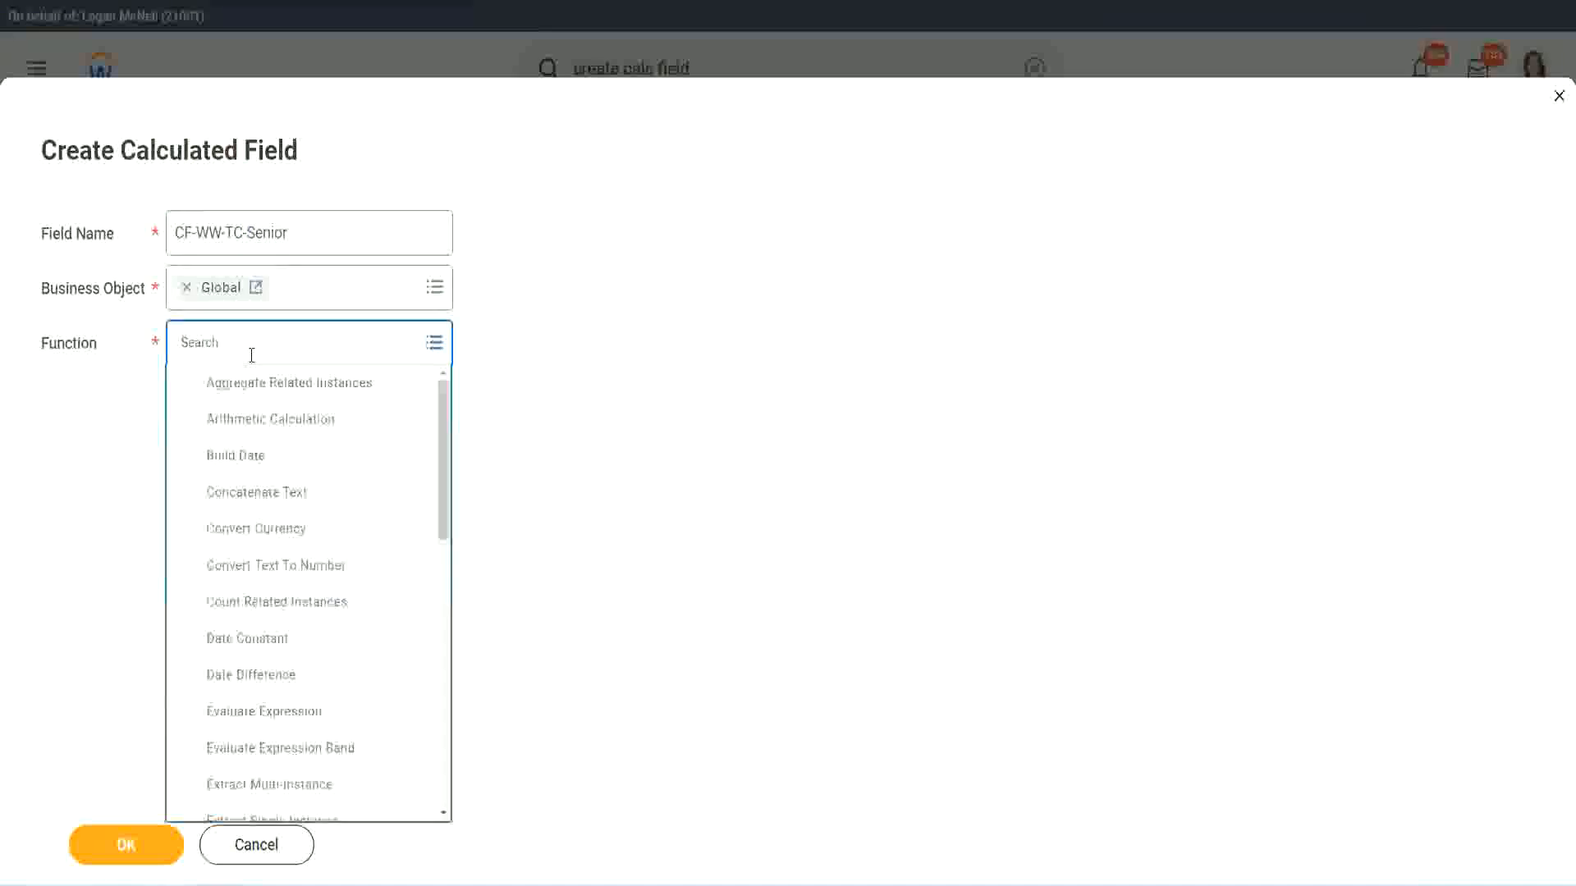
{"action": "type", "text": "tc"}
{"action": "left_click", "coordinate": [248, 420]}
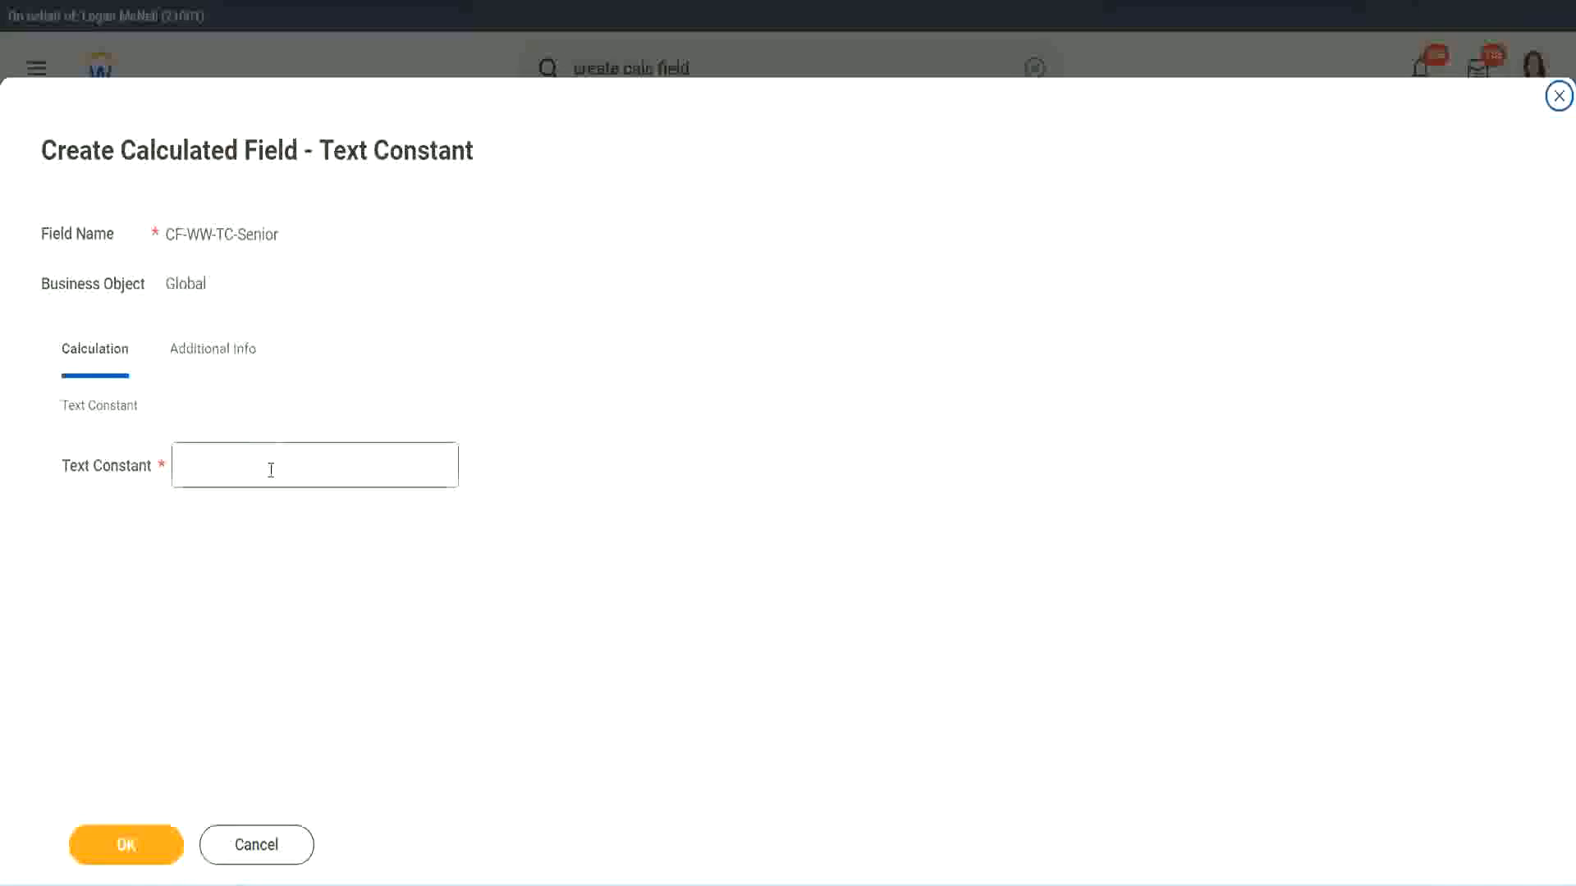
Enter Senior as the text constant and save the calculated field as the 16 to 30 years return value.
{"action": "left_click", "coordinate": [271, 470]}
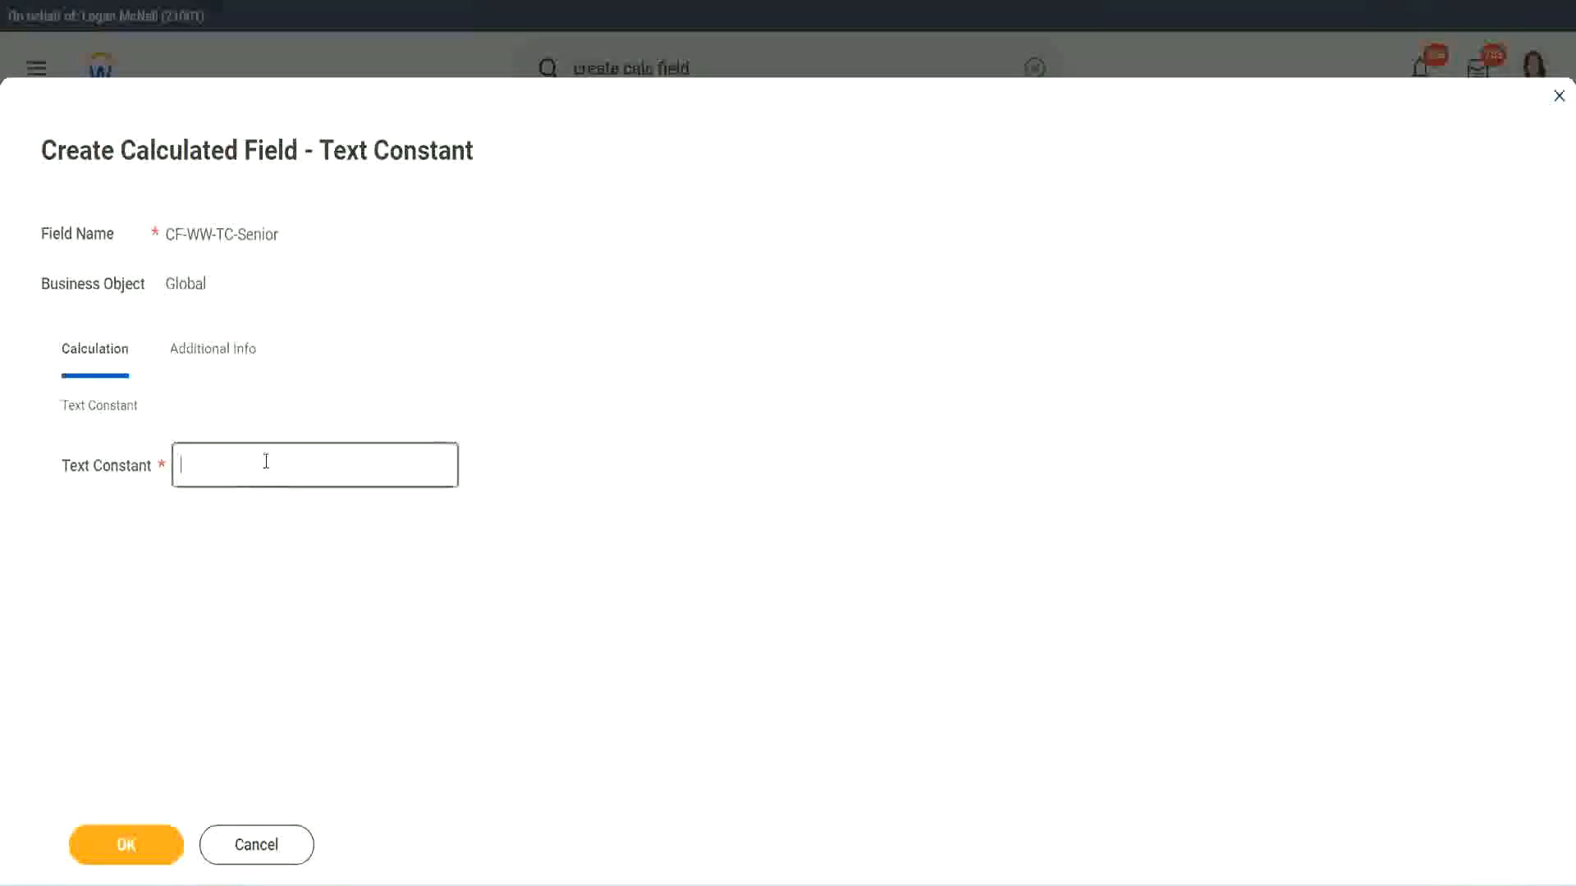
{"action": "type", "text": "Senior"}
{"action": "left_click", "coordinate": [156, 858]}
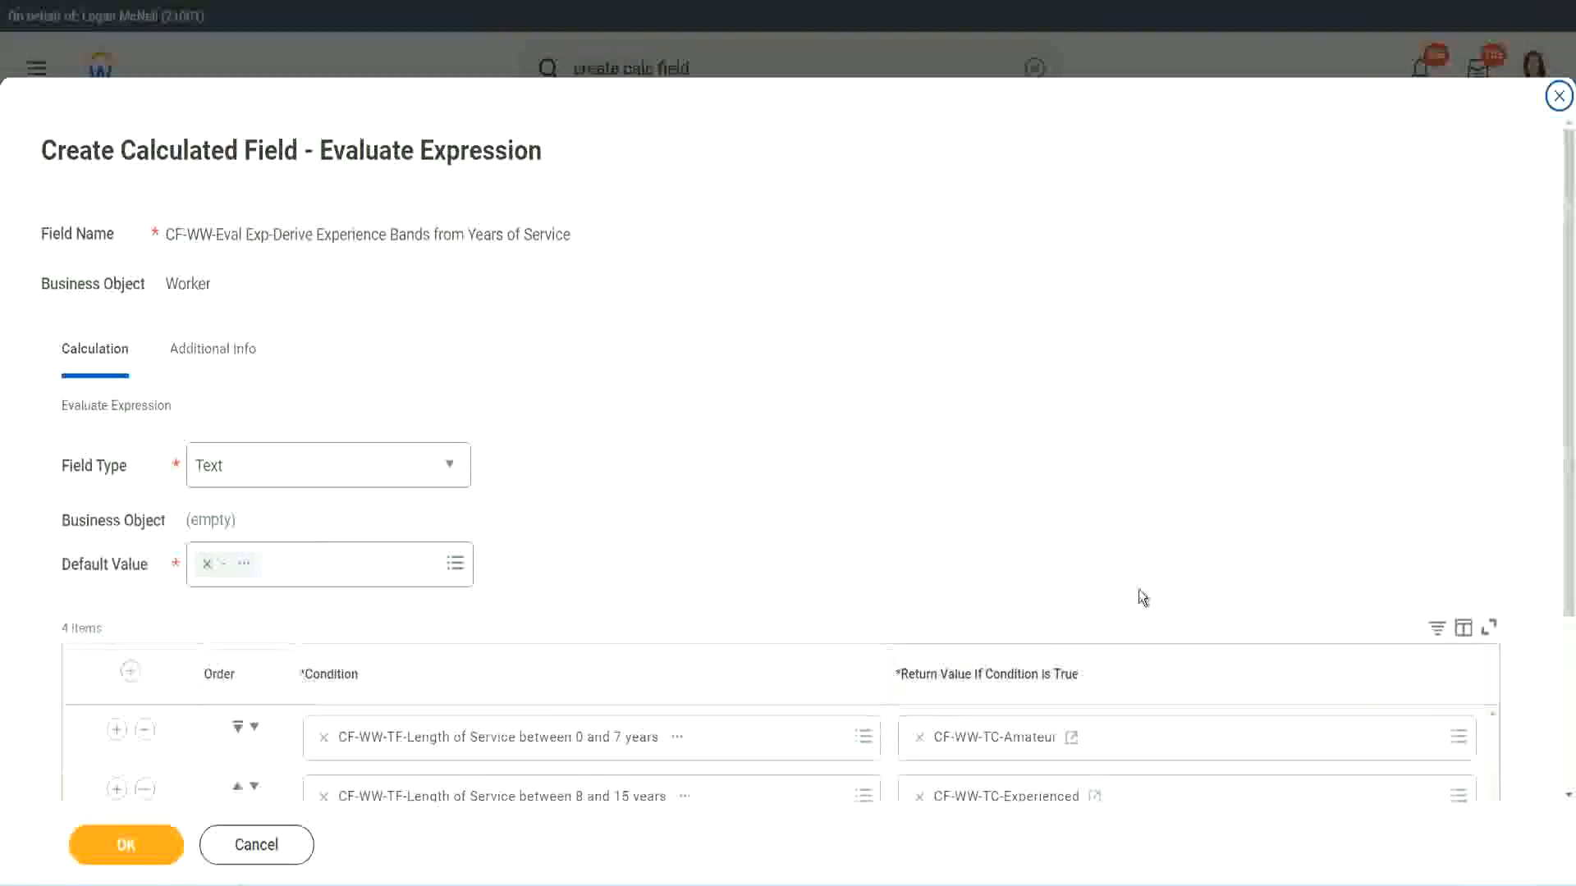
Copy the name CF-WW-TC-Senior and start a new calculated field as the return value for the greater than 31 years condition.
{"action": "scroll", "coordinate": [1136, 598], "scroll_direction": "down", "scroll_amount": 3}
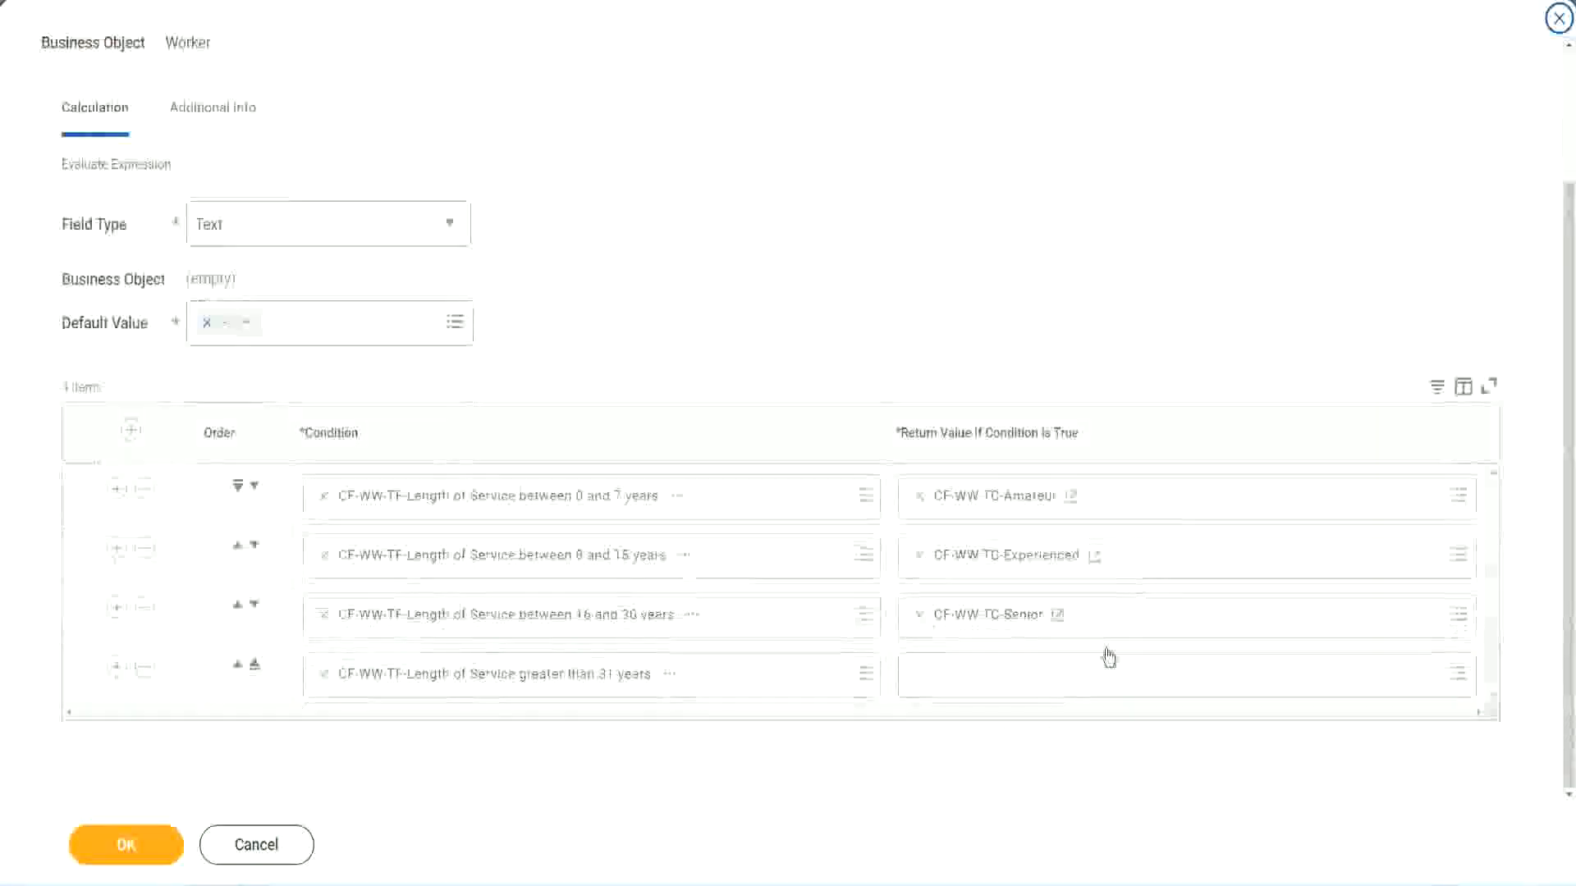
{"action": "right_click", "coordinate": [958, 618]}
{"action": "left_click", "coordinate": [992, 707]}
{"action": "left_click", "coordinate": [960, 686]}
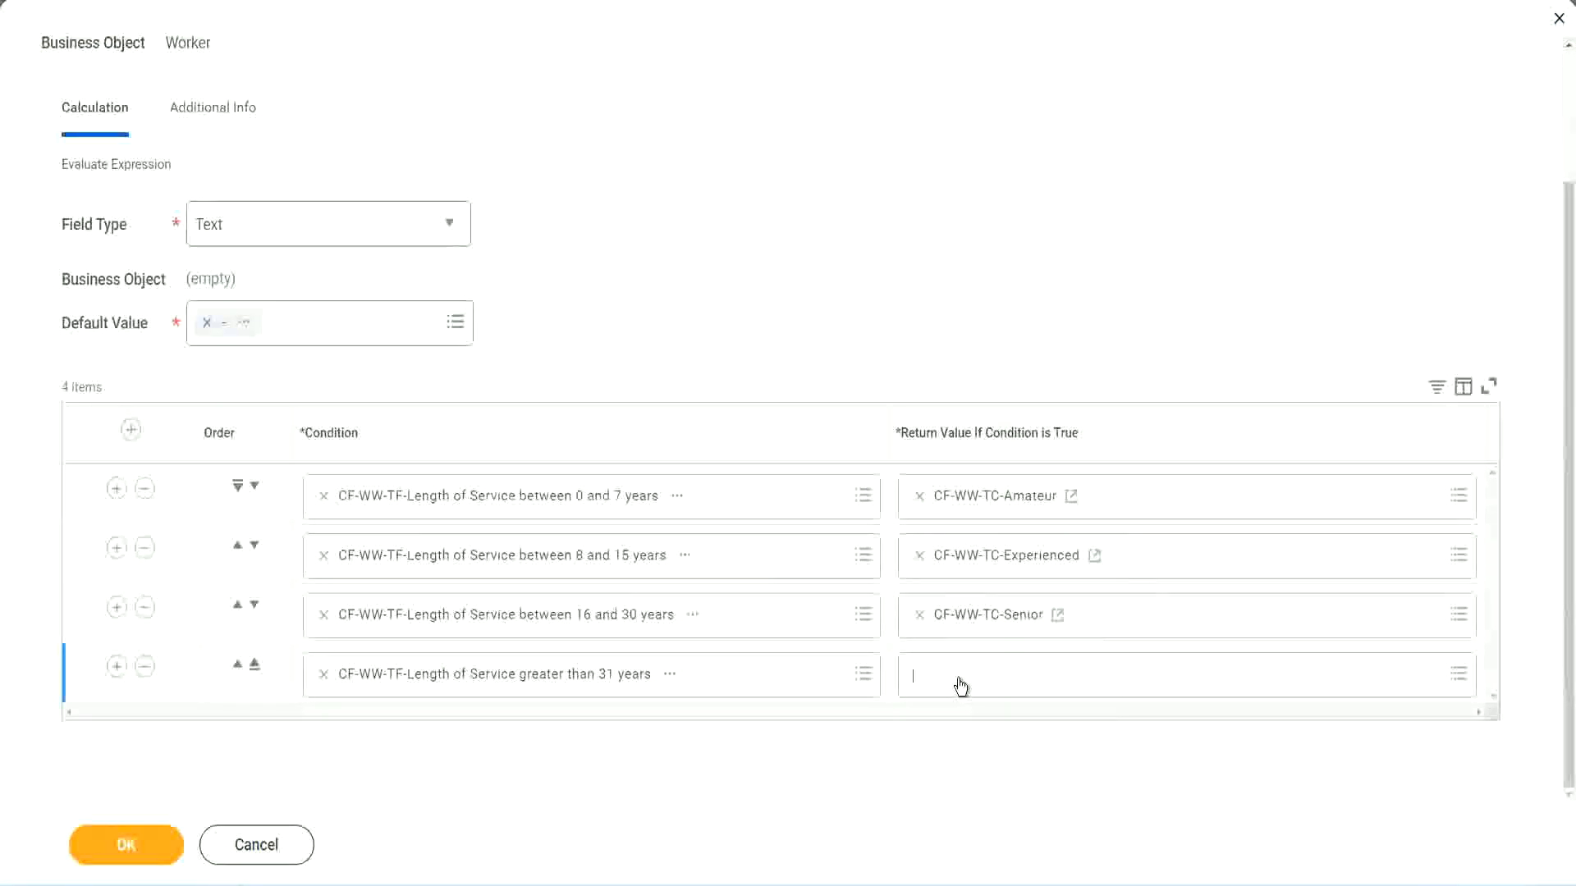
{"action": "left_click", "coordinate": [976, 640]}
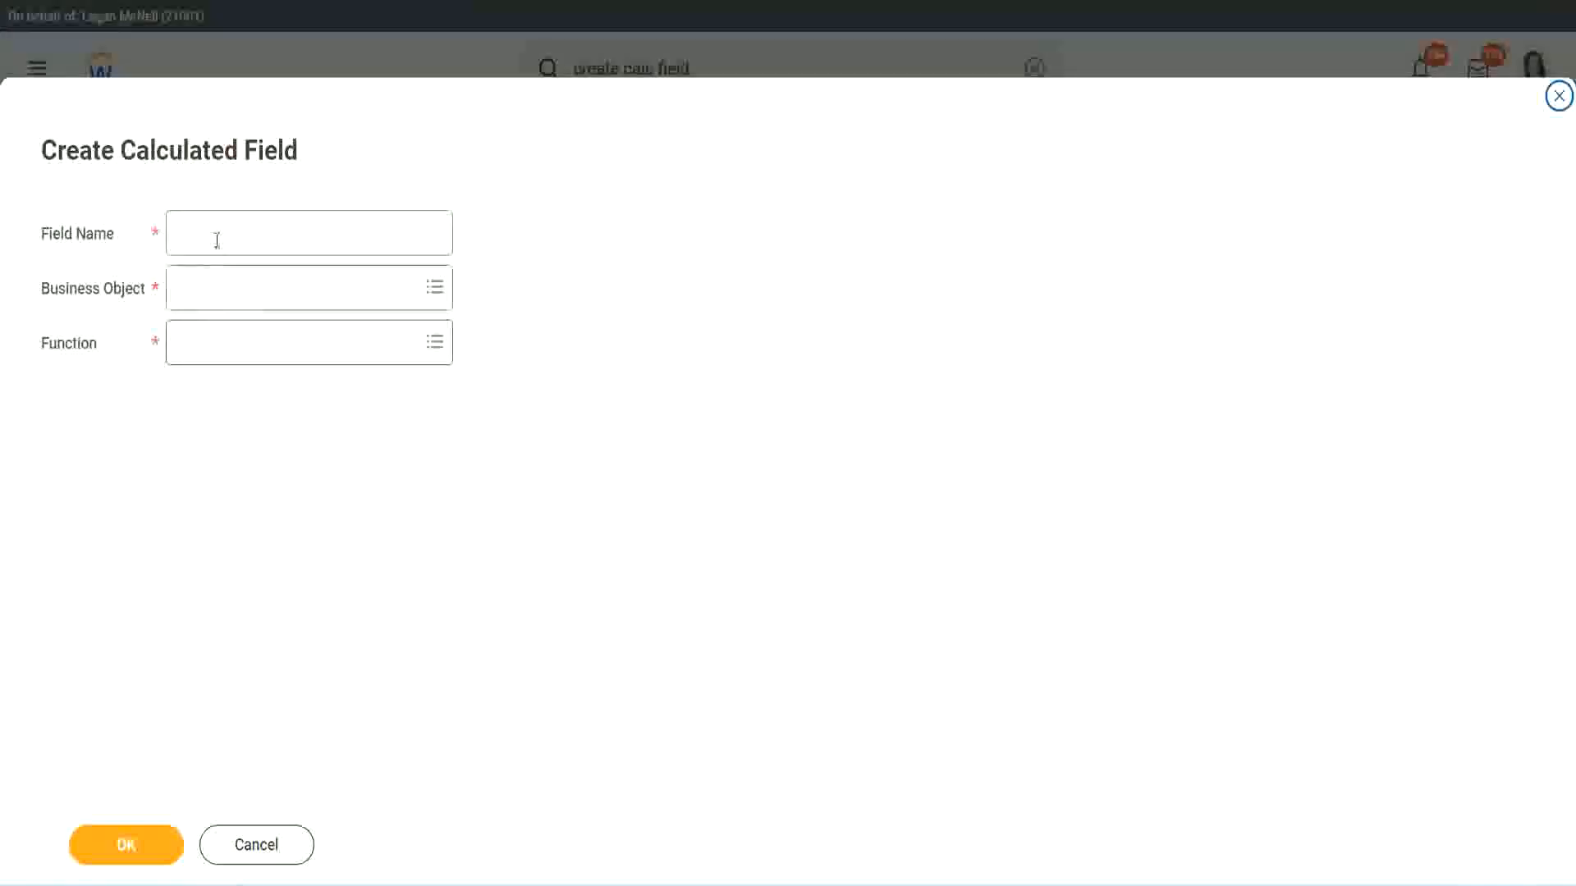
Fill in the field name from the copied text and change its ending so it reads CF-WW-TC-Legend.
{"action": "left_click", "coordinate": [219, 238]}
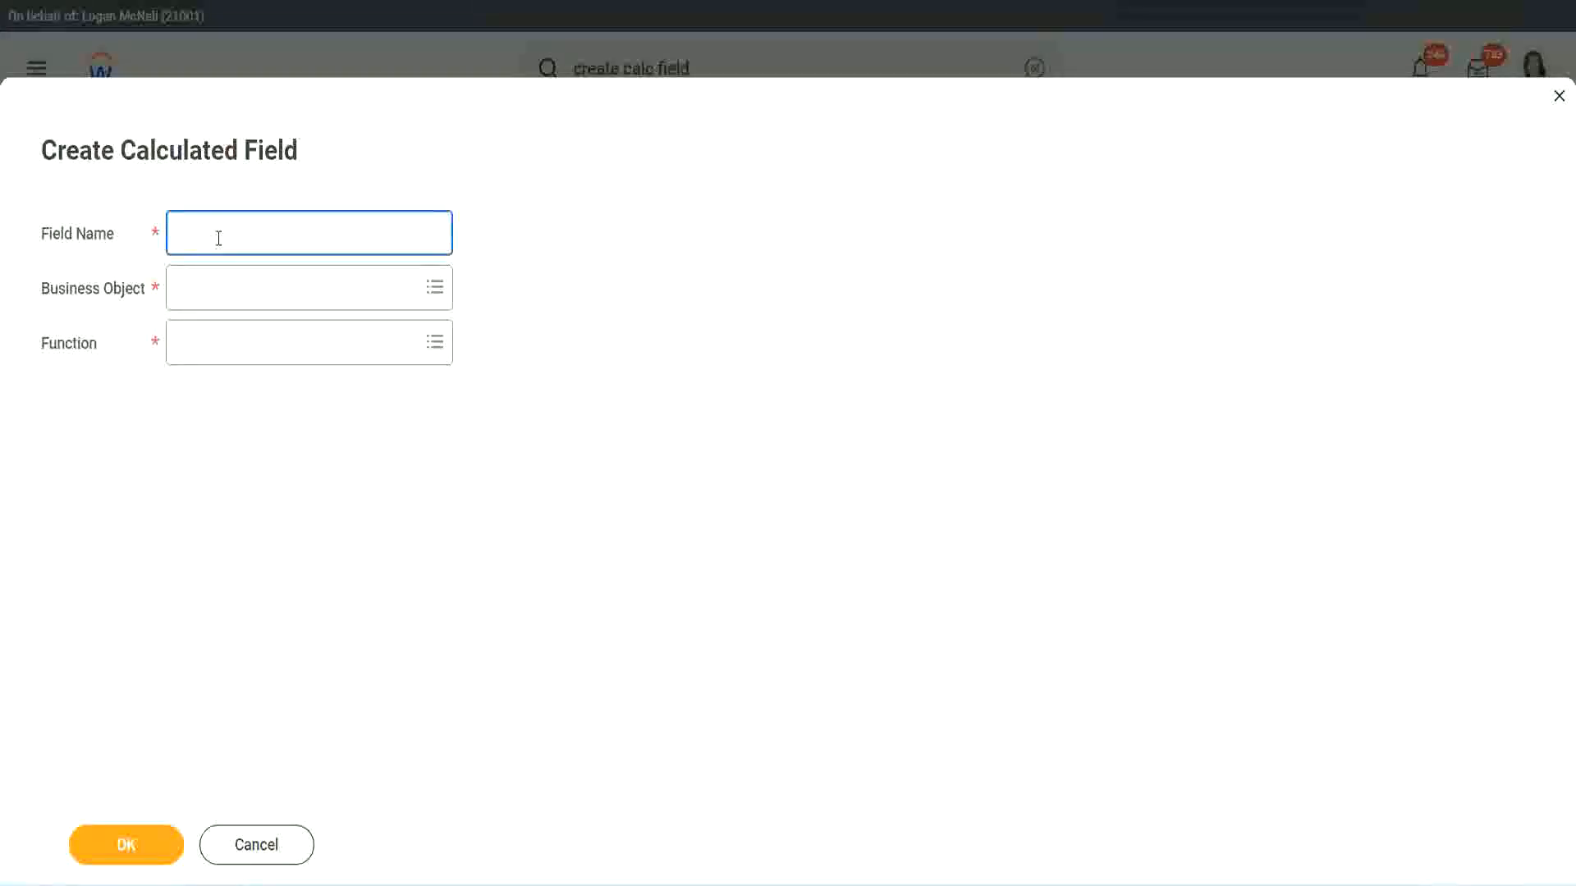
{"action": "key", "text": "ctrl+v"}
{"action": "double_click", "coordinate": [267, 233]}
{"action": "type", "text": "Le"}
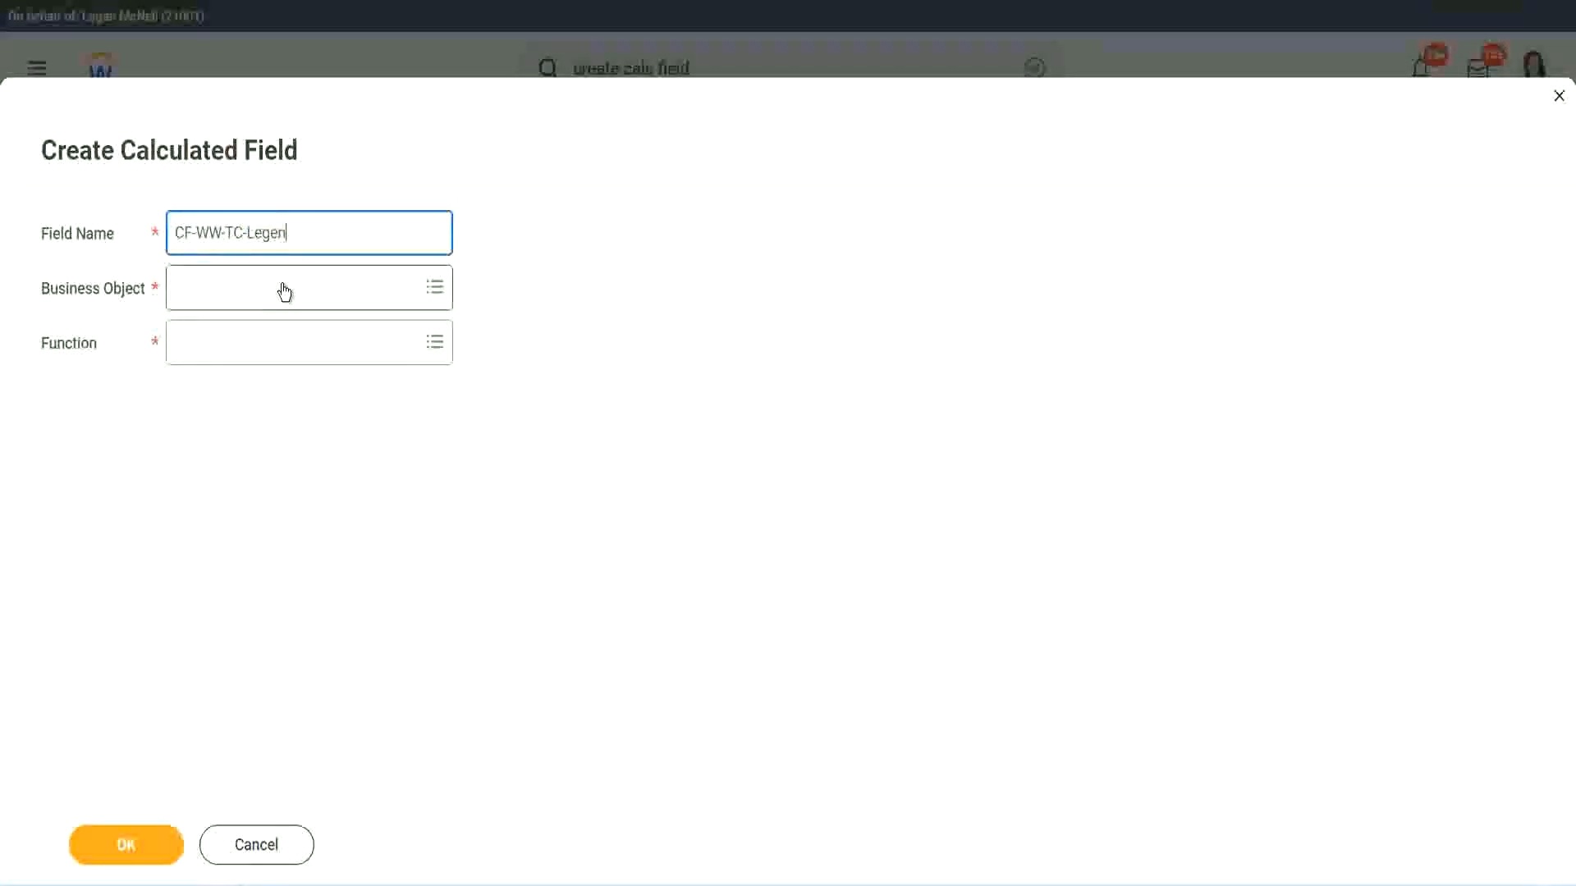
Set the business object of the CF-WW-TC-Legend field to Global.
{"action": "left_click", "coordinate": [221, 298]}
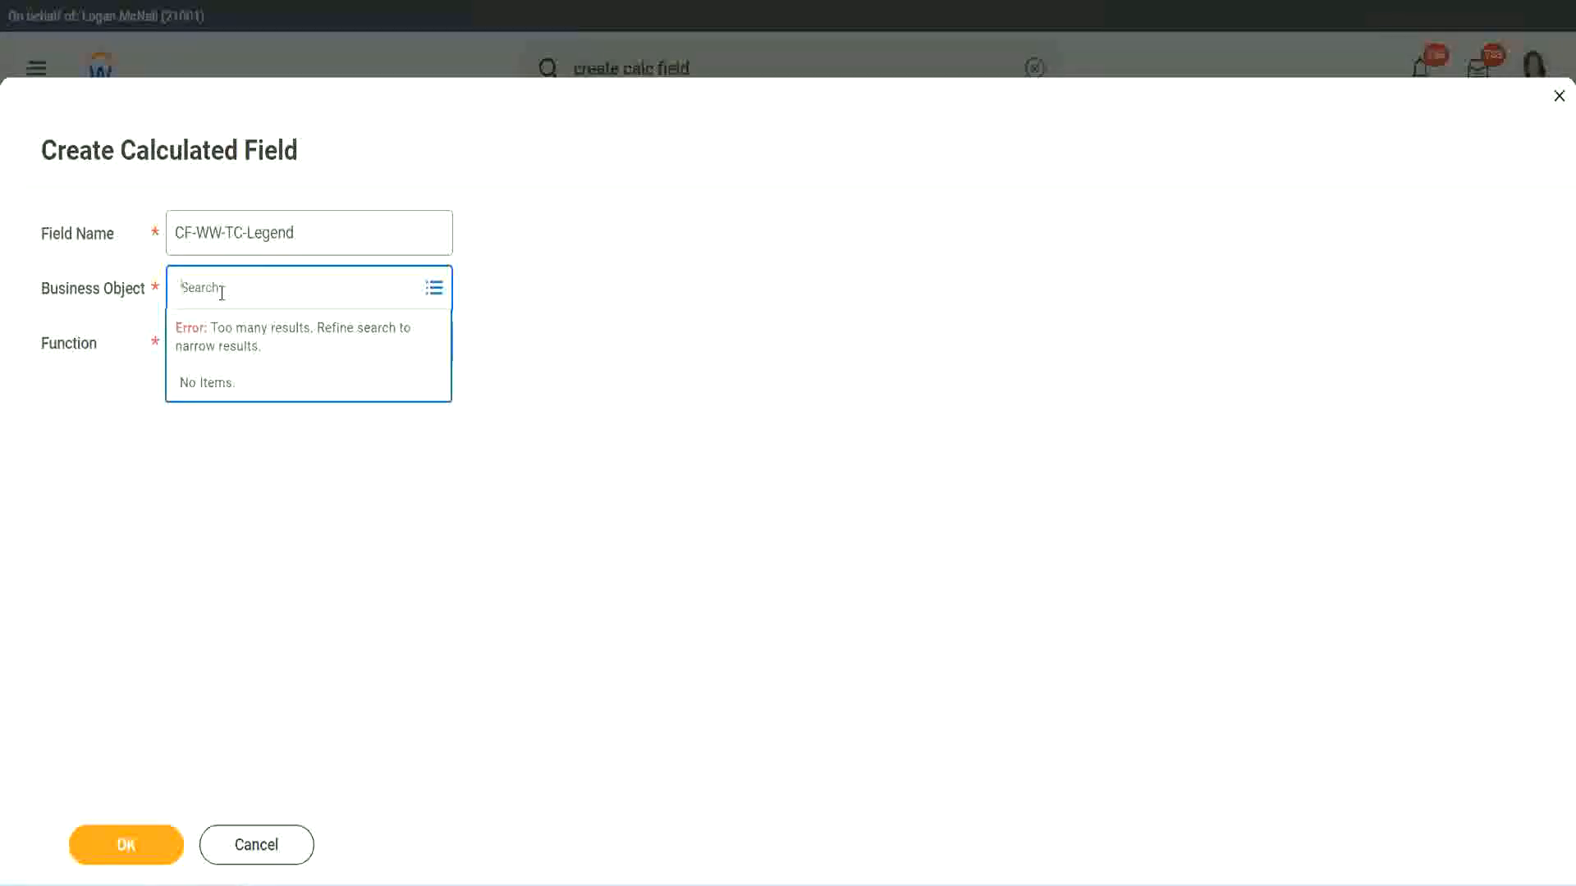
{"action": "type", "text": "Global"}
{"action": "key", "text": "Return"}
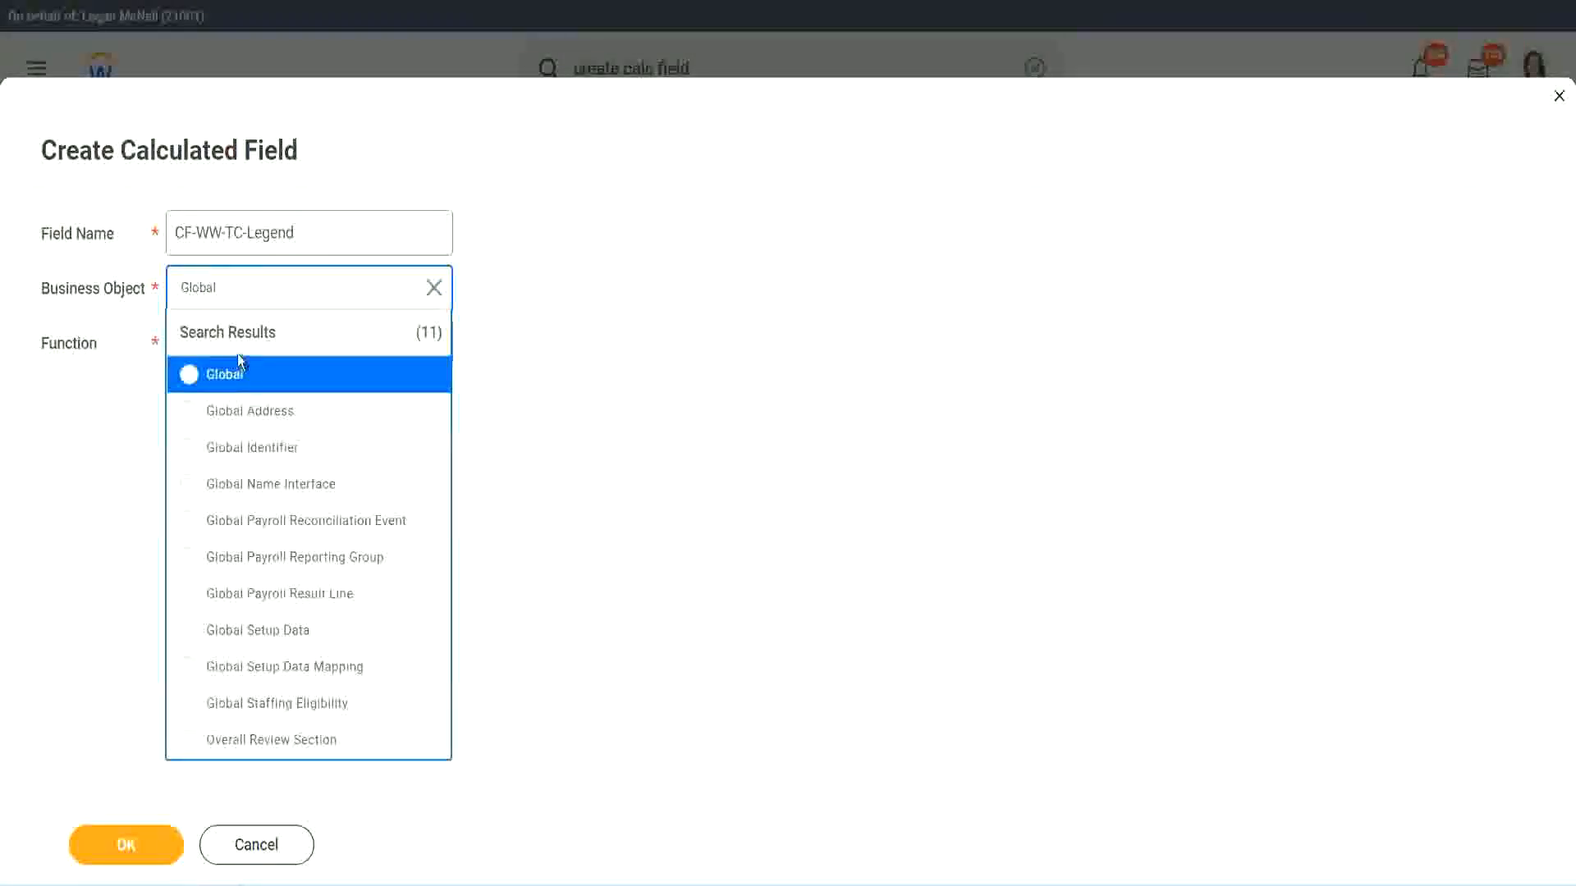
{"action": "left_click", "coordinate": [239, 382]}
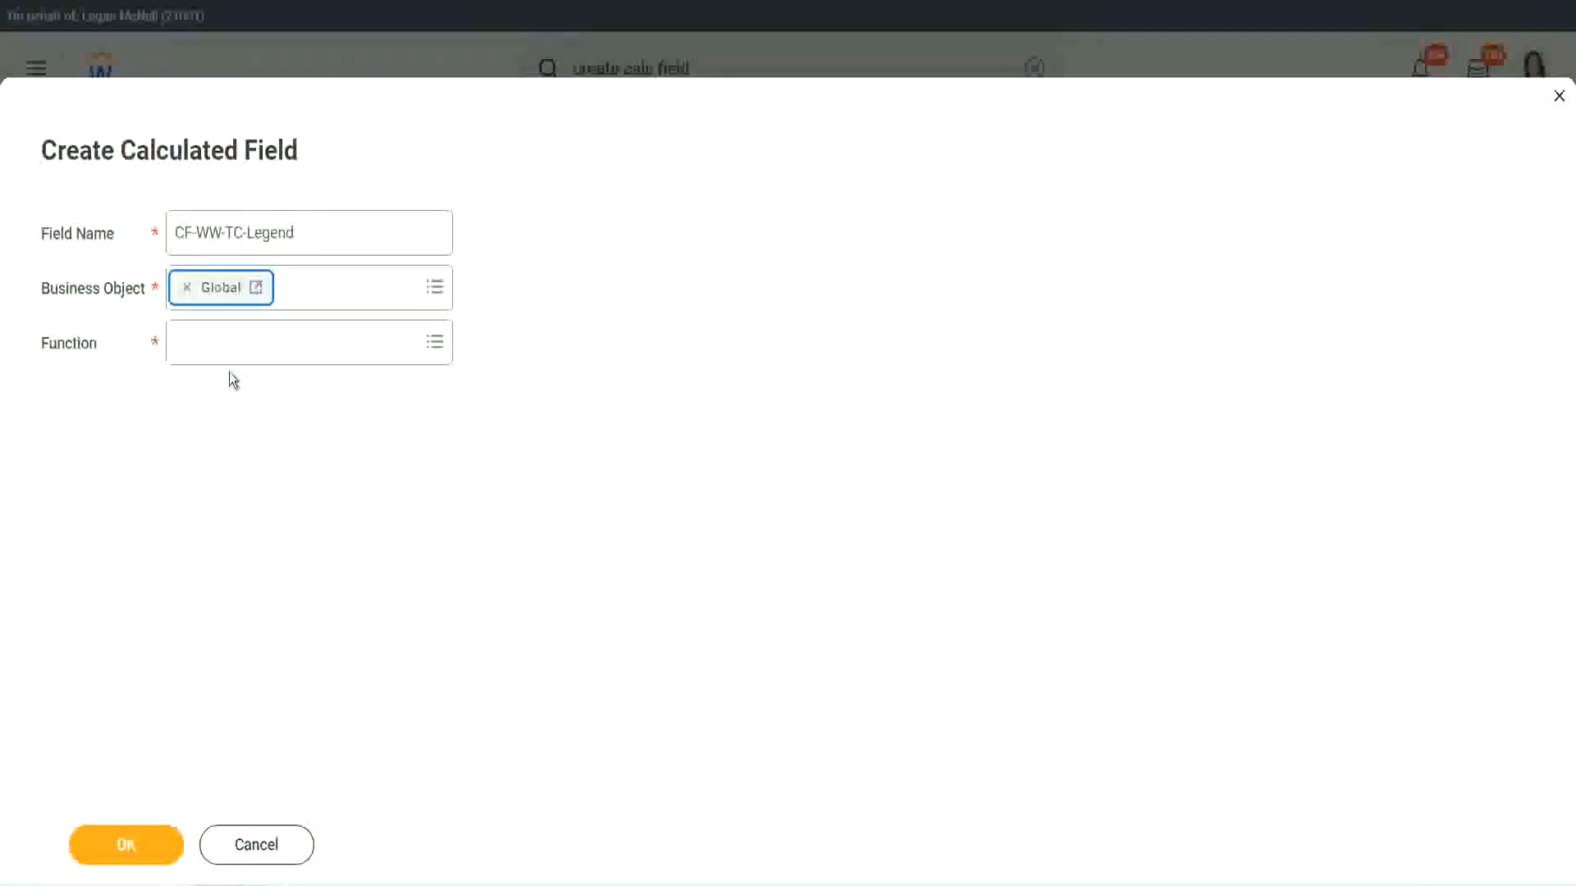
Choose Text Constant as the function of CF-WW-TC-Legend and continue to its definition.
{"action": "left_click", "coordinate": [226, 339]}
{"action": "type", "text": "tc"}
{"action": "key", "text": "Return"}
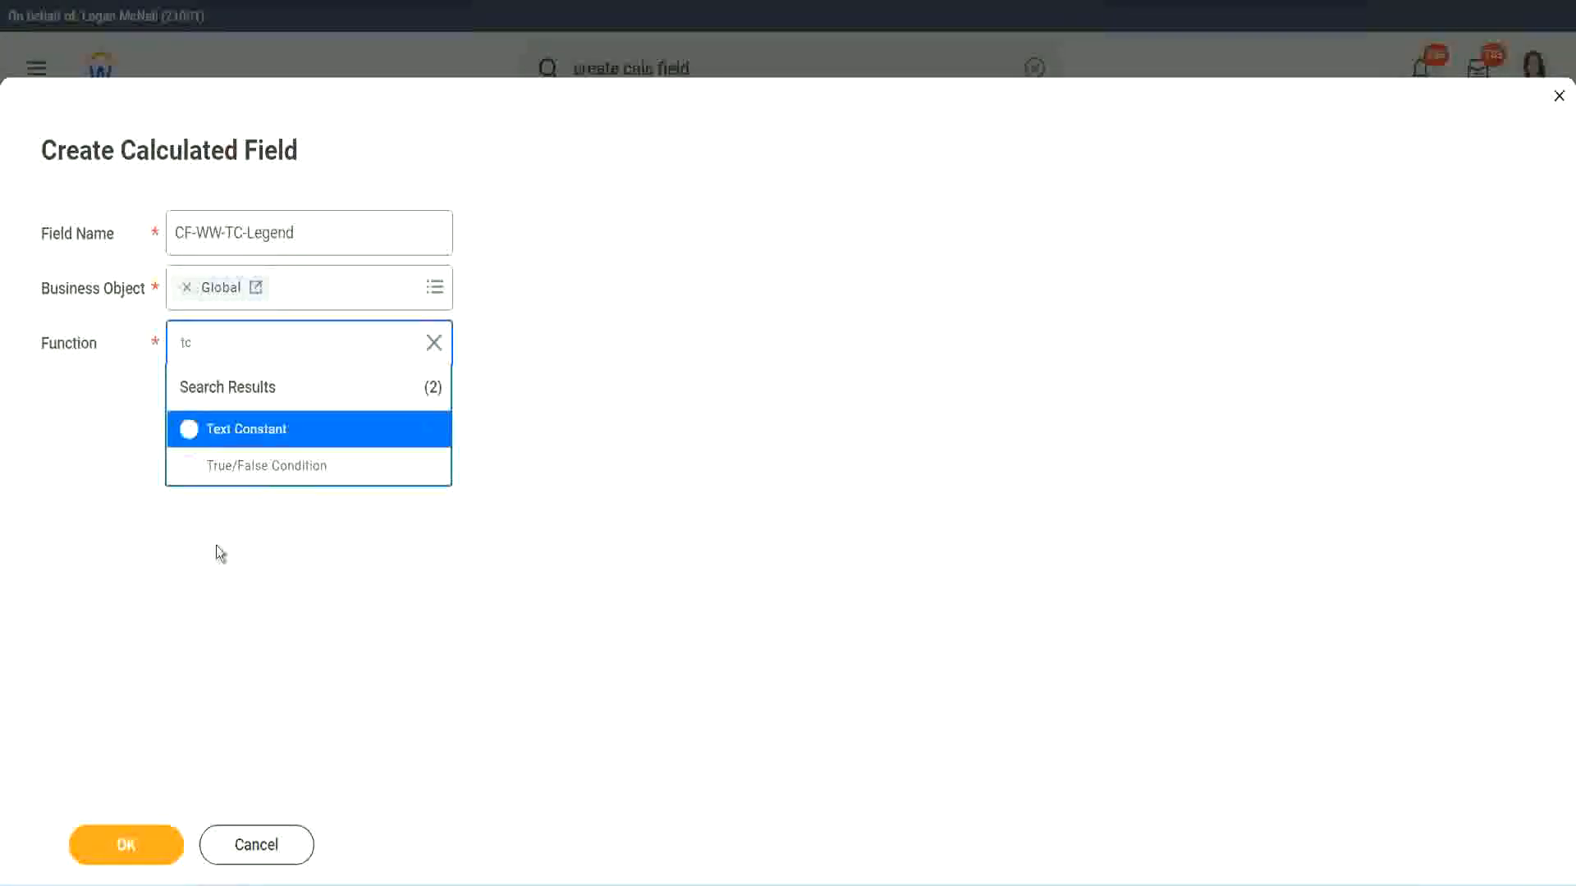
{"action": "left_click", "coordinate": [302, 430]}
{"action": "left_click", "coordinate": [125, 845]}
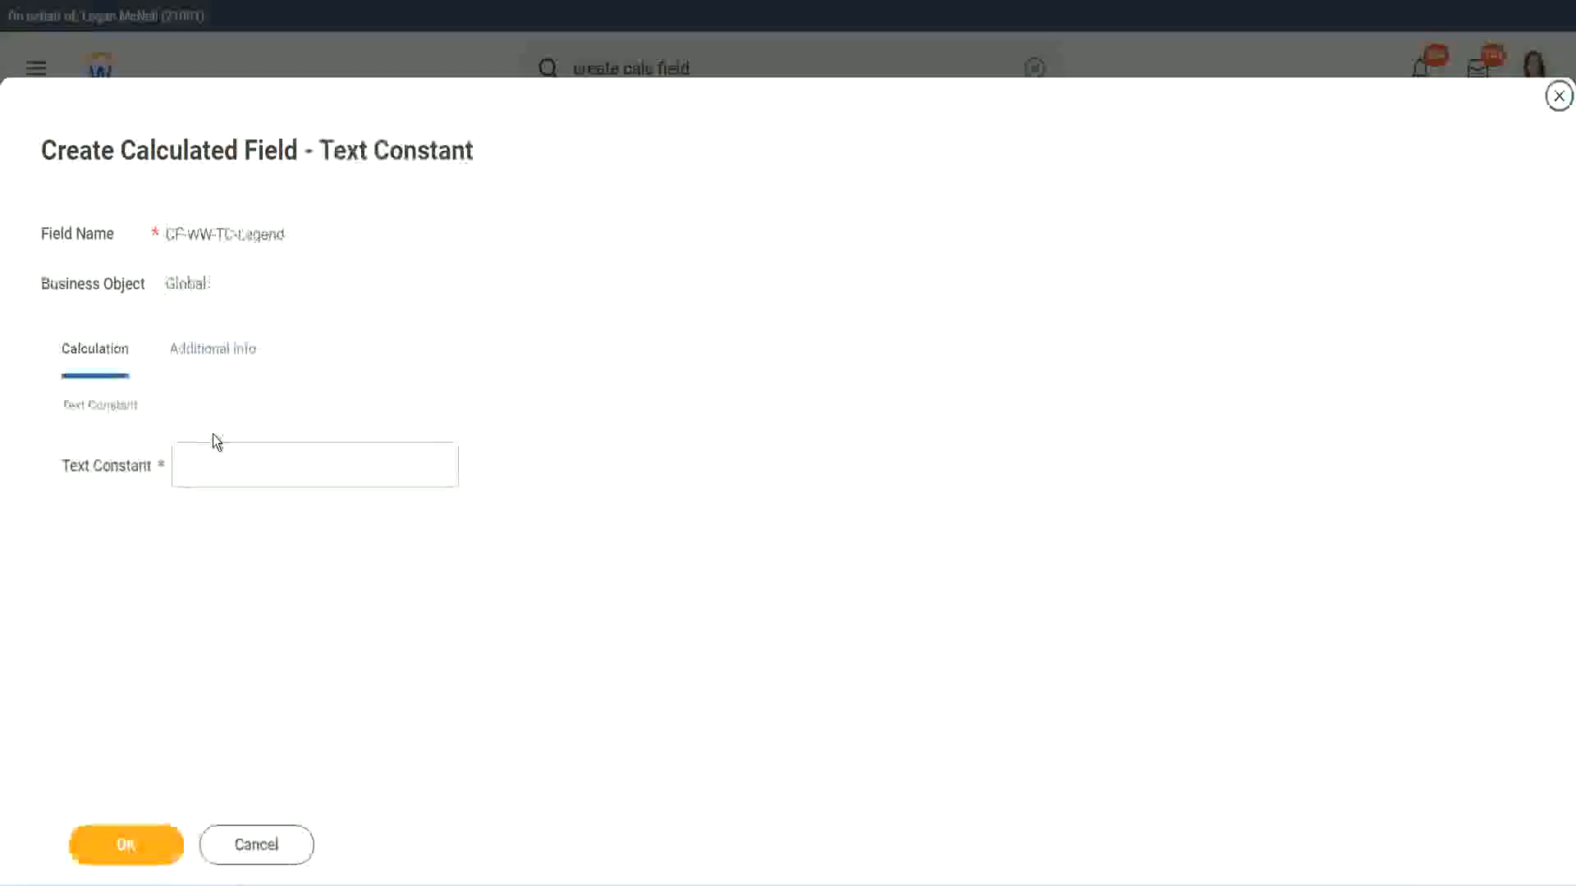
Enter Legend as the text constant and save the calculated field as the greater than 31 years return value.
{"action": "left_click", "coordinate": [204, 467]}
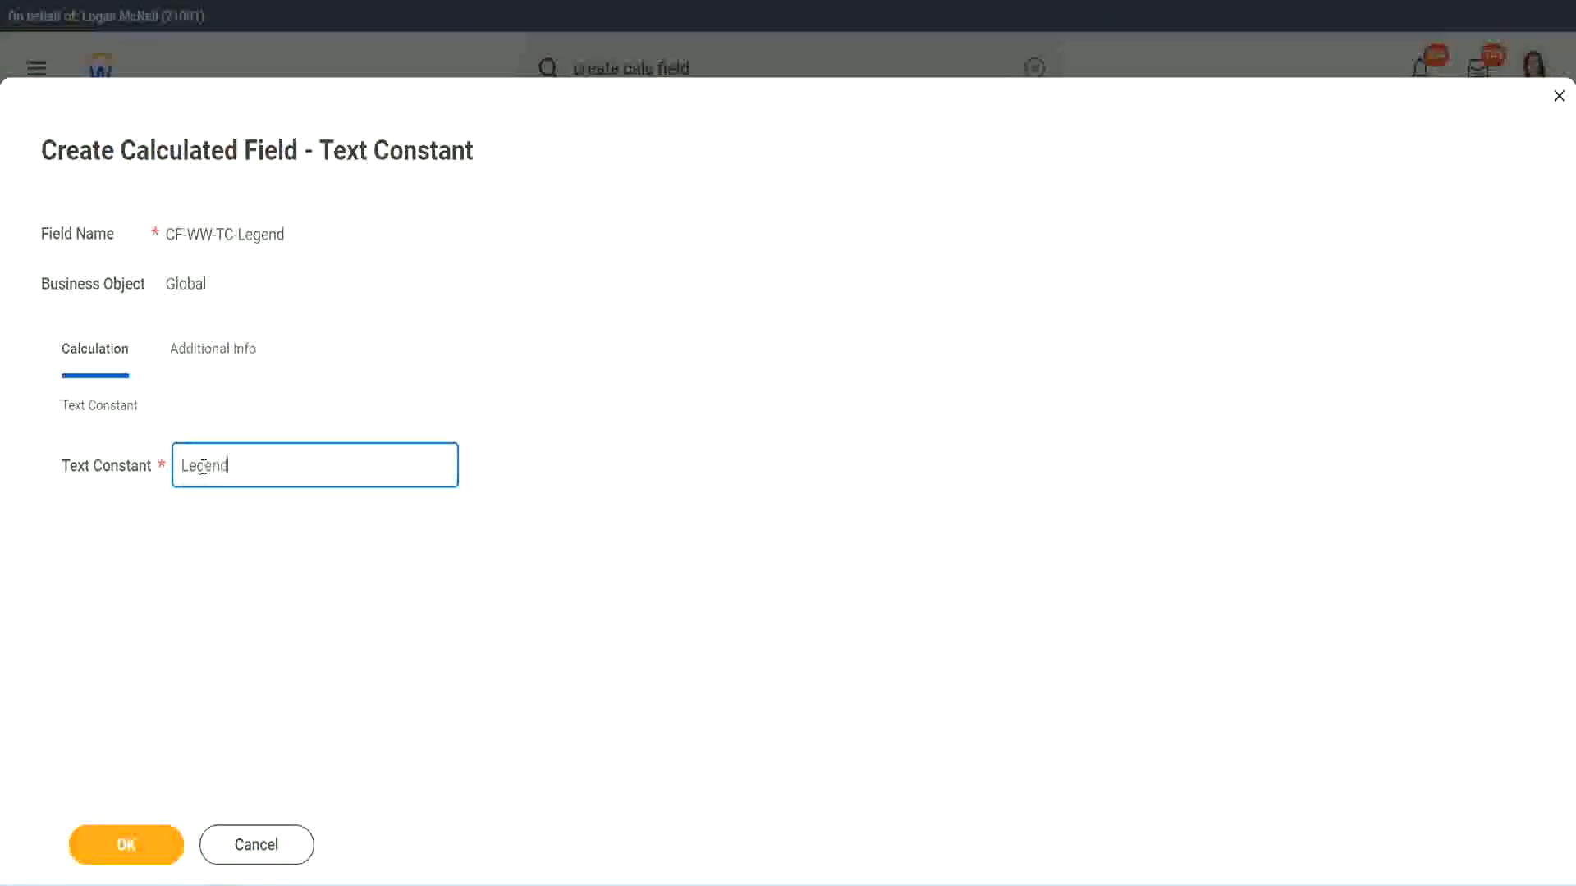
{"action": "left_click", "coordinate": [131, 847]}
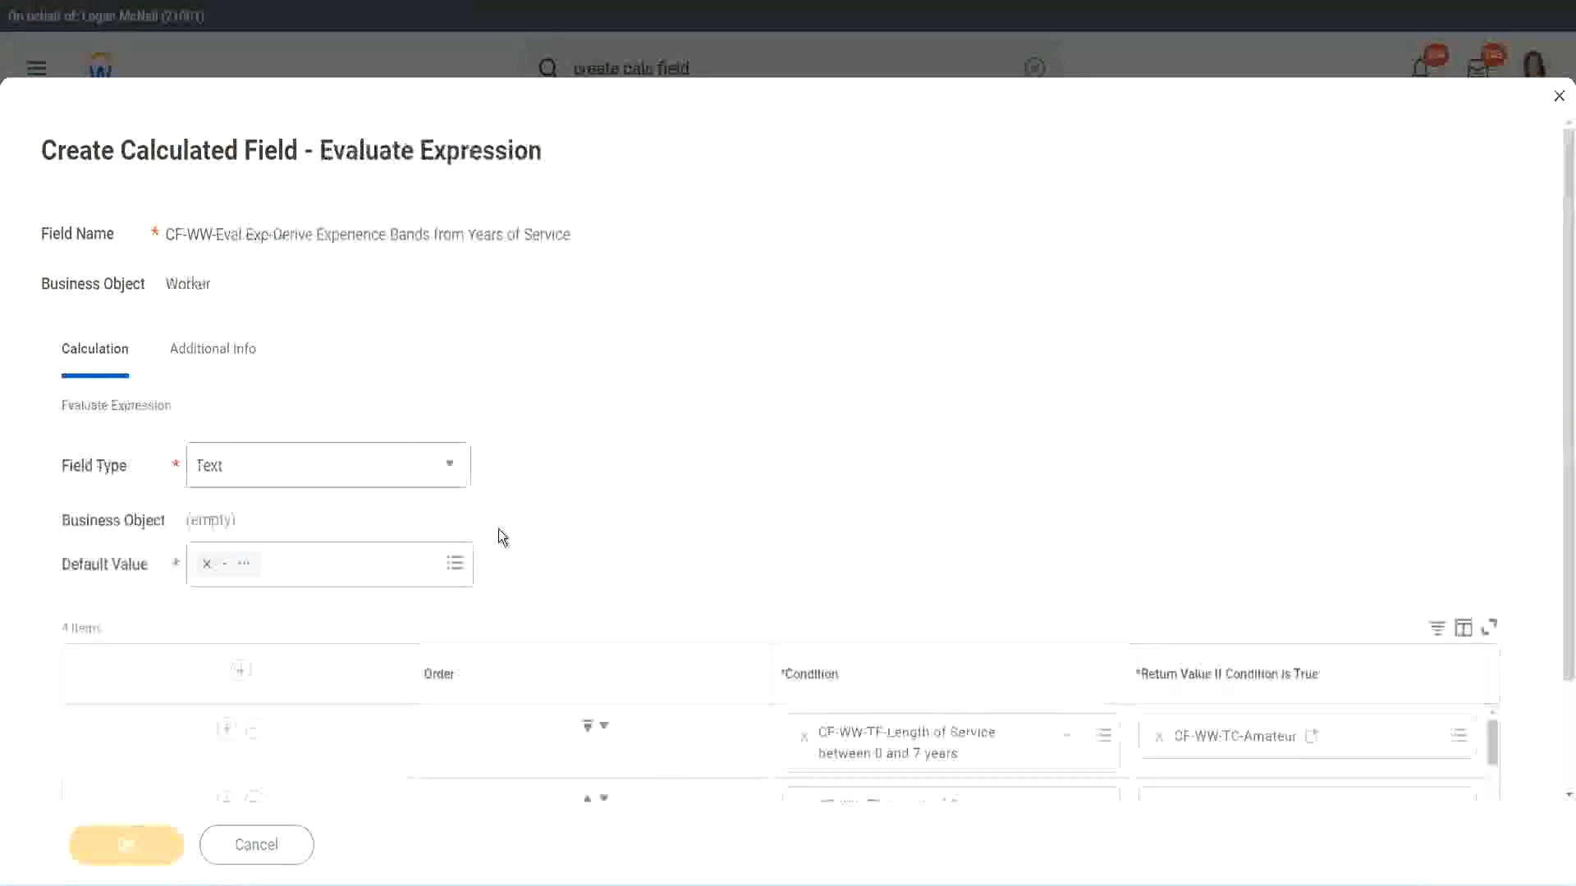
{"action": "scroll", "coordinate": [834, 439], "scroll_direction": "down", "scroll_amount": 3}
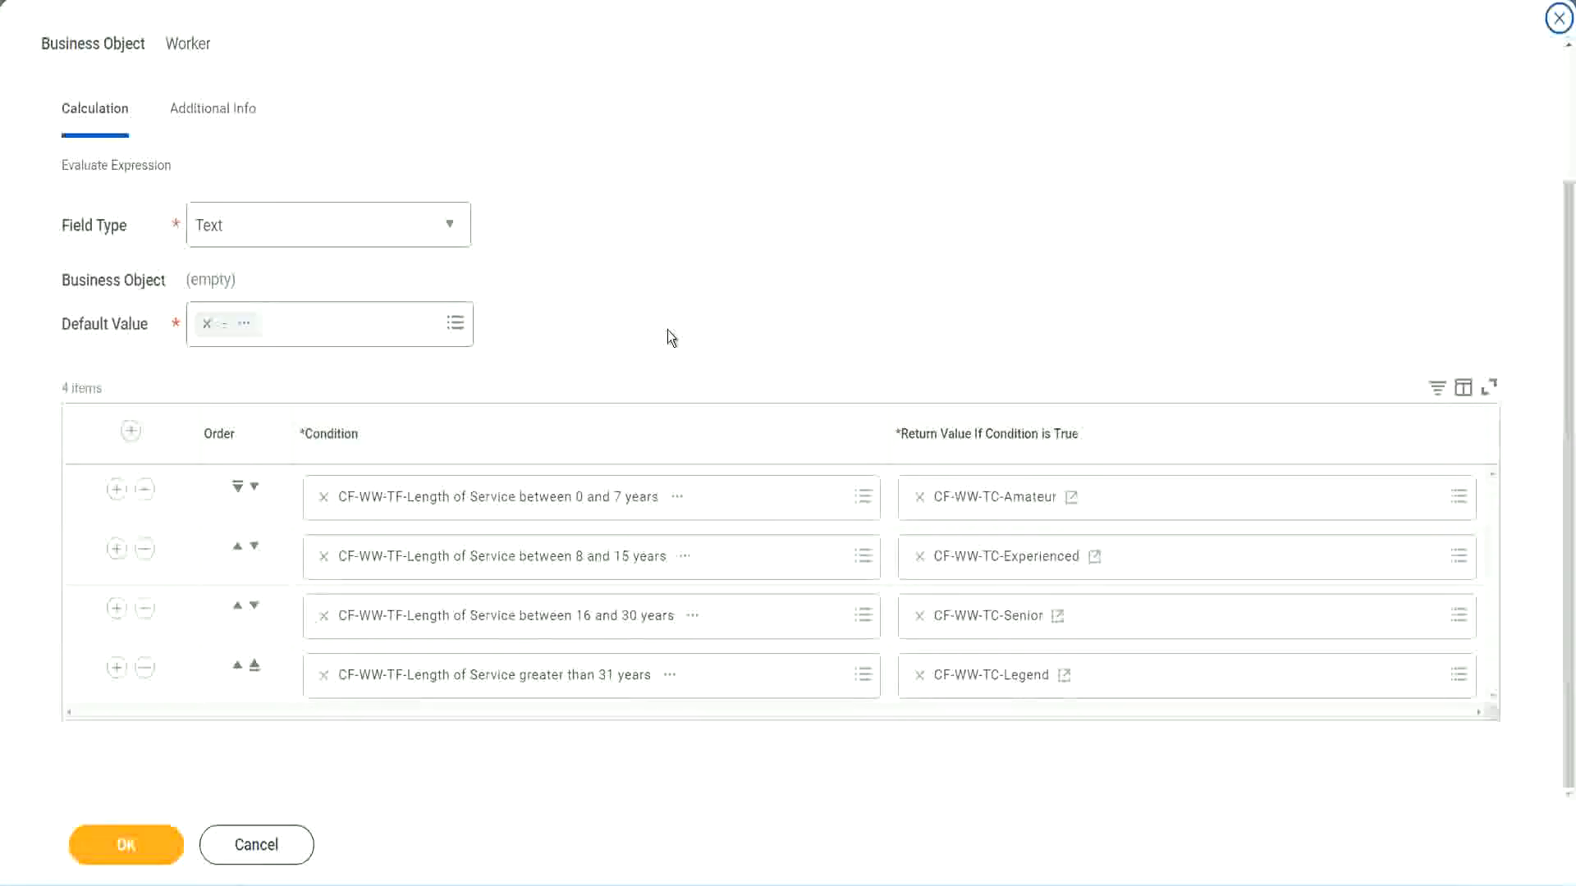
Review the field type, conditions and return values, and save the Evaluate Expression calculated field.
{"action": "scroll", "coordinate": [668, 330], "scroll_direction": "up", "scroll_amount": 2}
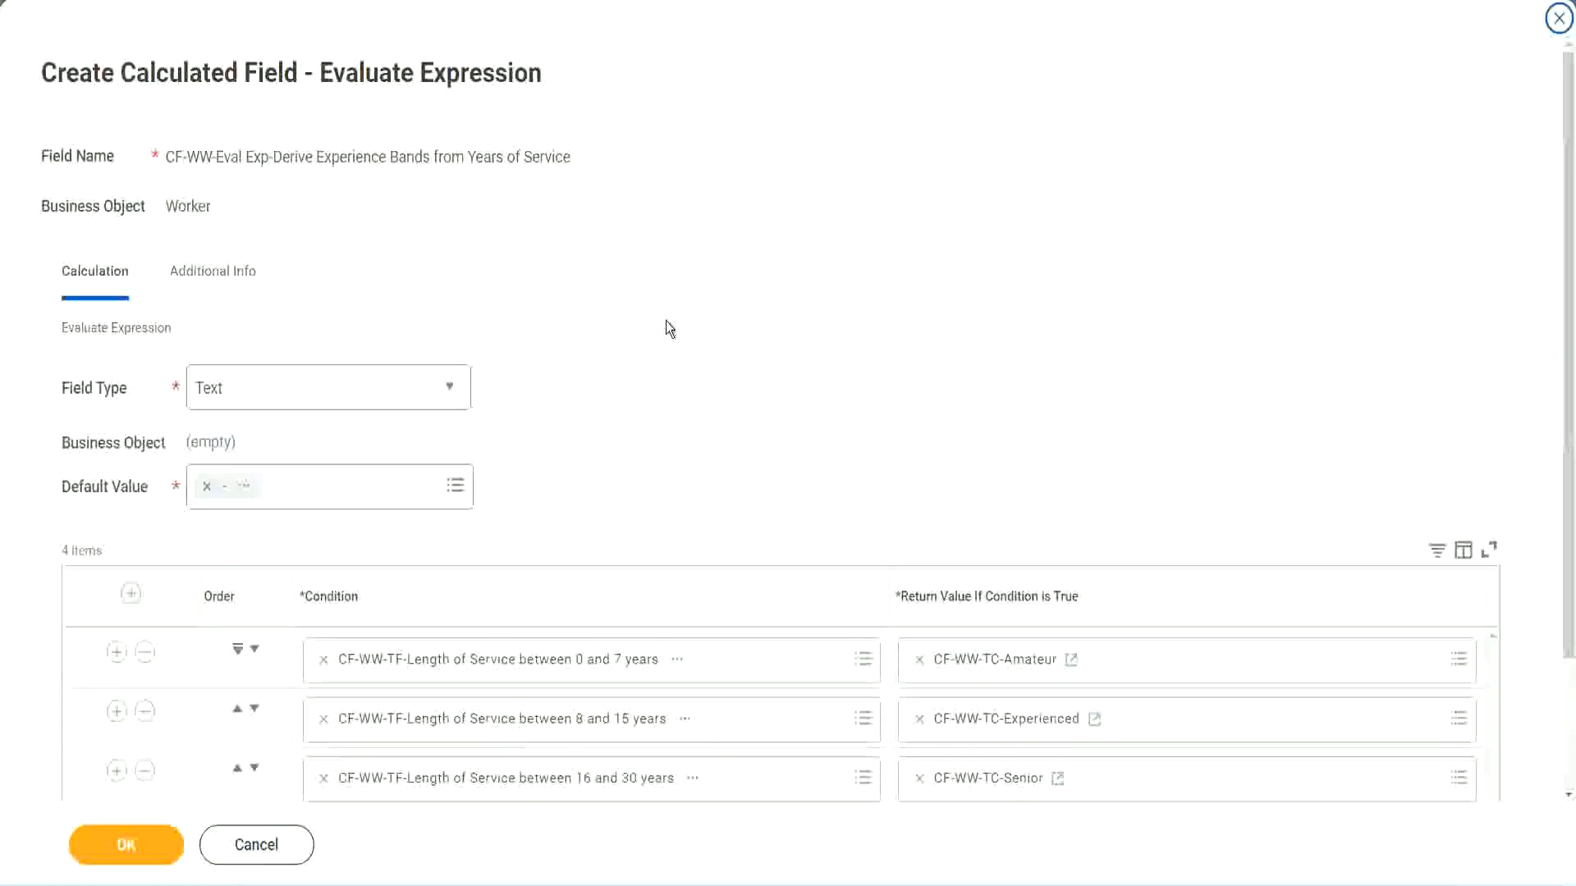
{"action": "scroll", "coordinate": [667, 322], "scroll_direction": "down", "scroll_amount": 2}
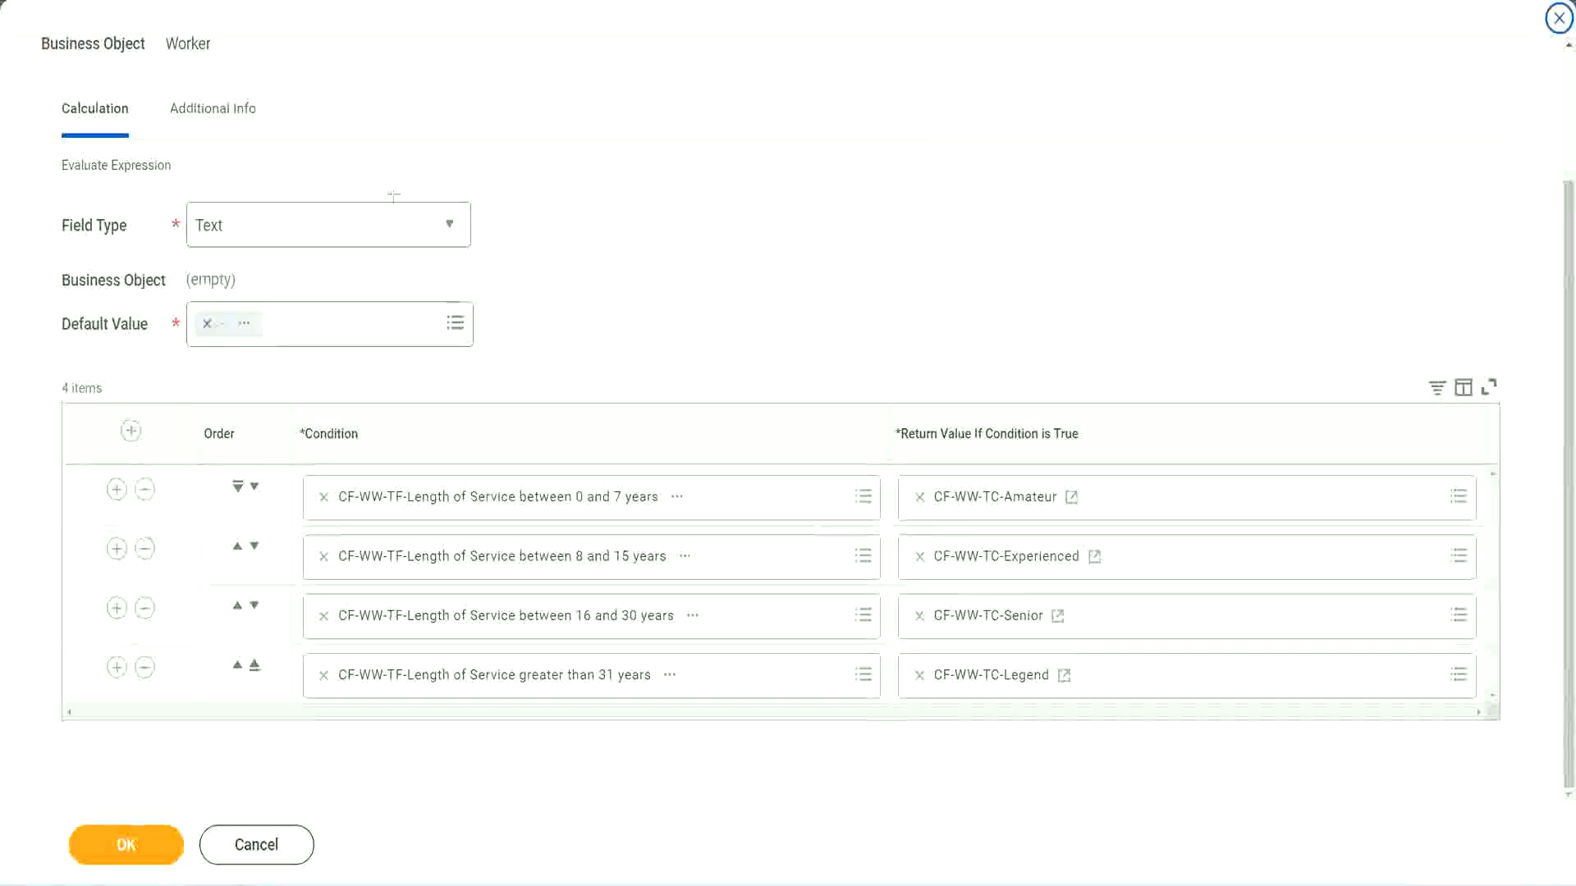
{"action": "left_click_drag", "start_coordinate": [1009, 232], "coordinate": [1023, 393]}
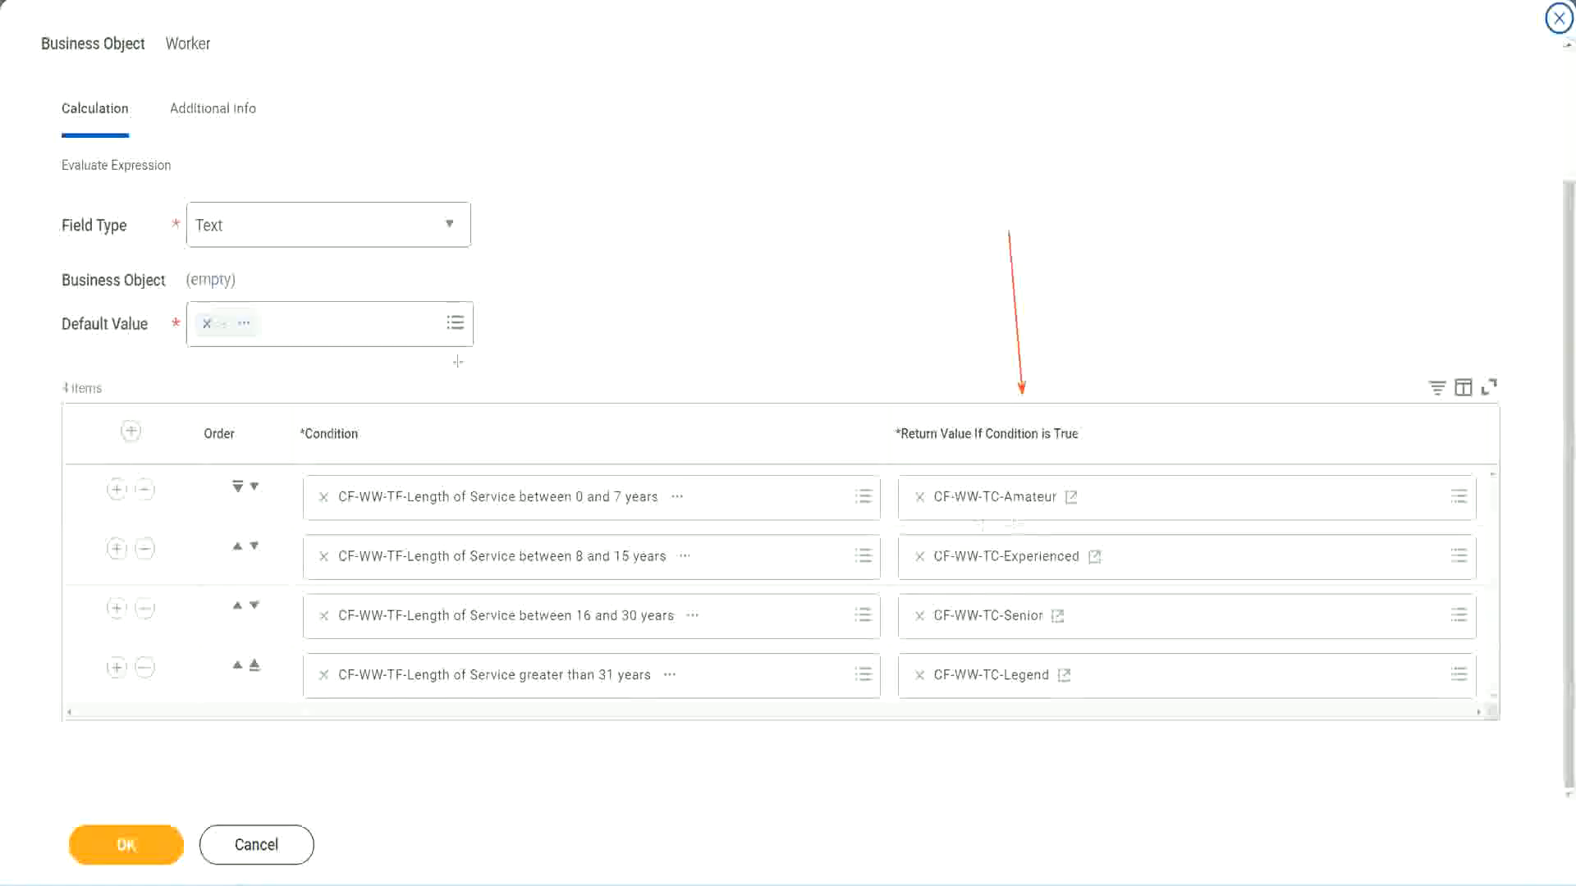
{"action": "left_click_drag", "start_coordinate": [195, 141], "coordinate": [202, 197]}
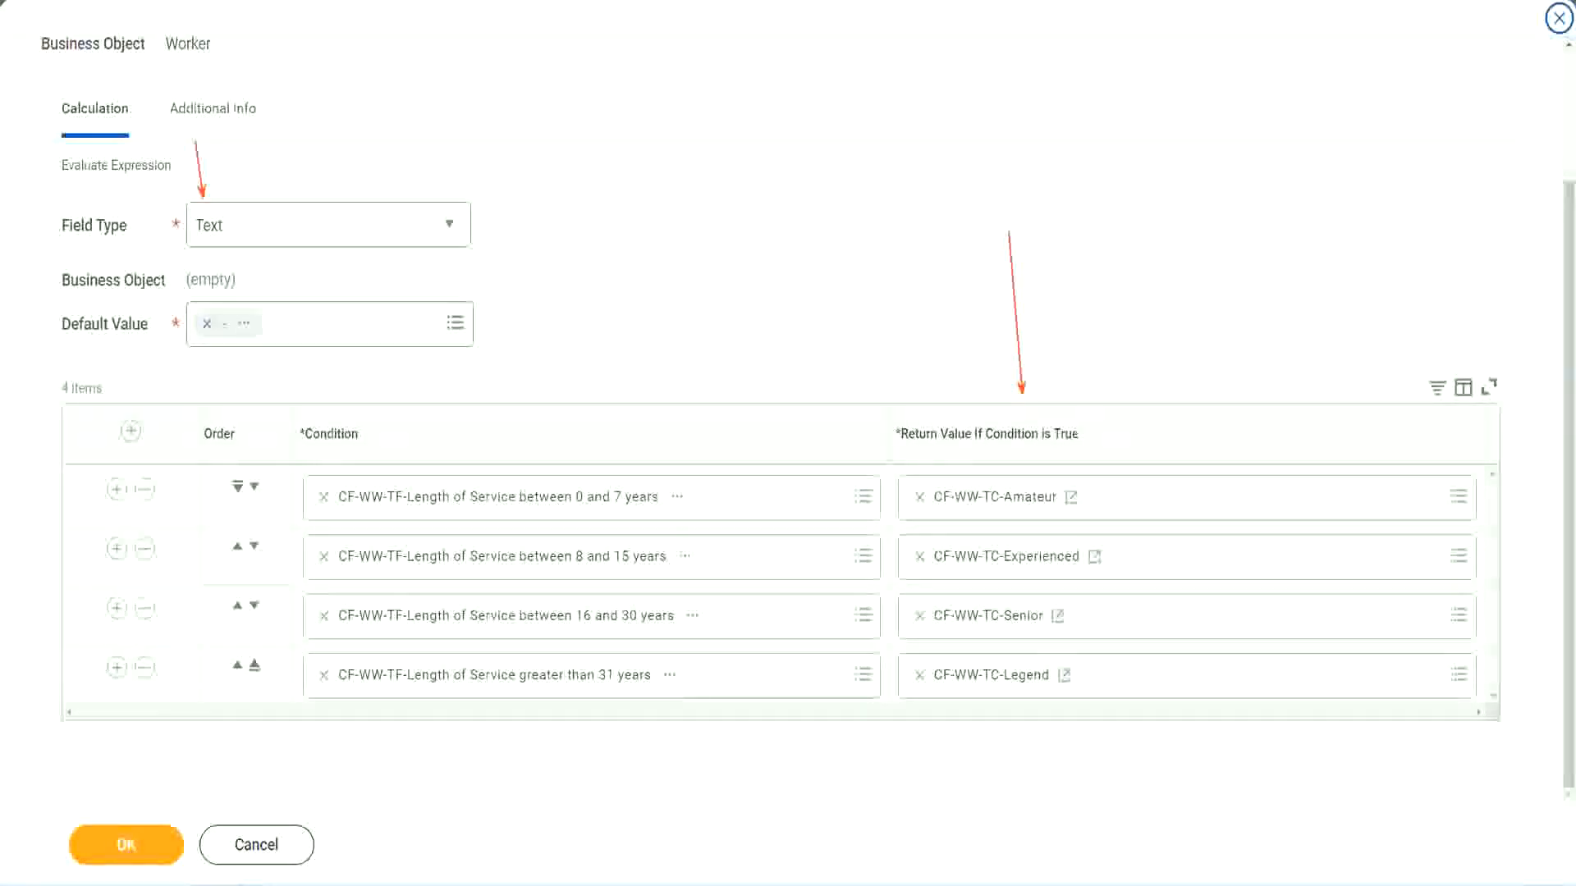
{"action": "left_click", "coordinate": [137, 841]}
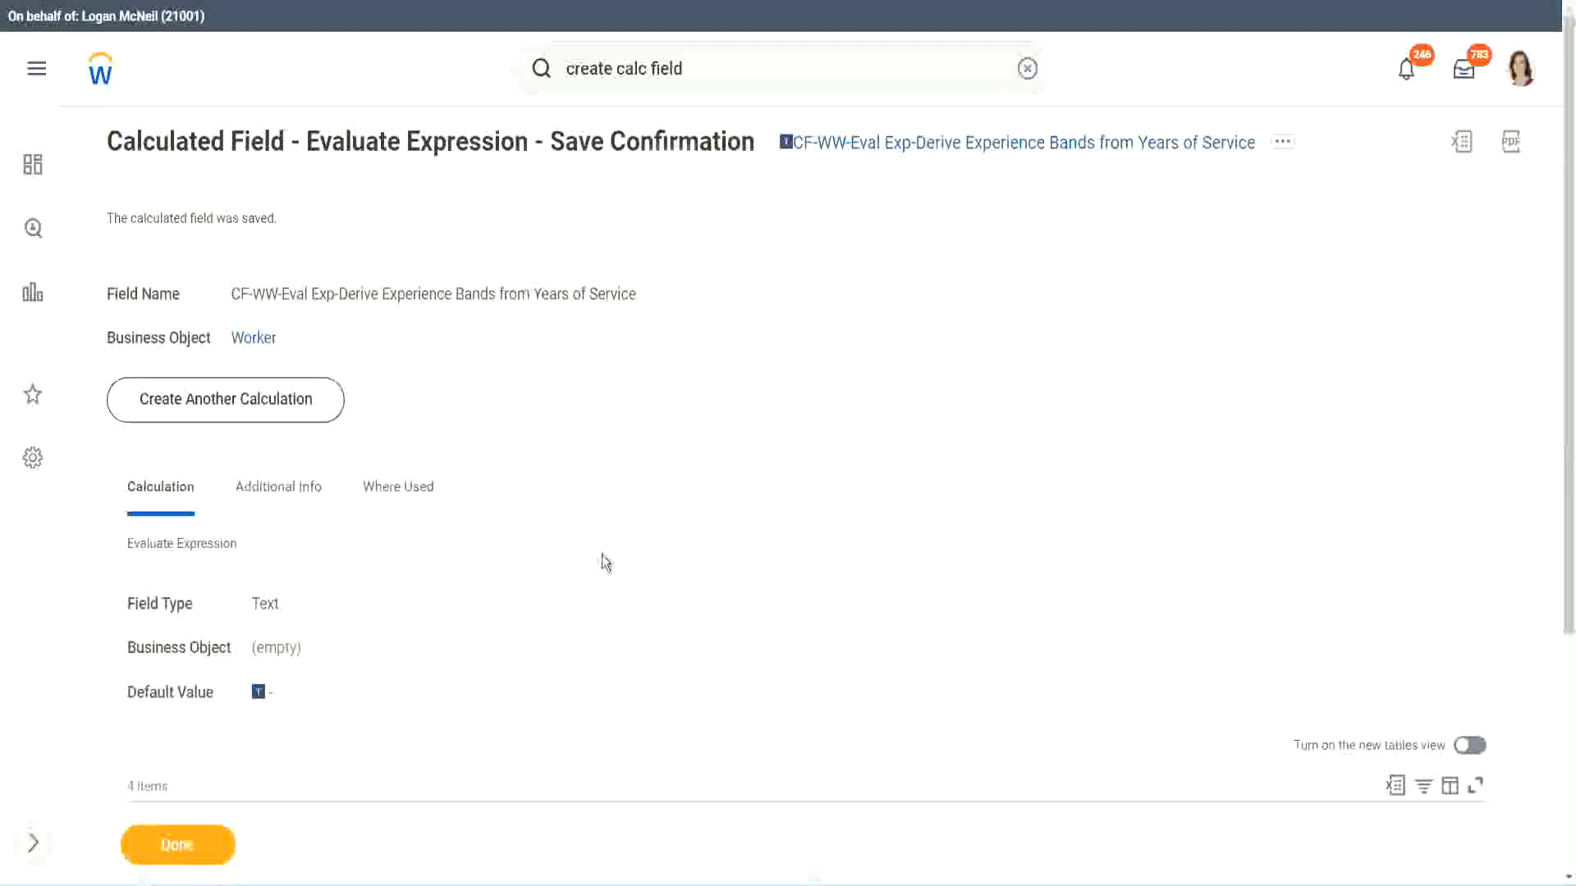
Review the saved conditions and copy the name of the new experience bands calculated field.
{"action": "scroll", "coordinate": [623, 575], "scroll_direction": "down", "scroll_amount": 4}
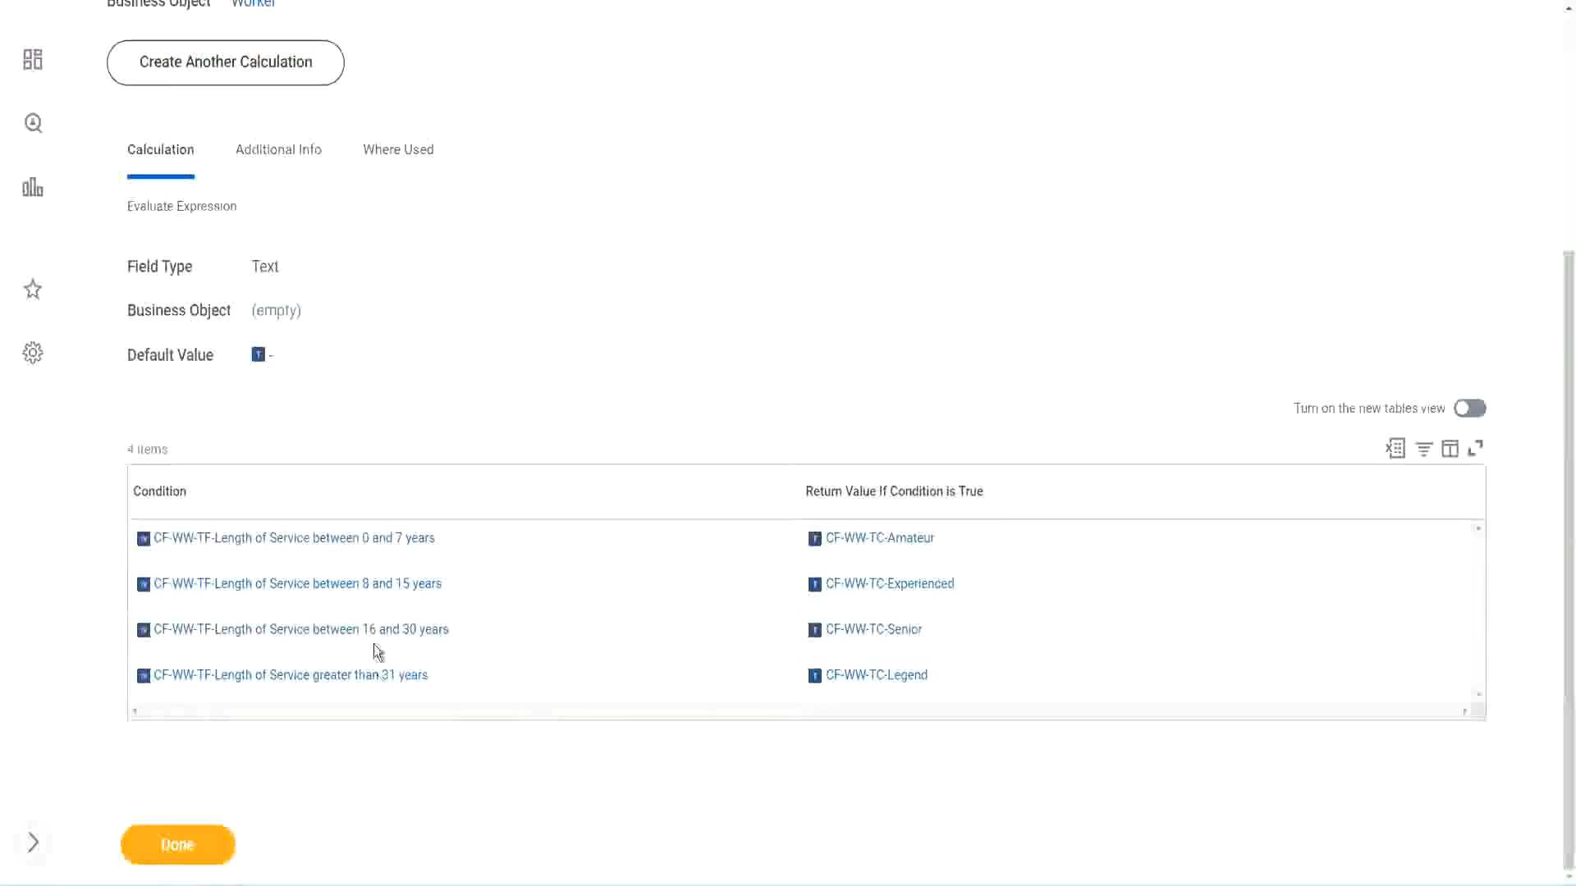
{"action": "scroll", "coordinate": [440, 489], "scroll_direction": "up", "scroll_amount": 4}
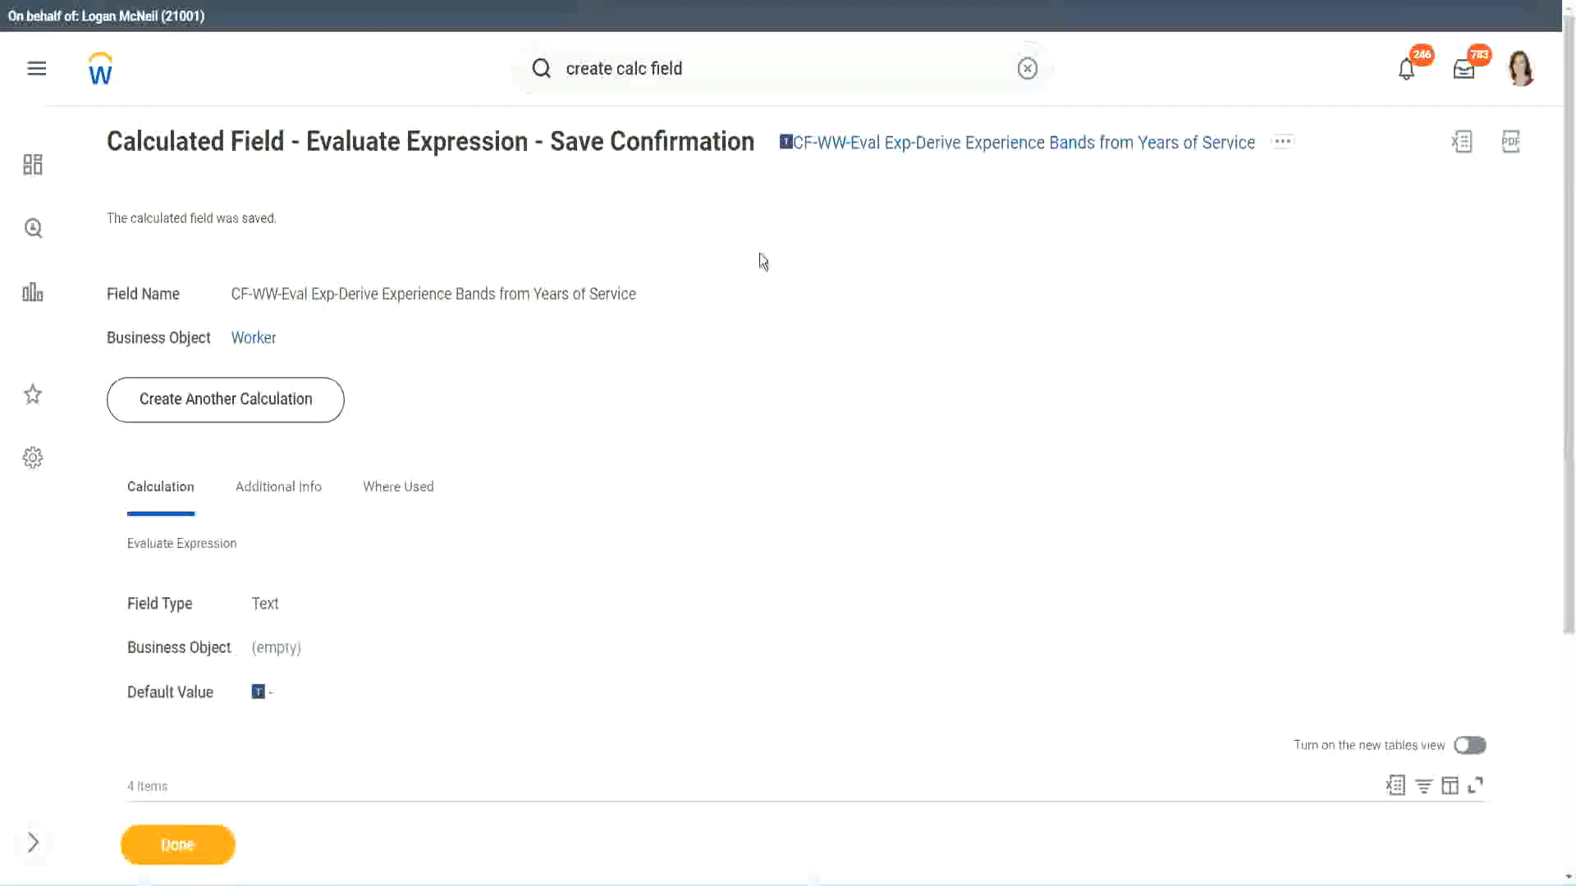
{"action": "right_click", "coordinate": [925, 155]}
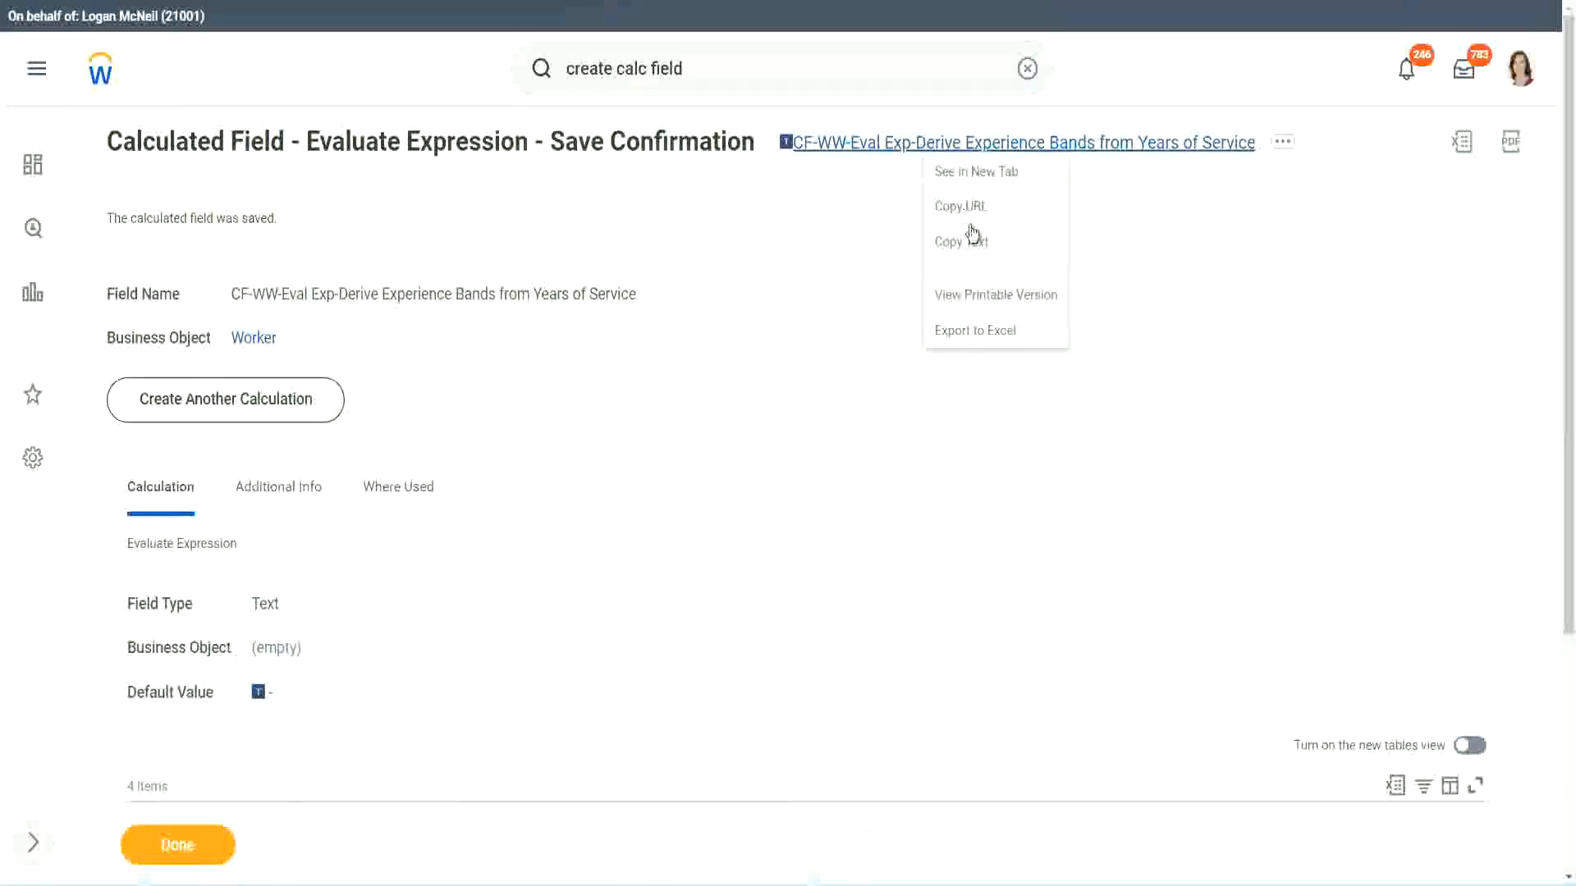
{"action": "left_click", "coordinate": [970, 250]}
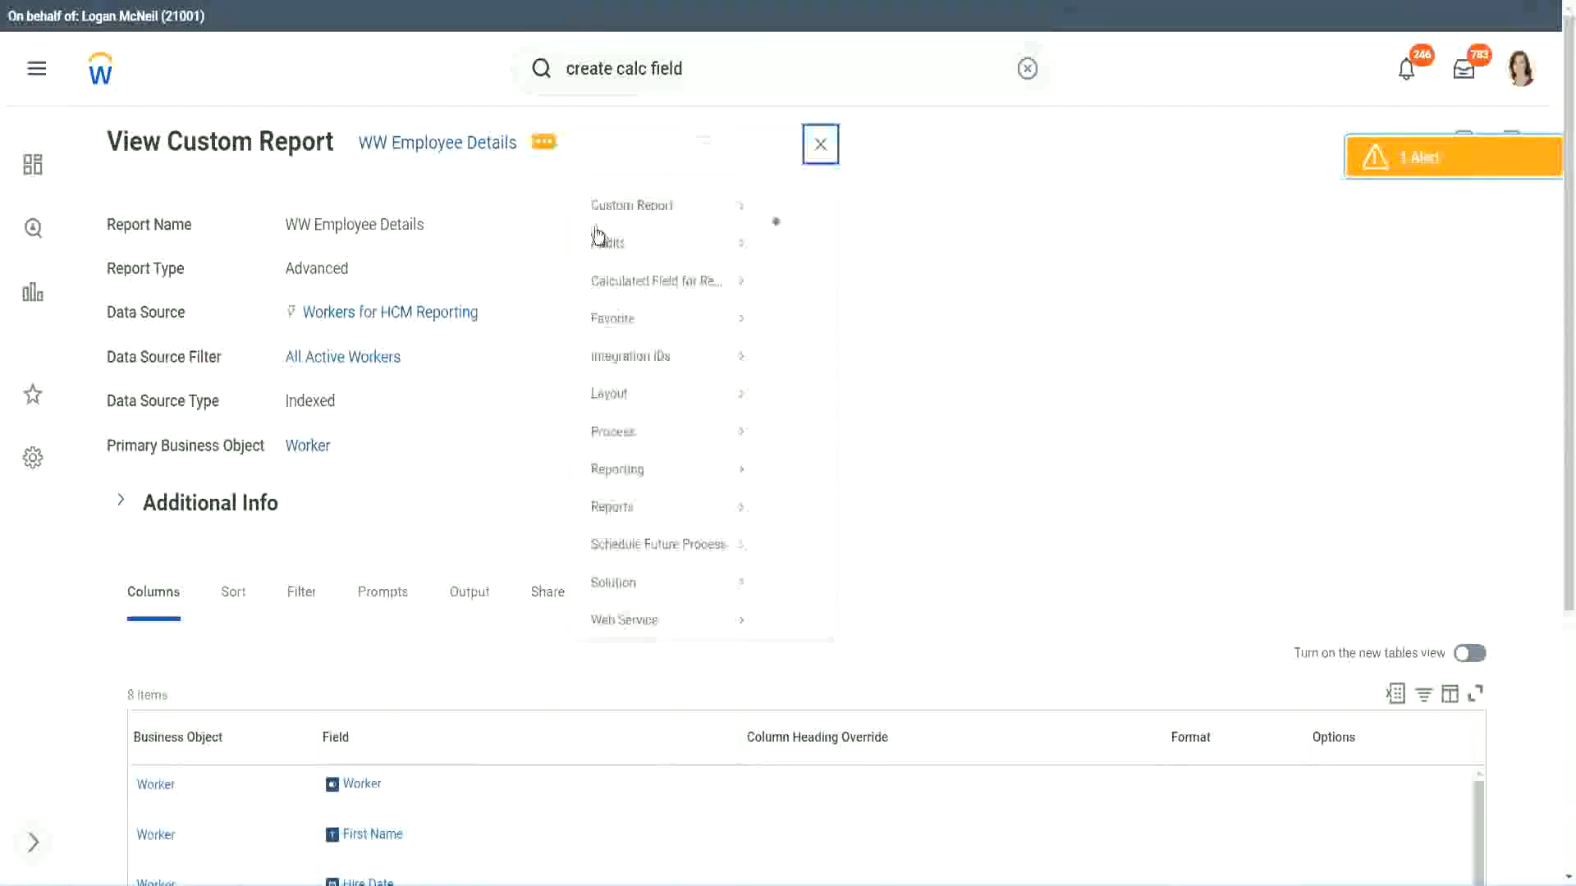
Open the WW Employee Details custom report for editing and go to its column definitions.
{"action": "mouse_move", "coordinate": [643, 234]}
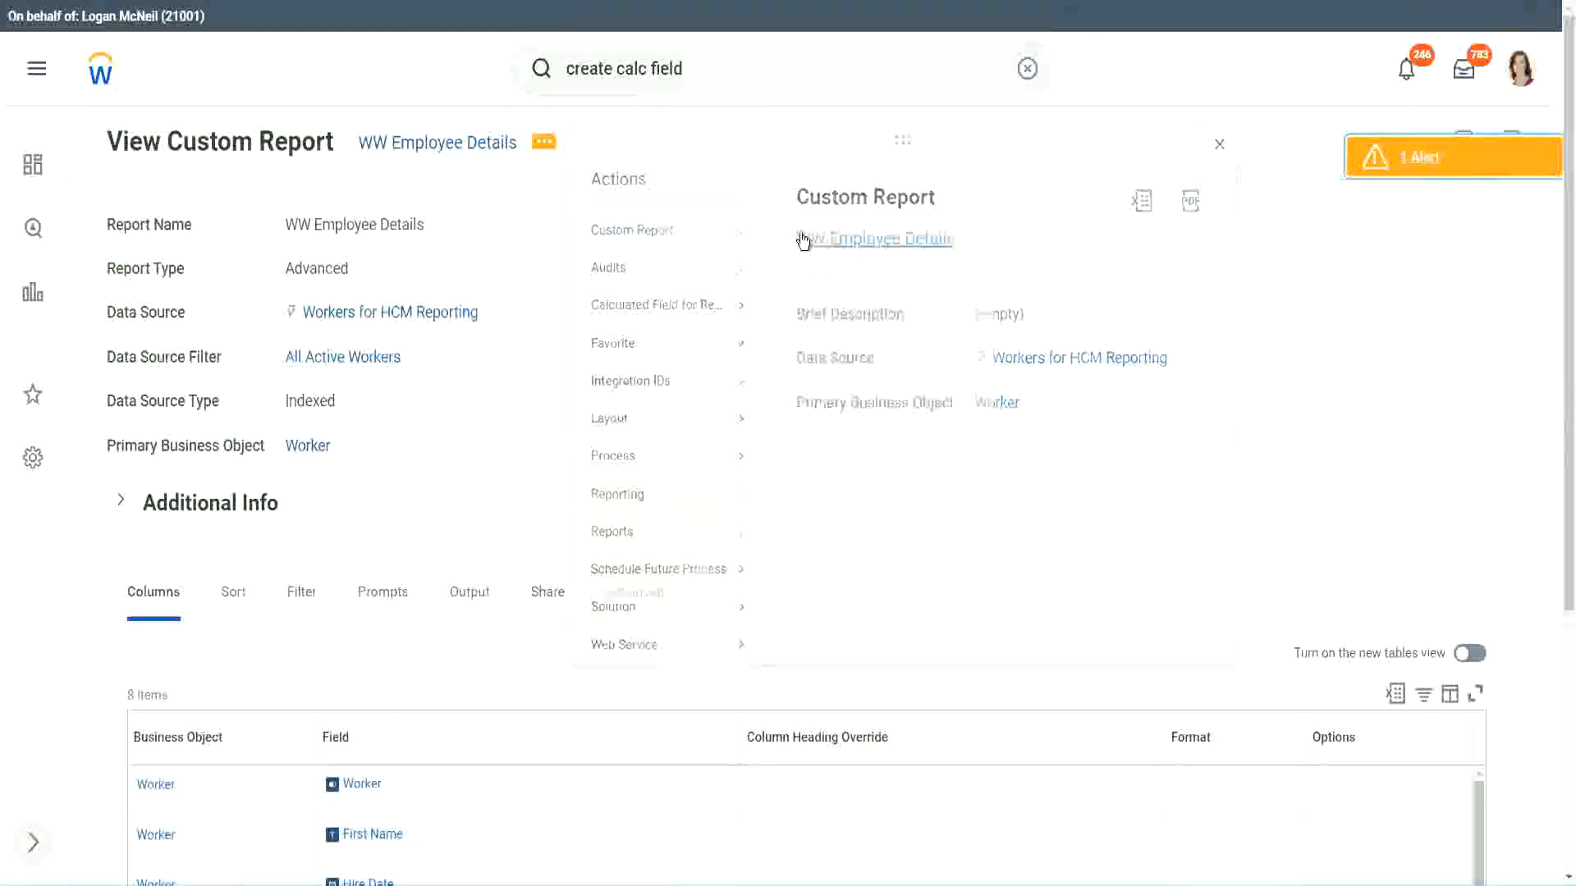
{"action": "left_click", "coordinate": [802, 240]}
{"action": "scroll", "coordinate": [574, 353], "scroll_direction": "down", "scroll_amount": 4}
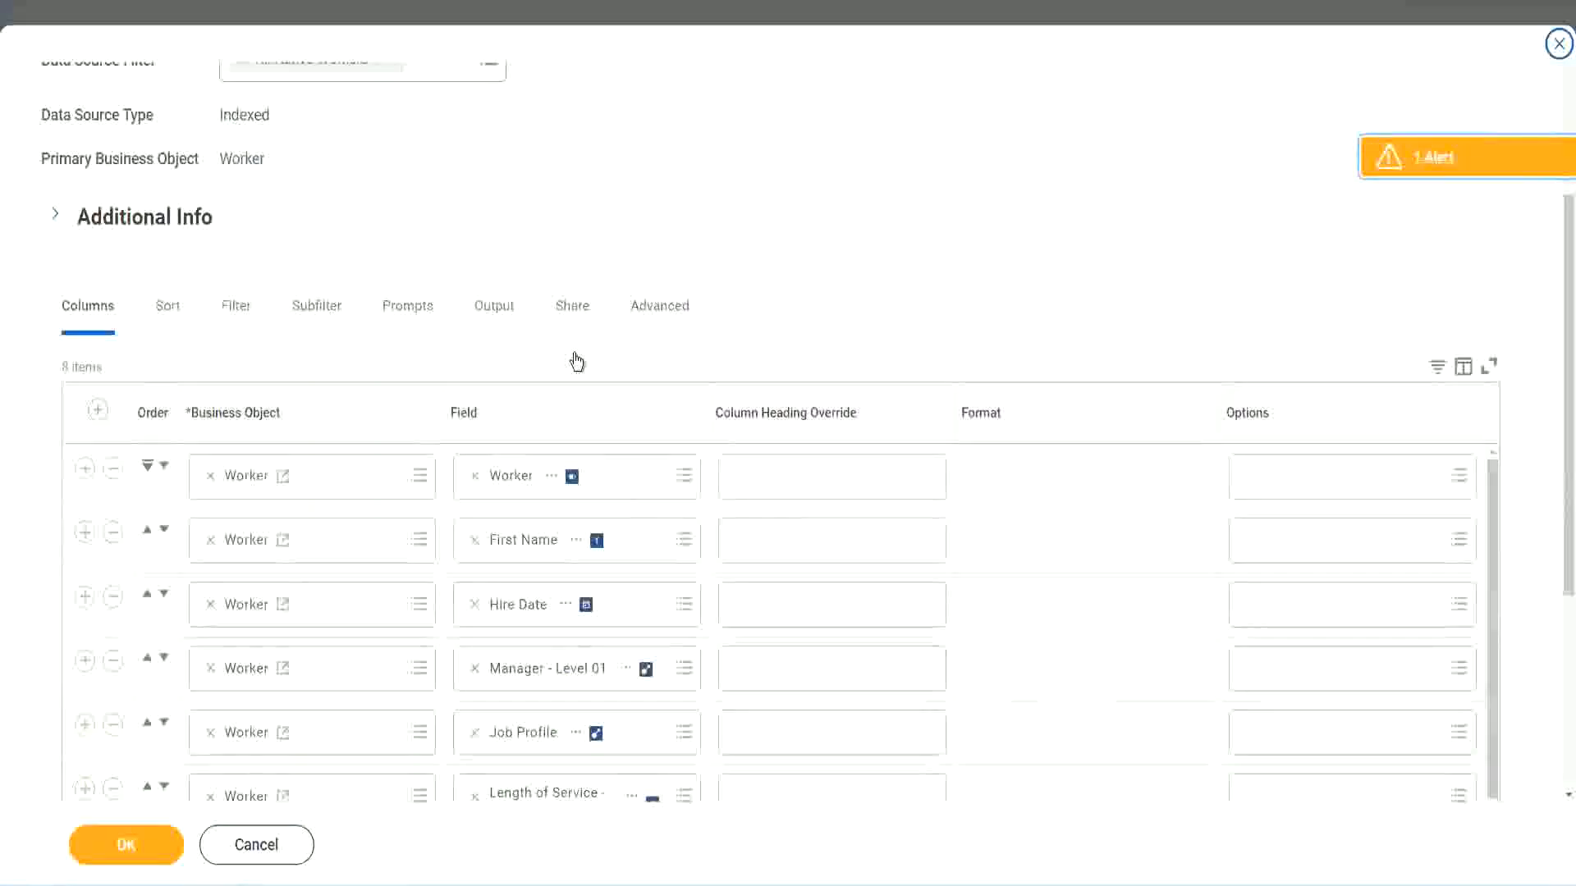
{"action": "scroll", "coordinate": [577, 356], "scroll_direction": "down", "scroll_amount": 2}
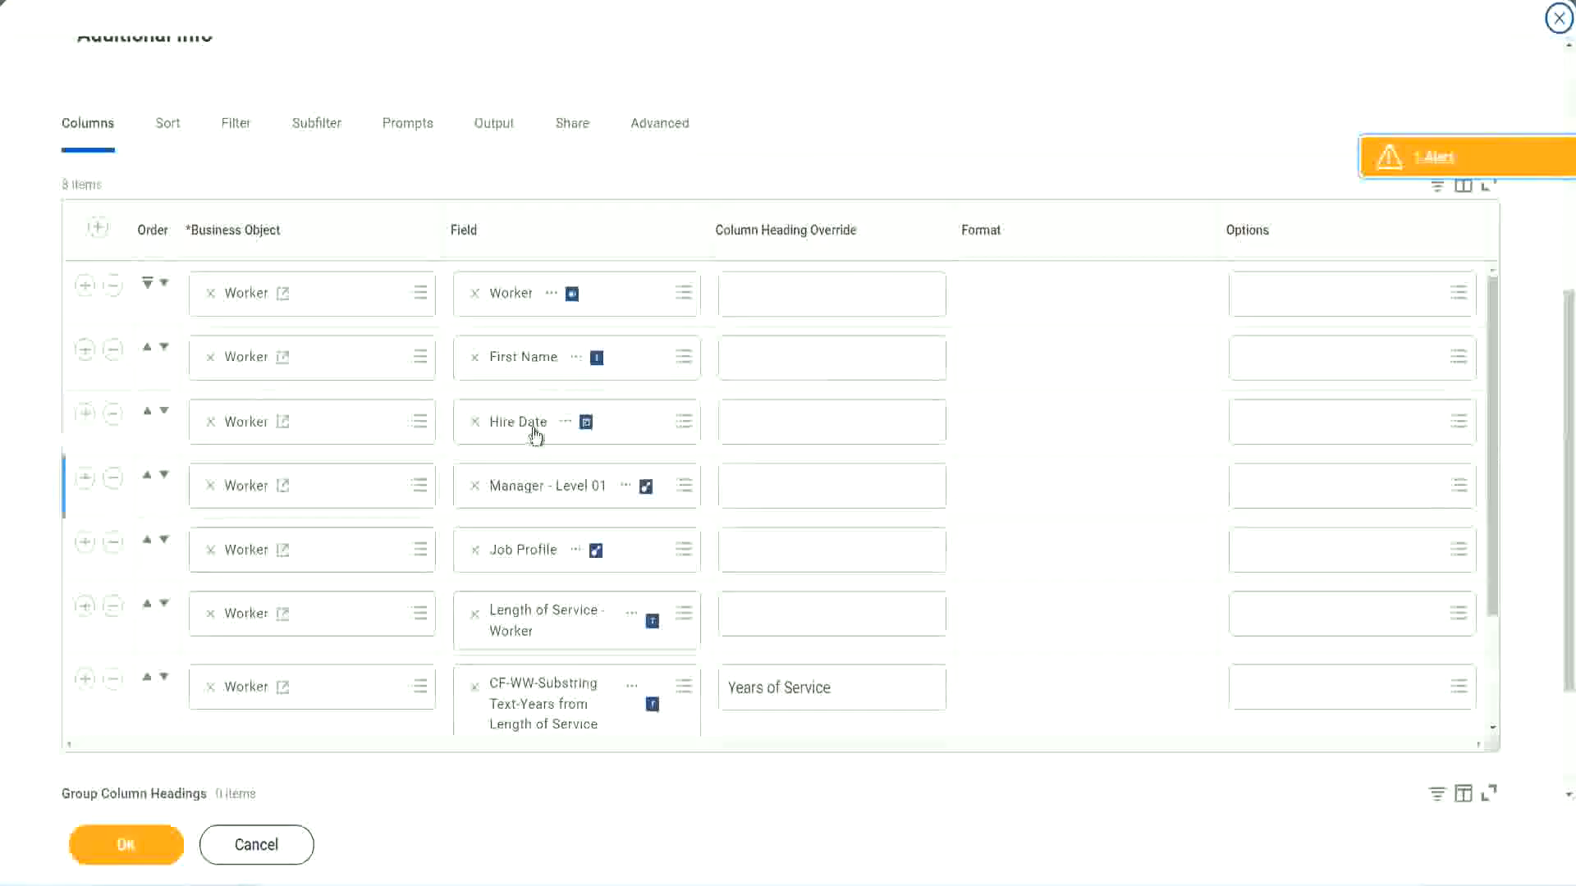
Add a Worker column row as the last report column and remove the Years of Service substring column.
{"action": "left_click", "coordinate": [85, 682]}
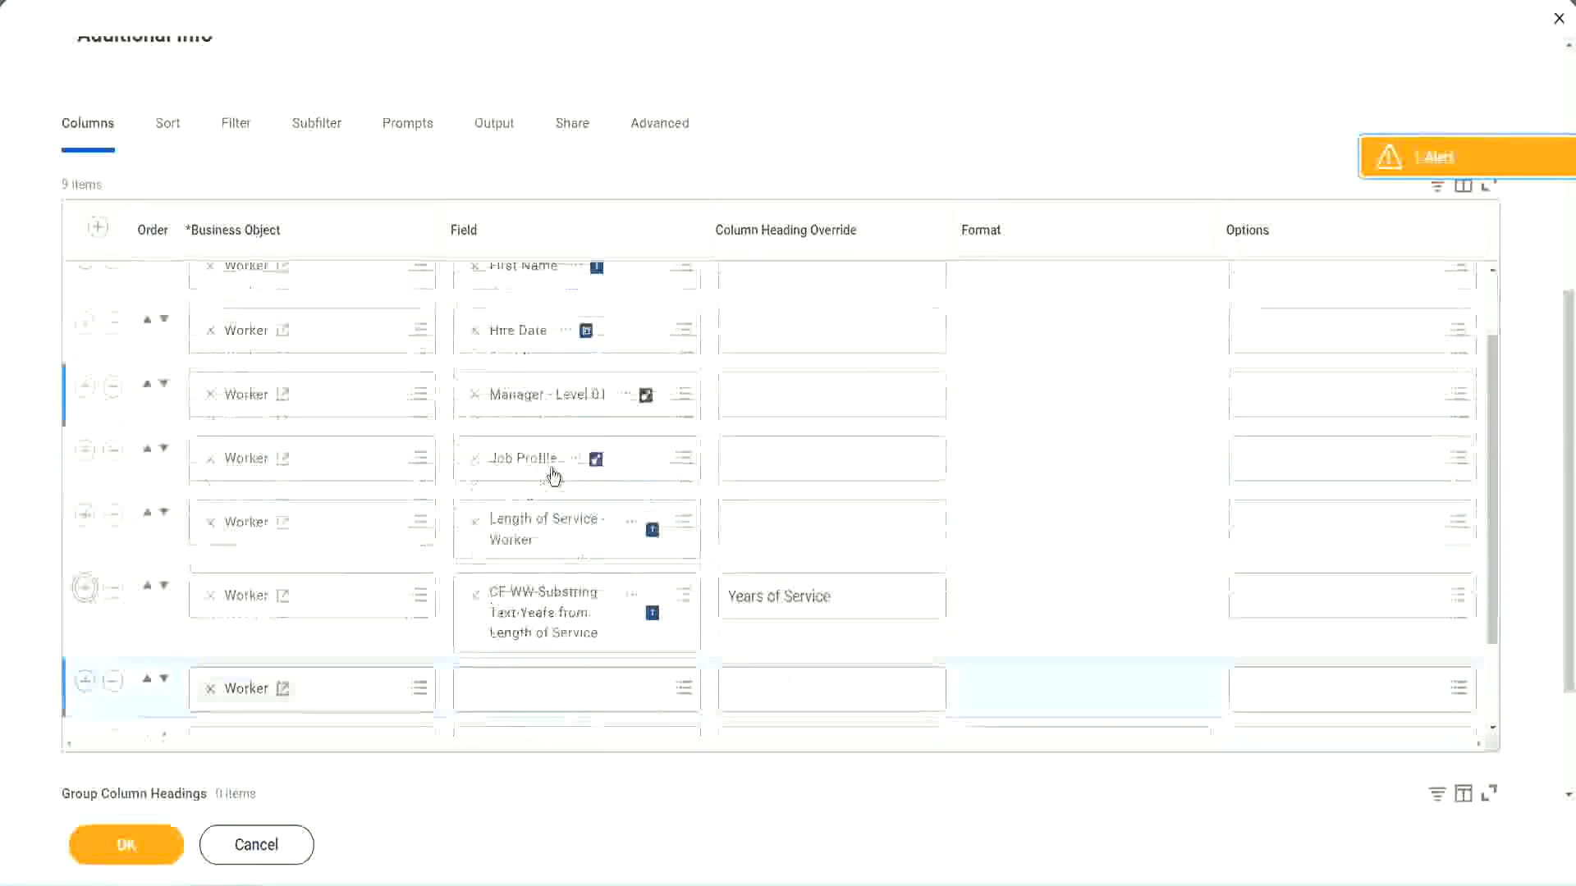
{"action": "scroll", "coordinate": [554, 476], "scroll_direction": "down", "scroll_amount": 4}
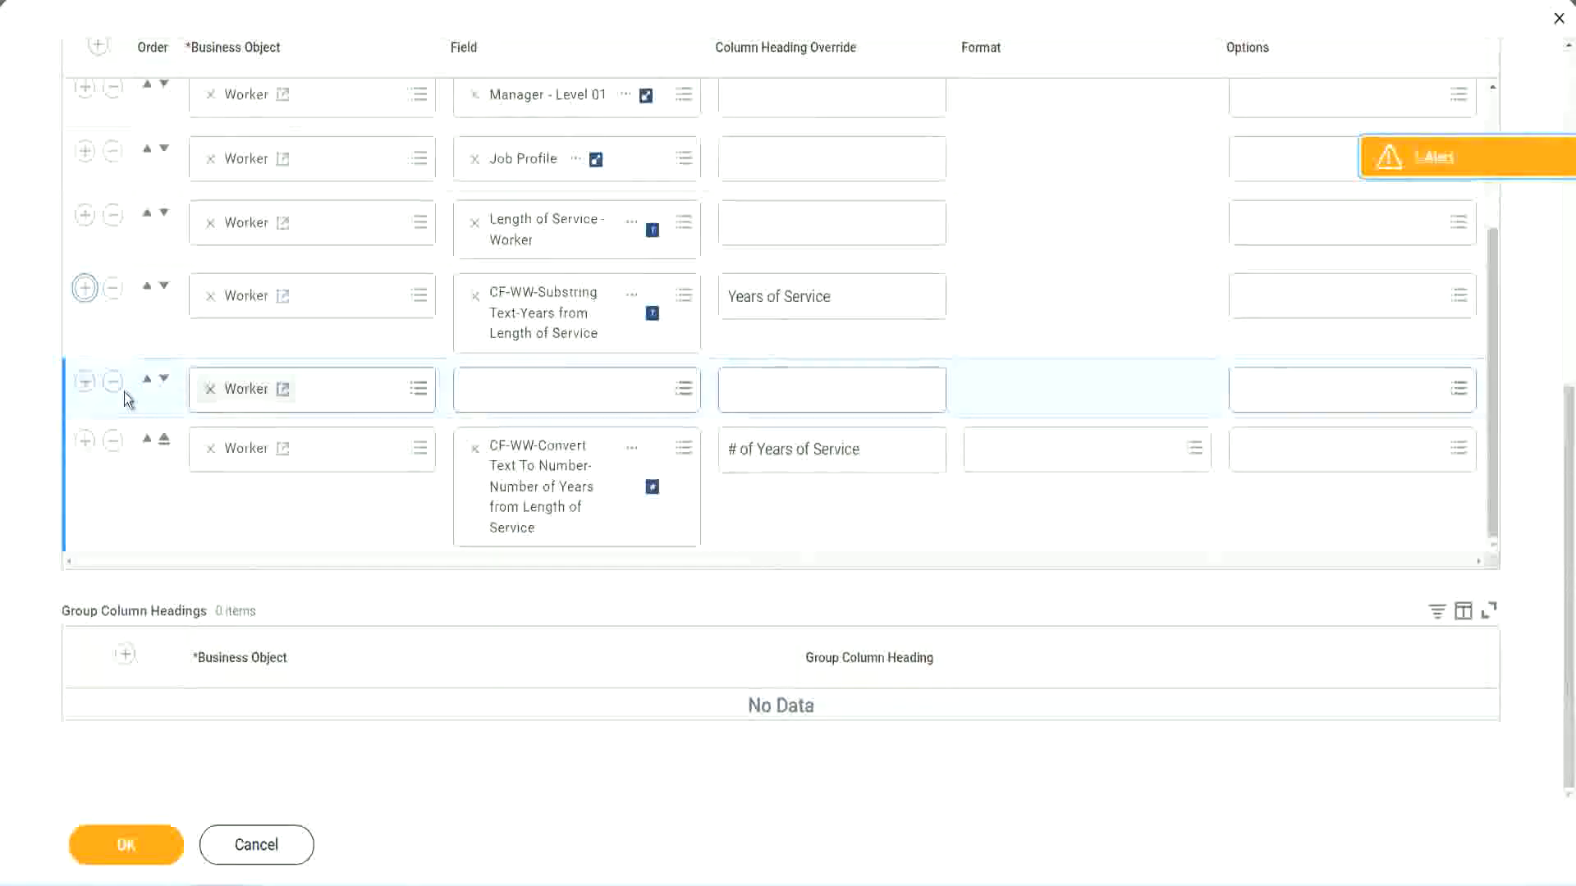
{"action": "left_click", "coordinate": [164, 381]}
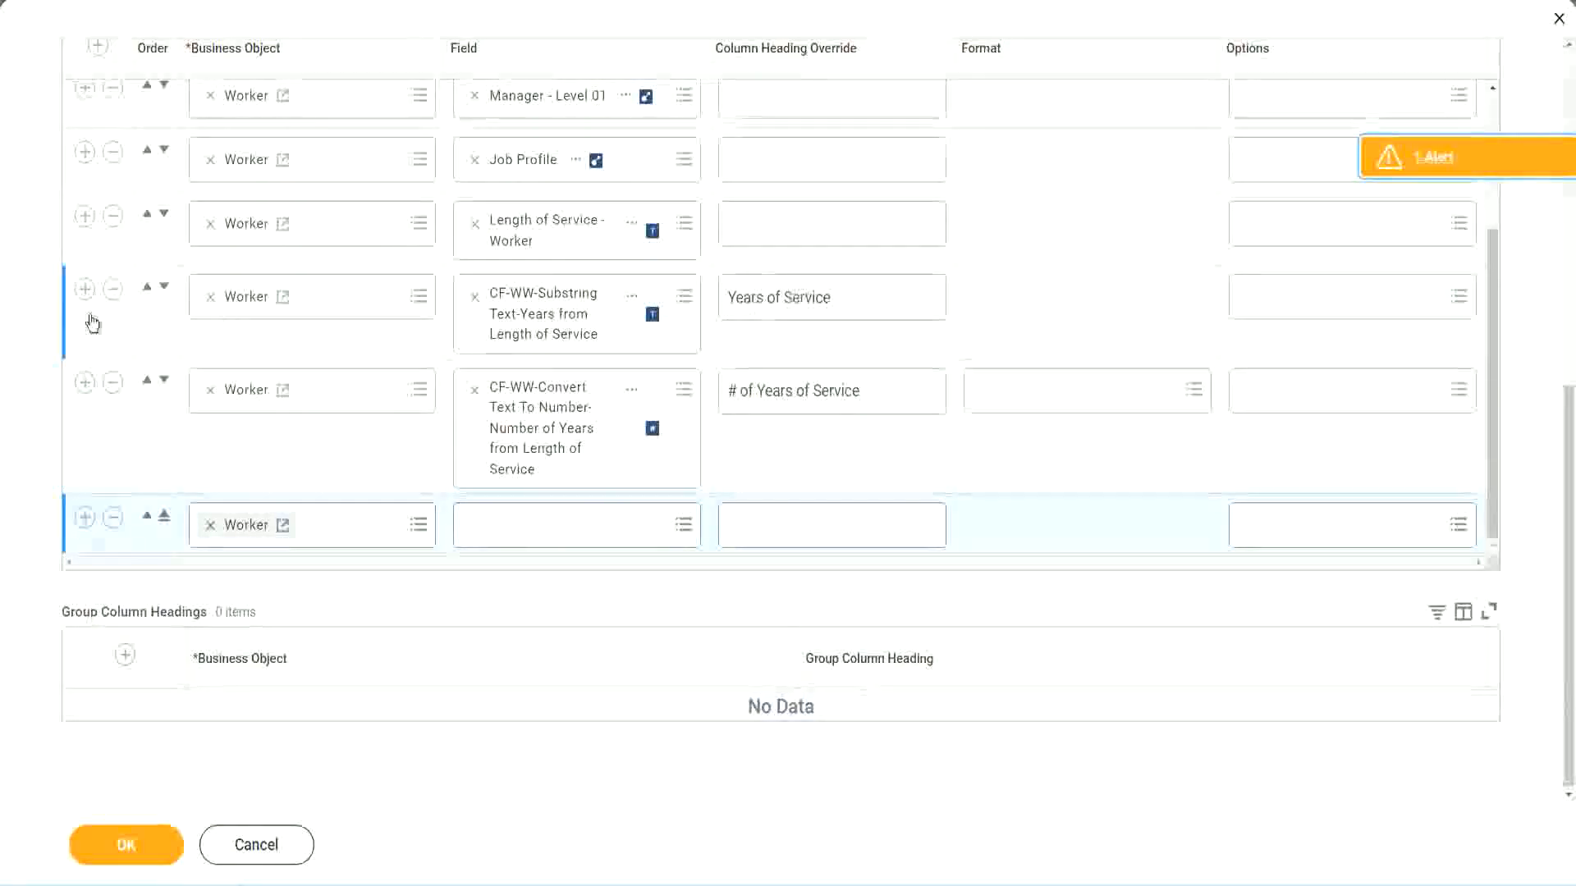
{"action": "left_click", "coordinate": [115, 292]}
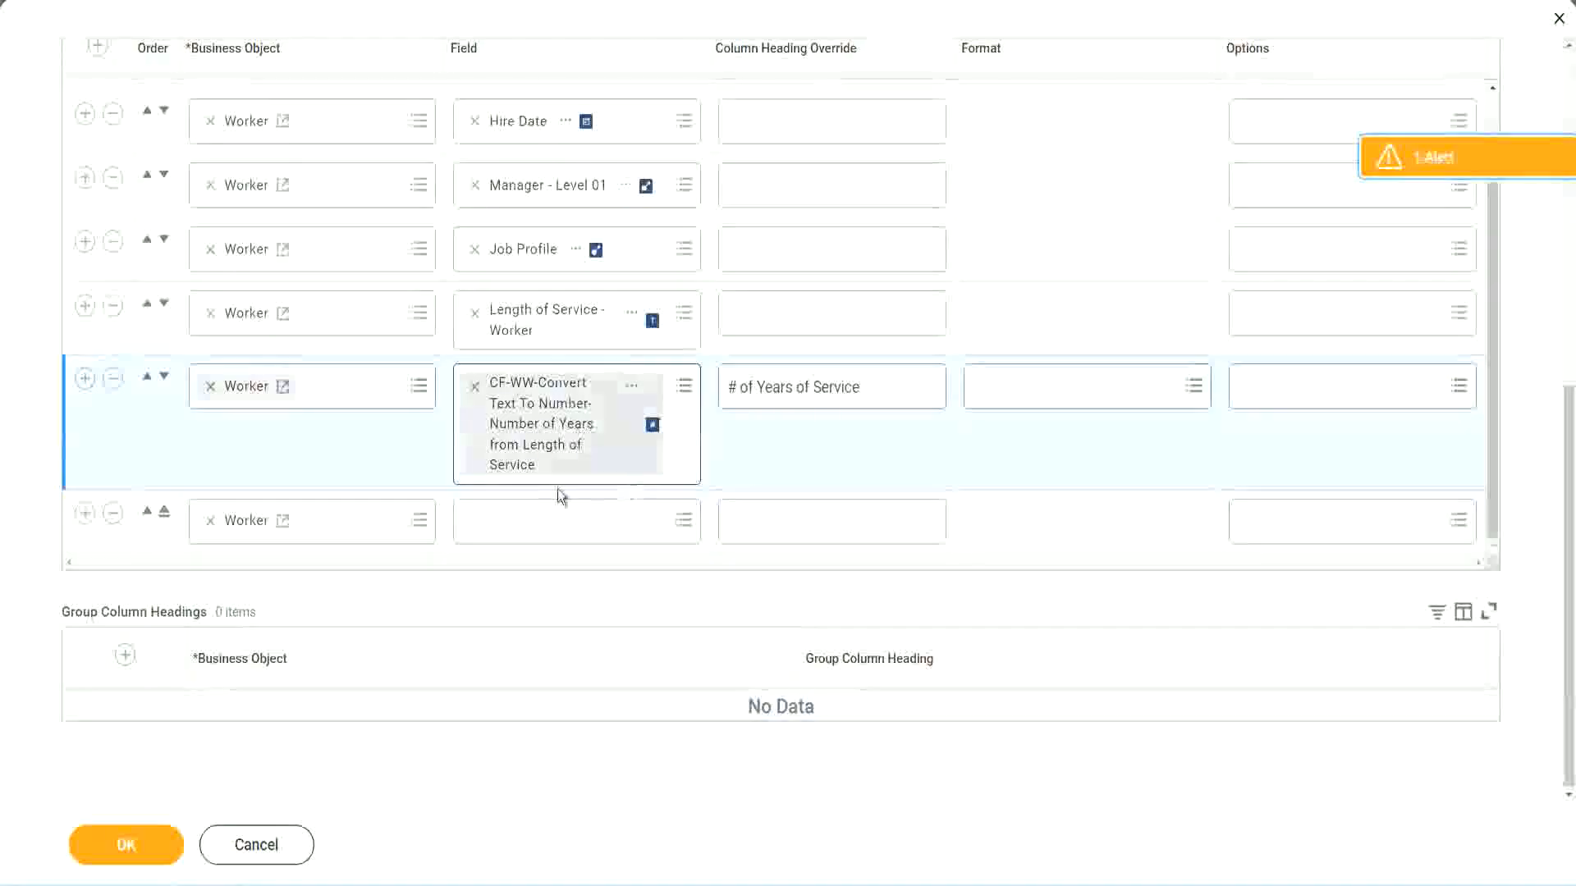
Set the new column's field to CF-WW-Eval Exp-Derive Experience Bands from Years of Service and its heading override to Experience Bands.
{"action": "left_click", "coordinate": [515, 526]}
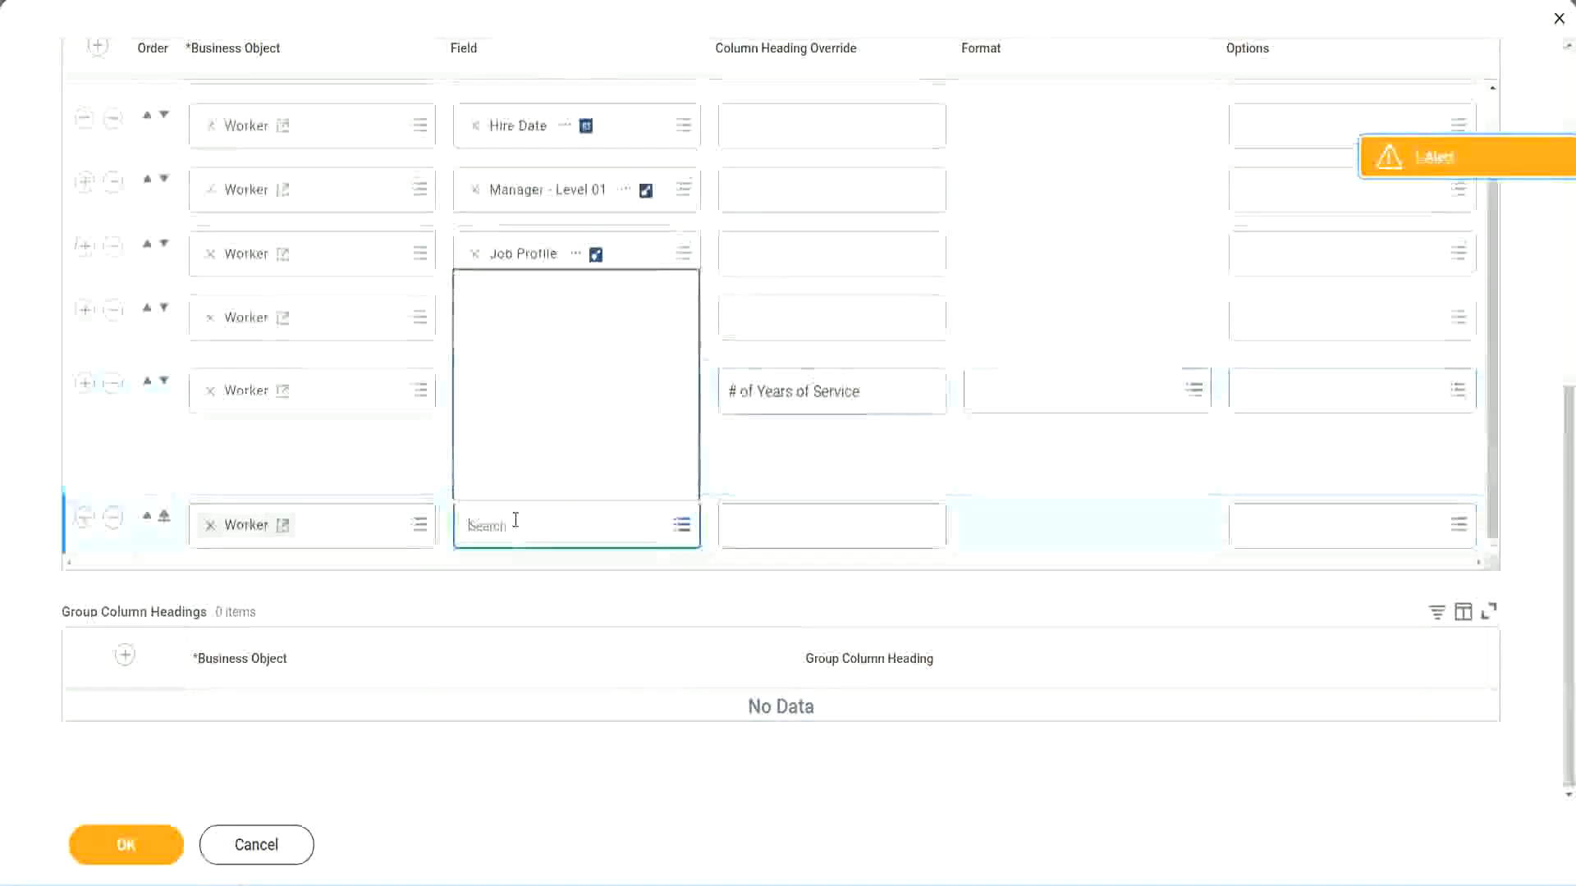
{"action": "key", "text": "ctrl+v"}
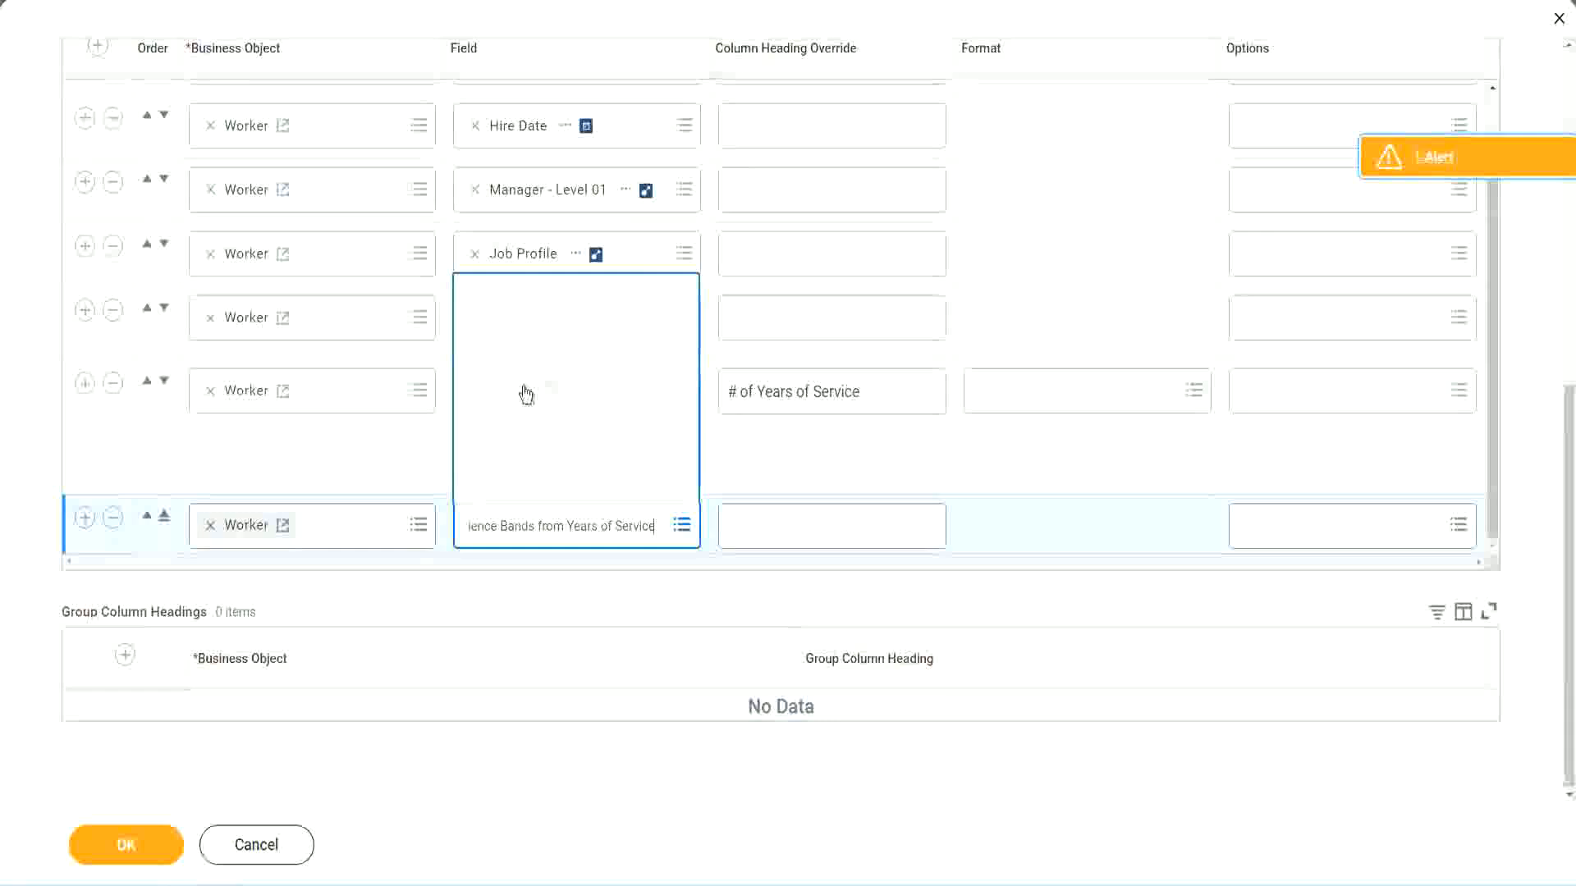
{"action": "left_click", "coordinate": [804, 473]}
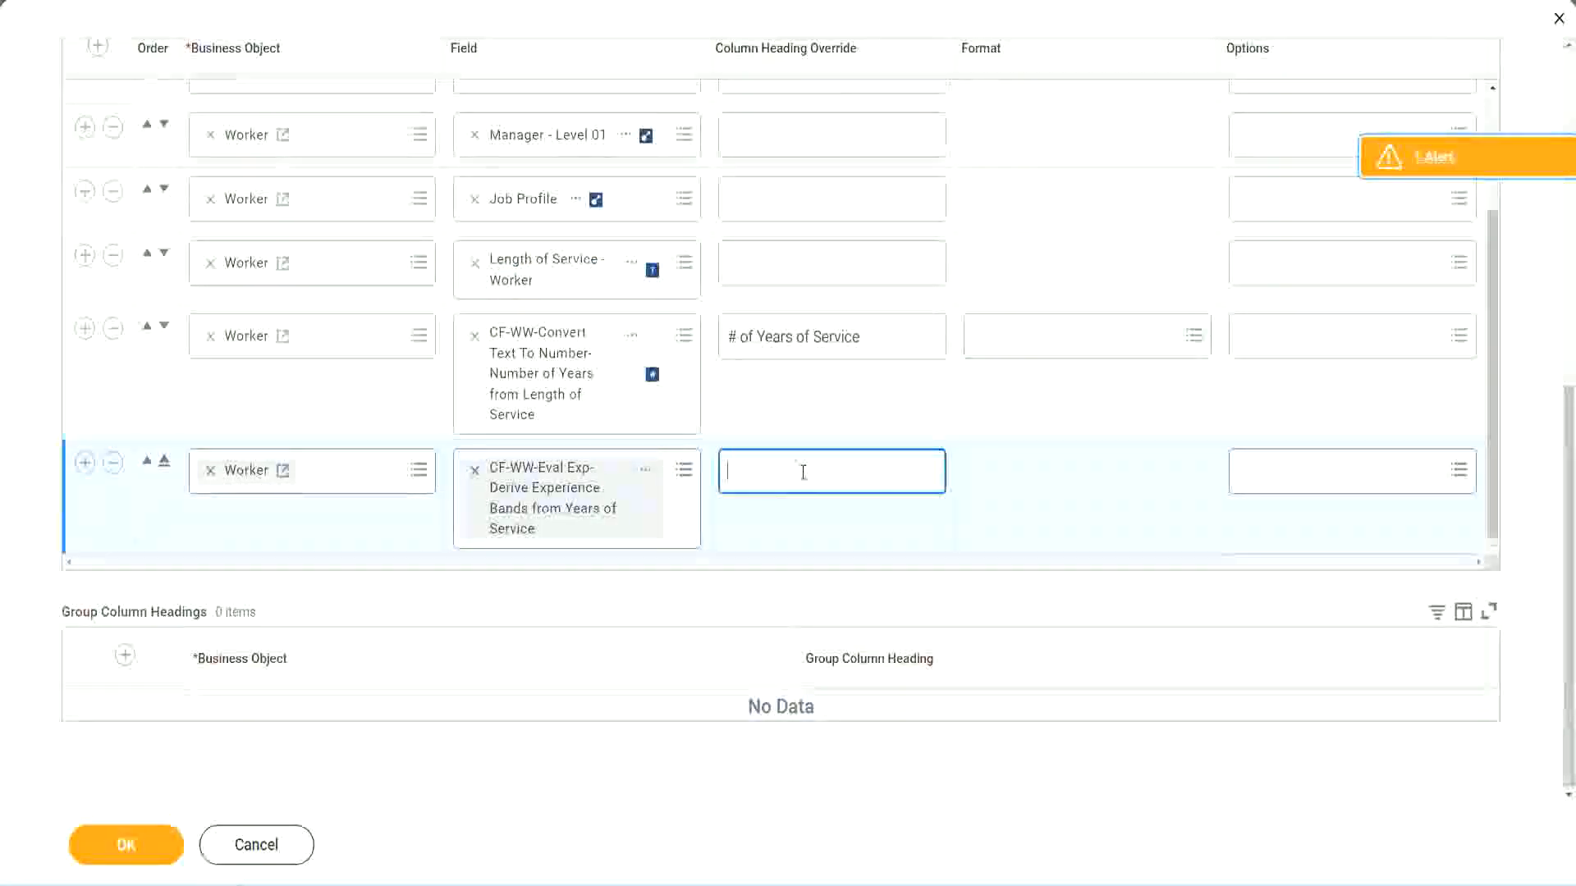
{"action": "type", "text": "Exper"}
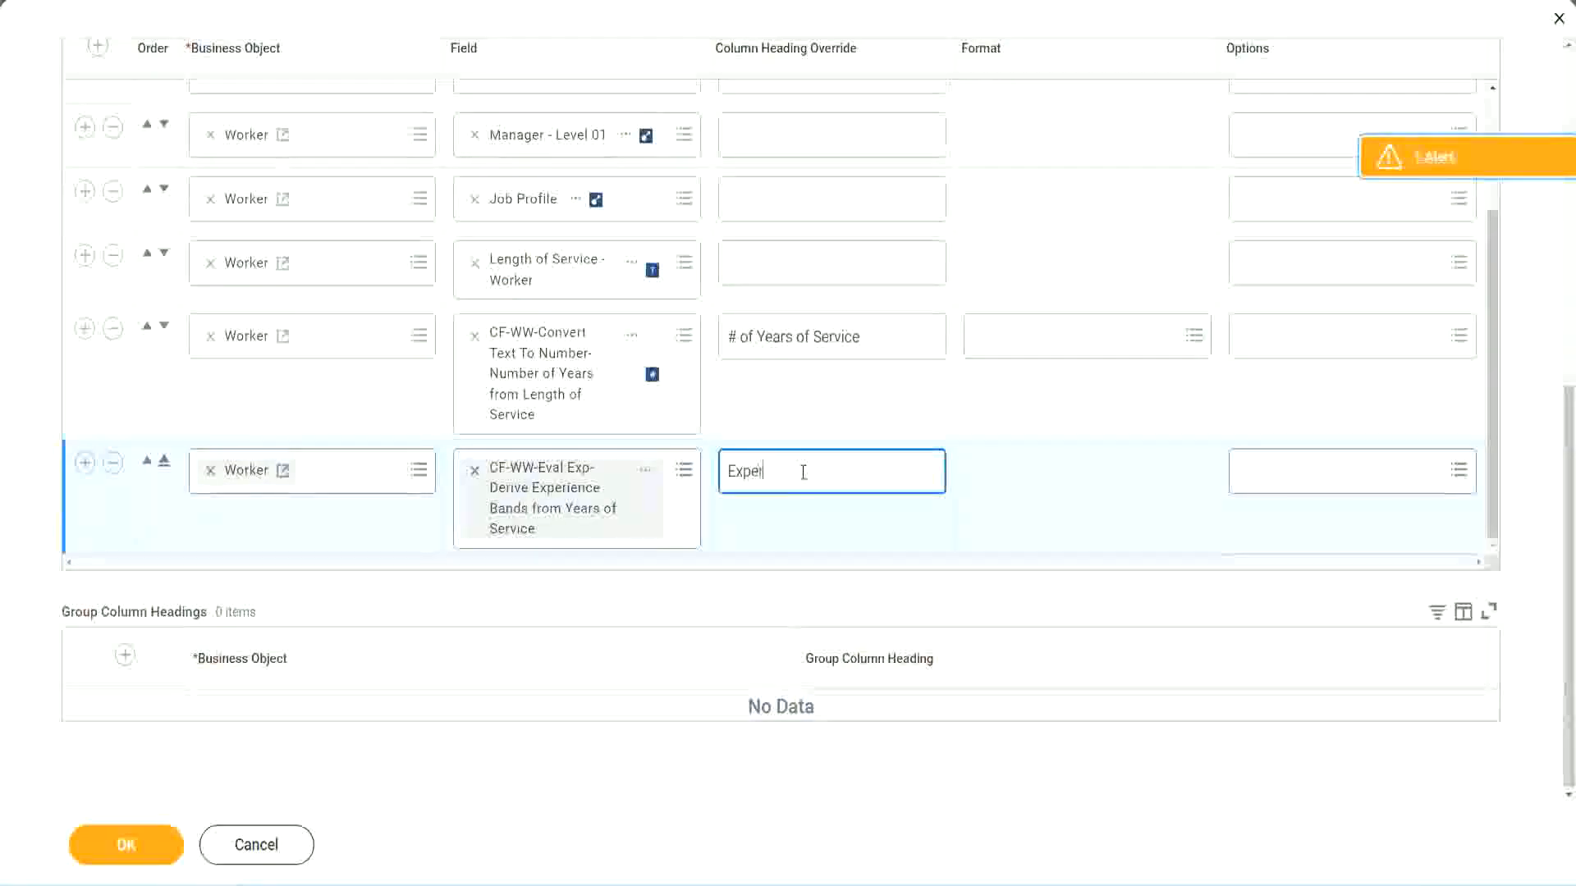
{"action": "type", "text": "ience B"}
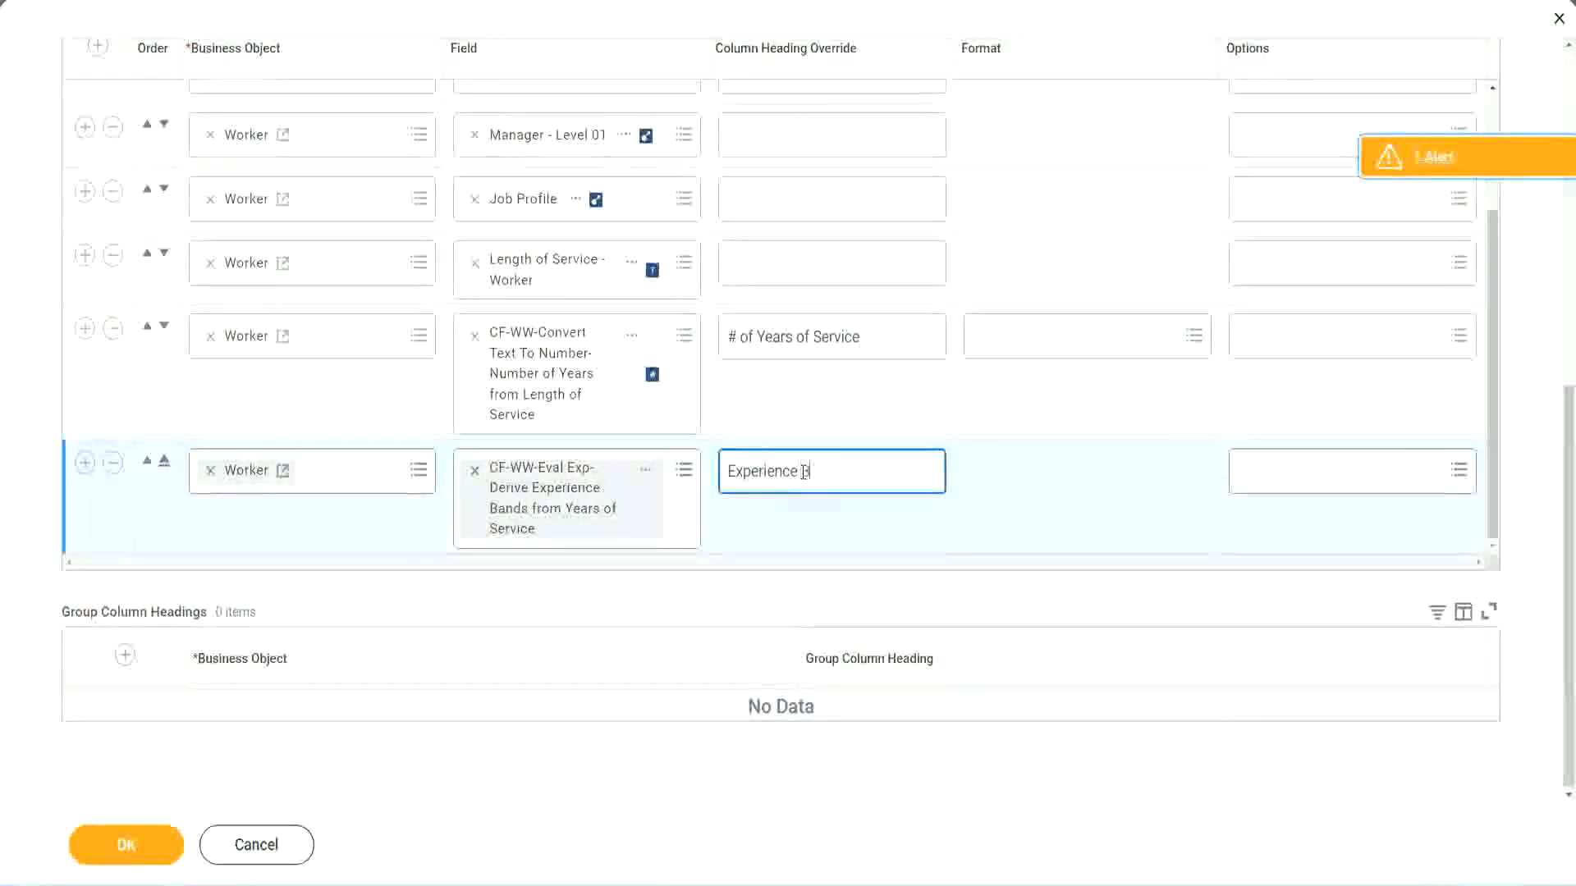
{"action": "type", "text": "ands"}
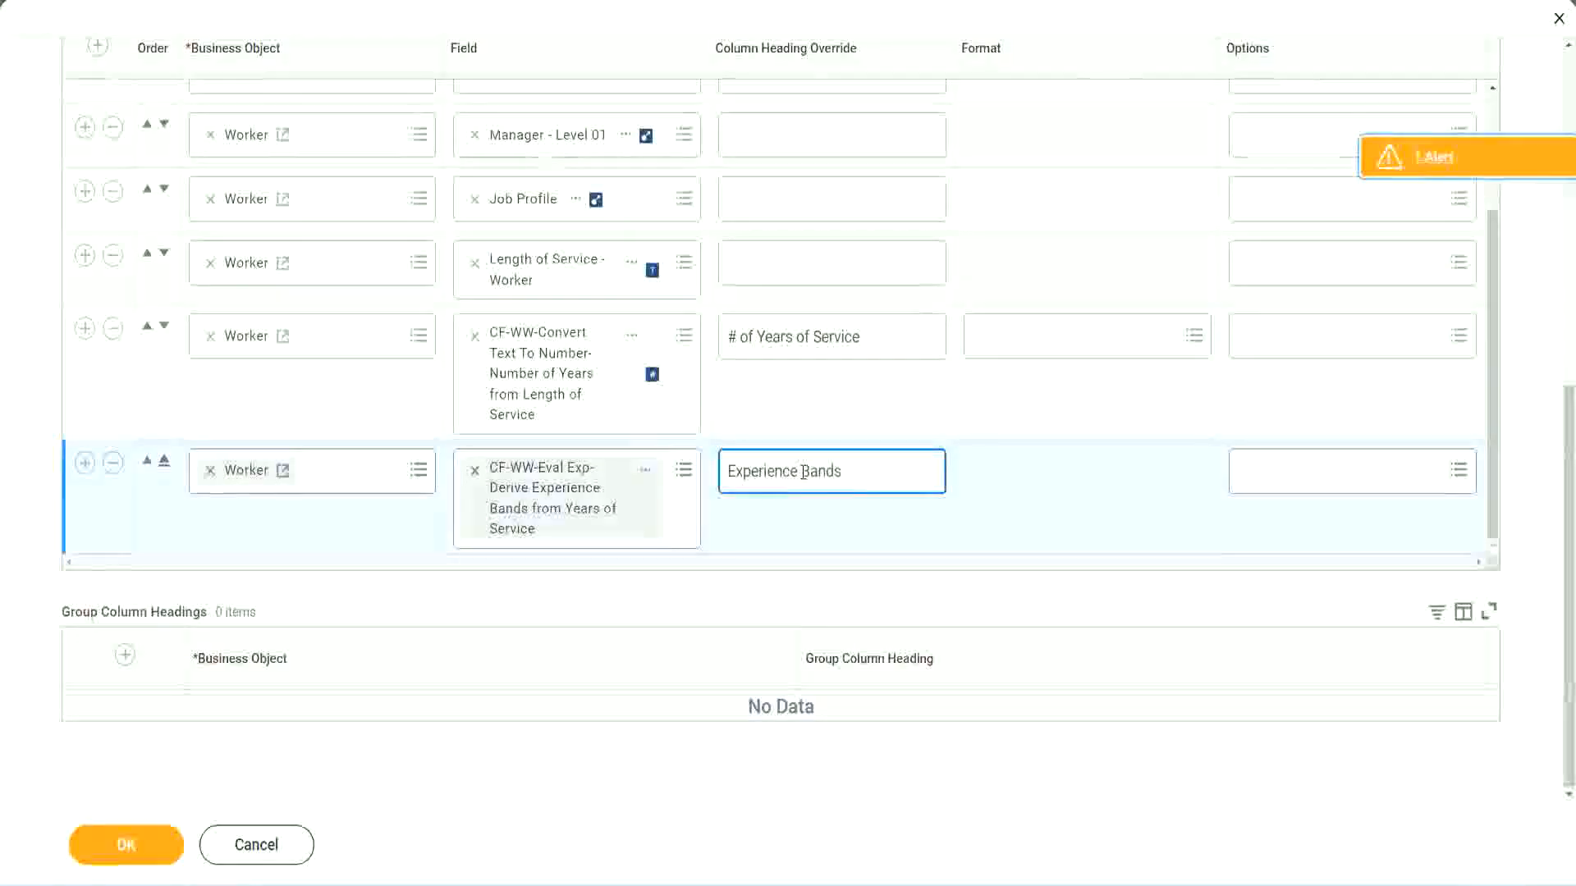
Save the report definition and run the WW Employee Details report with all its prompts left blank.
{"action": "left_click", "coordinate": [152, 848]}
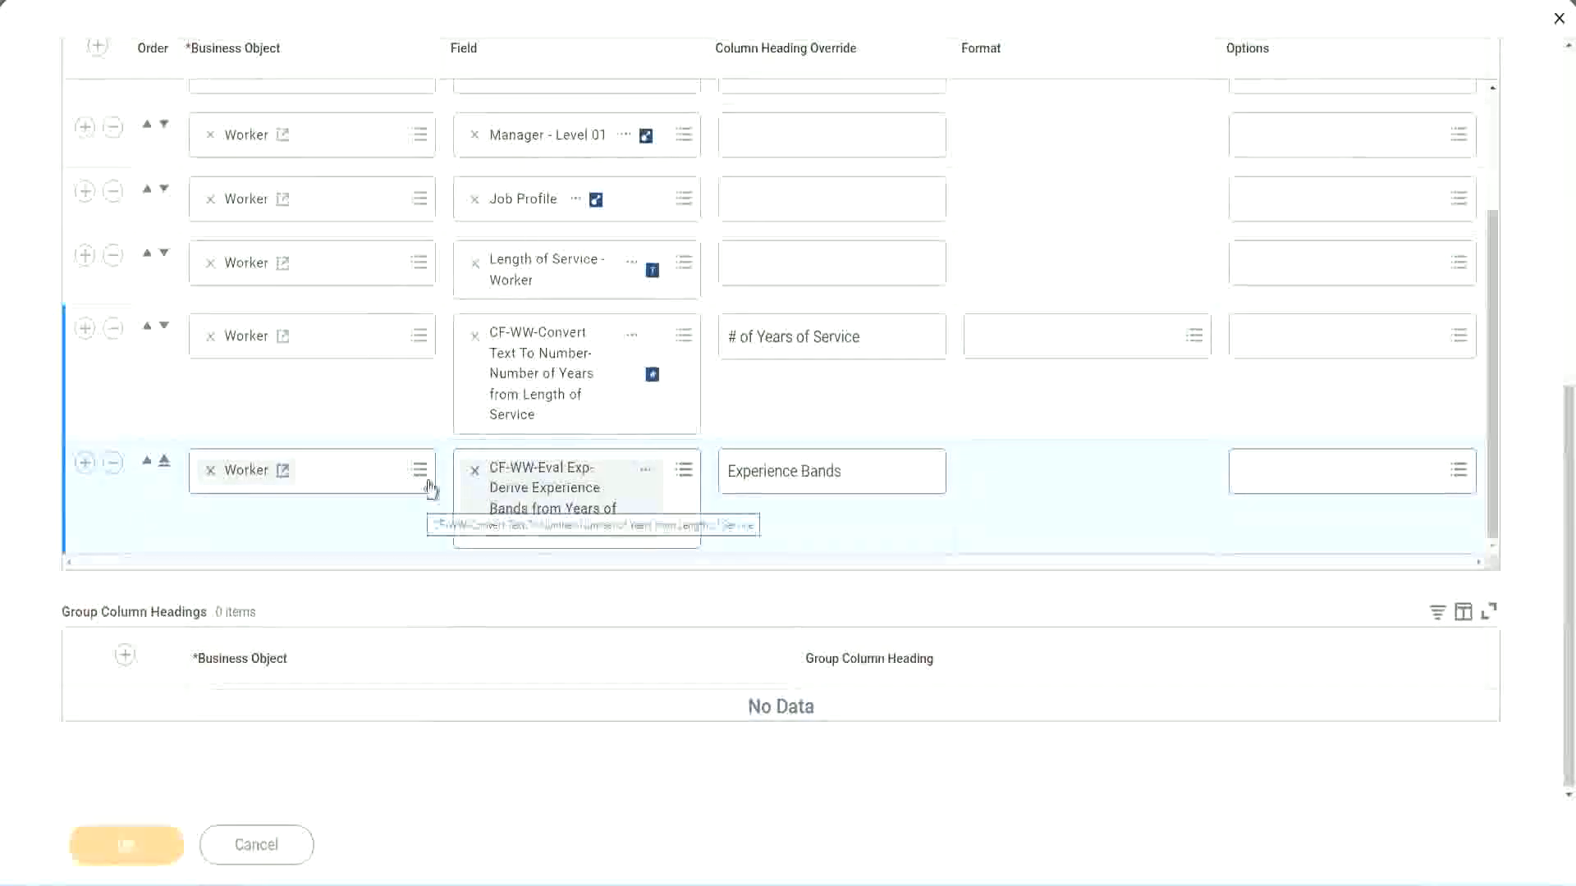
{"action": "scroll", "coordinate": [456, 583], "scroll_direction": "down", "scroll_amount": 5}
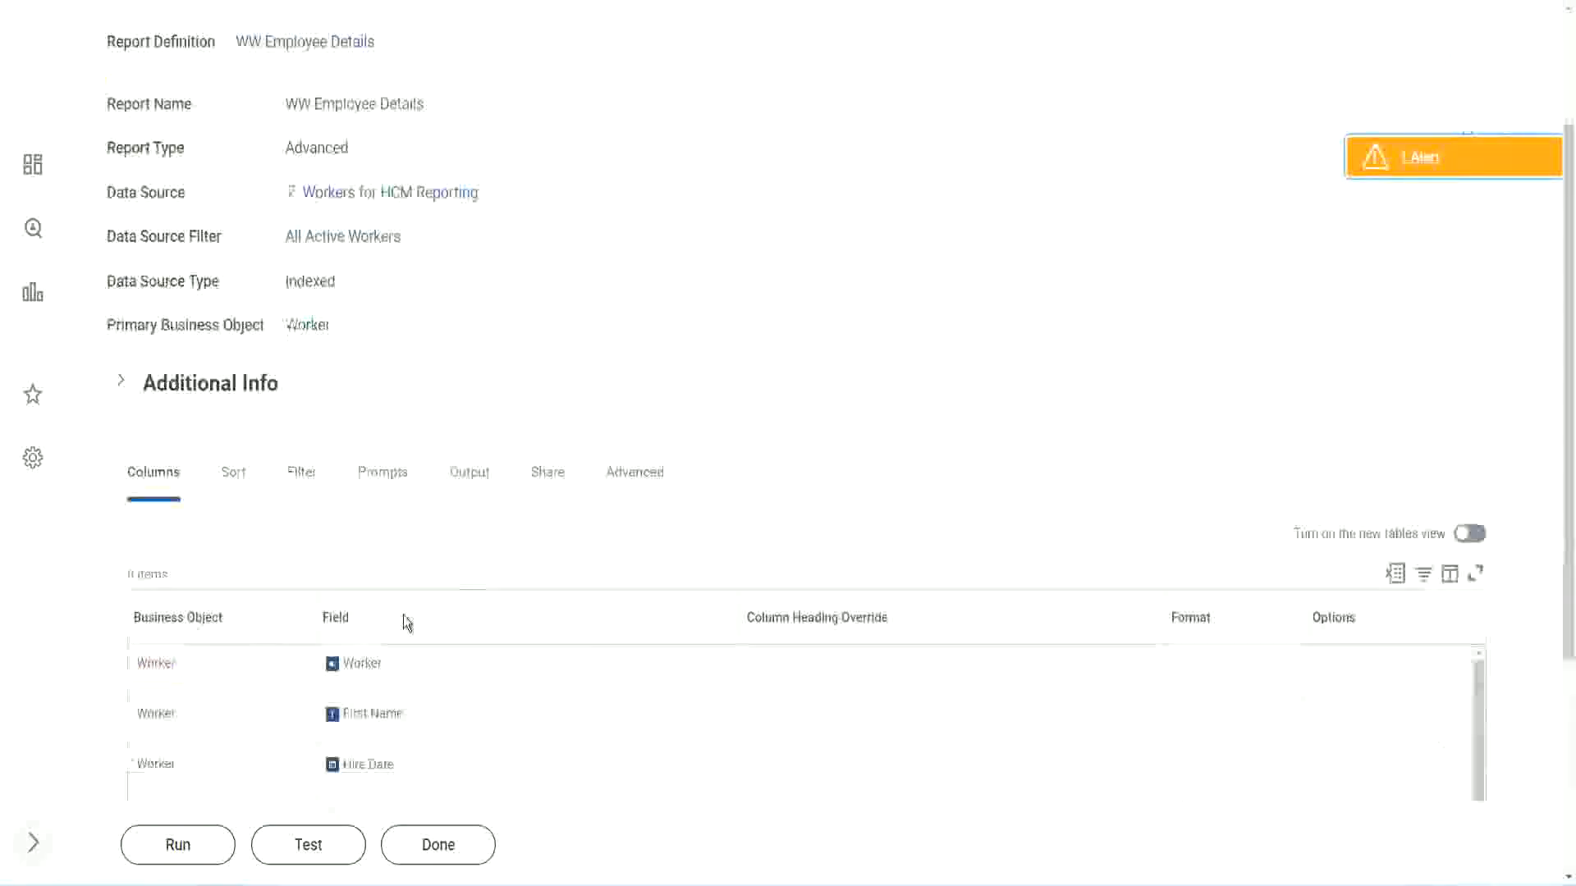
{"action": "left_click", "coordinate": [177, 844]}
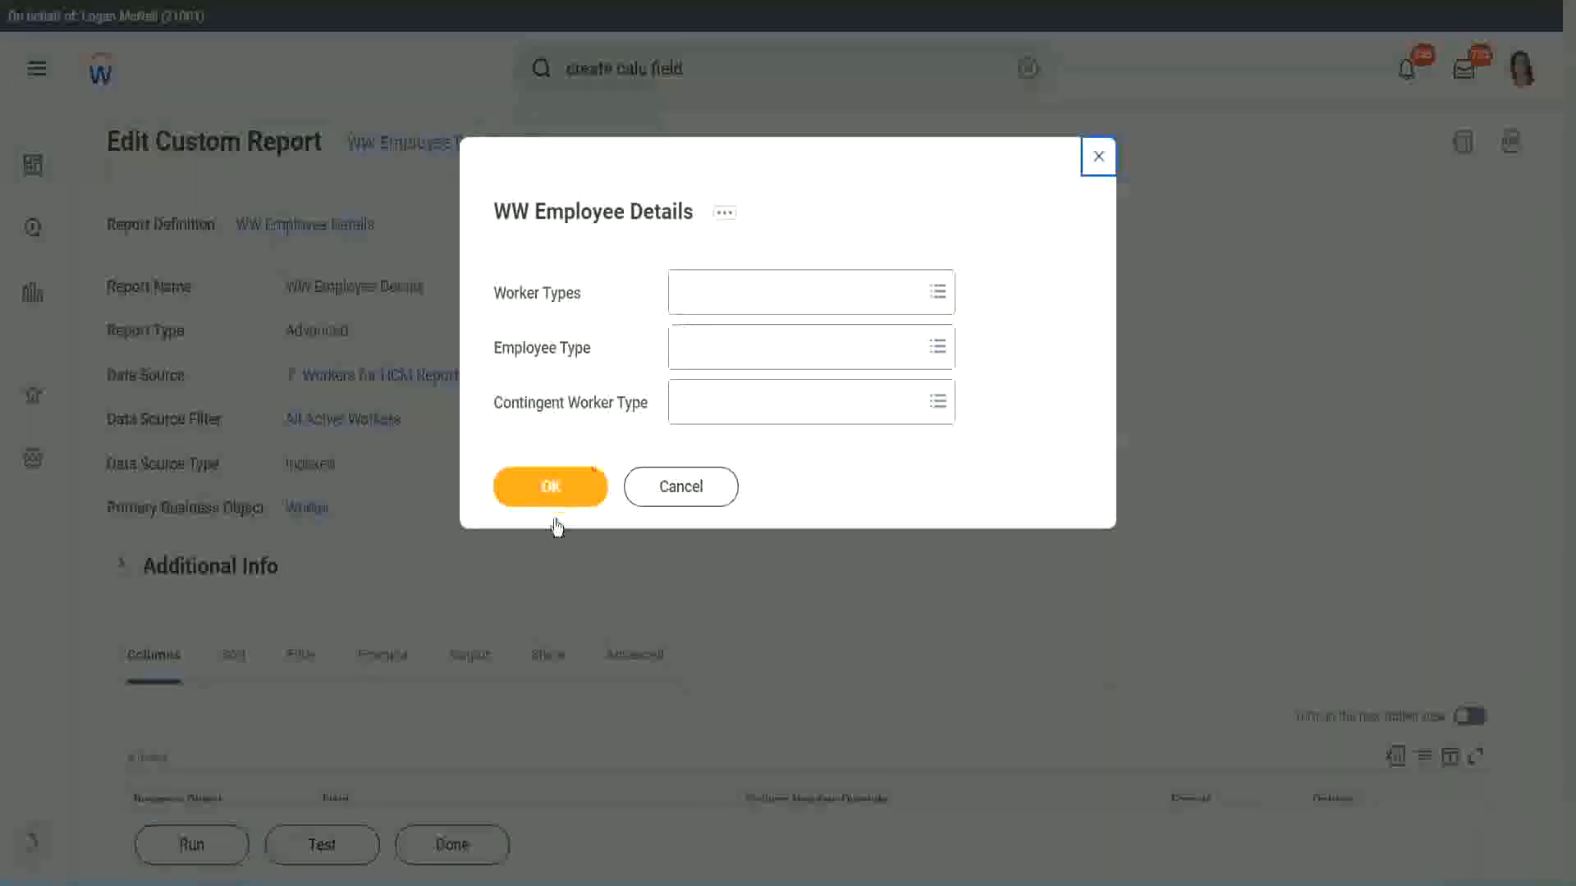
{"action": "left_click", "coordinate": [578, 474]}
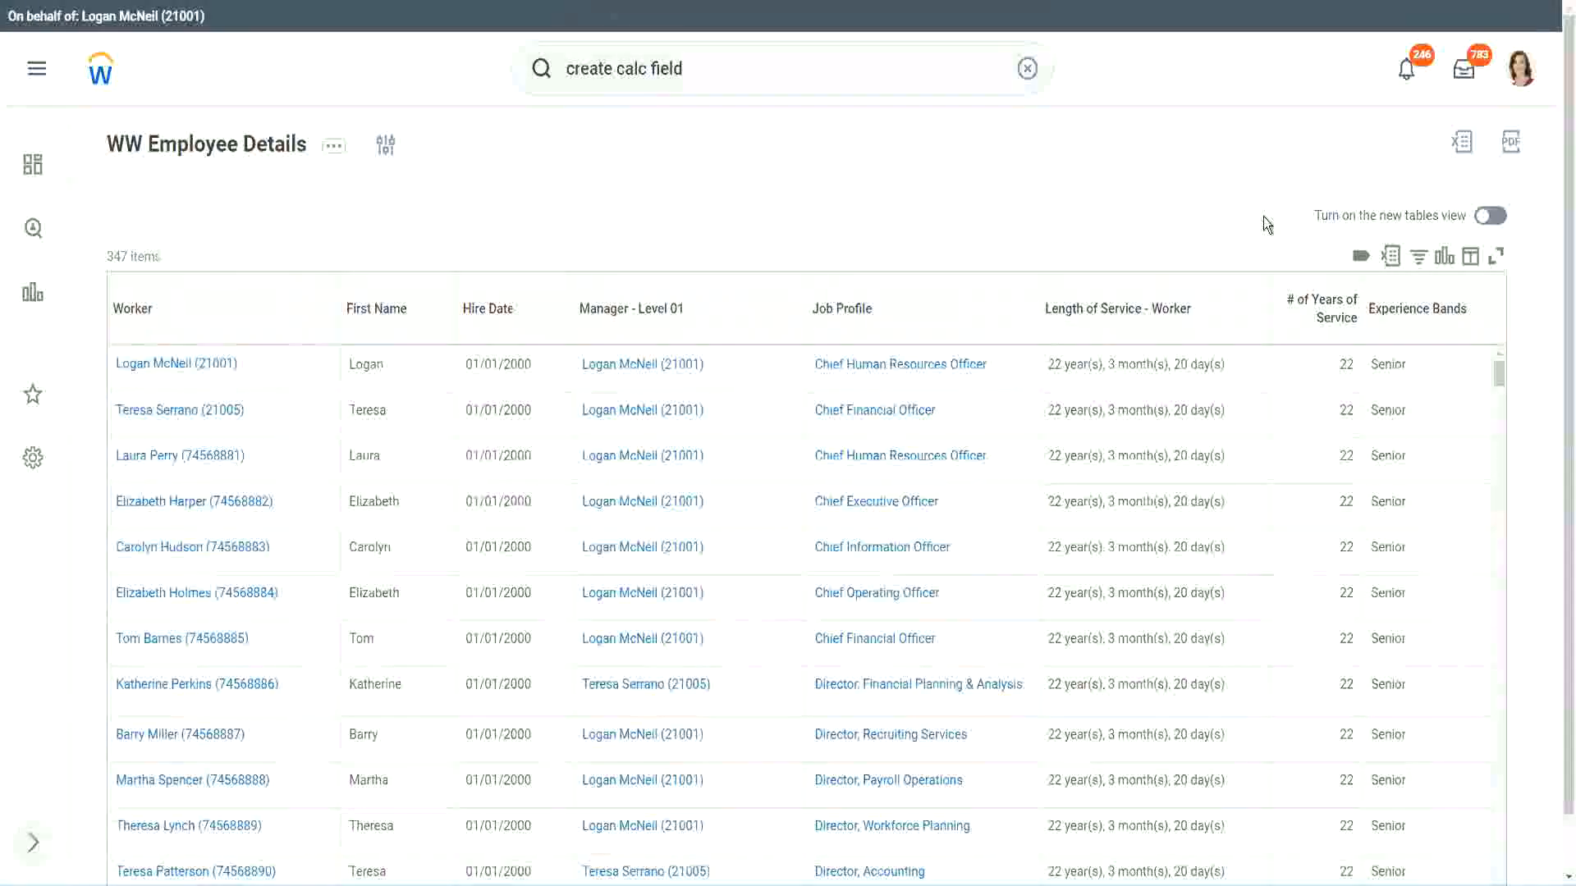
Compare the first worker's years of service and experience band with the 16 - 30 years Senior entry in the Notepad++ notes.
{"action": "scroll", "coordinate": [1264, 217], "scroll_direction": "down", "scroll_amount": 1}
{"action": "left_click", "coordinate": [1345, 312]}
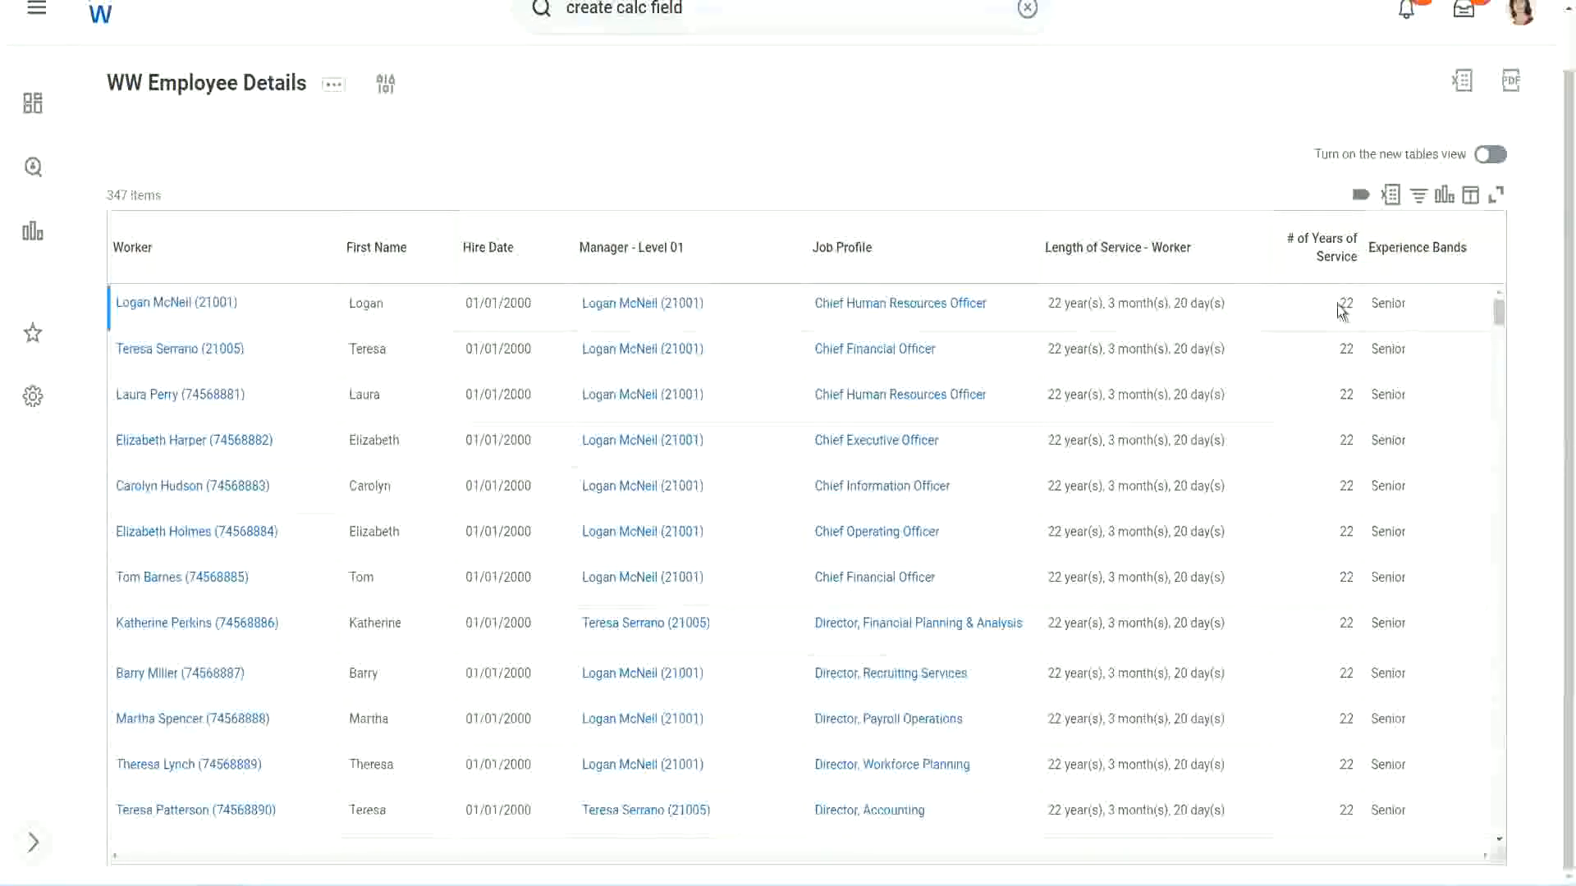
{"action": "left_click_drag", "start_coordinate": [1341, 309], "coordinate": [1357, 306]}
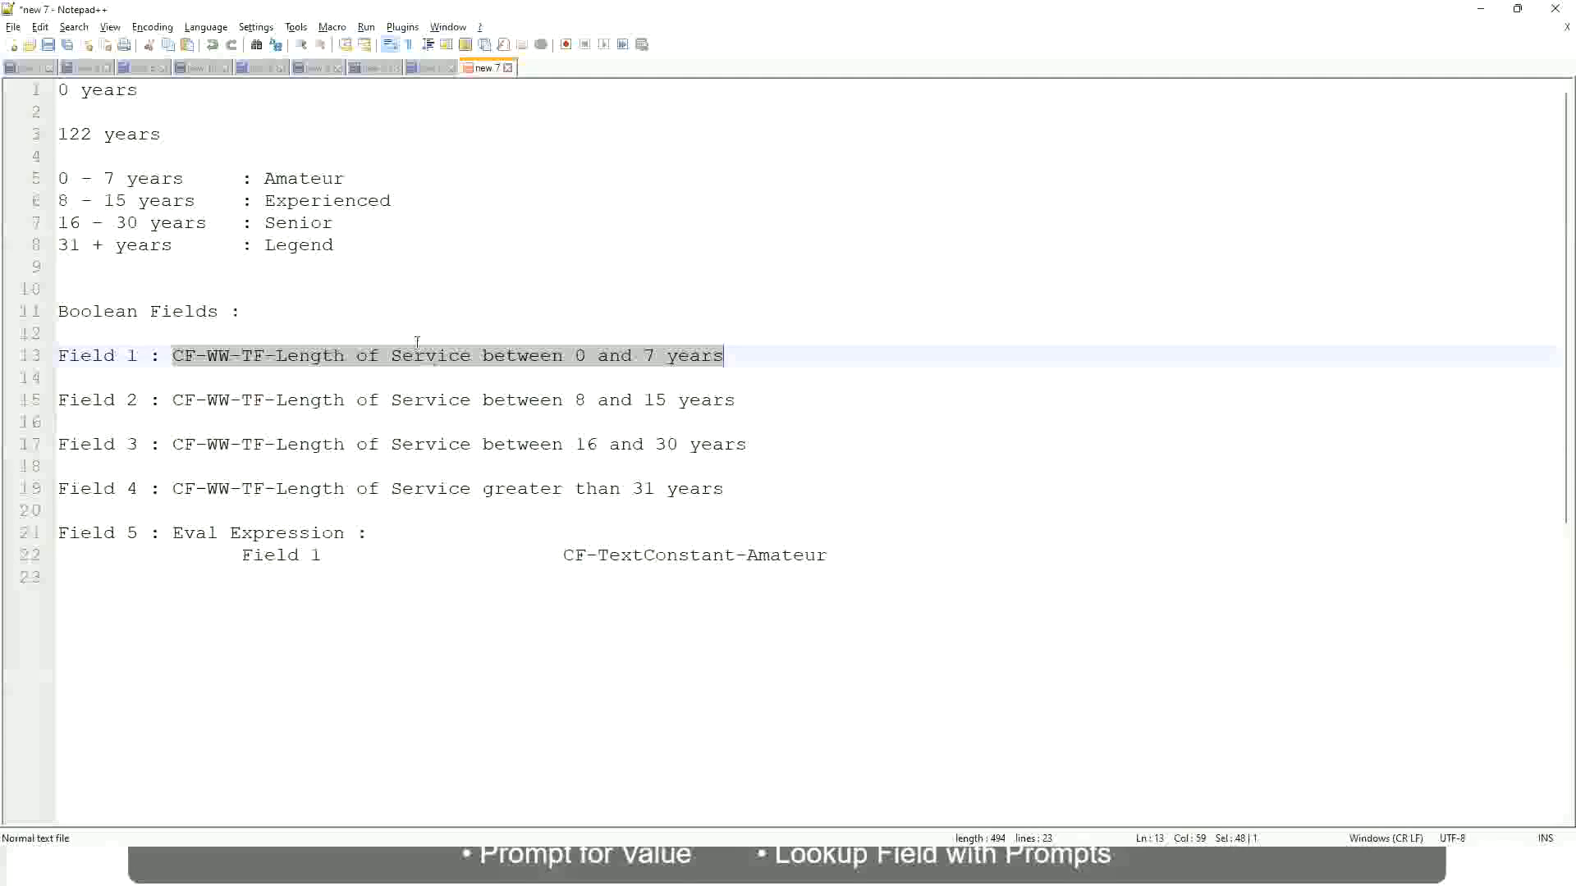
{"action": "left_click", "coordinate": [271, 221]}
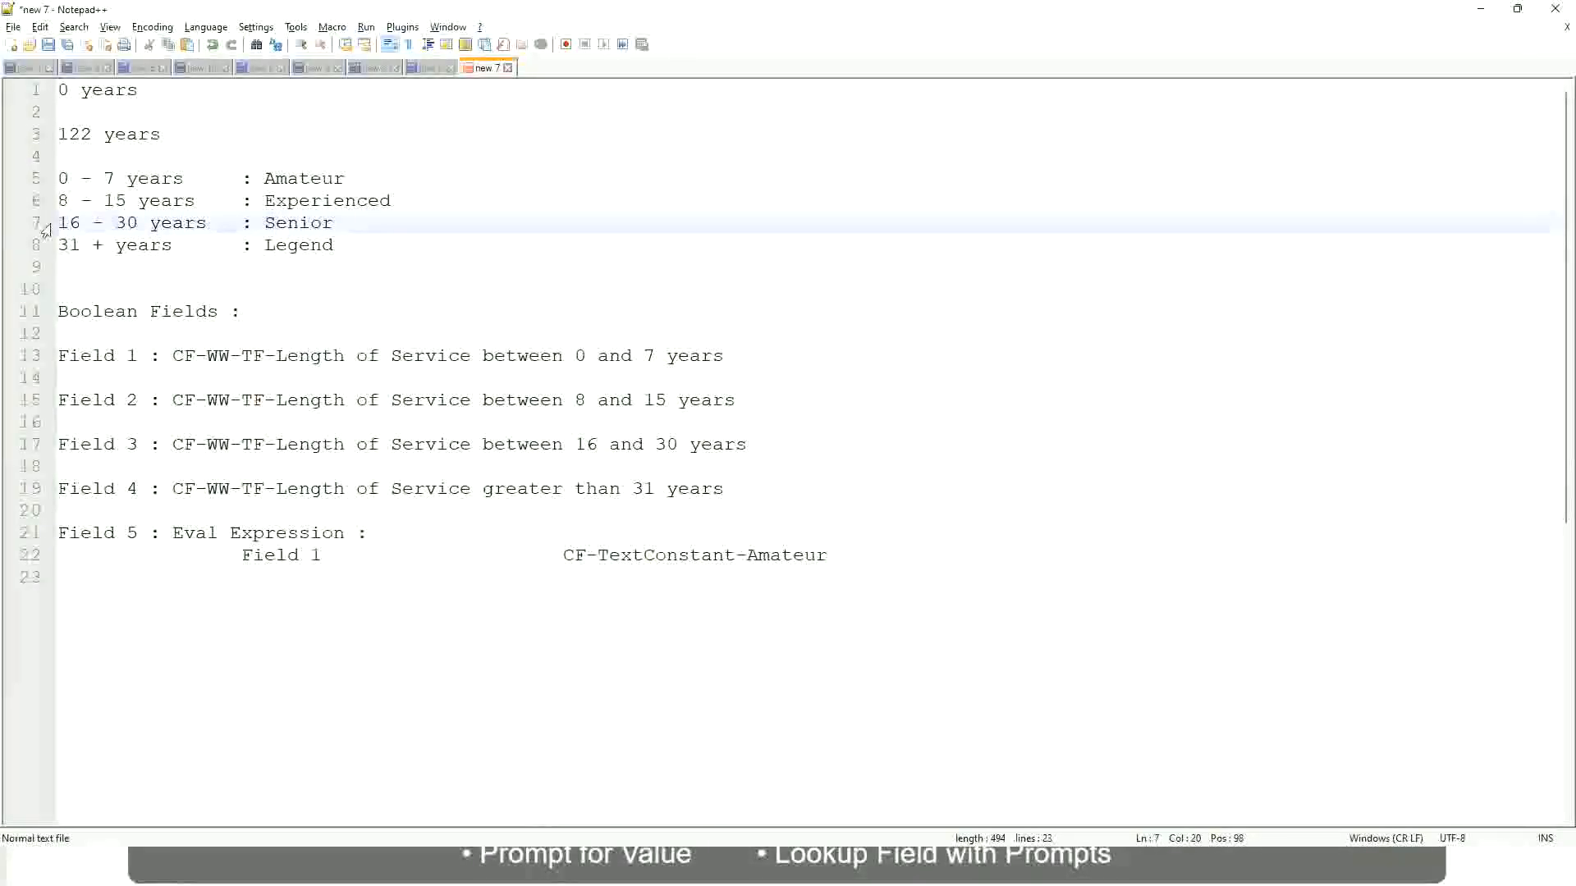
{"action": "left_click_drag", "start_coordinate": [58, 222], "coordinate": [149, 224]}
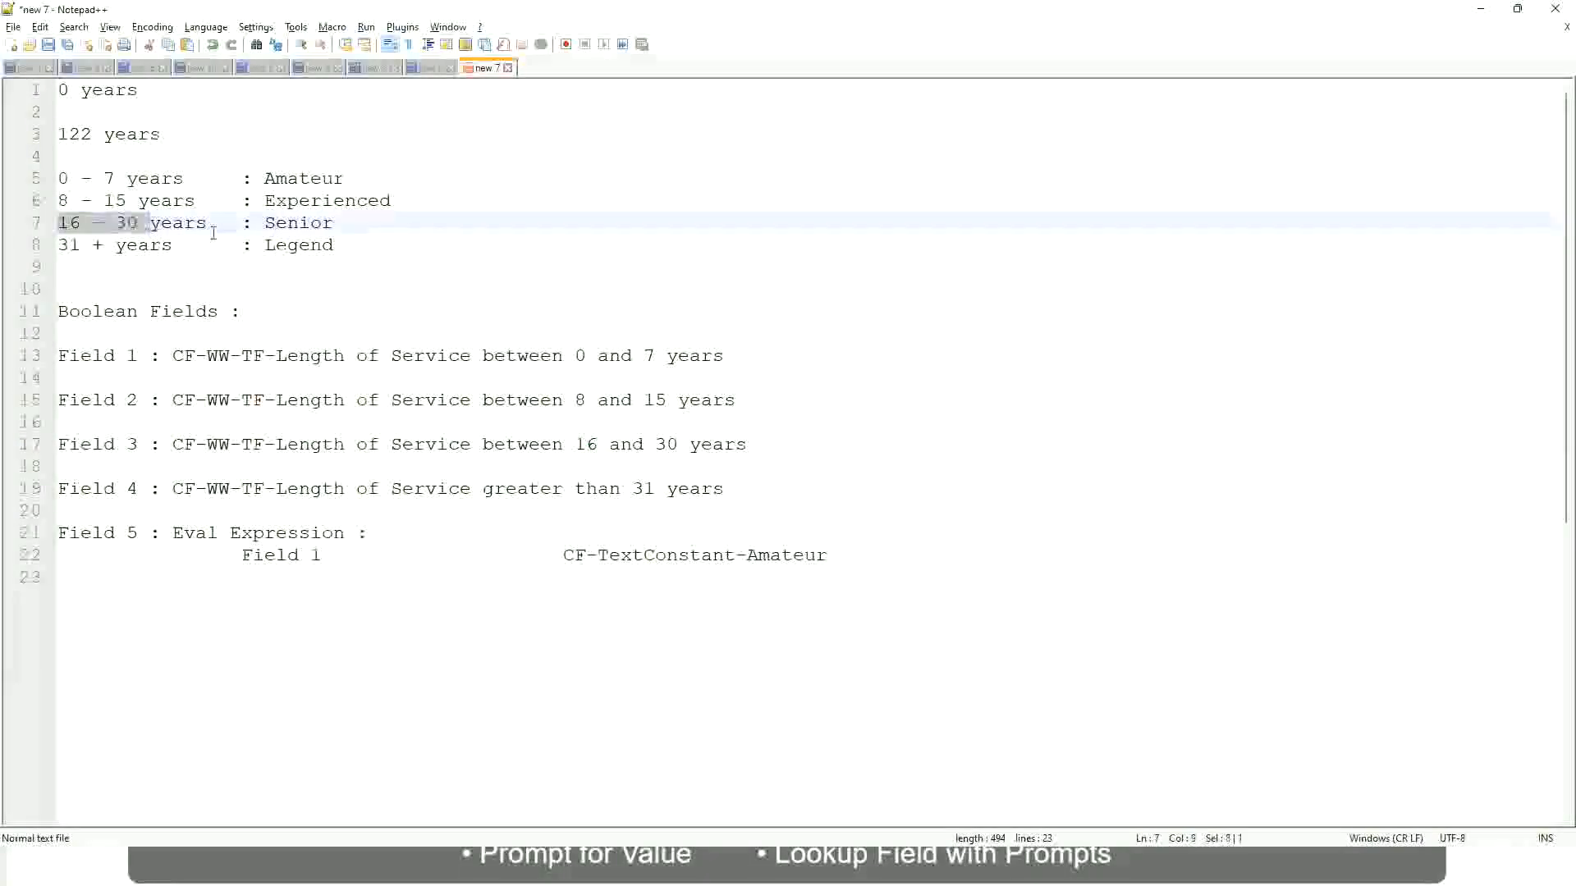
{"action": "double_click", "coordinate": [291, 223]}
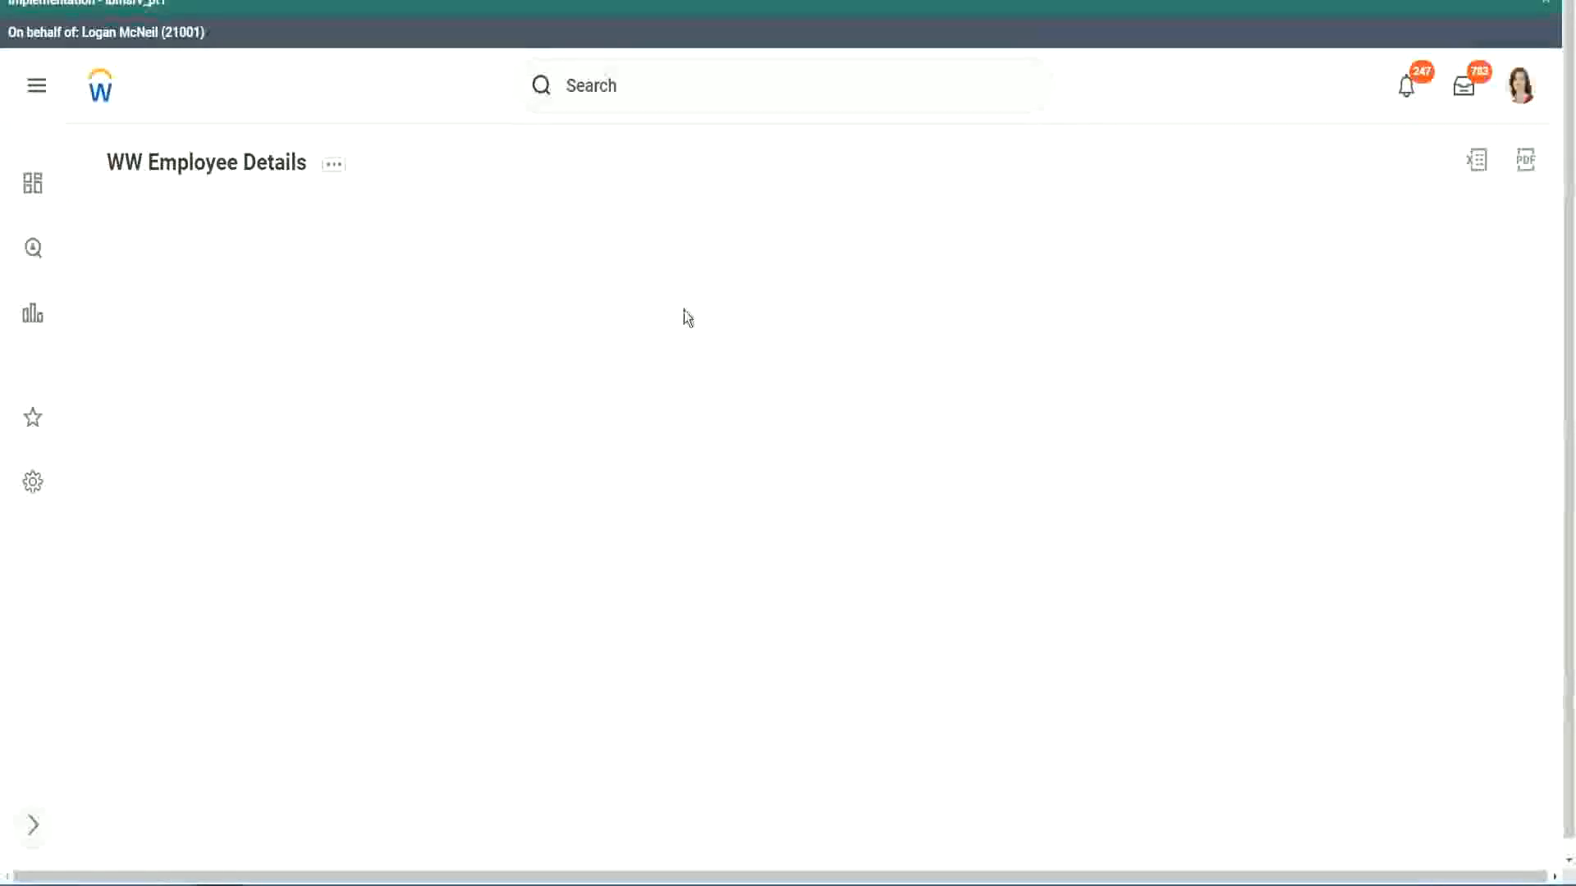
Back in the Workday report output, examine the # of Years of Service and Experience Bands values across the worker rows.
{"action": "scroll", "coordinate": [1356, 493], "scroll_direction": "down", "scroll_amount": 2}
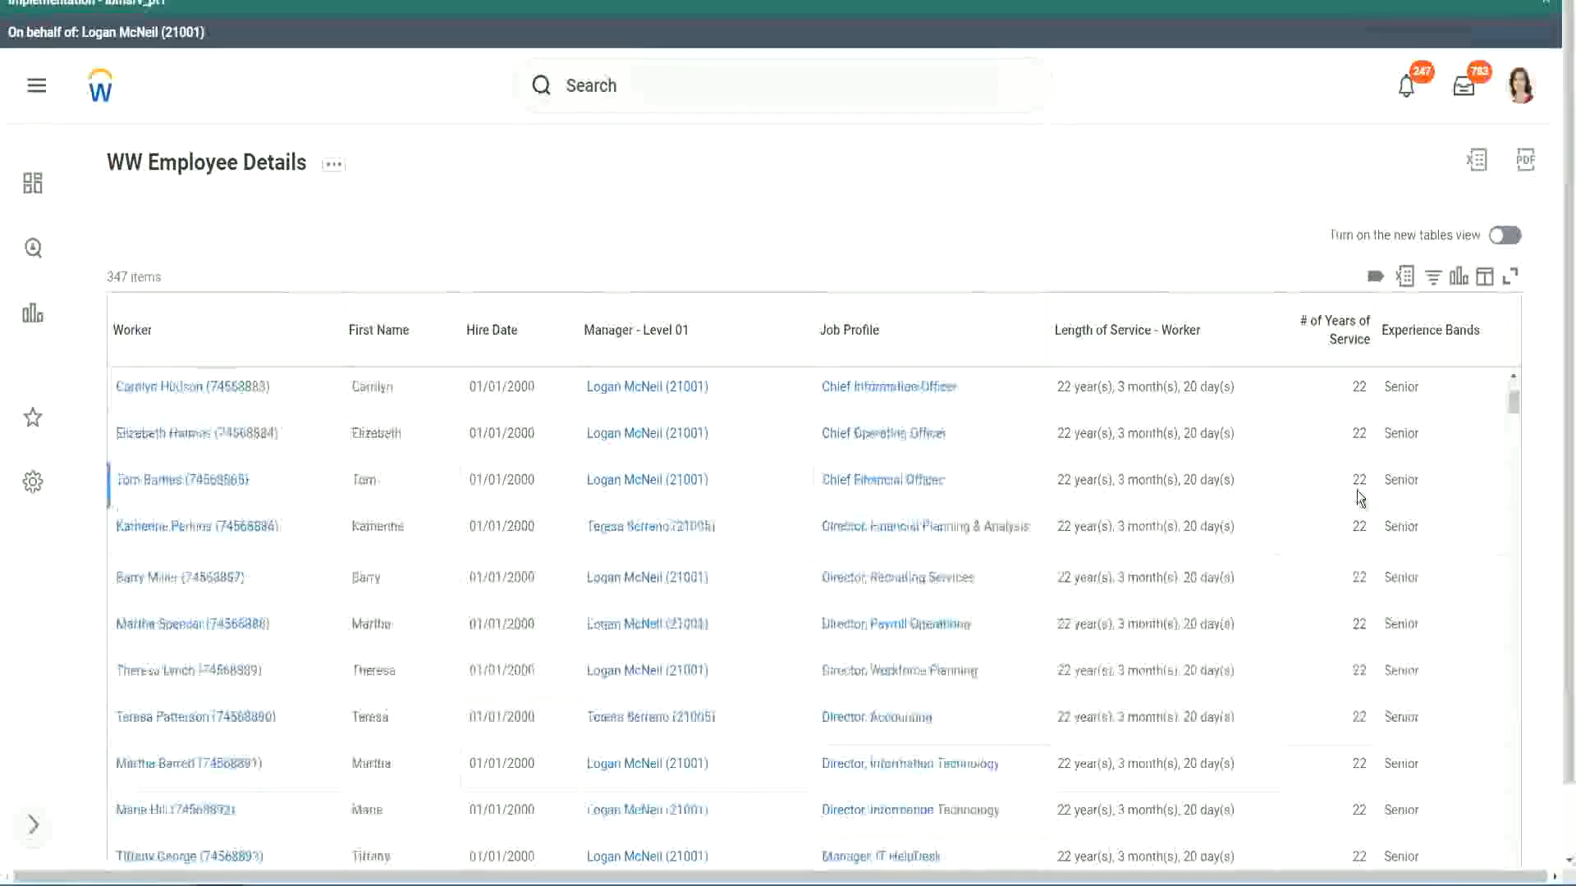
{"action": "scroll", "coordinate": [1359, 496], "scroll_direction": "down", "scroll_amount": 5}
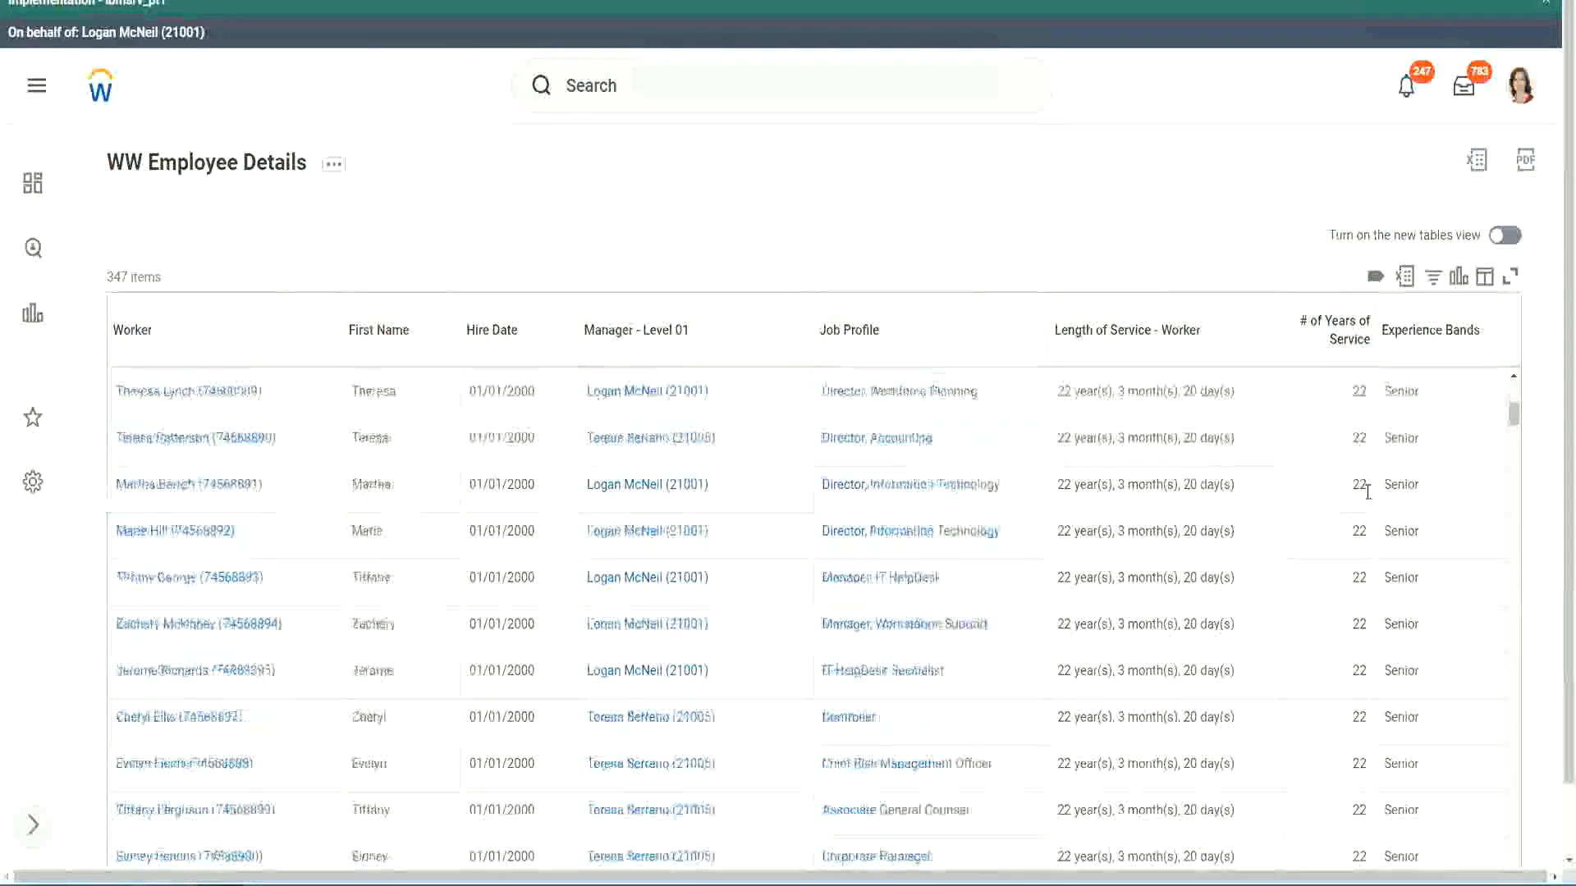
{"action": "scroll", "coordinate": [1372, 525], "scroll_direction": "down", "scroll_amount": 5}
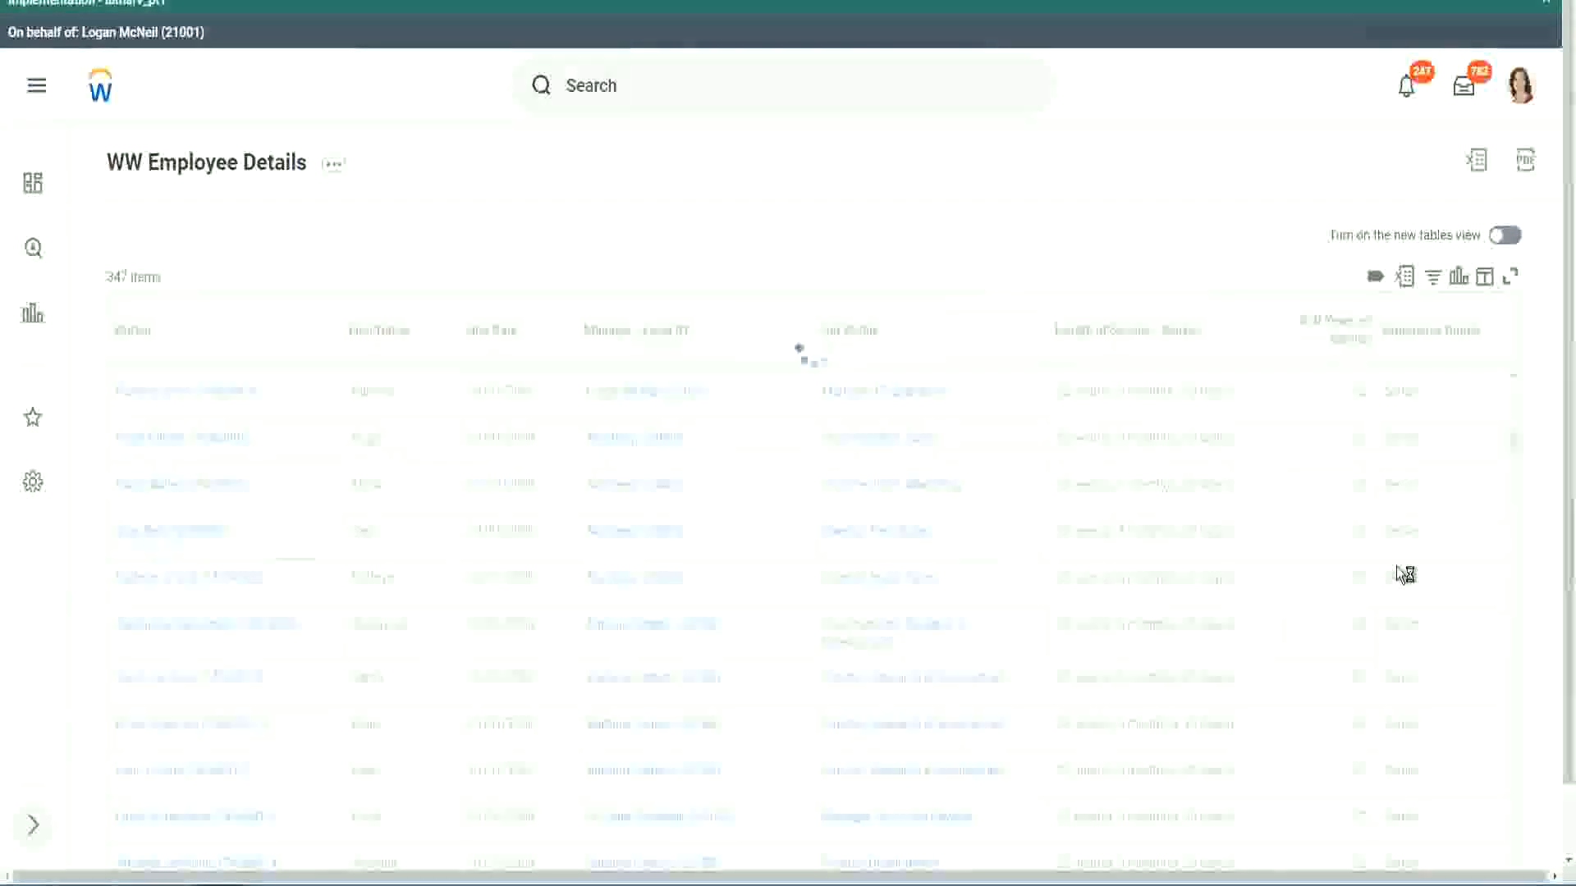
{"action": "scroll", "coordinate": [1396, 567], "scroll_direction": "down", "scroll_amount": 1}
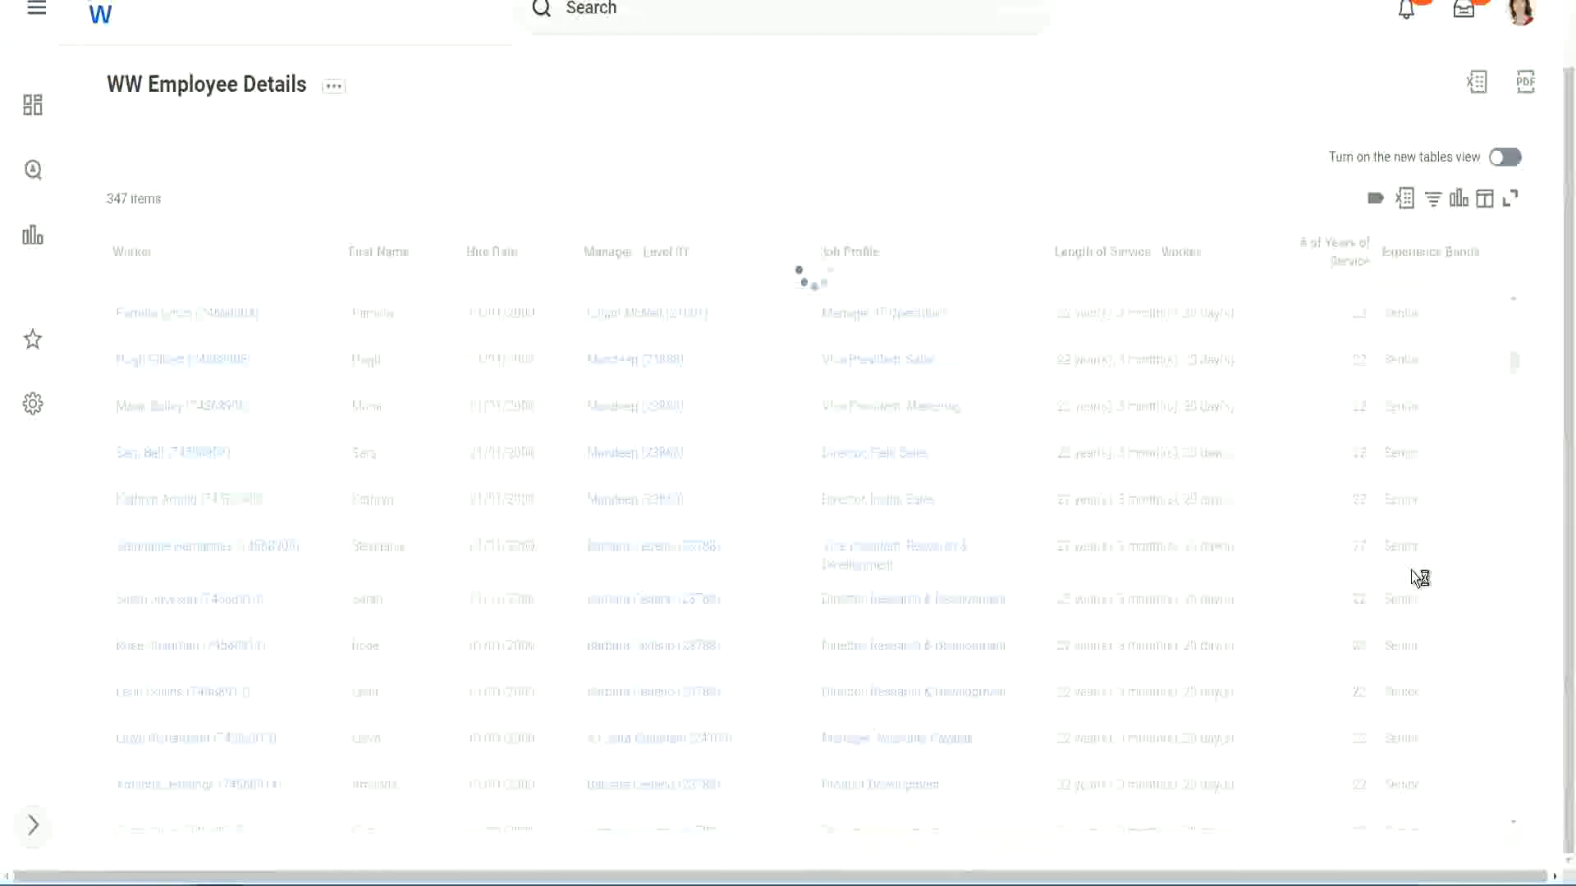
{"action": "scroll", "coordinate": [1460, 465], "scroll_direction": "down", "scroll_amount": 4}
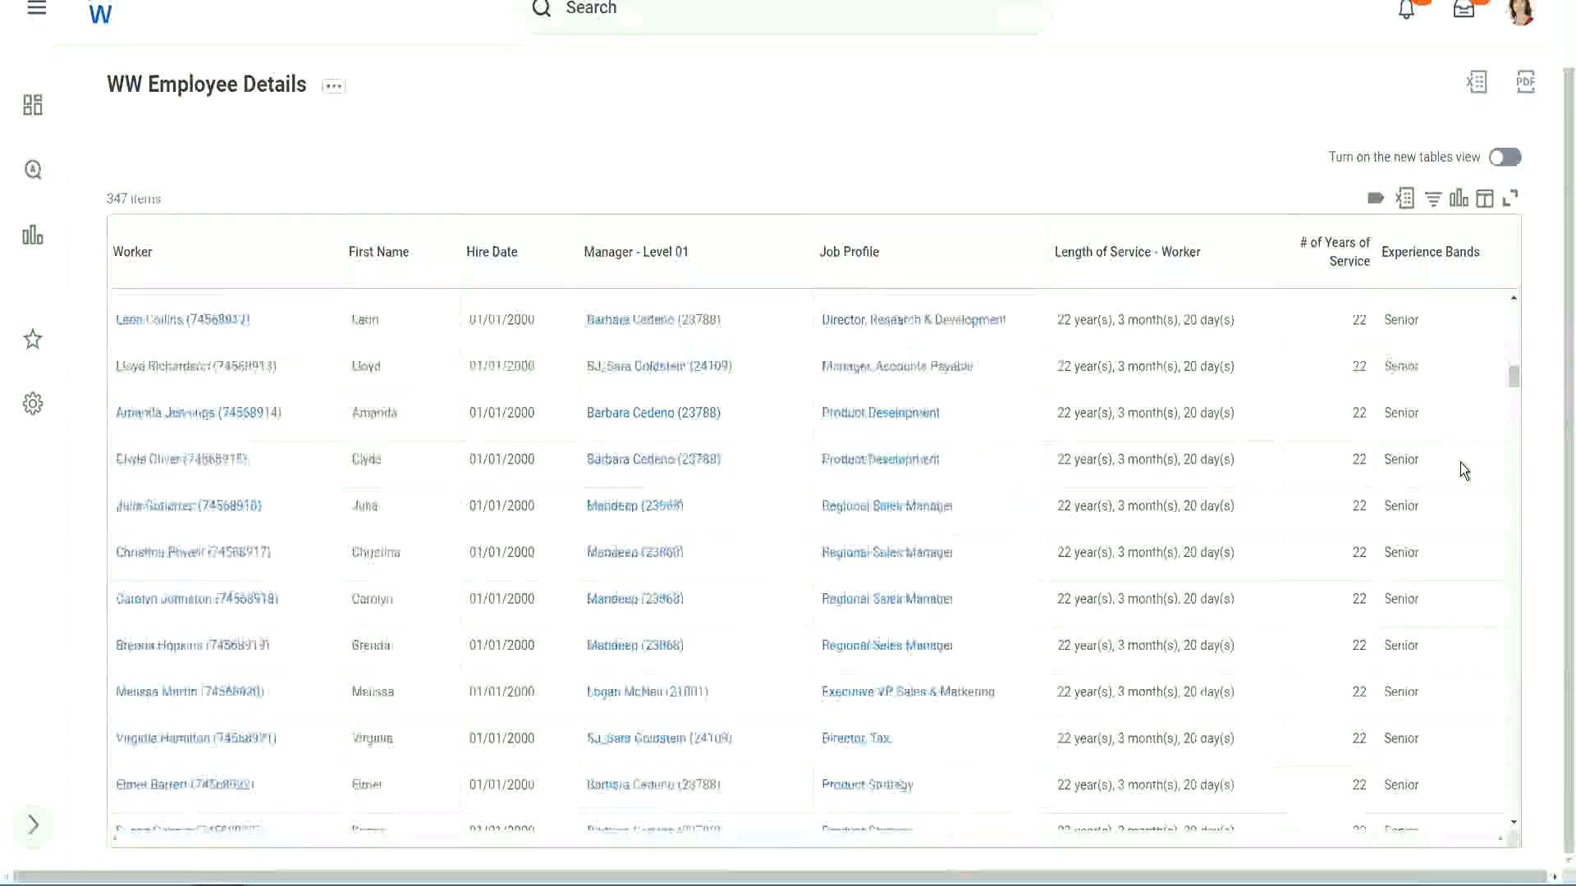
{"action": "scroll", "coordinate": [1460, 461], "scroll_direction": "down", "scroll_amount": 3}
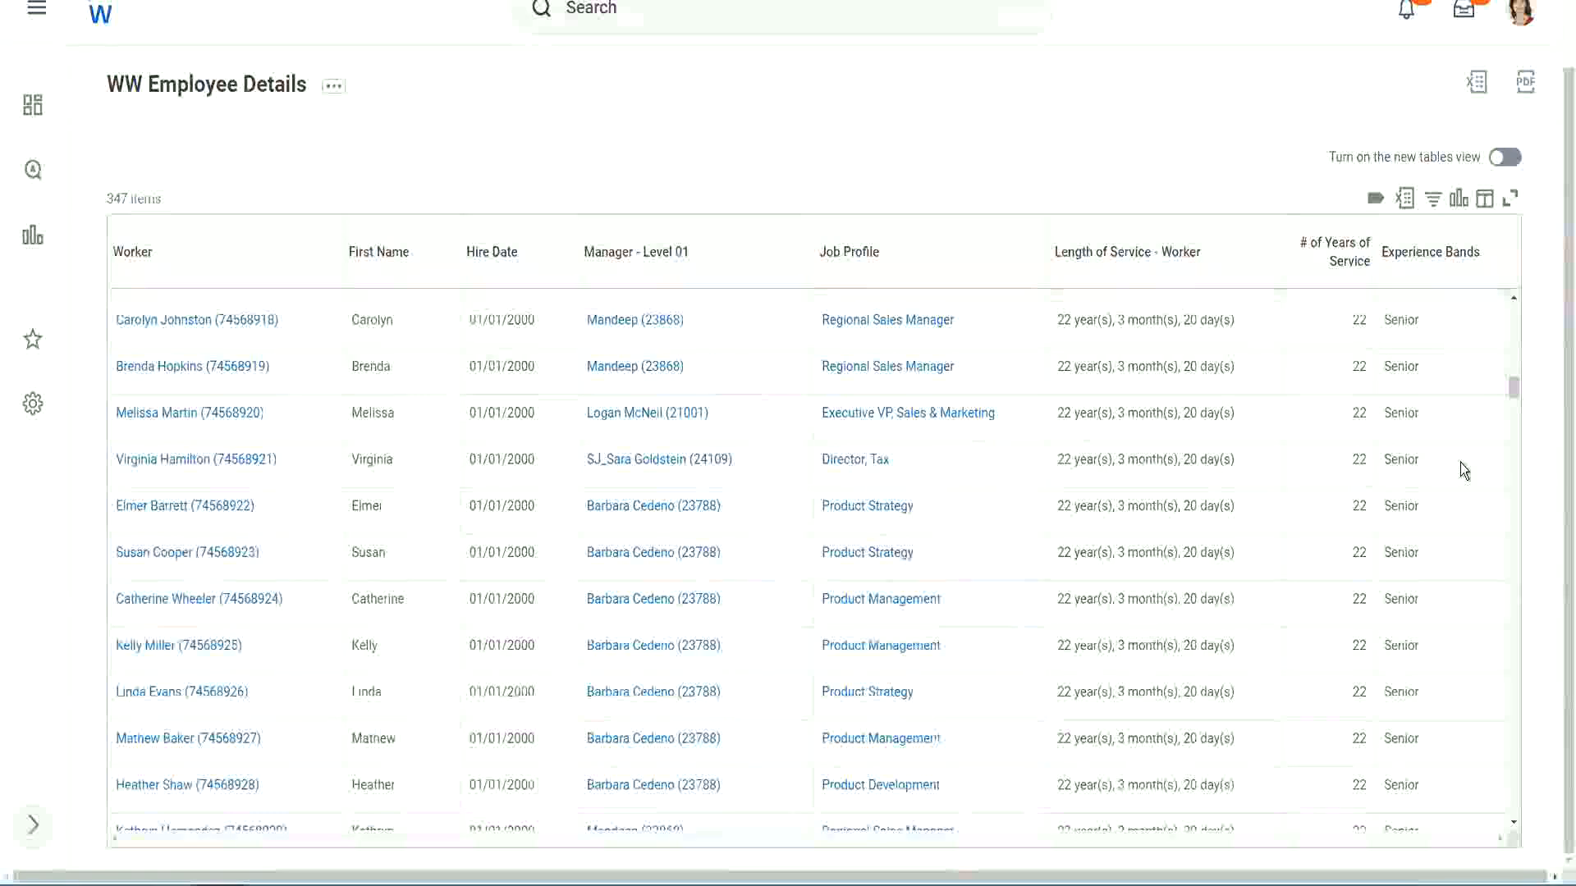
{"action": "scroll", "coordinate": [1460, 461], "scroll_direction": "down", "scroll_amount": 5}
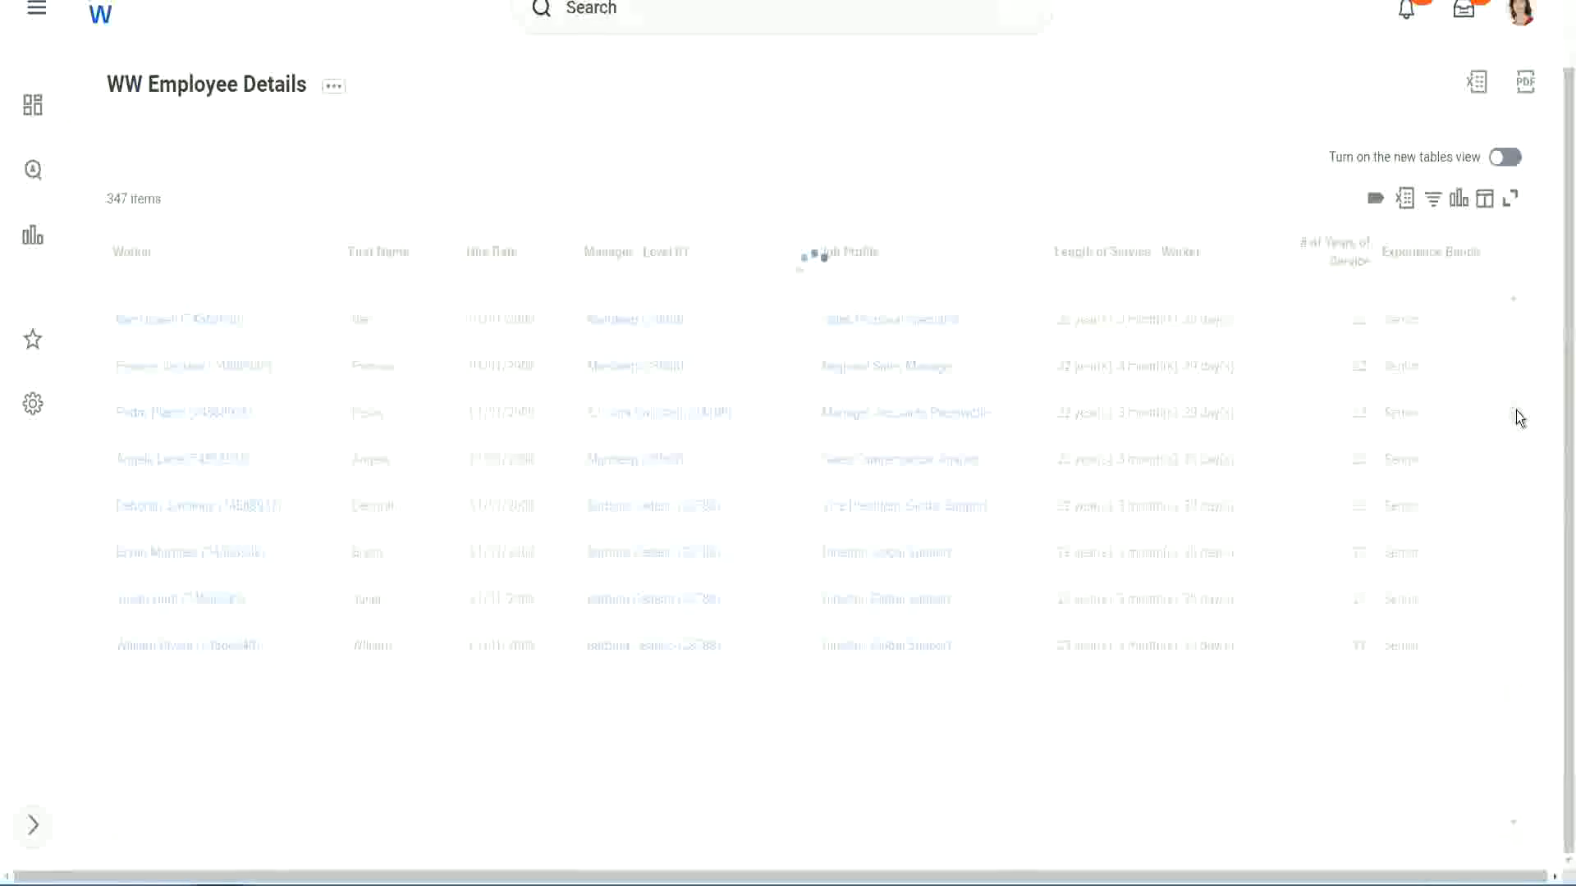
Filter the report's Experience Bands column to values containing Amateur.
{"action": "left_click", "coordinate": [1440, 269]}
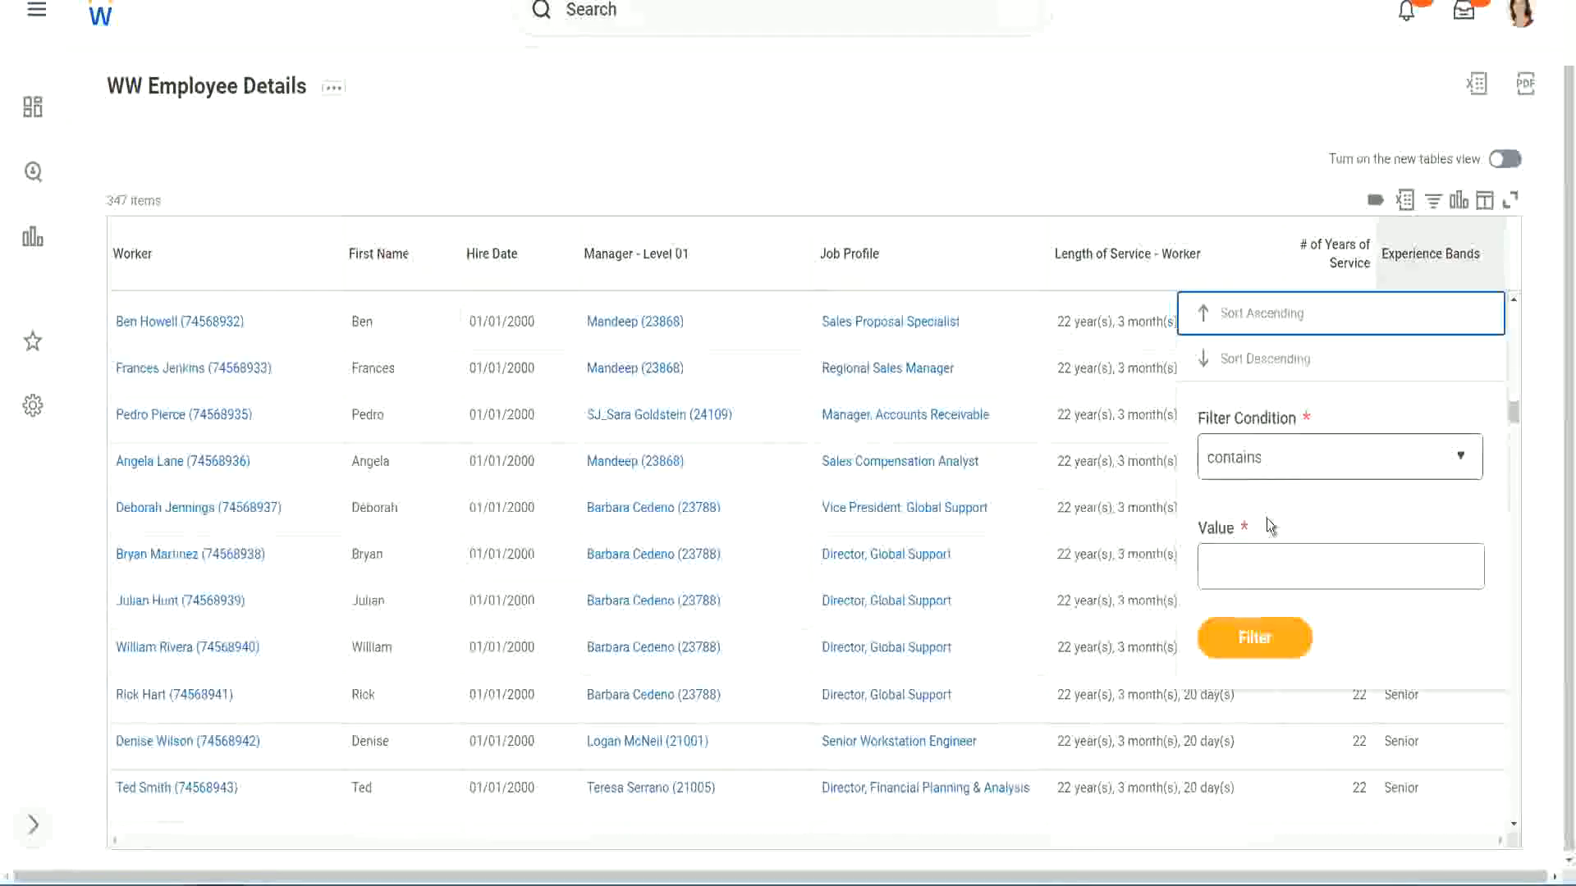
{"action": "left_click", "coordinate": [1249, 552]}
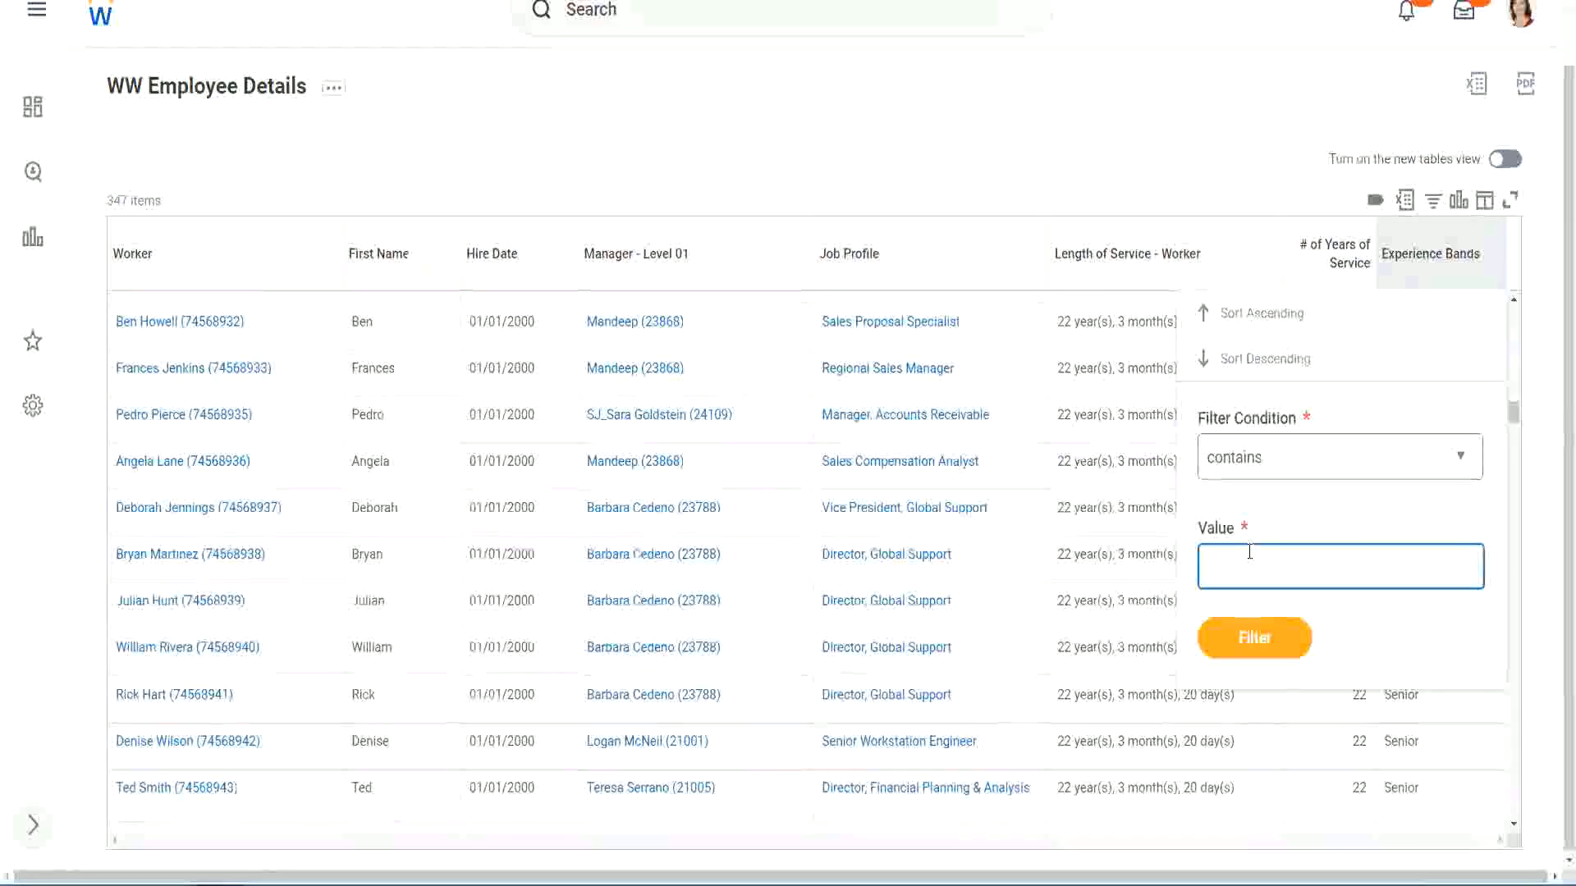
{"action": "type", "text": "Amate"}
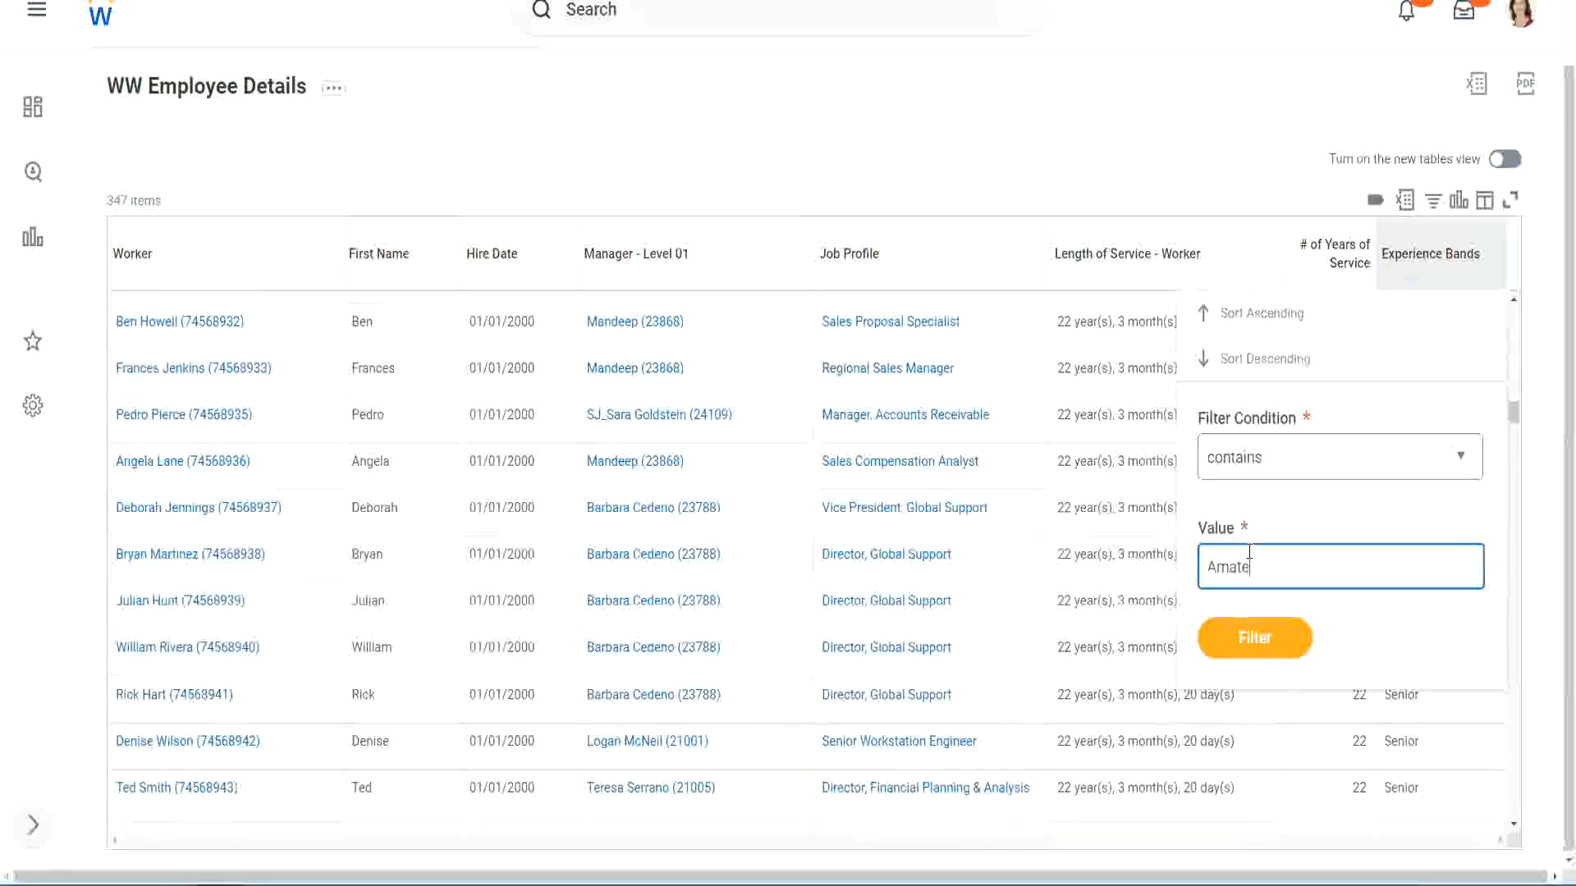
{"action": "type", "text": "ur"}
{"action": "left_click", "coordinate": [1243, 644]}
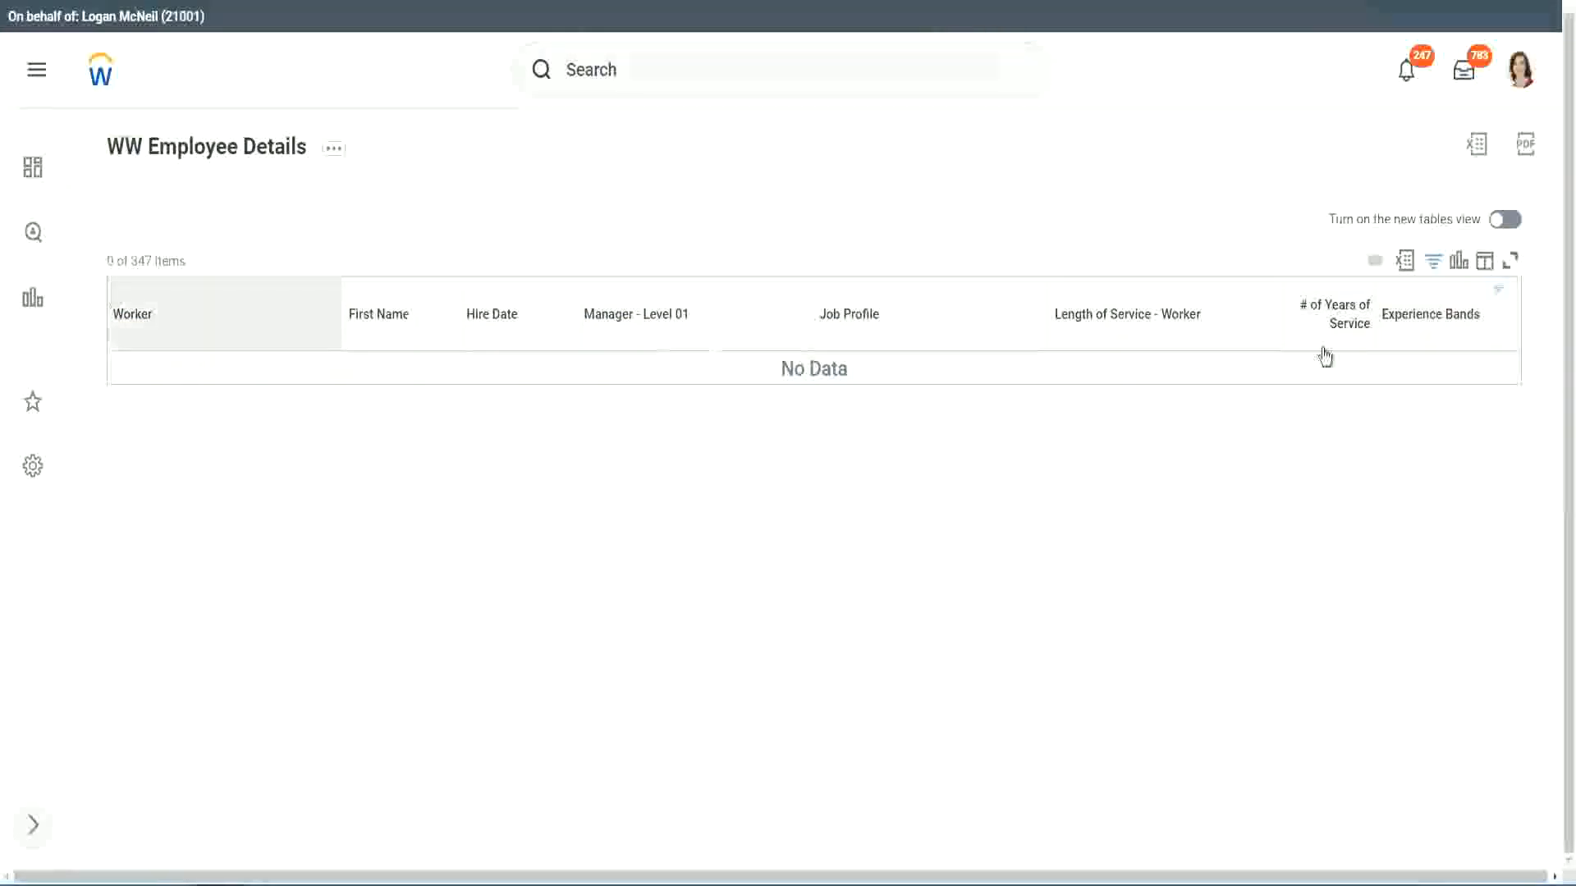
Change the Experience Bands column filter value to Legend and apply it.
{"action": "left_click", "coordinate": [1424, 317]}
{"action": "left_click", "coordinate": [1313, 543]}
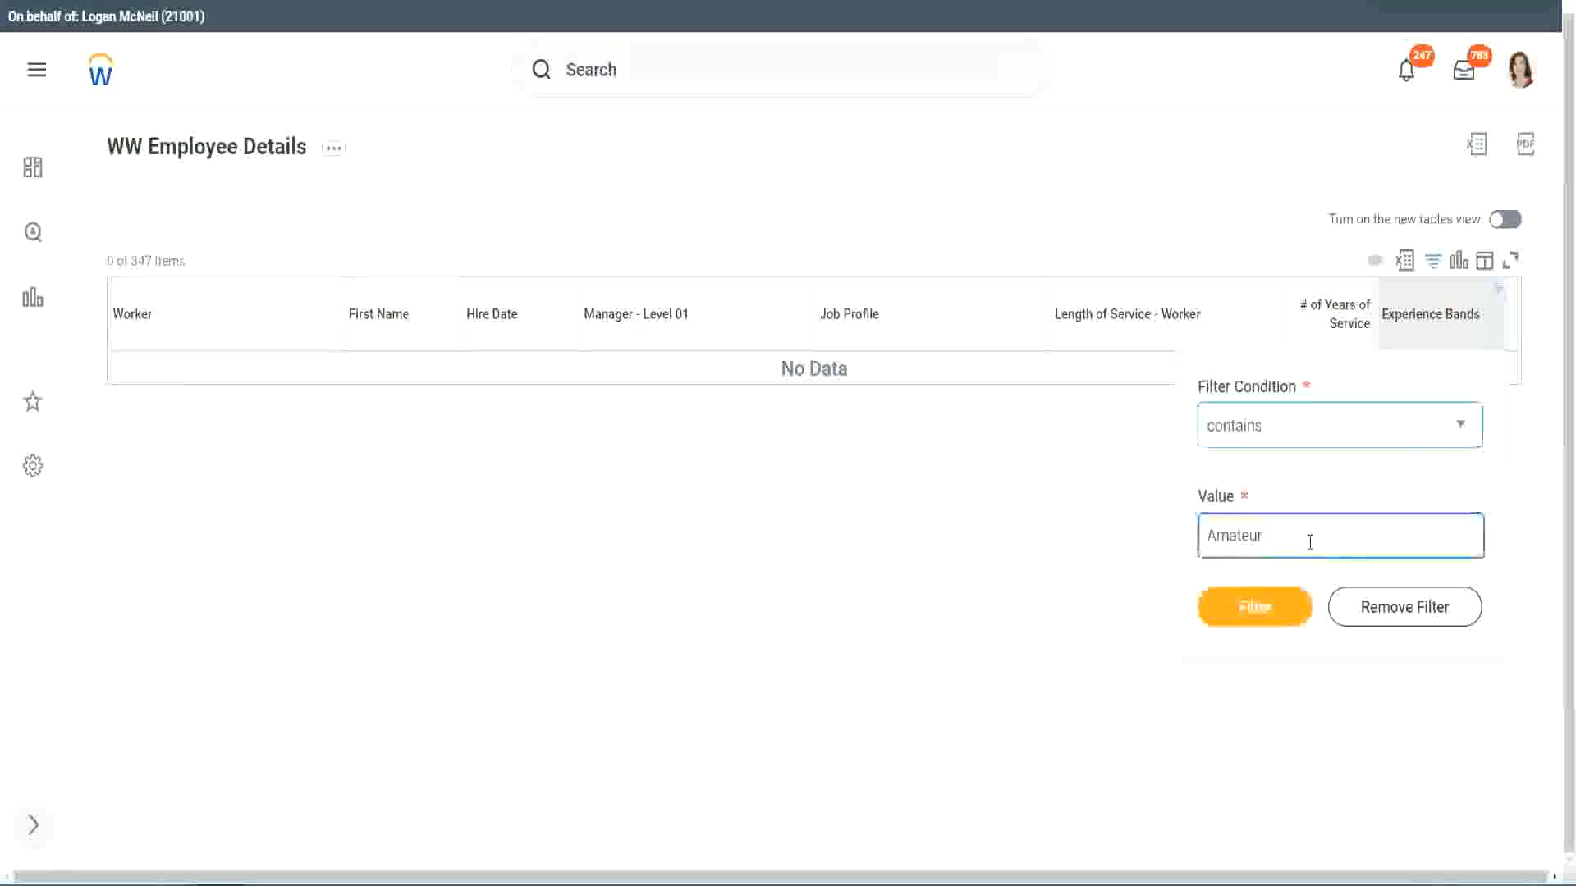
{"action": "left_click_drag", "start_coordinate": [1159, 542], "coordinate": [1126, 540]}
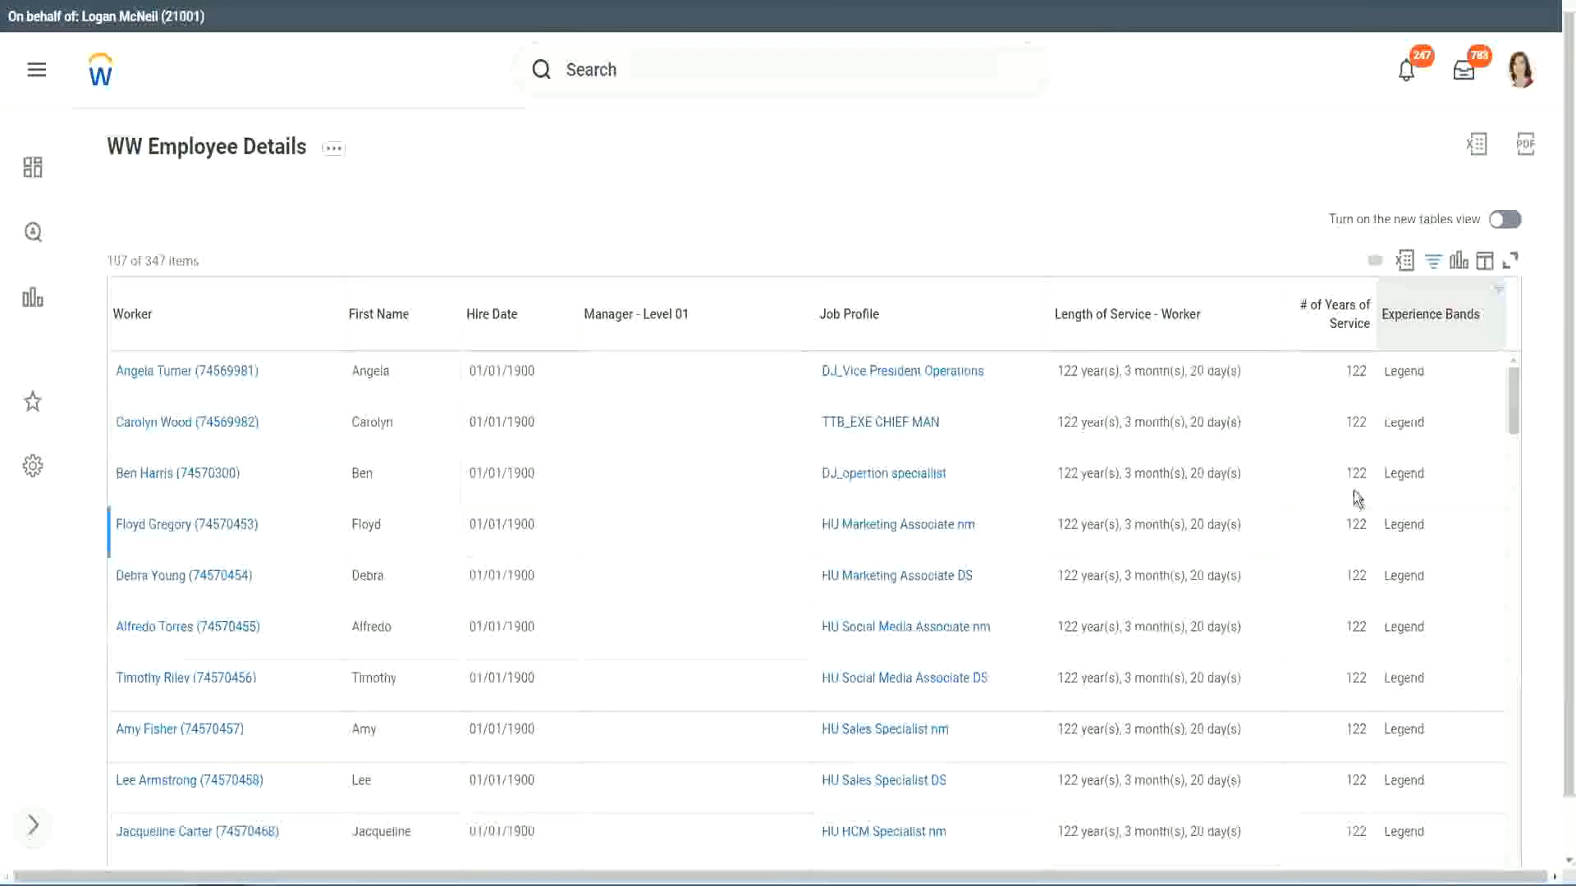
Examine the hire dates, years of service and experience bands of the filtered Legend workers down to the last rows.
{"action": "scroll", "coordinate": [1353, 491], "scroll_direction": "down", "scroll_amount": 20}
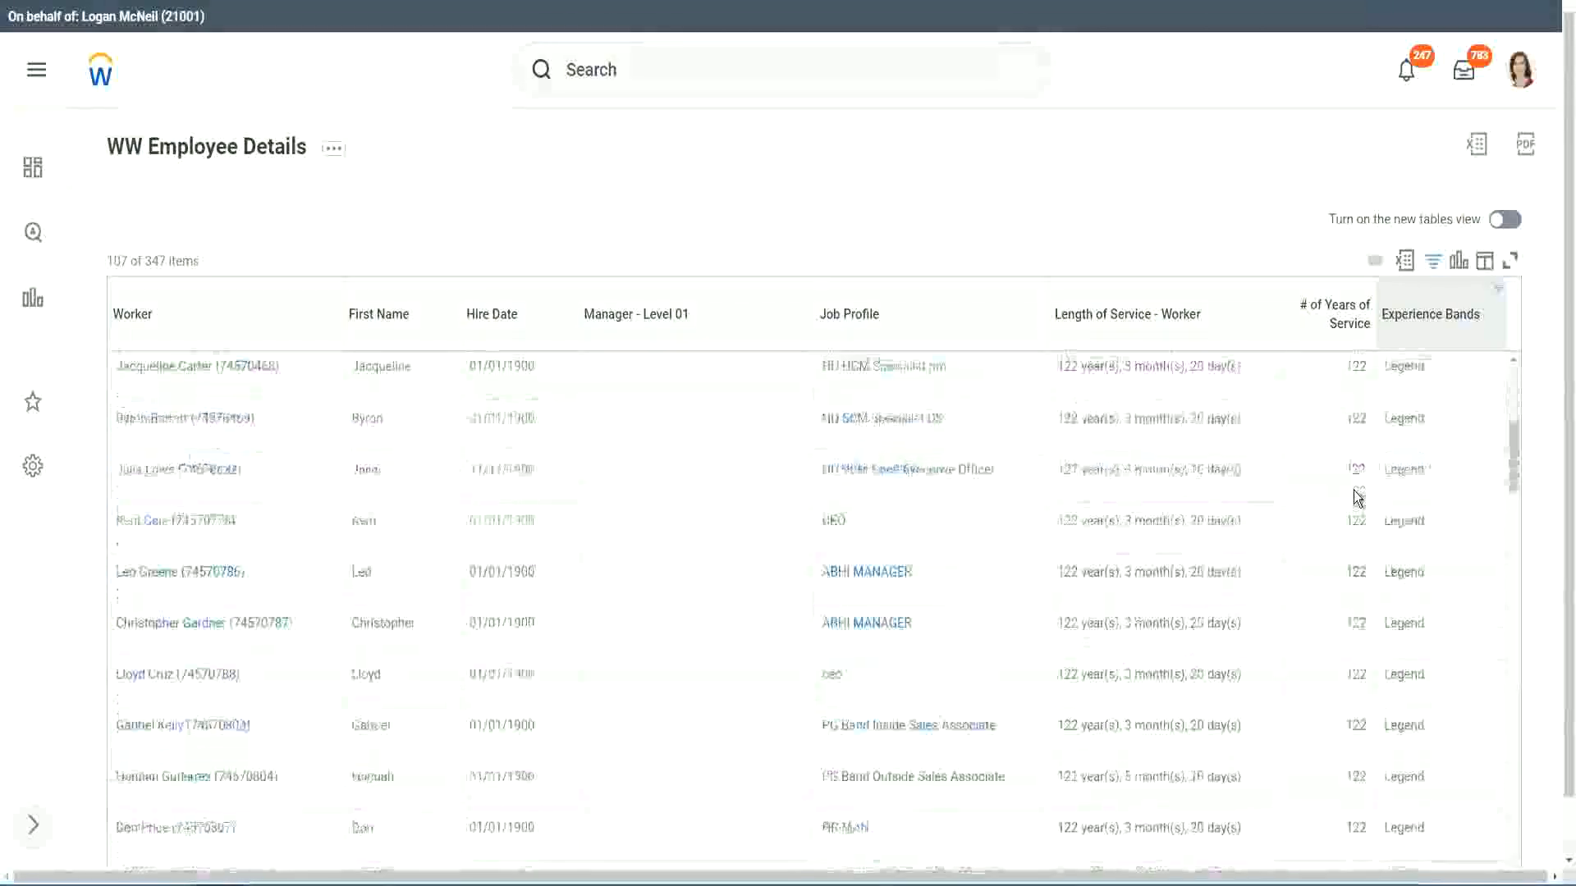
{"action": "scroll", "coordinate": [1353, 490], "scroll_direction": "down", "scroll_amount": 4}
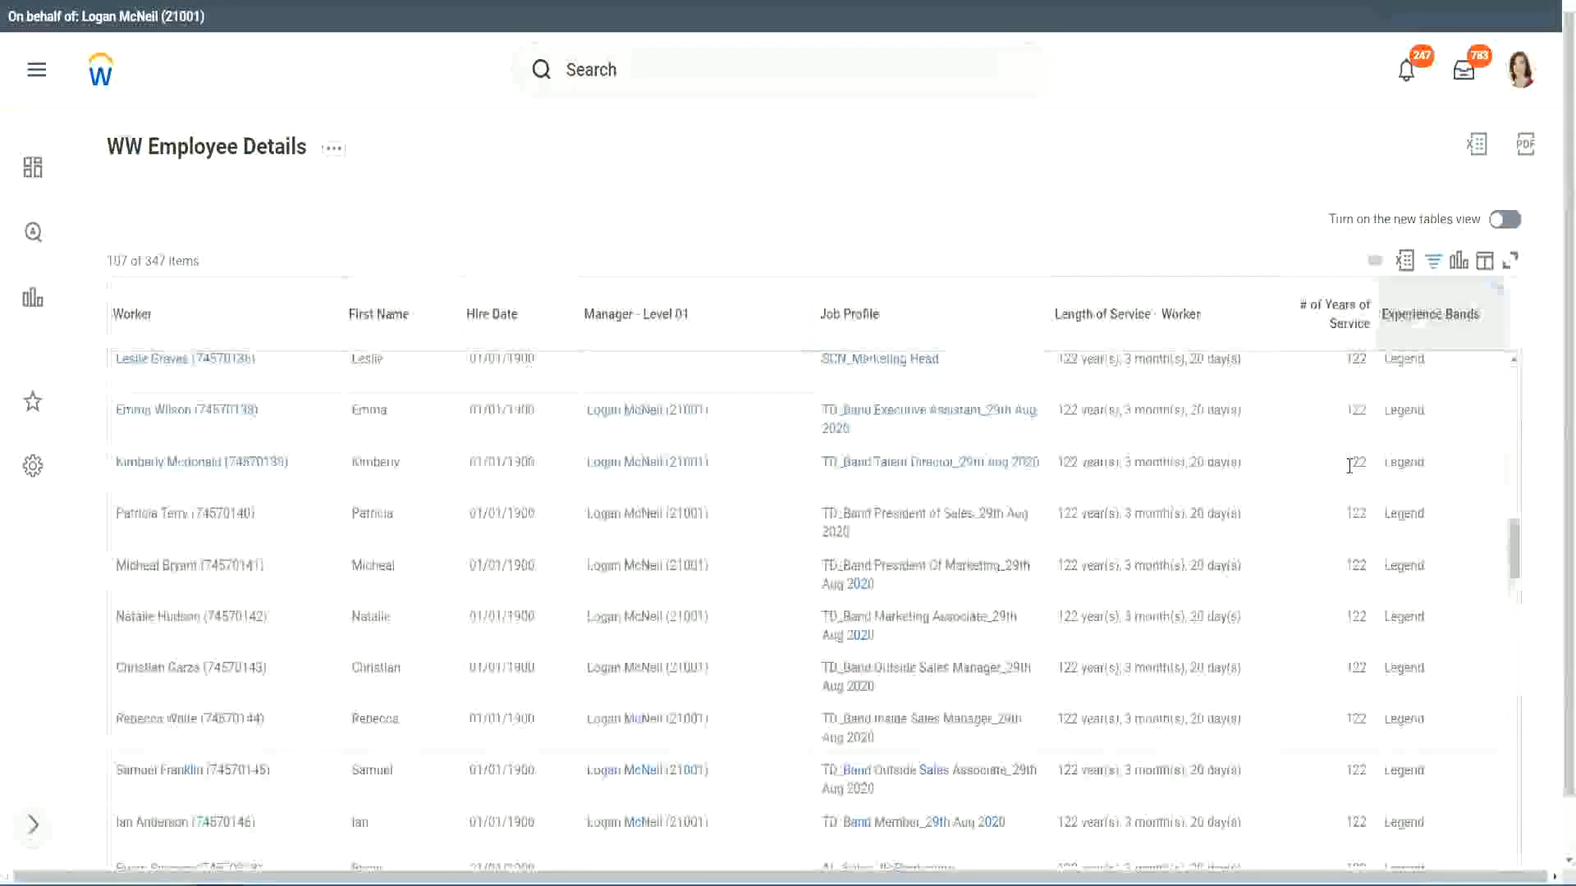
{"action": "scroll", "coordinate": [1351, 467], "scroll_direction": "down", "scroll_amount": 10}
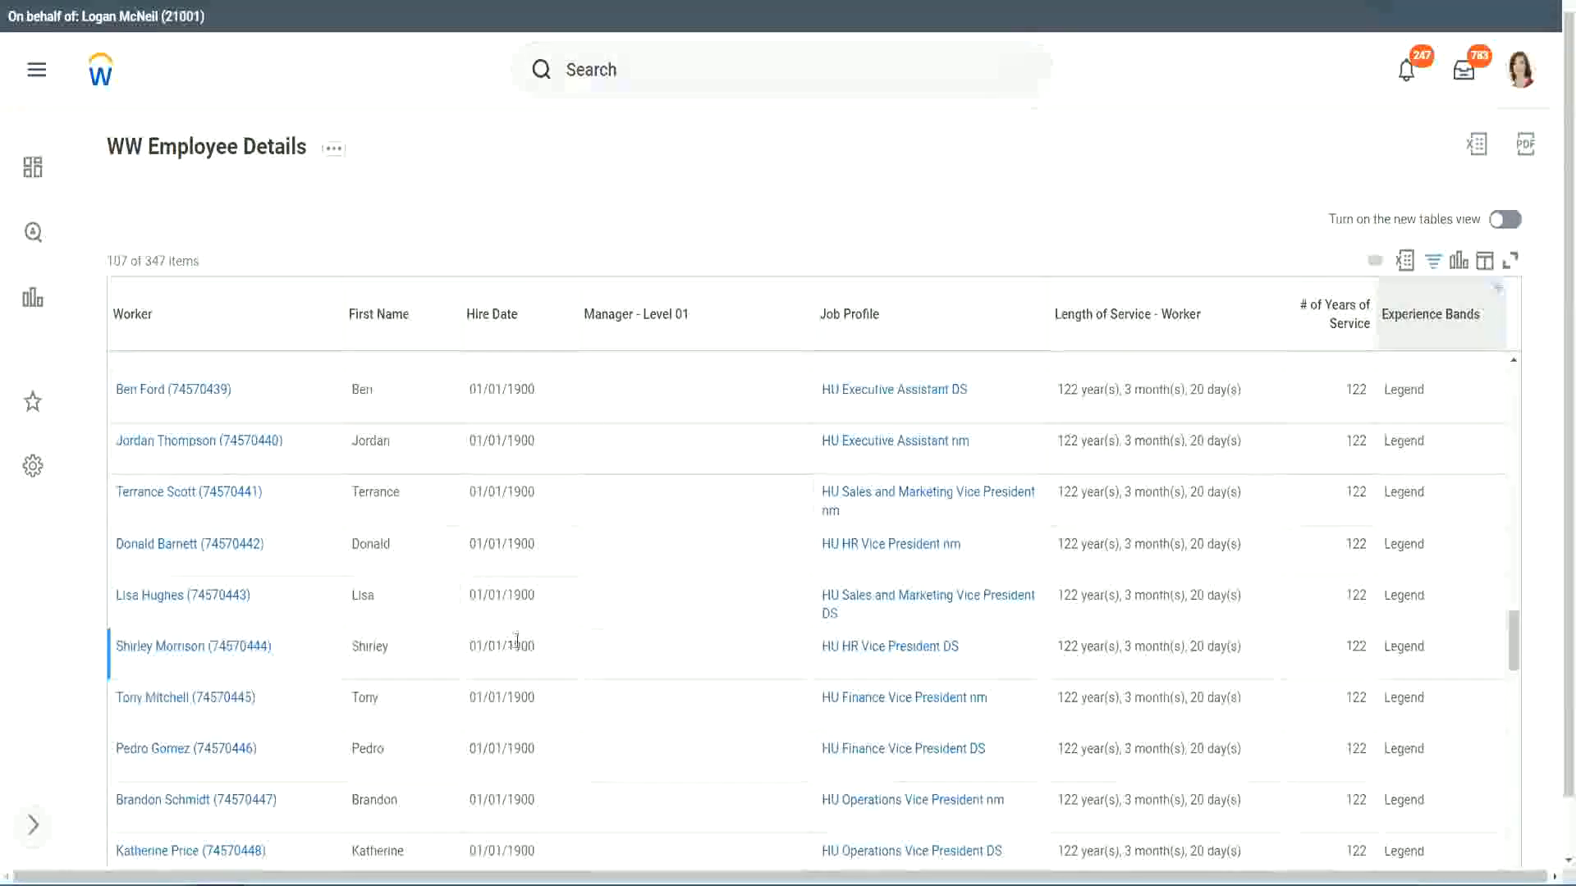
{"action": "double_click", "coordinate": [521, 648]}
{"action": "scroll", "coordinate": [1341, 617], "scroll_direction": "down", "scroll_amount": 5}
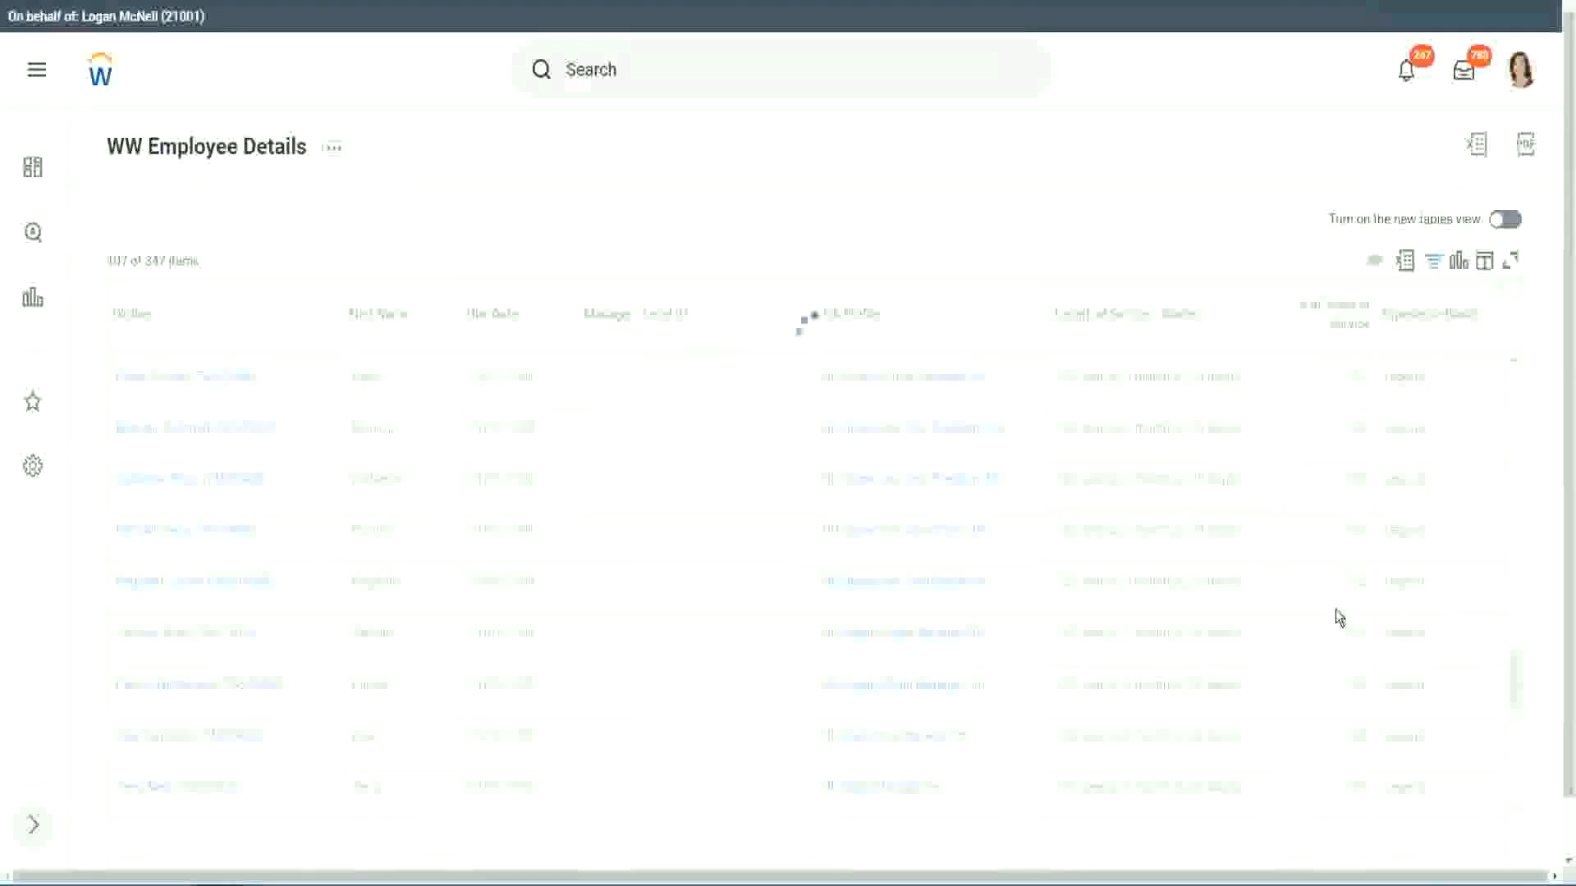
{"action": "scroll", "coordinate": [1336, 615], "scroll_direction": "down", "scroll_amount": 5}
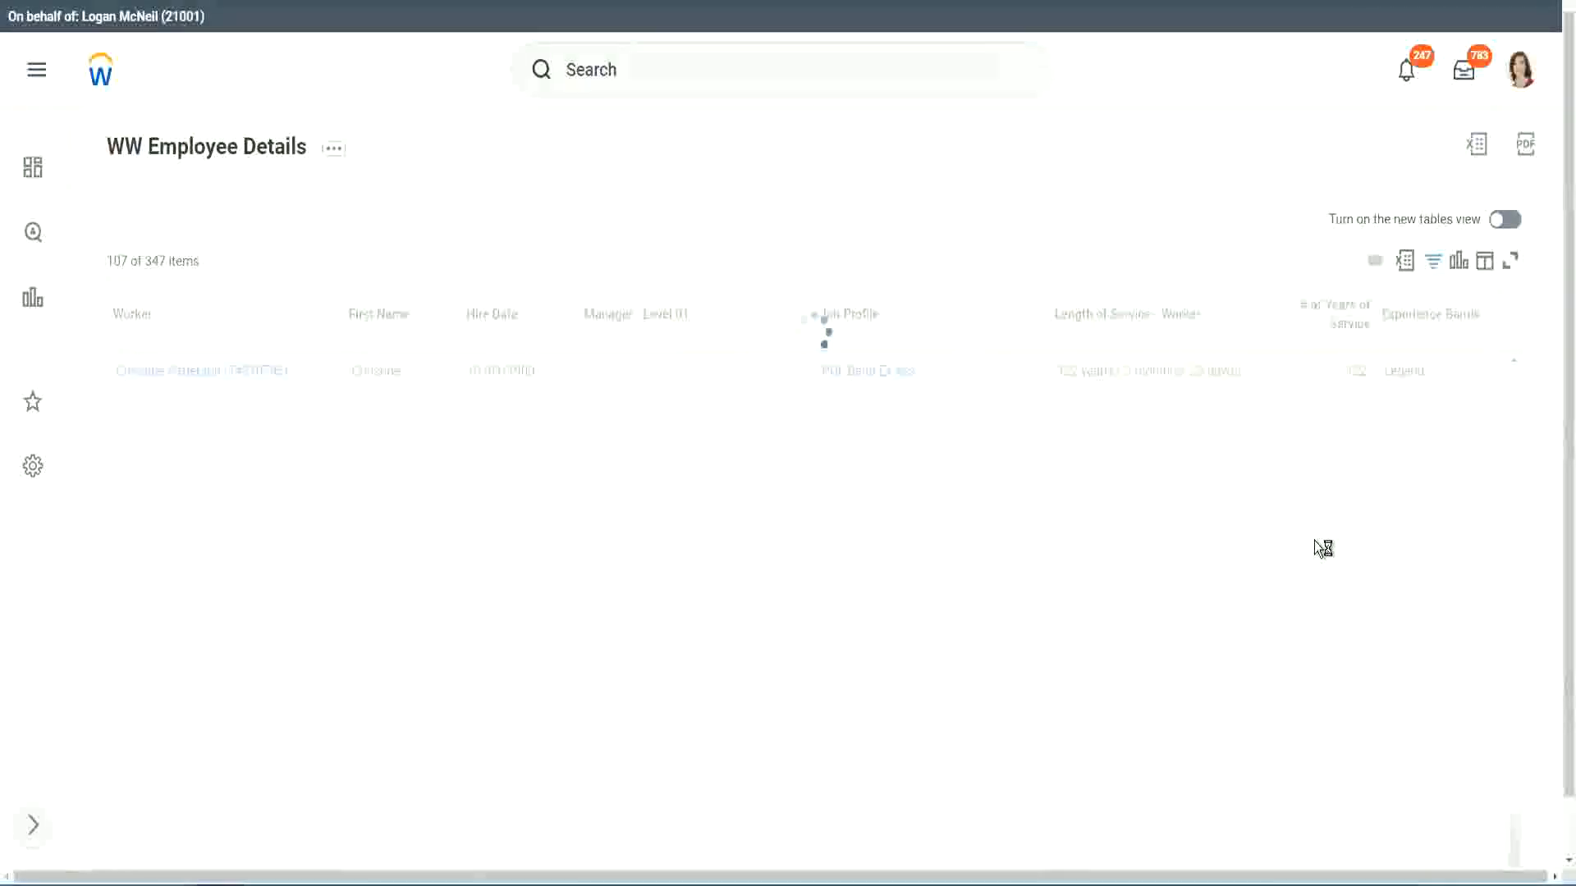
{"action": "scroll", "coordinate": [1318, 548], "scroll_direction": "down", "scroll_amount": 5}
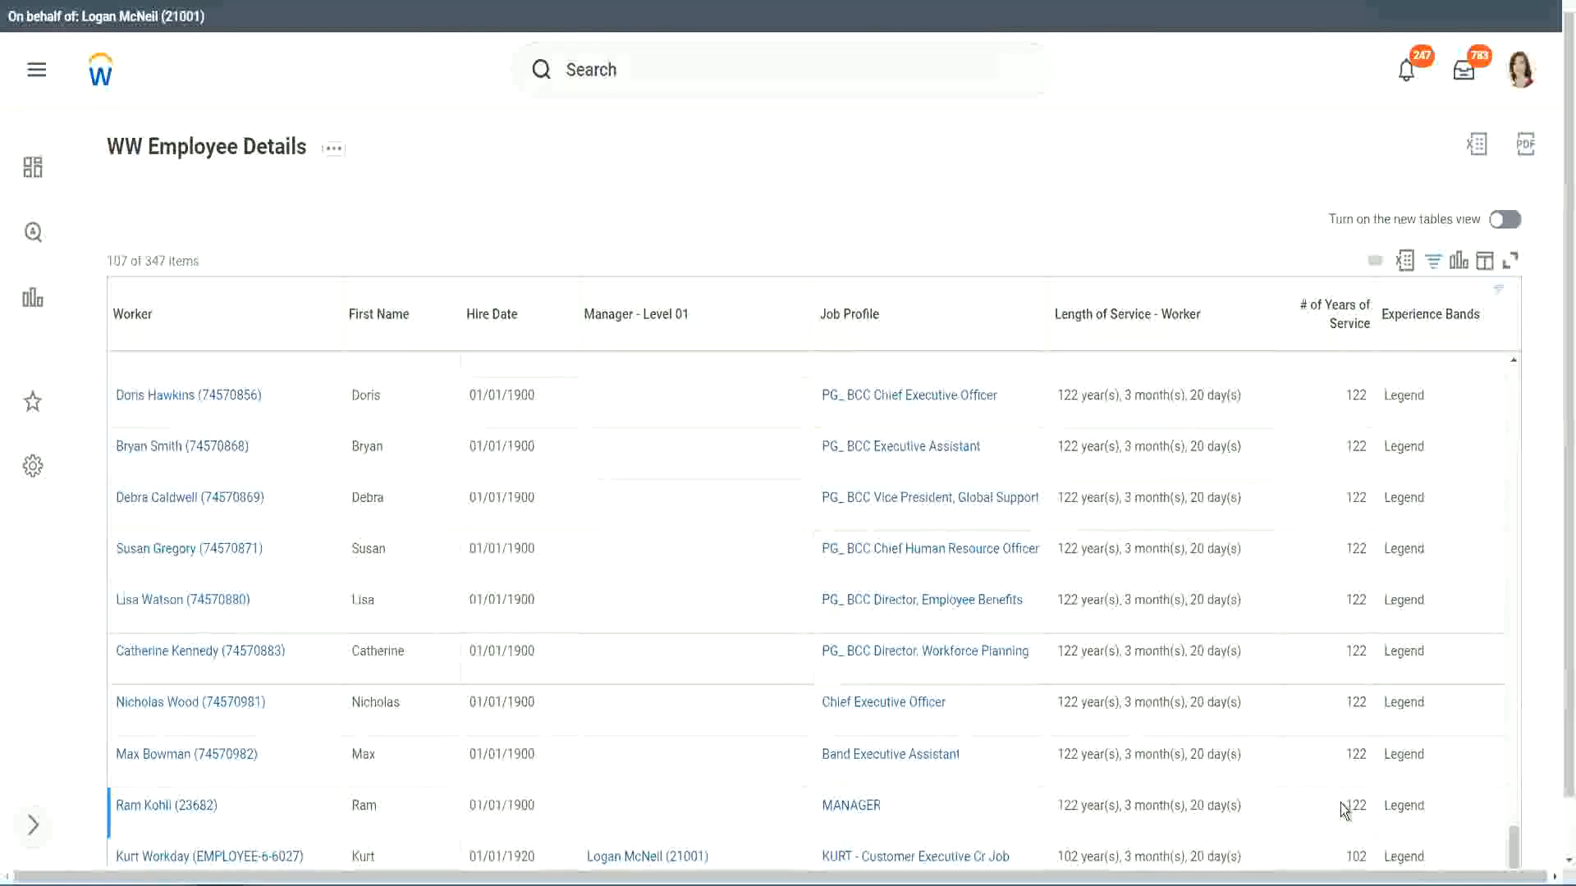
{"action": "double_click", "coordinate": [1354, 856]}
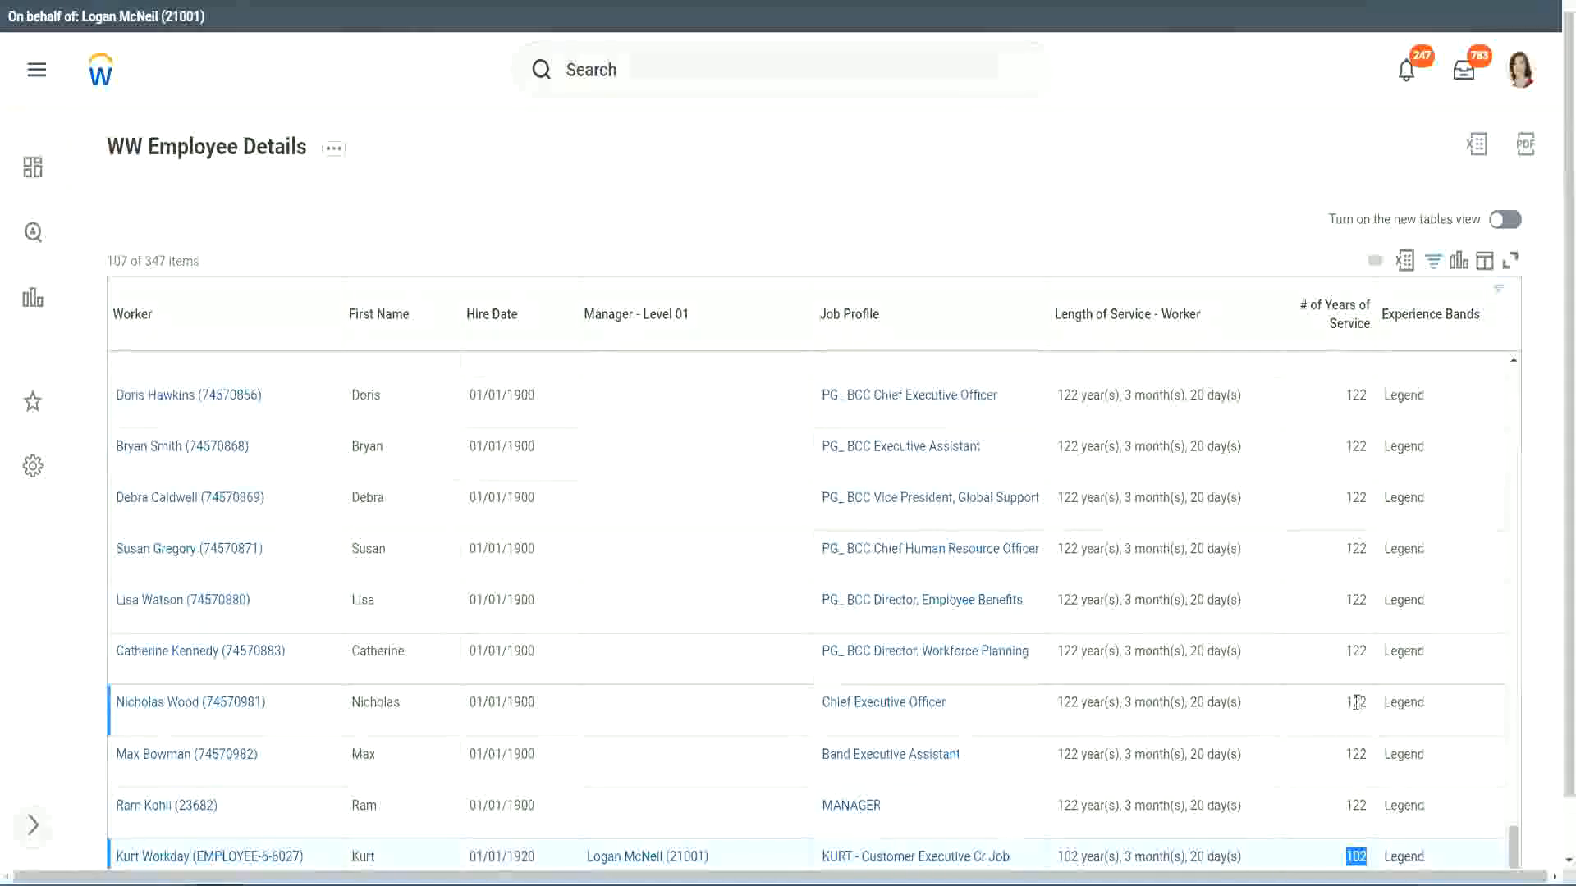
{"action": "left_click_drag", "start_coordinate": [1355, 701], "coordinate": [1368, 703]}
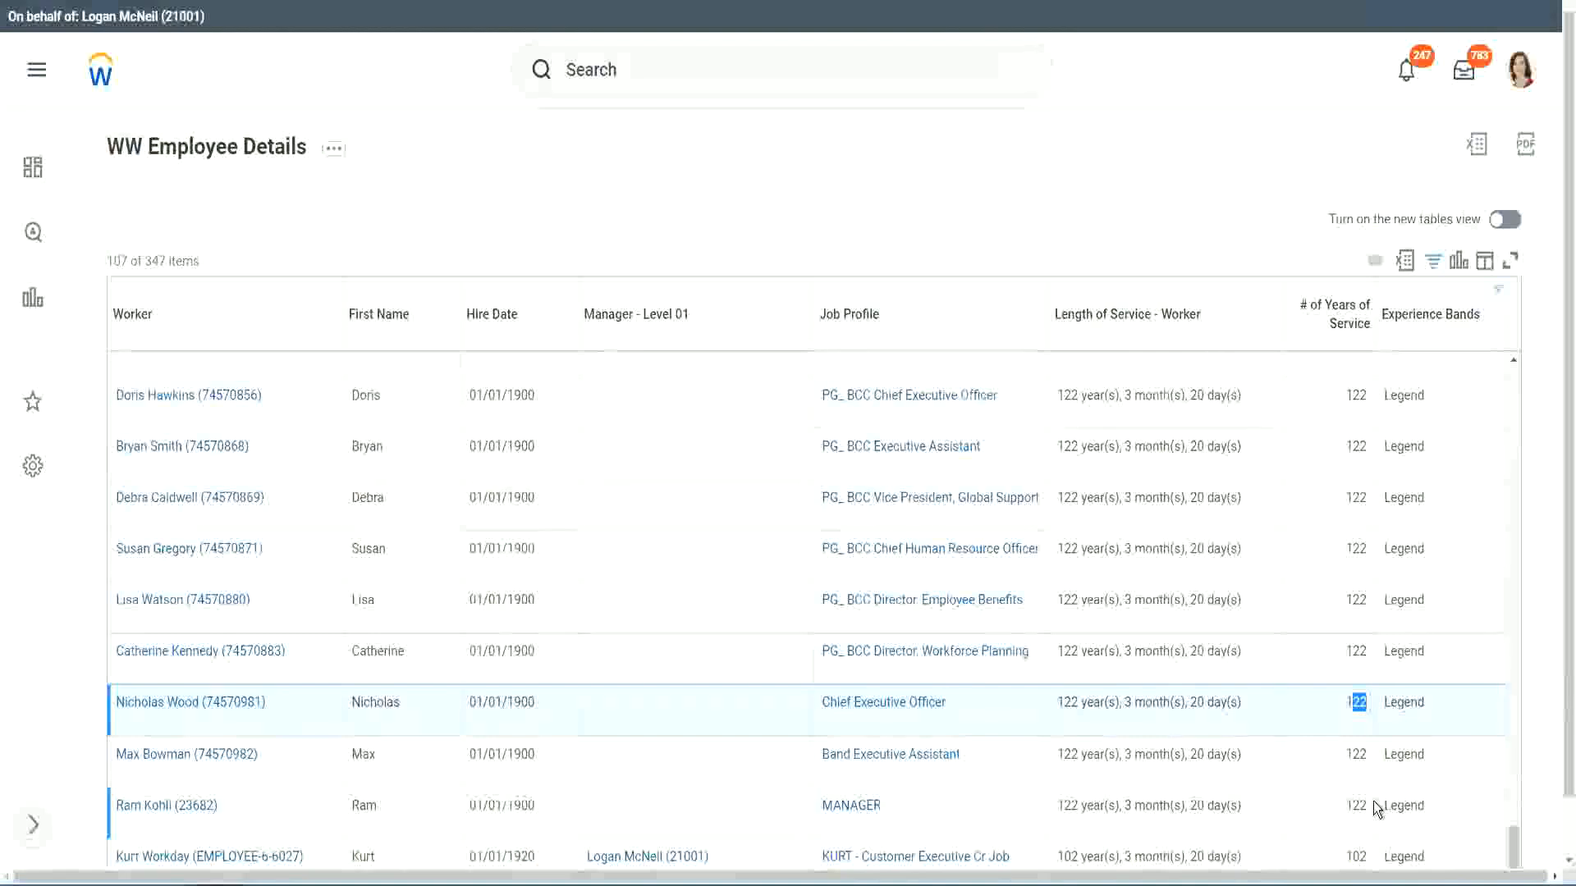
{"action": "left_click", "coordinate": [1323, 654]}
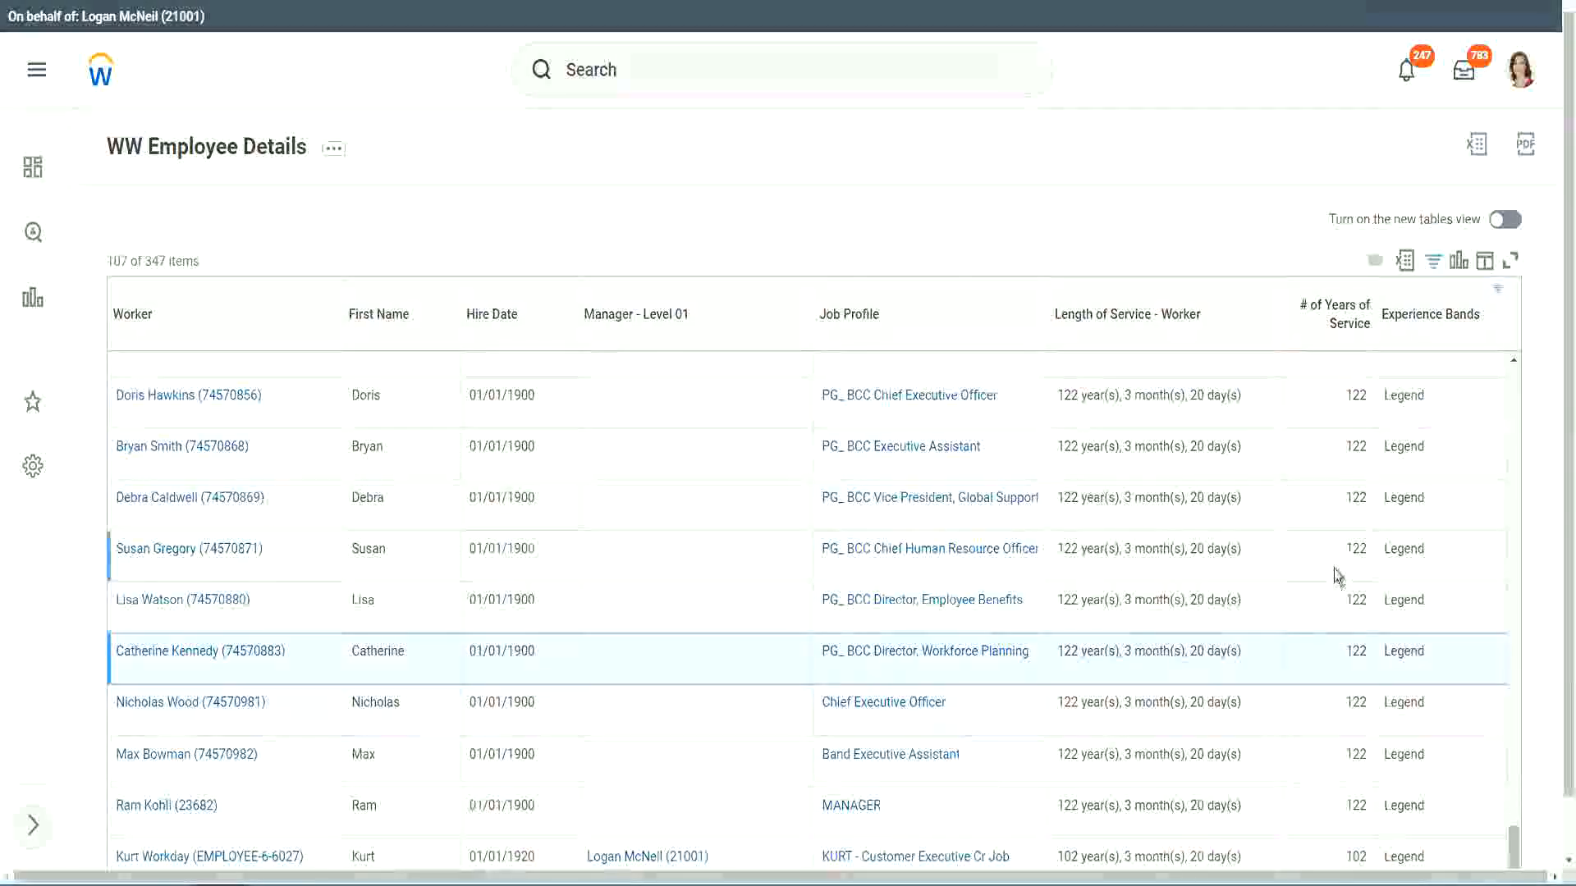
Change the Experience Bands column's contains filter value to Experienced and apply it.
{"action": "left_click", "coordinate": [1439, 324]}
{"action": "left_click", "coordinate": [1289, 628]}
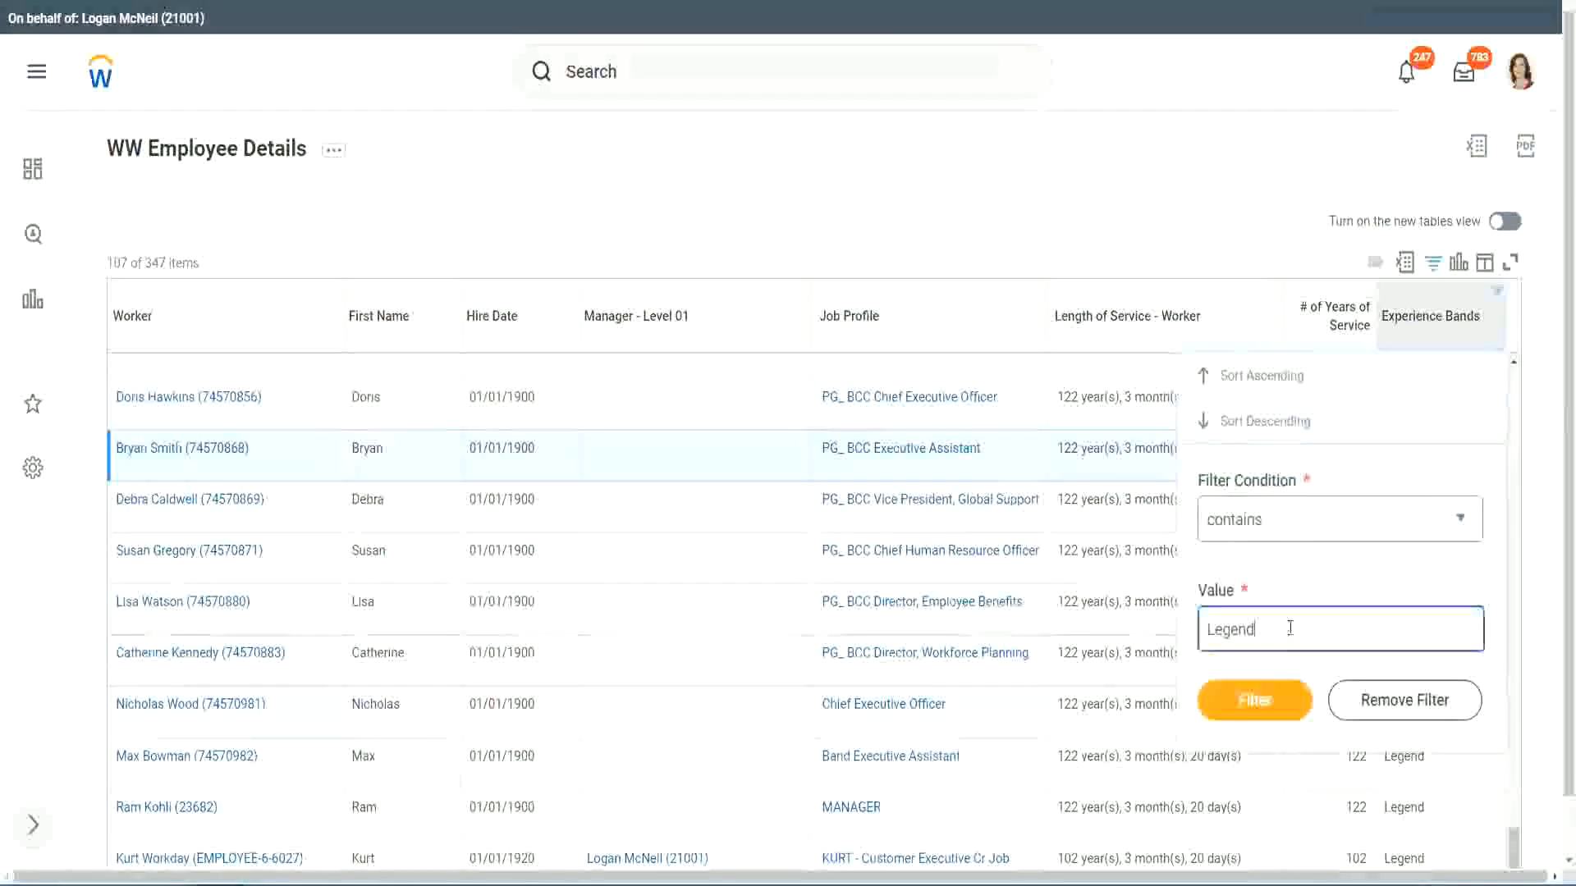
{"action": "double_click", "coordinate": [1231, 629]}
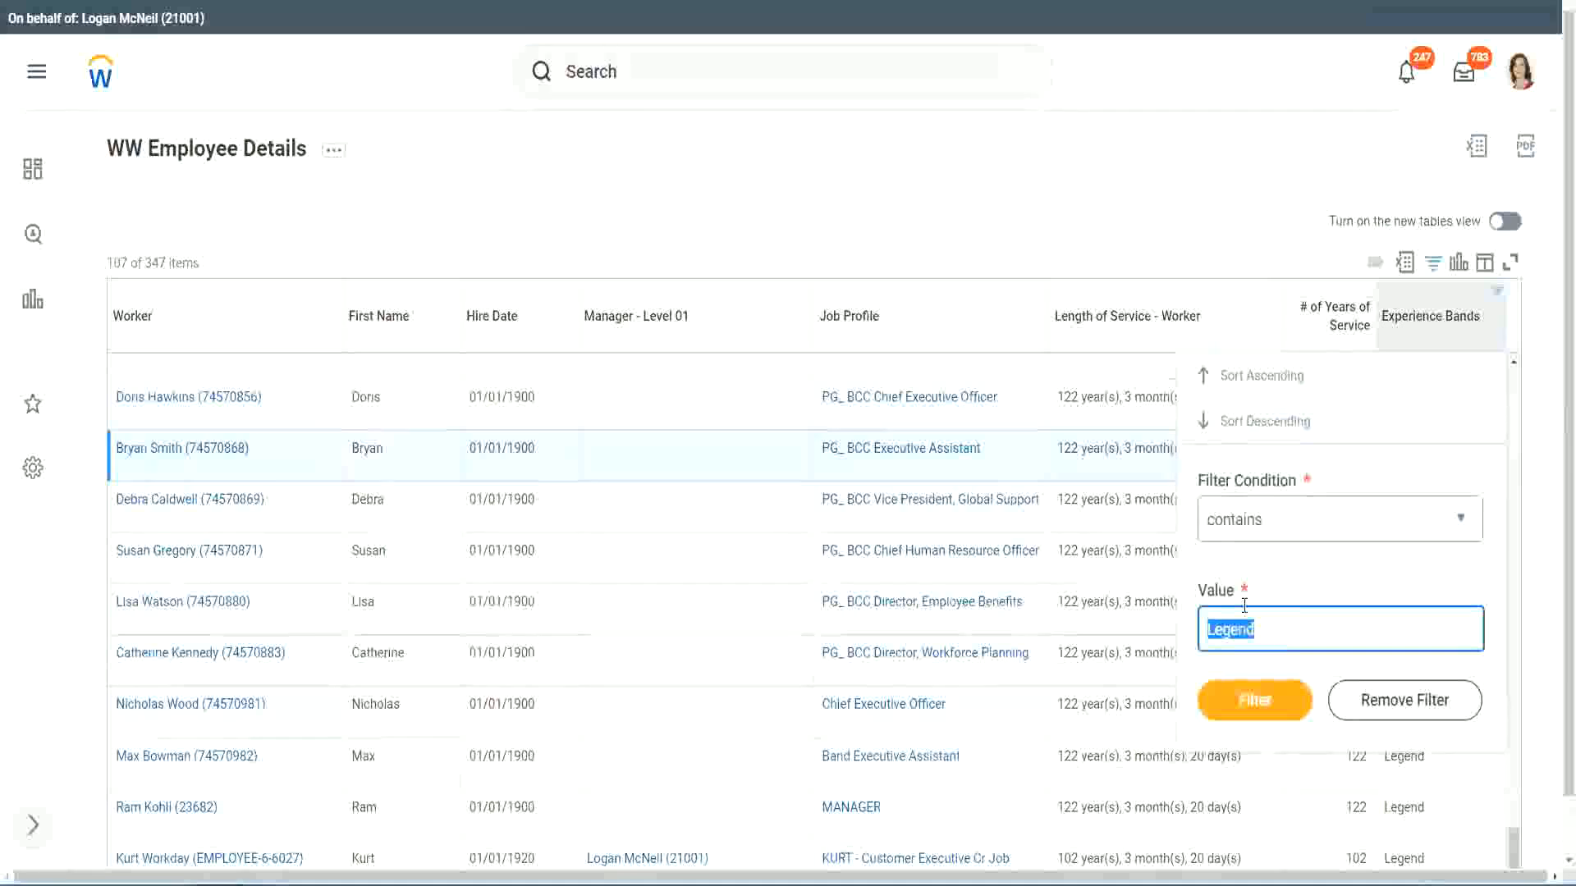
{"action": "type", "text": "Ex"}
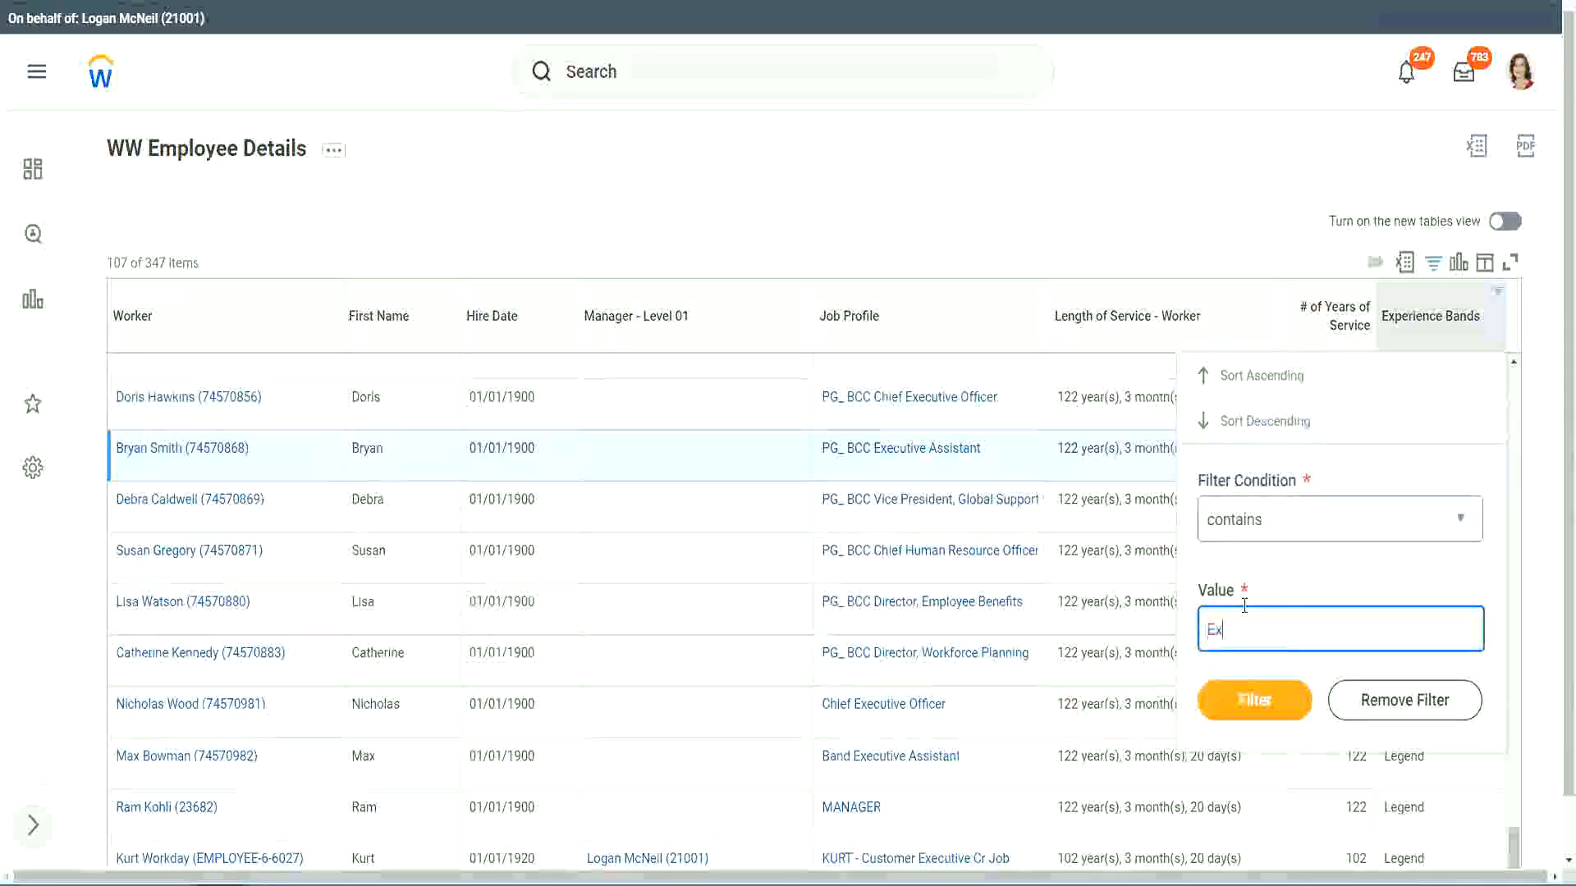
{"action": "type", "text": "perienced"}
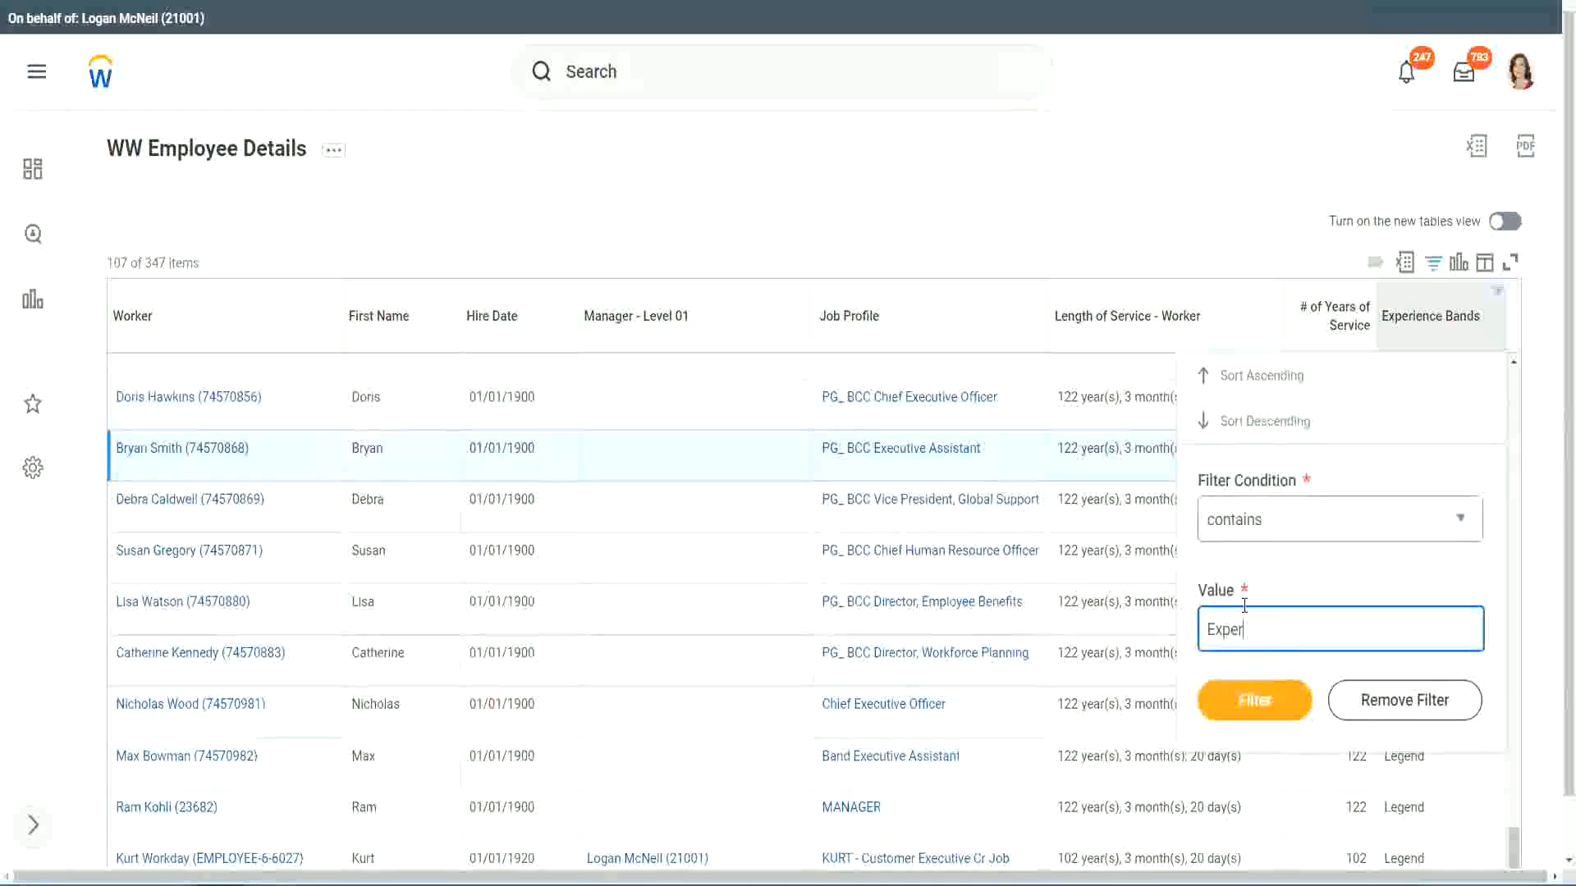
{"action": "left_click", "coordinate": [1253, 711]}
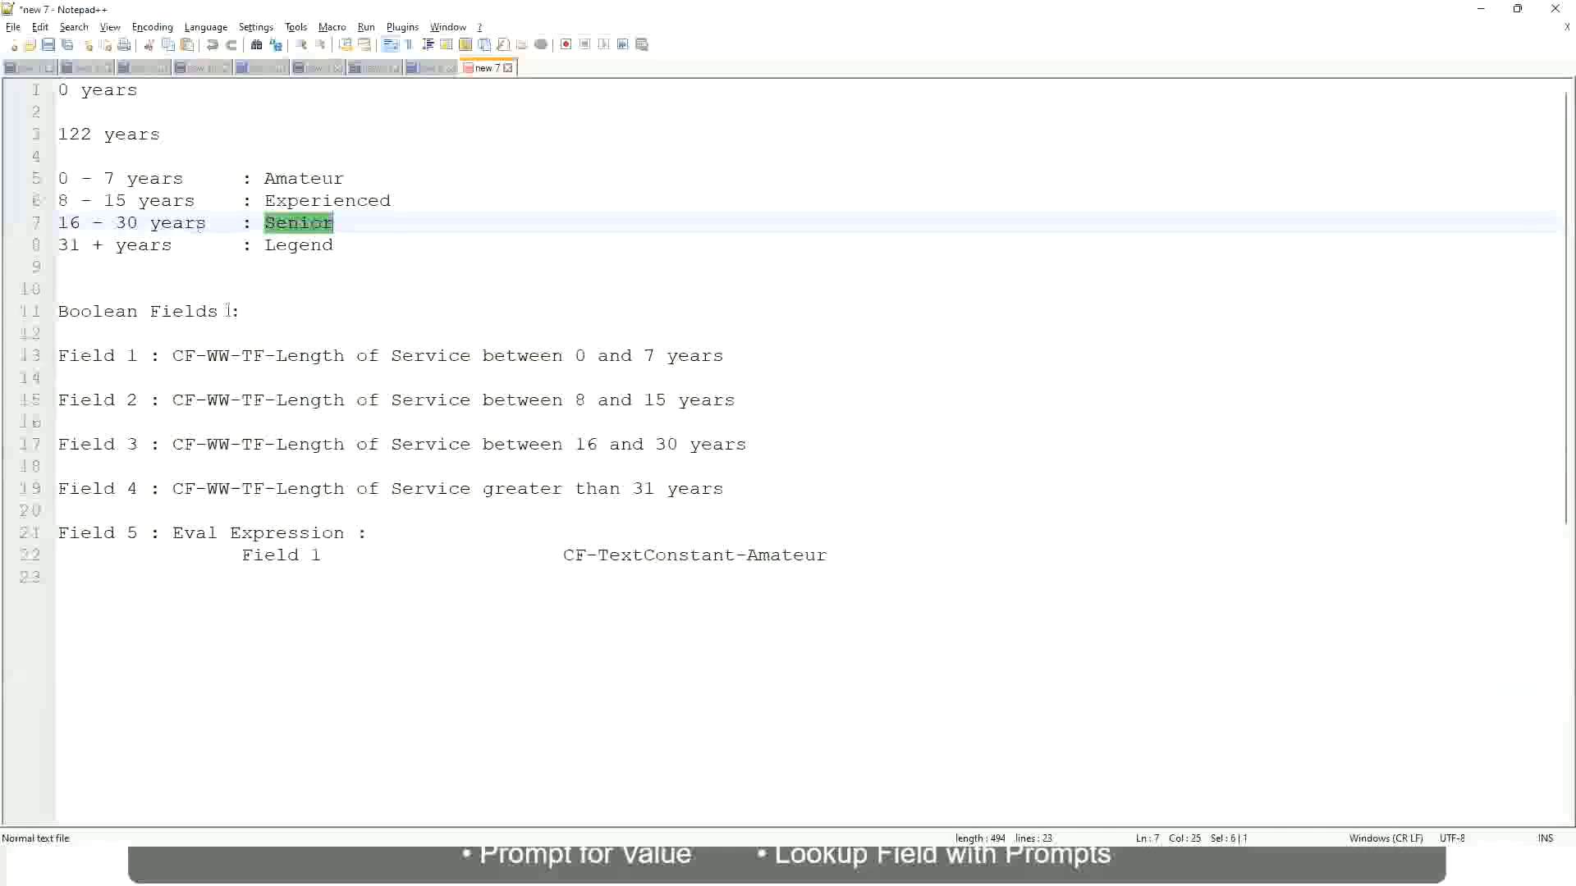
Switch to the Notepad++ notes and check the range of years defined for the Experienced band.
{"action": "left_click_drag", "start_coordinate": [69, 202], "coordinate": [126, 202]}
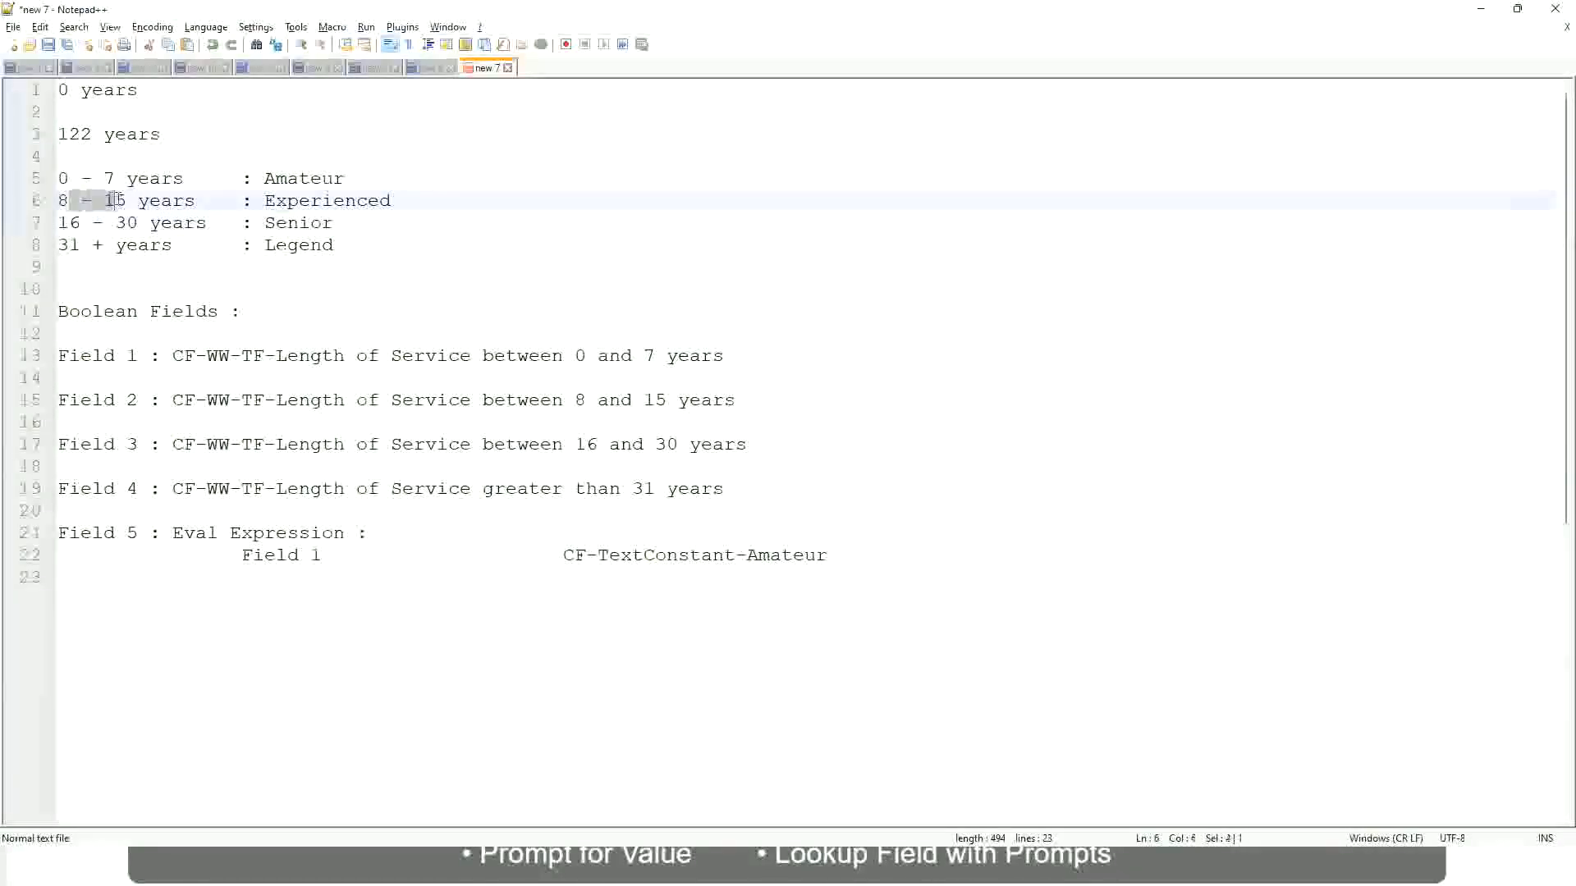
{"action": "left_click", "coordinate": [128, 201]}
{"action": "left_click", "coordinate": [181, 203]}
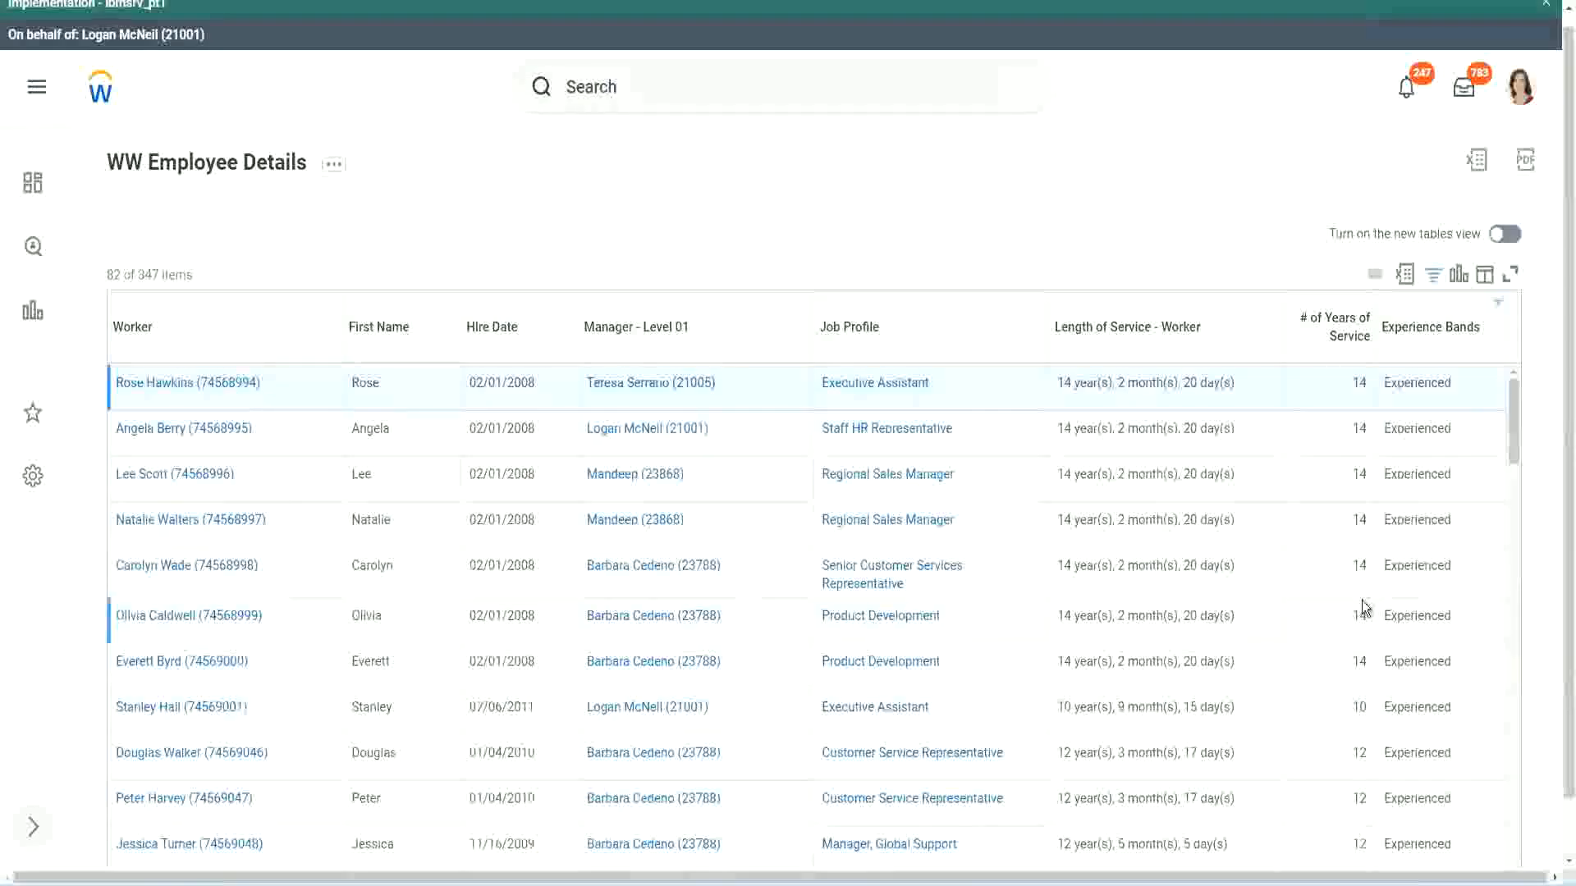
Back in the Workday report, compare the # of Years of Service and Experience Bands values down the filtered Experienced worker rows.
{"action": "scroll", "coordinate": [1363, 607], "scroll_direction": "down", "scroll_amount": 5}
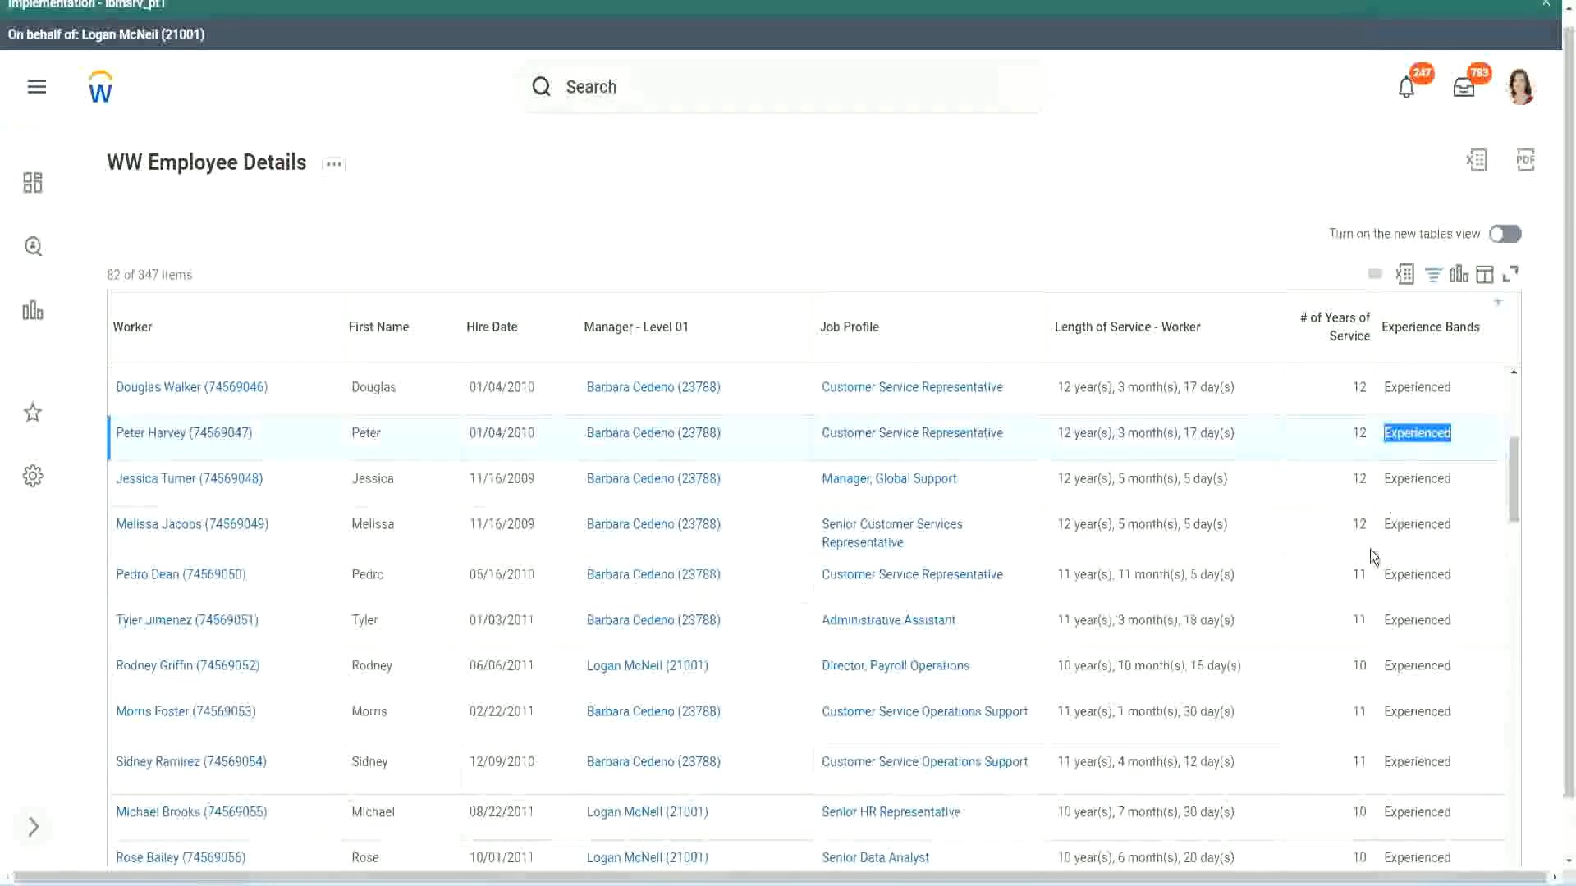
{"action": "scroll", "coordinate": [1357, 588], "scroll_direction": "down", "scroll_amount": 3}
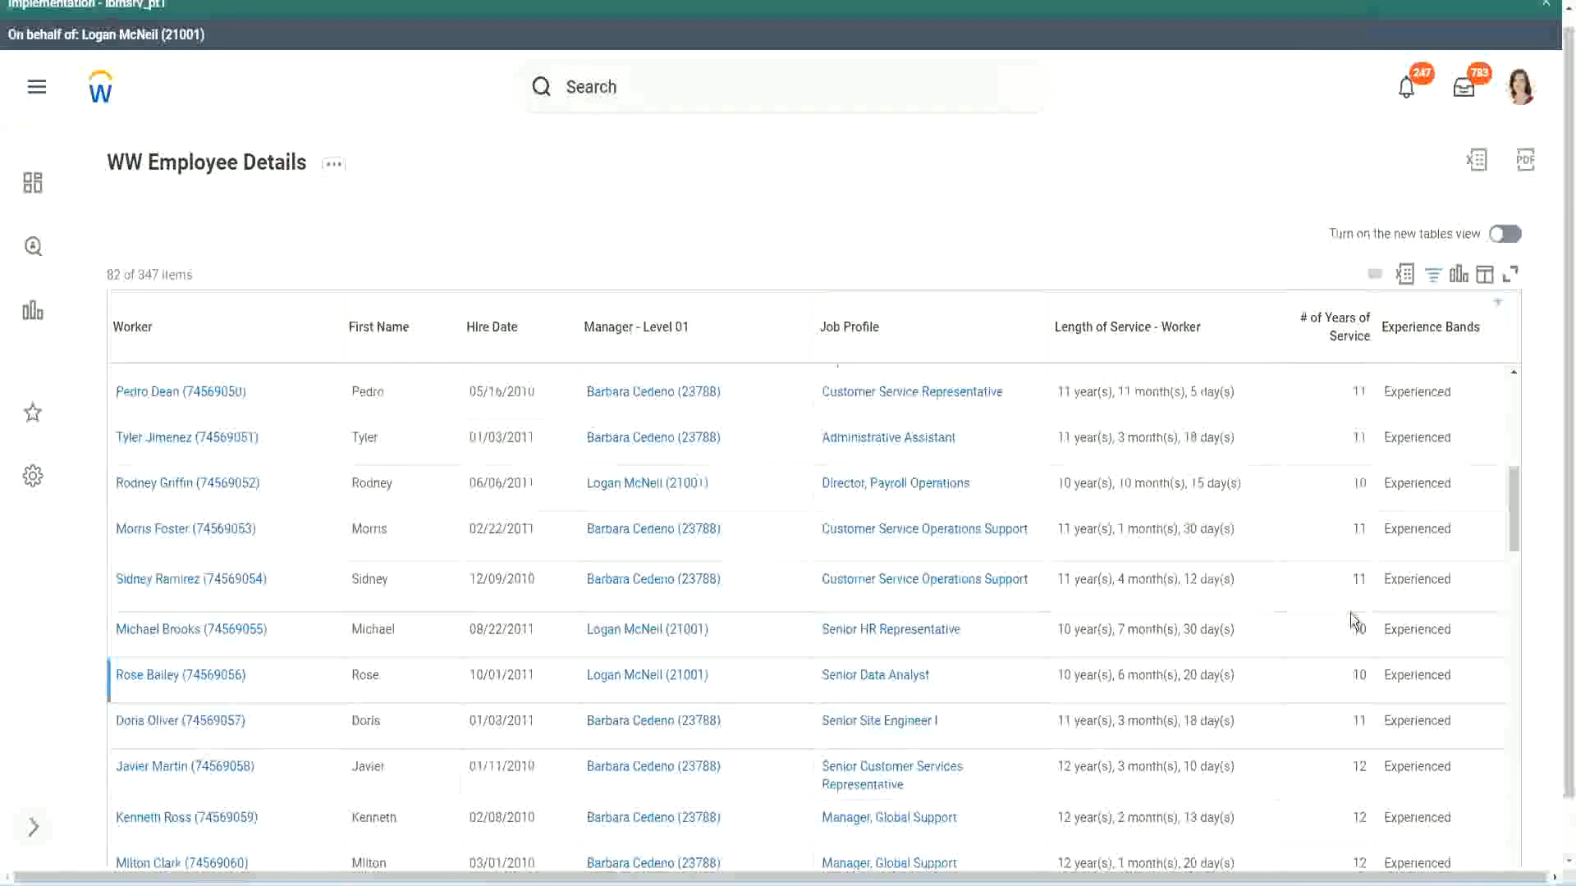
{"action": "left_click", "coordinate": [1357, 579]}
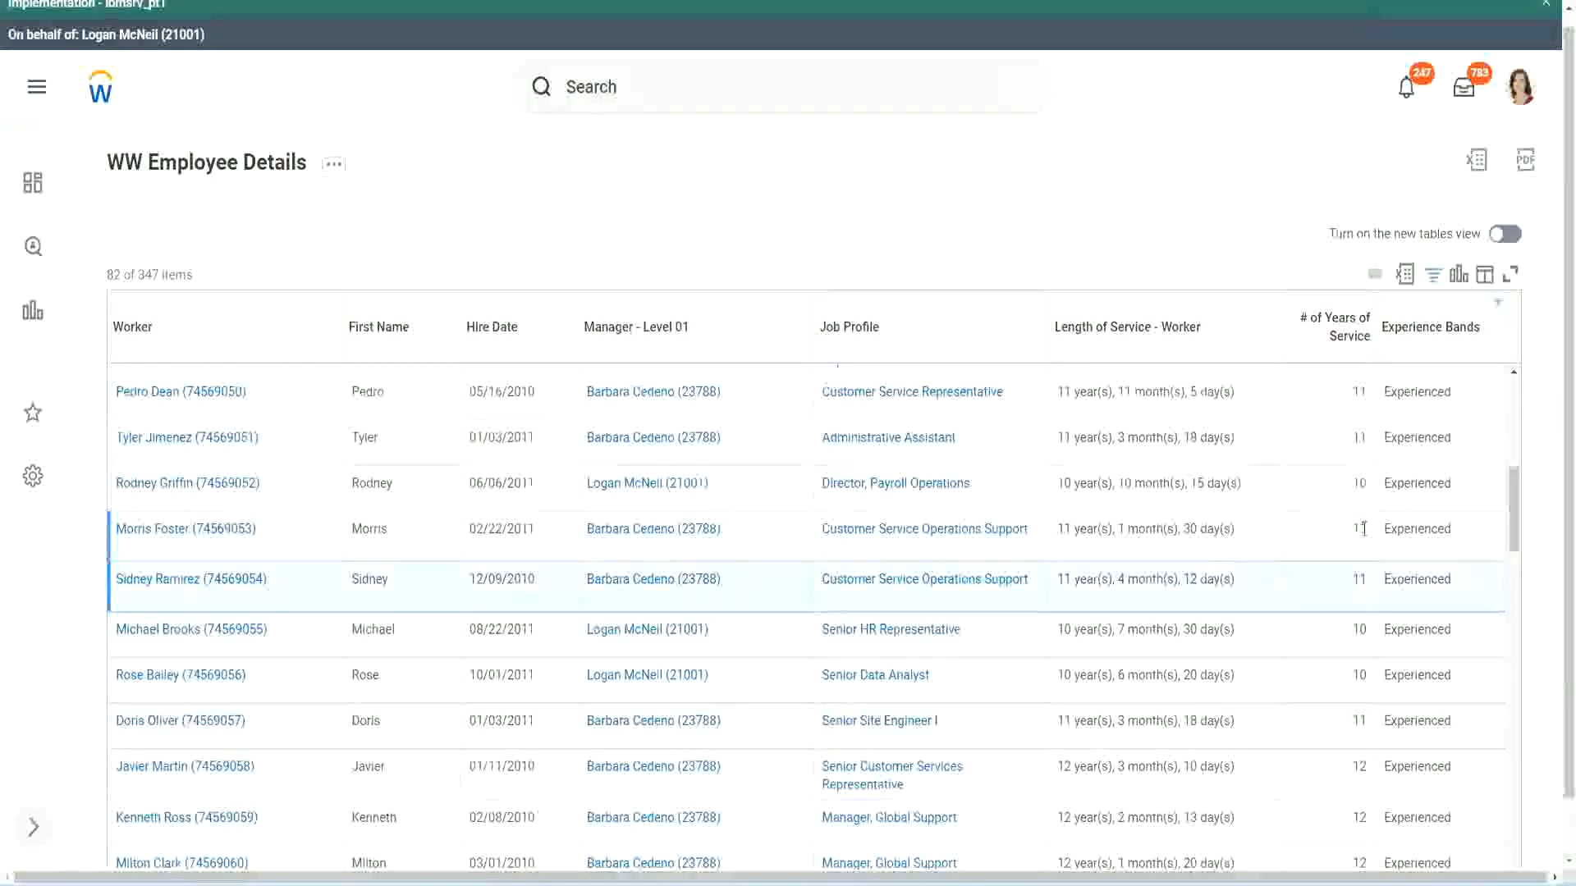
{"action": "left_click", "coordinate": [1398, 528]}
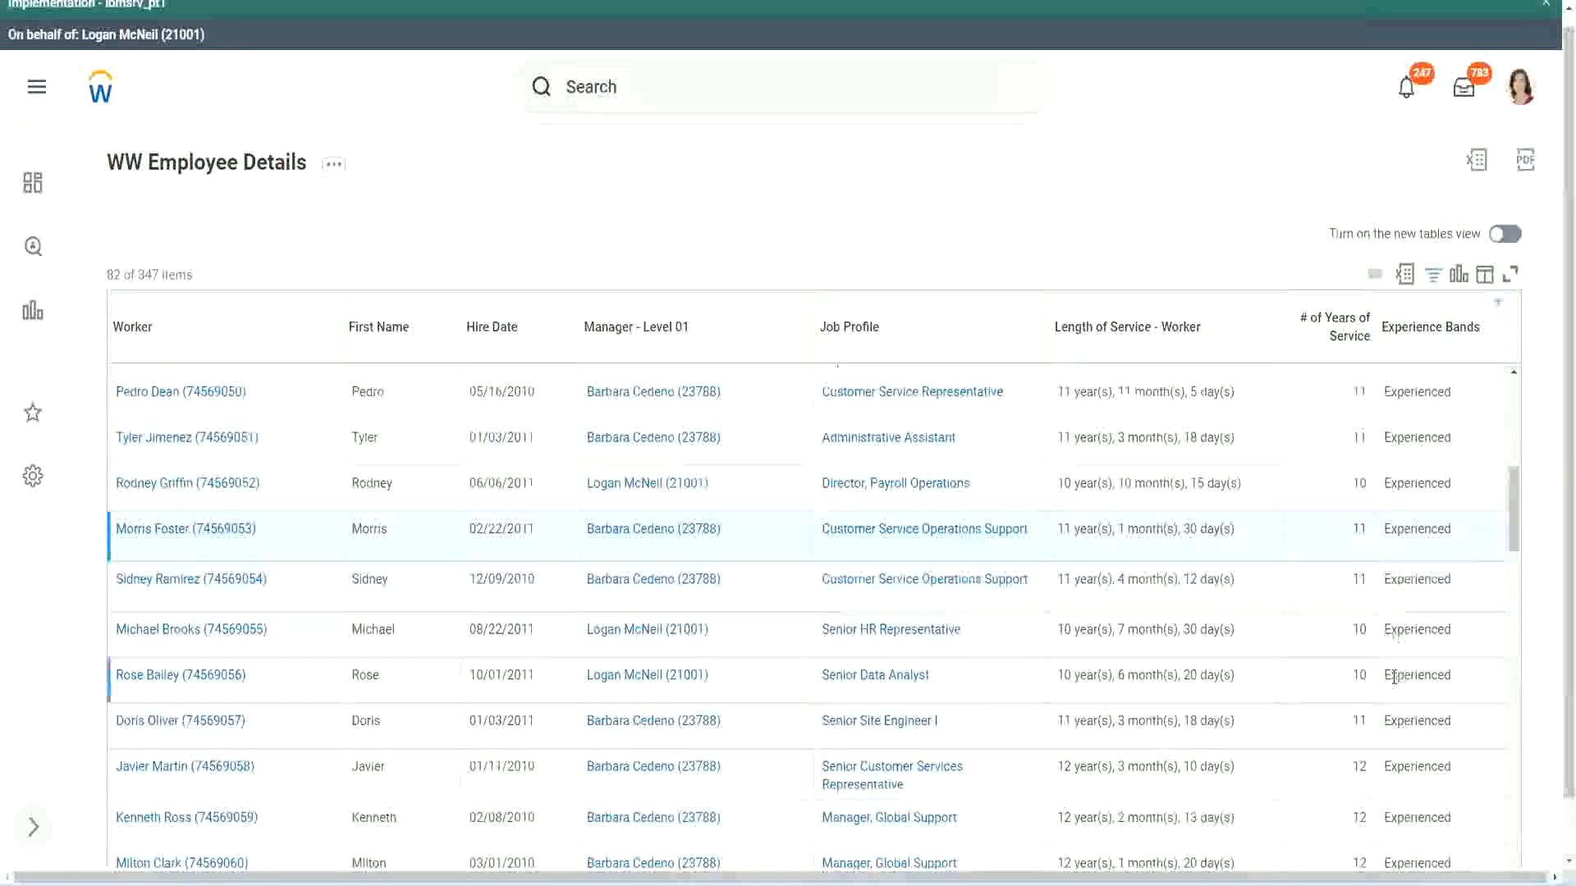
{"action": "scroll", "coordinate": [1394, 677], "scroll_direction": "down", "scroll_amount": 5}
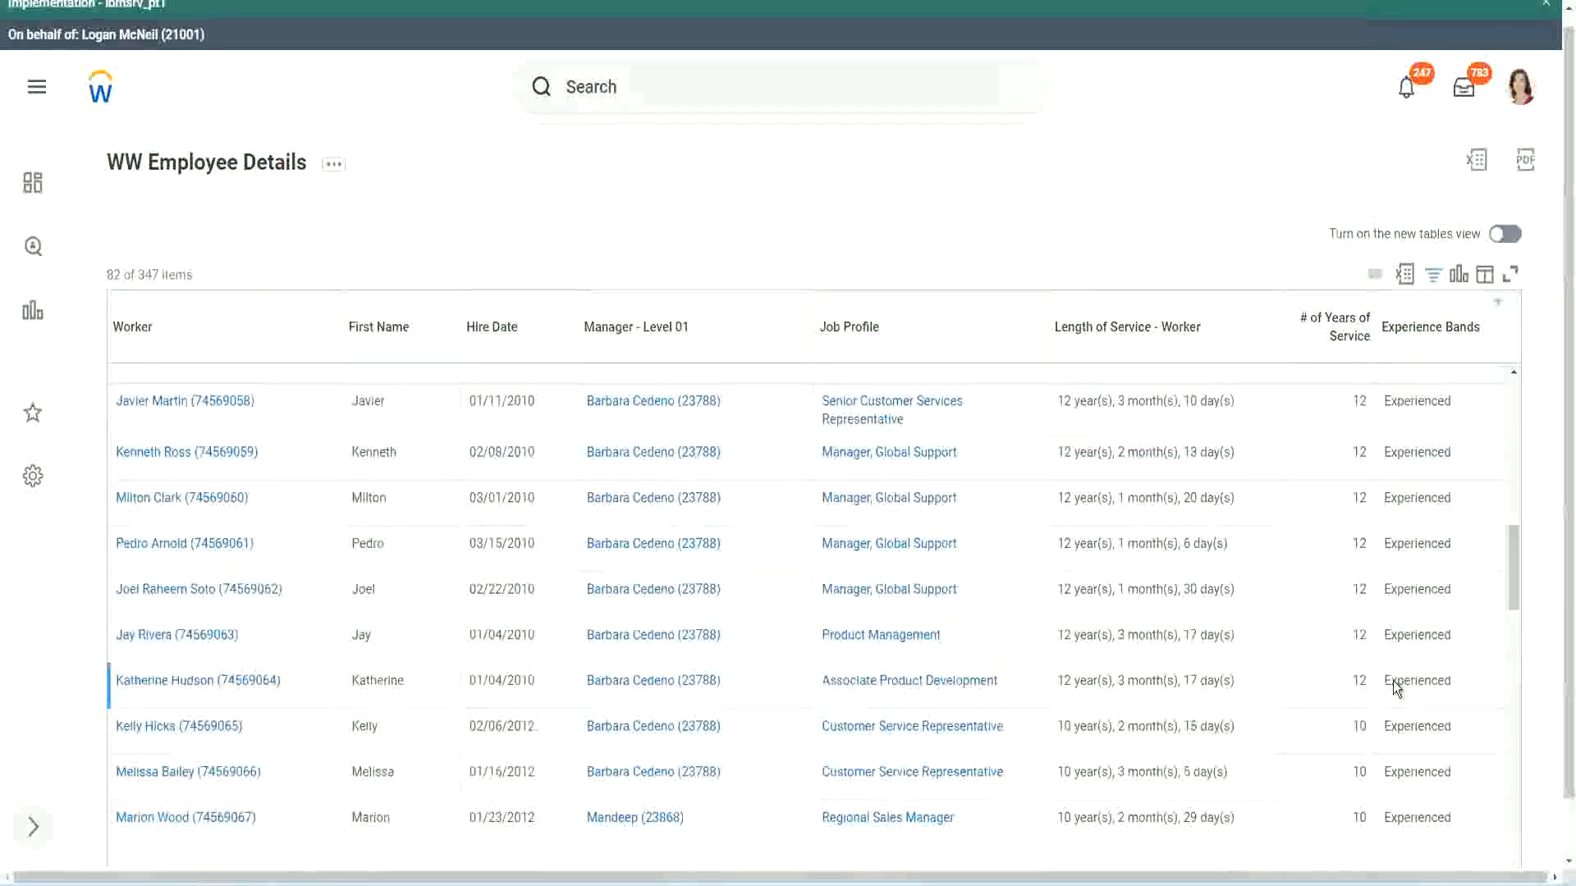